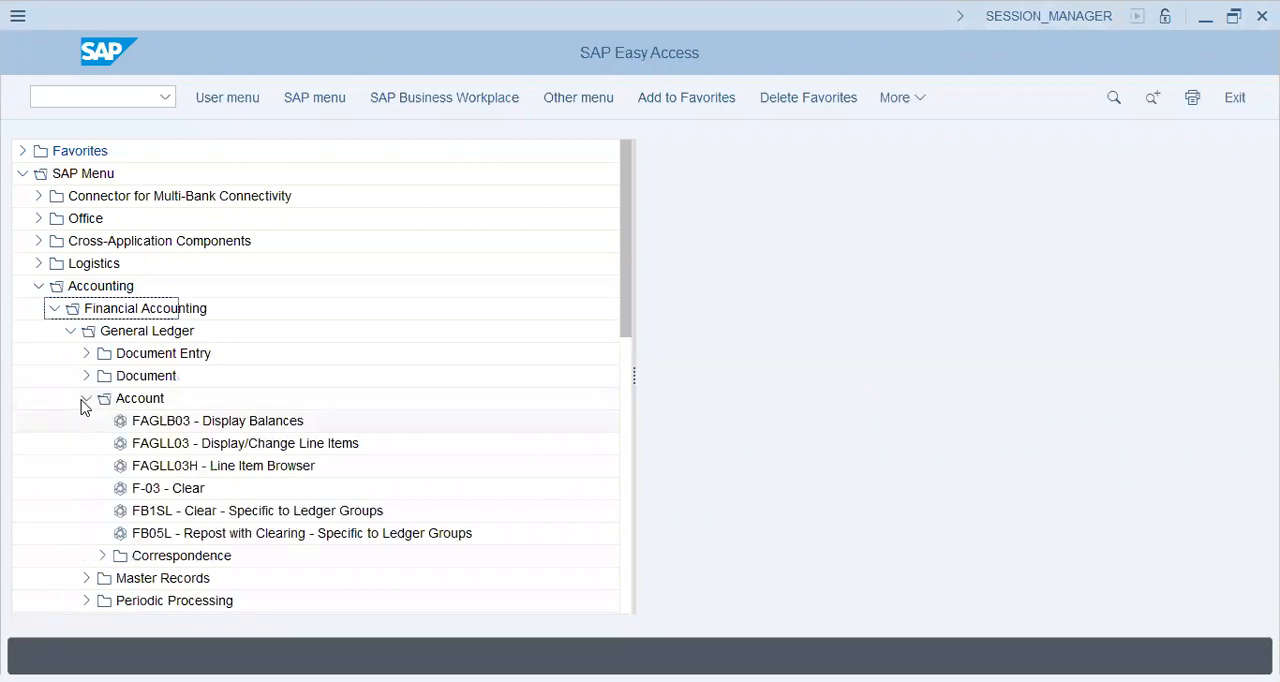
Step: Open the FS00 Centrally transaction under General Ledger, Master Records, G/L Accounts, Individual Processing
{"action": "left_click", "coordinate": [86, 399]}
{"action": "left_click", "coordinate": [86, 422]}
{"action": "left_click", "coordinate": [91, 443]}
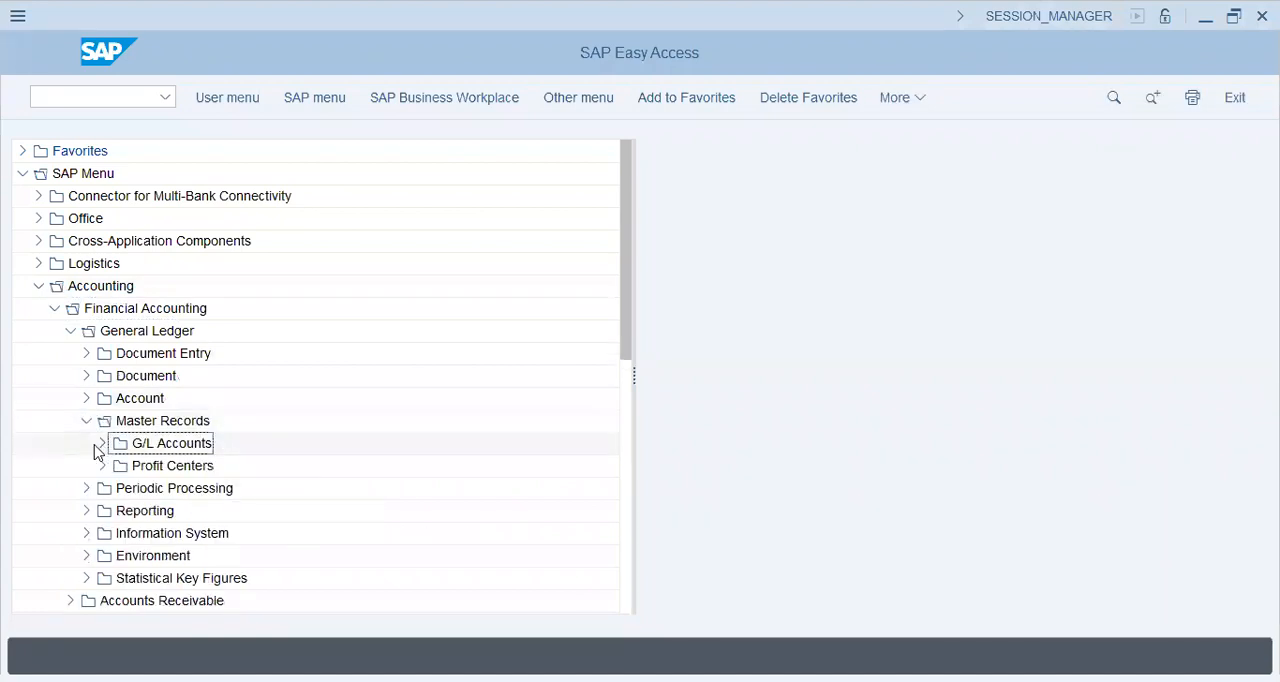
{"action": "left_click", "coordinate": [100, 444]}
{"action": "left_click", "coordinate": [118, 467]}
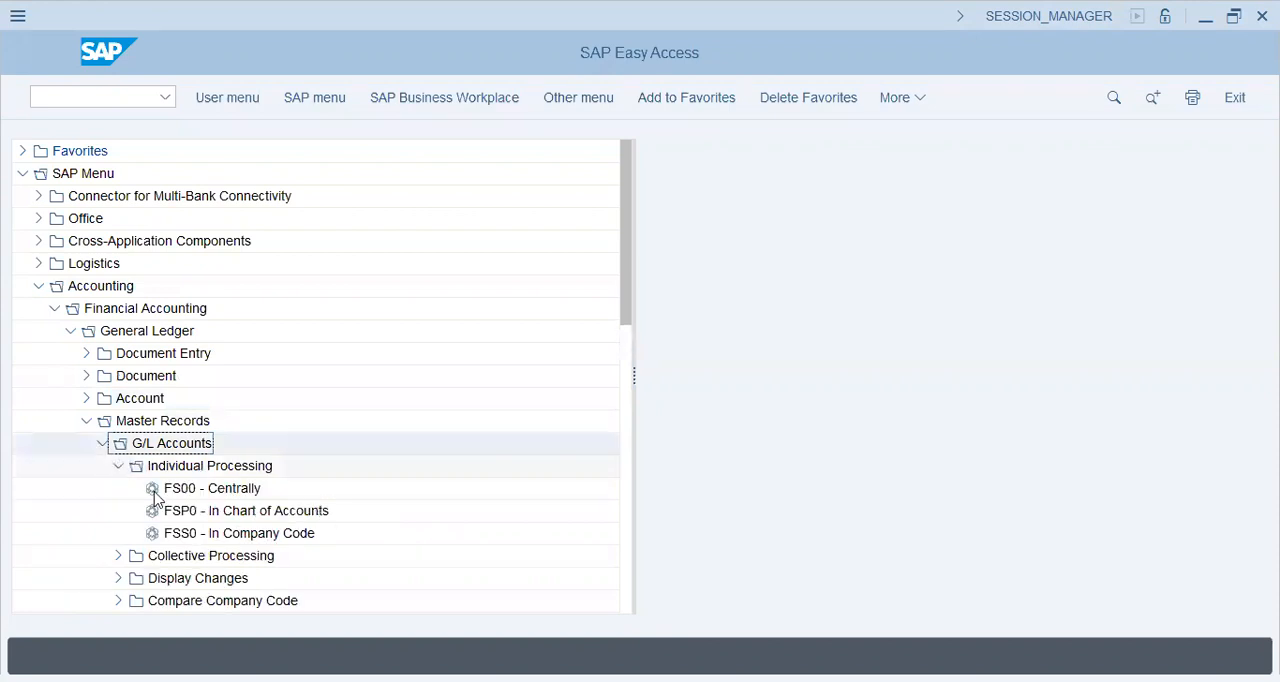
{"action": "left_click", "coordinate": [154, 491]}
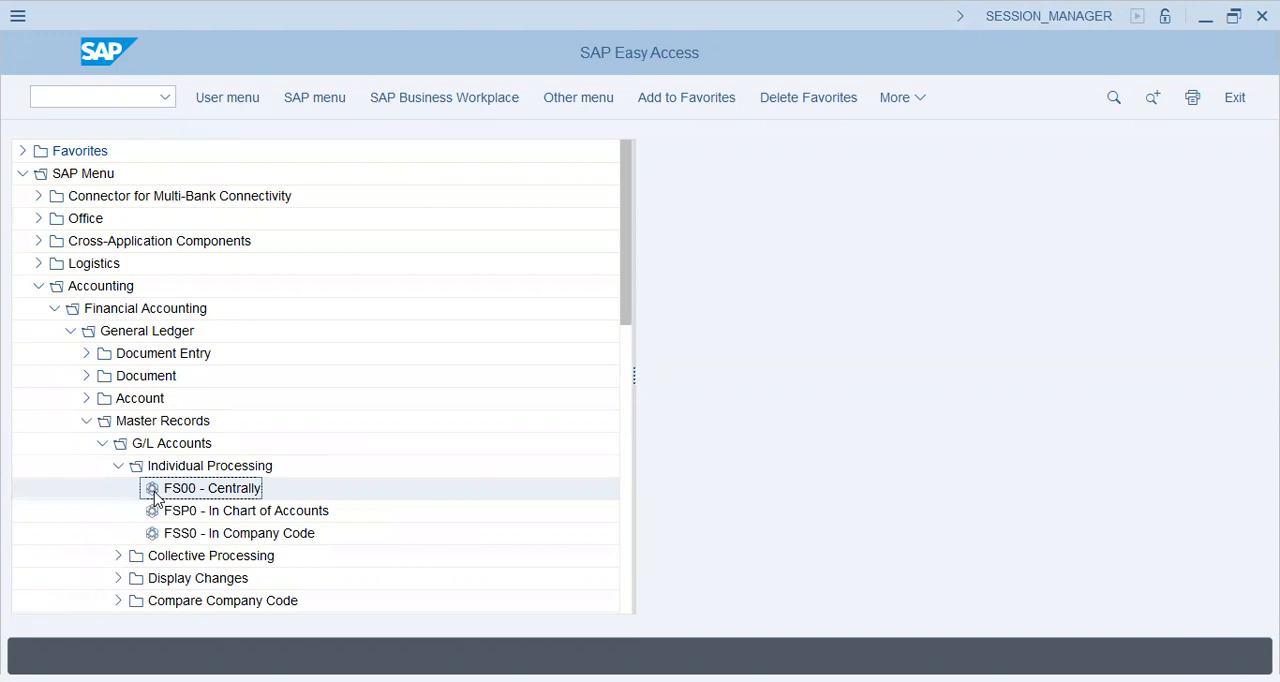
{"action": "double_click", "coordinate": [155, 498]}
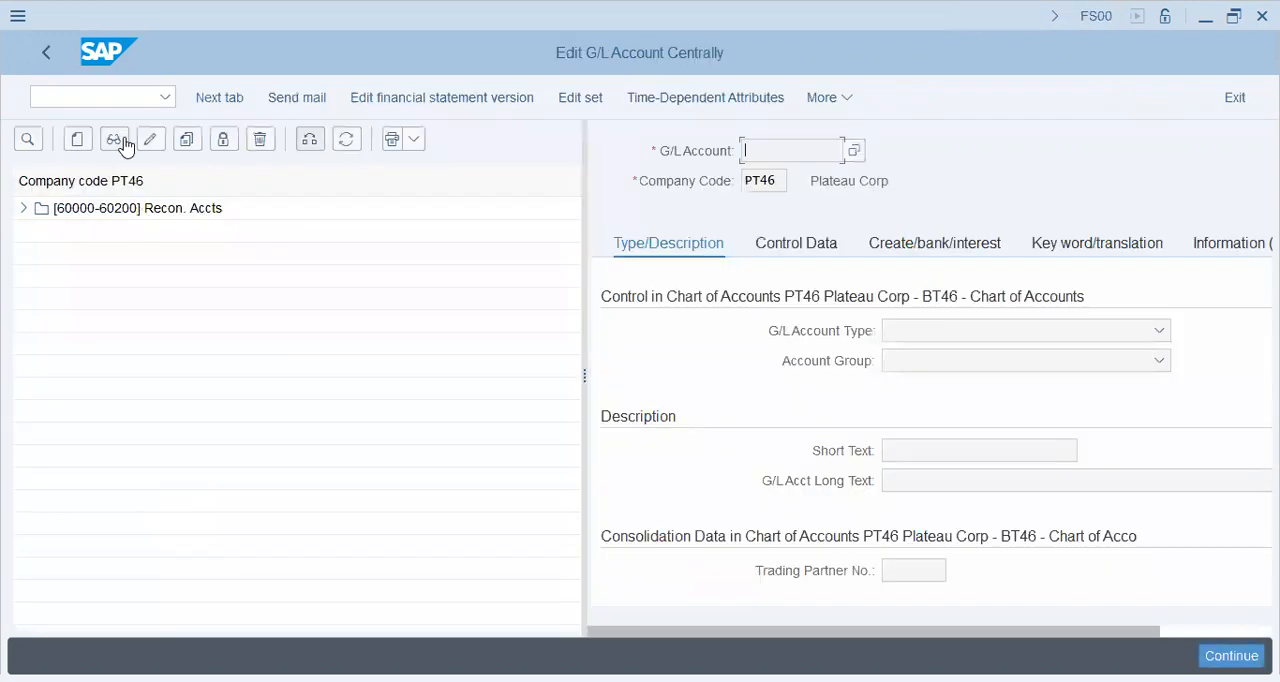
Step: Switch the G/L account list to company code FI46 and display the Petty Cash account under Liq. Funds Acc
{"action": "left_click", "coordinate": [27, 147]}
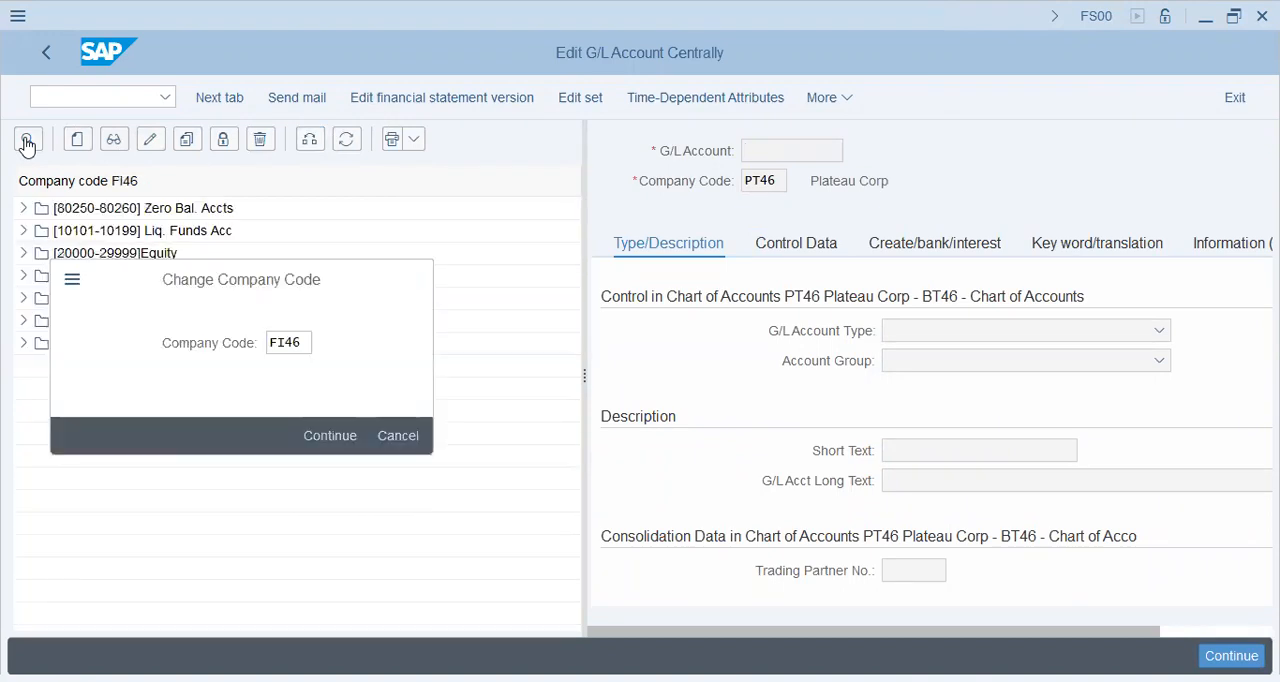
{"action": "key", "text": "Return"}
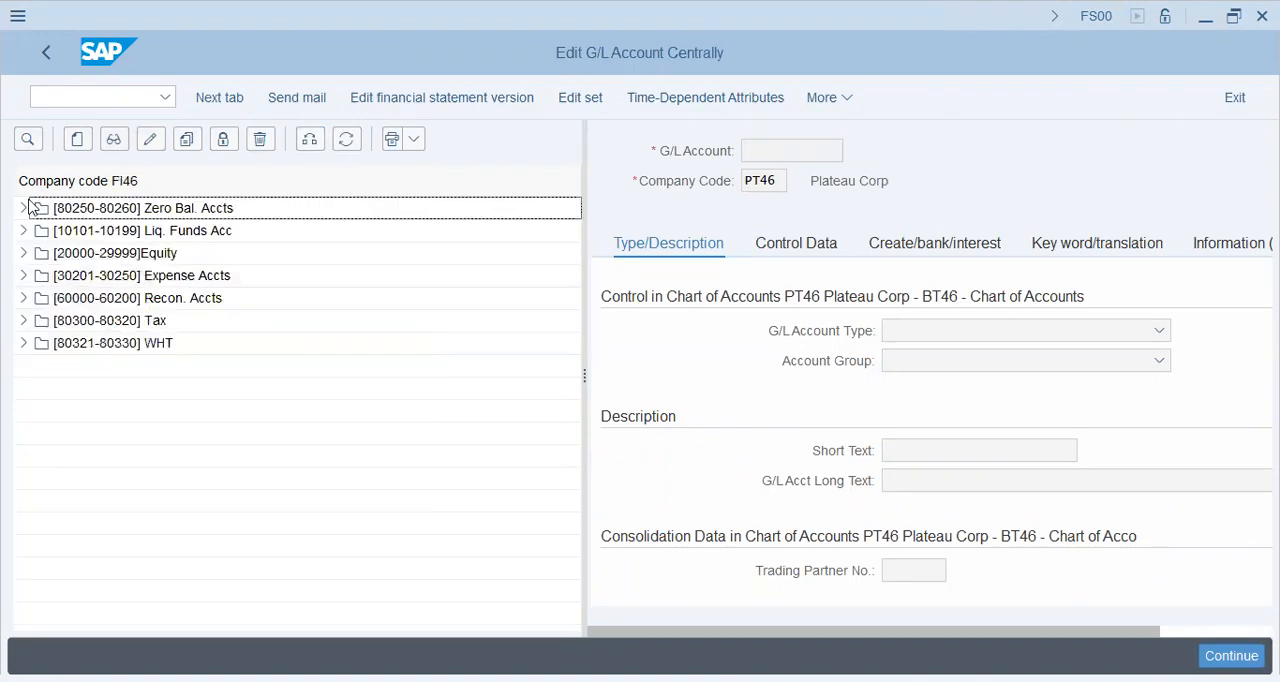
{"action": "left_click", "coordinate": [20, 232]}
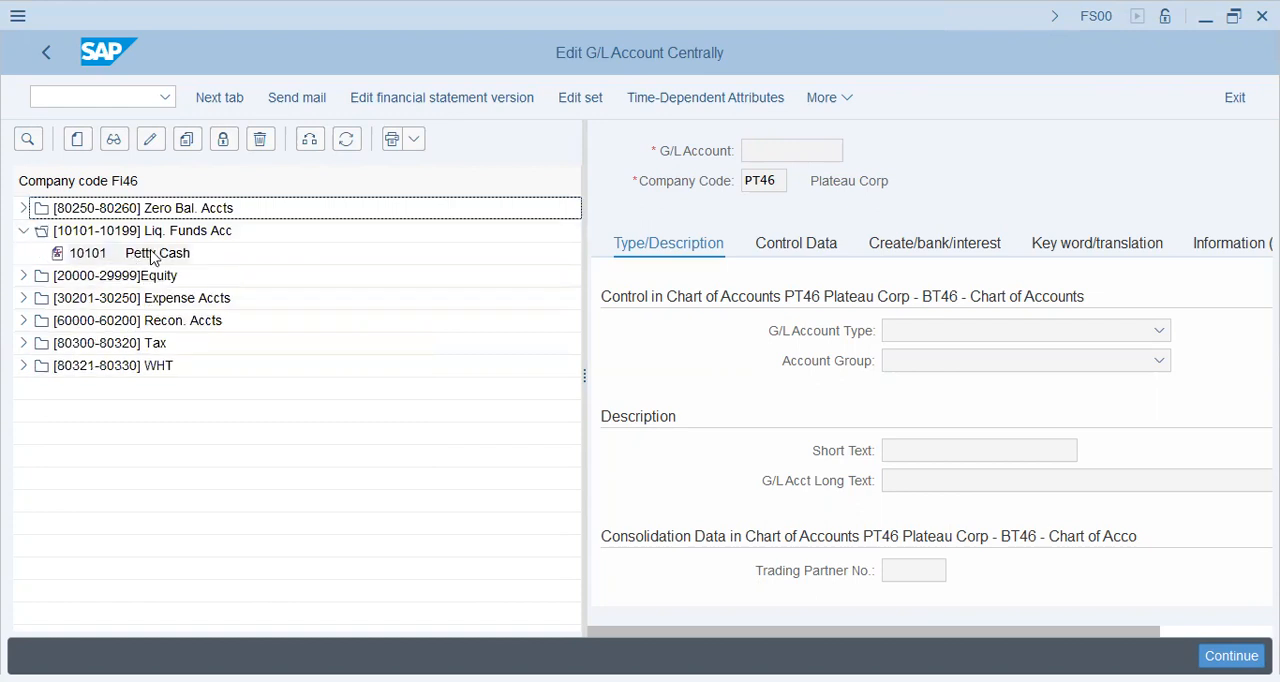
{"action": "double_click", "coordinate": [152, 258]}
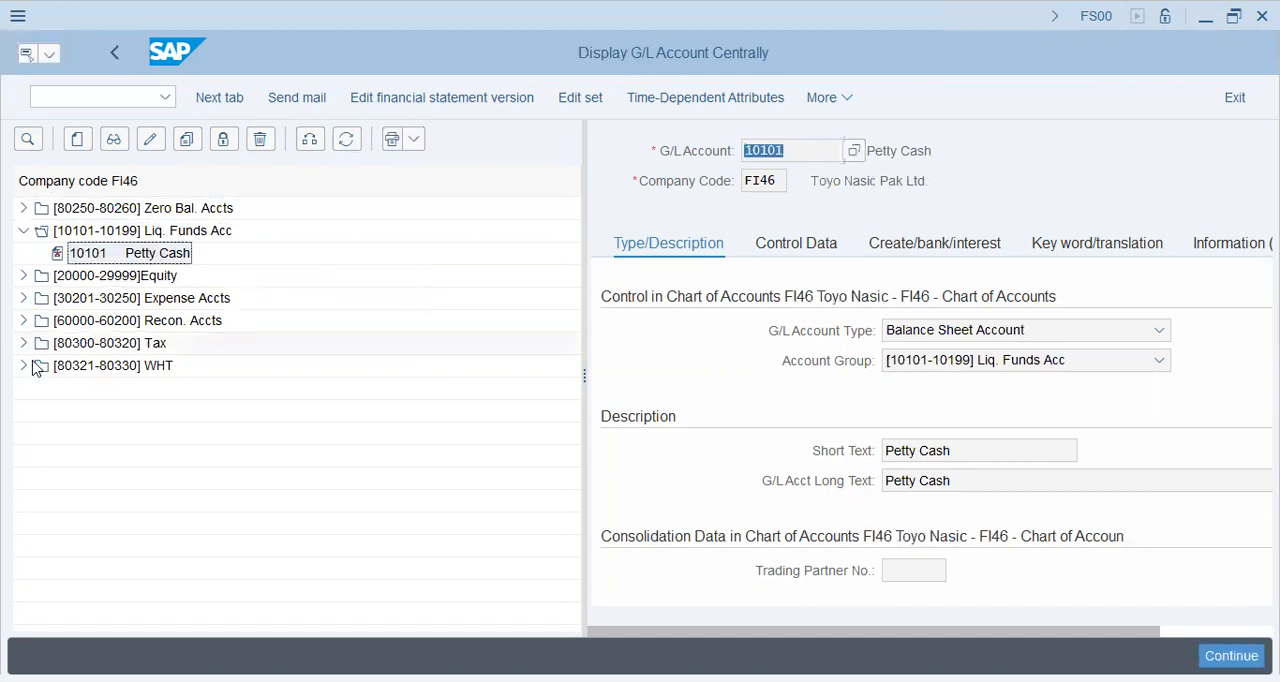
Step: Go to transaction FB03 and list the documents of company code FI46 without further selection criteria
{"action": "left_click", "coordinate": [120, 99]}
{"action": "type", "text": "/"}
{"action": "type", "text": "nFS03"}
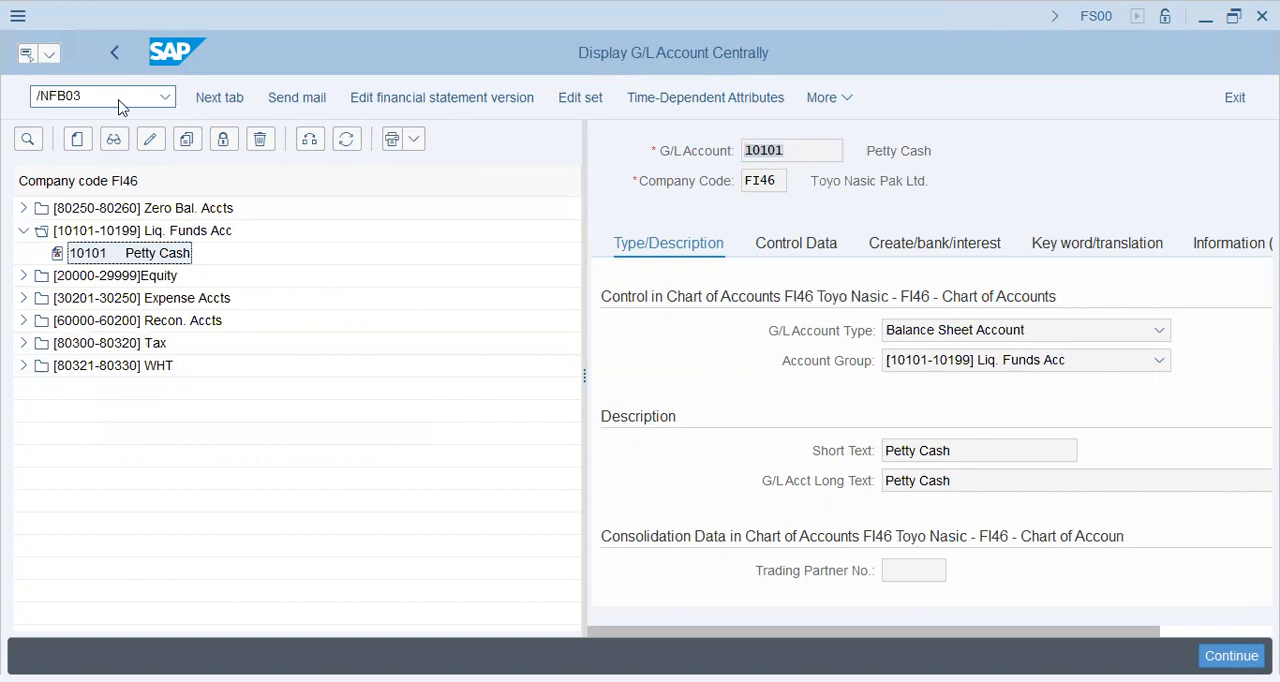
{"action": "key", "text": "Return"}
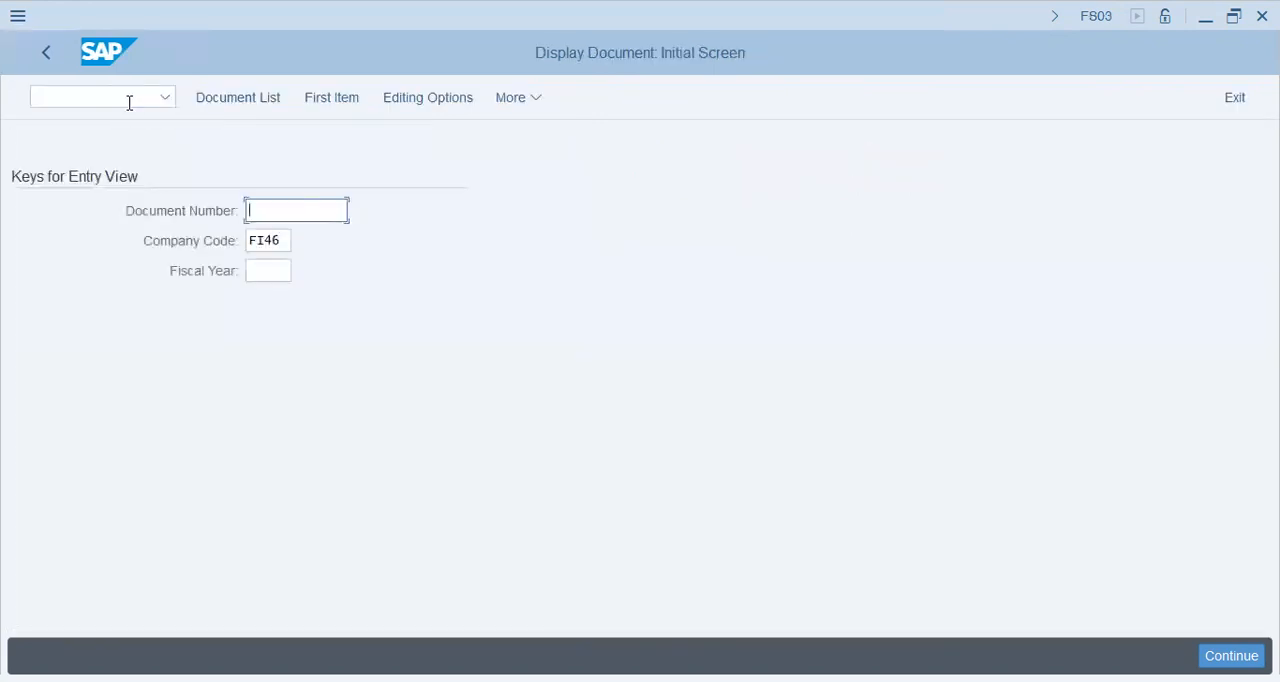
{"action": "left_click", "coordinate": [129, 103]}
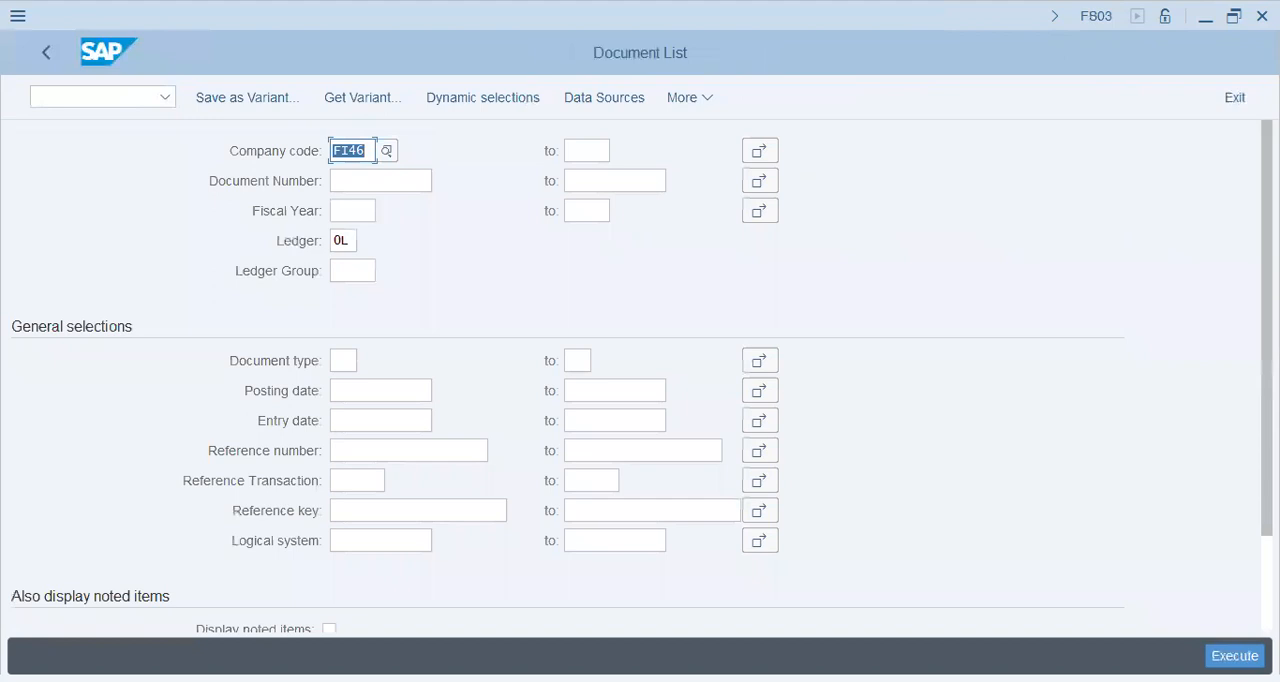
{"action": "key", "text": "F8"}
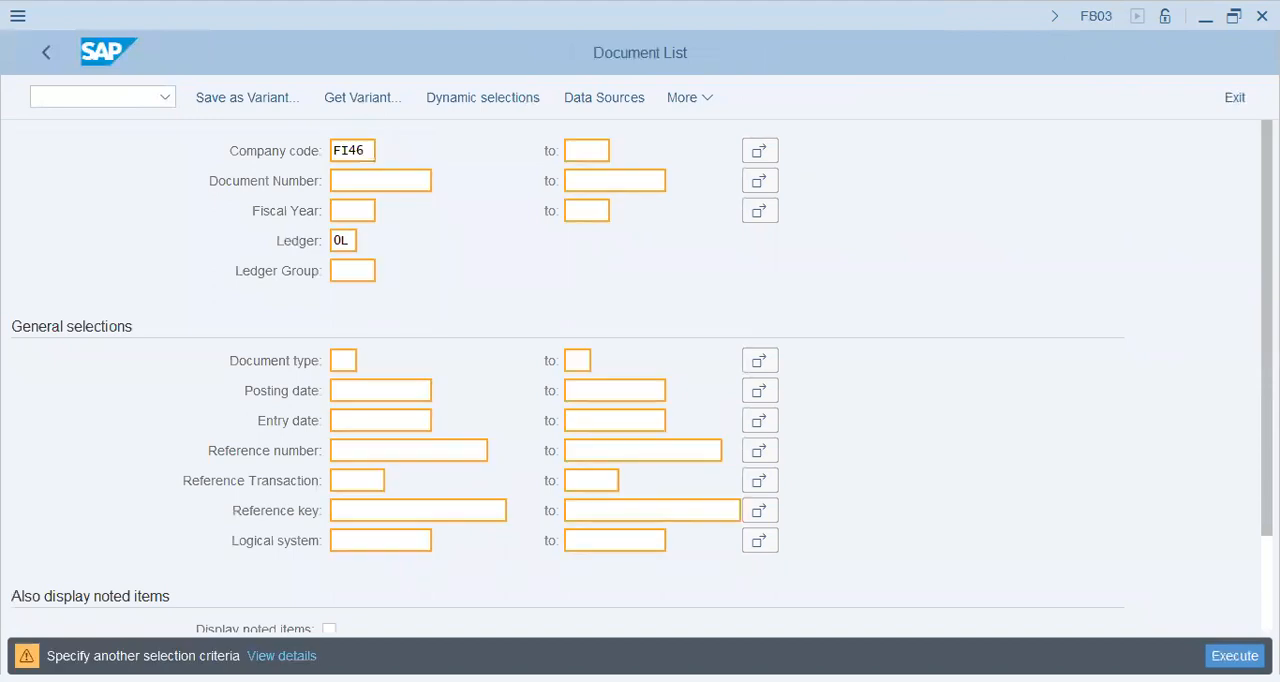
{"action": "key", "text": "F8"}
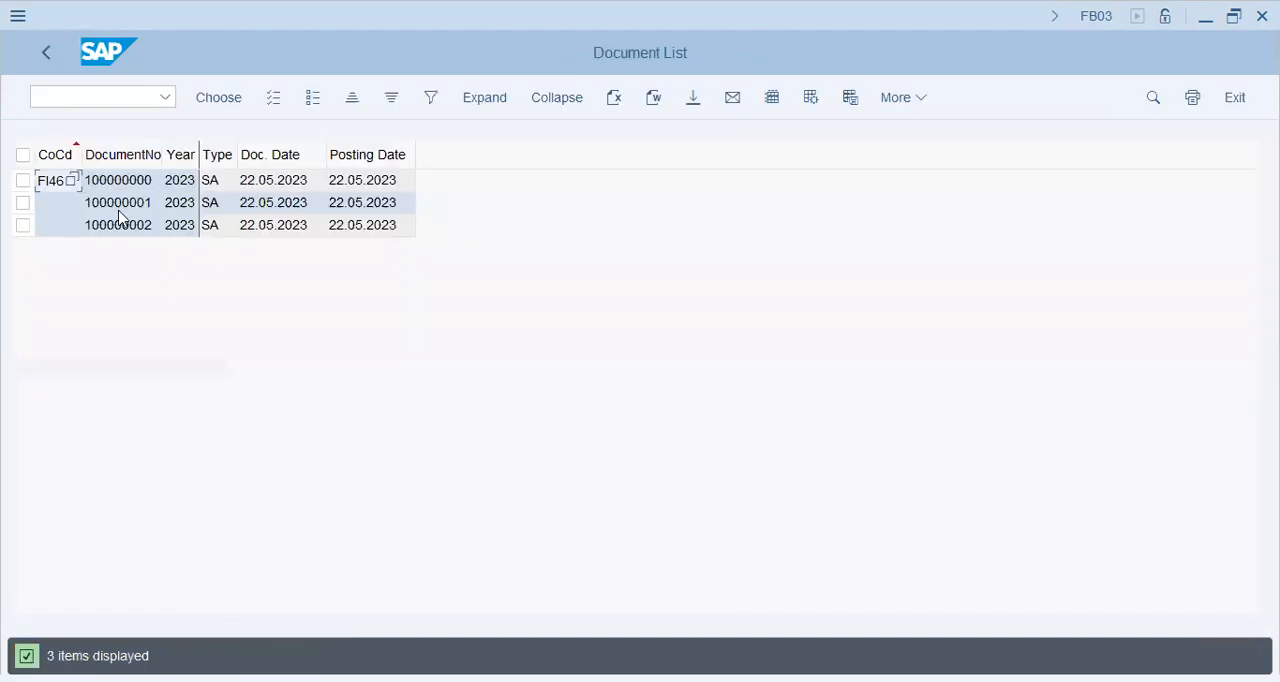
Step: View the data entry view of the last document listed for FI46, then return to the document list
{"action": "double_click", "coordinate": [121, 230]}
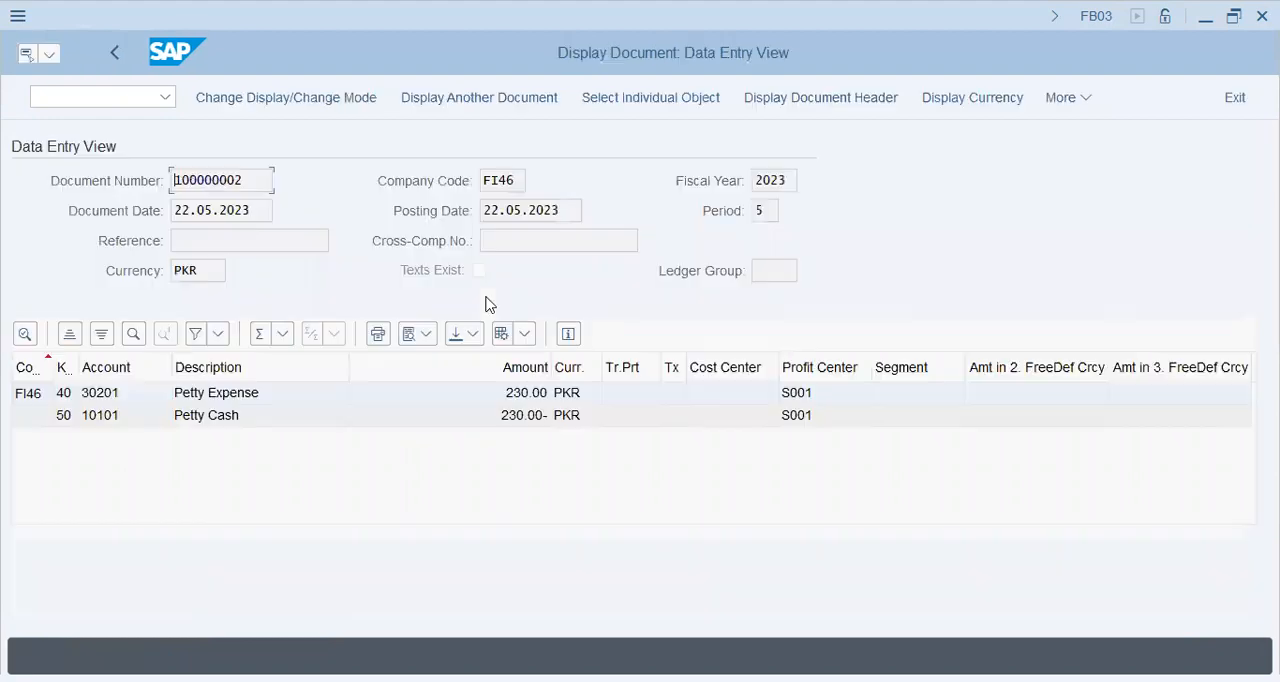
{"action": "left_click", "coordinate": [64, 94]}
{"action": "left_click", "coordinate": [113, 80]}
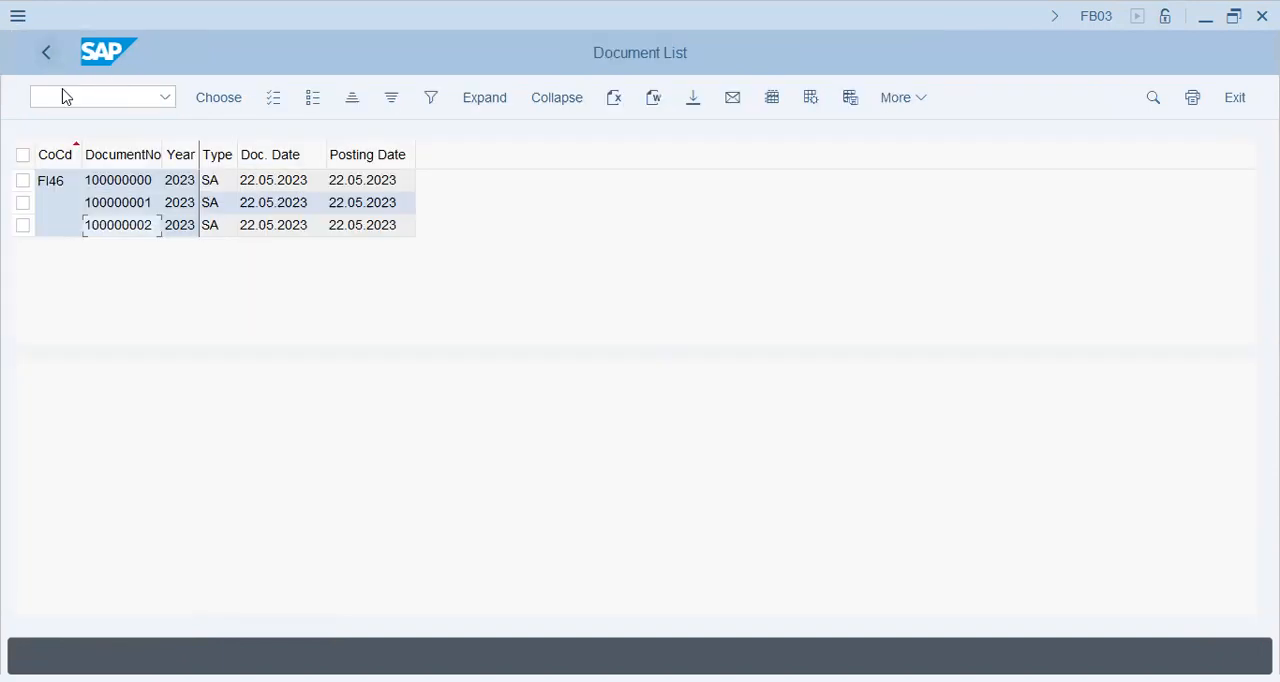
Step: Go to transaction SPRO and open the SAP Reference IMG
{"action": "left_click", "coordinate": [73, 95]}
{"action": "type", "text": "/NSPRO"}
{"action": "key", "text": "Return"}
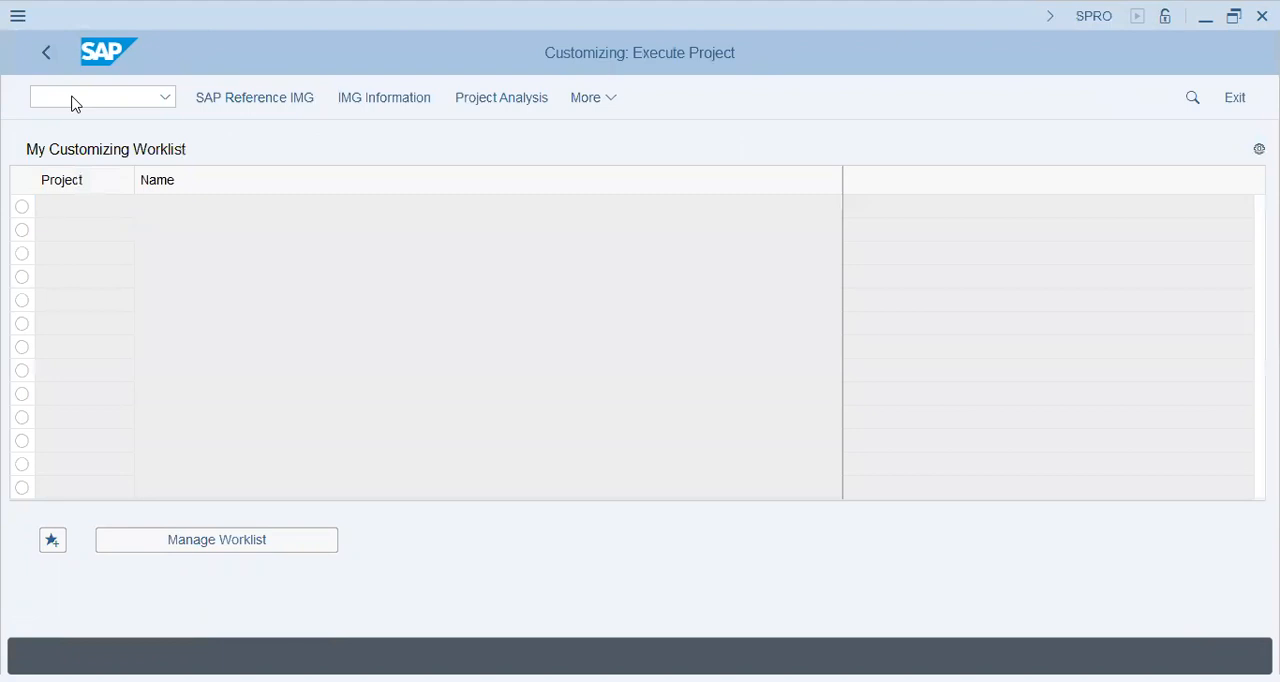
{"action": "key", "text": "F5"}
{"action": "left_click", "coordinate": [150, 410]}
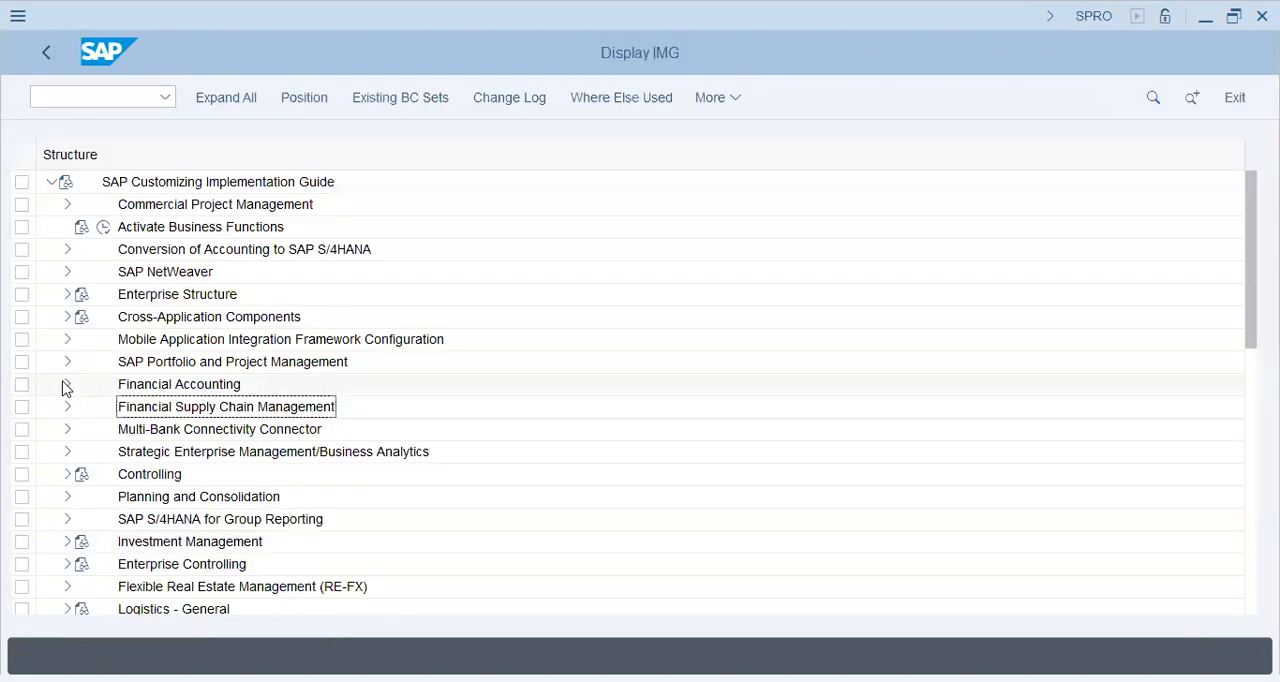
Step: Open the vendor account groups from Vendor Accounts, Master Data, Preparations for Creating Vendor Master Data, and position the list to FI46
{"action": "left_click", "coordinate": [66, 385]}
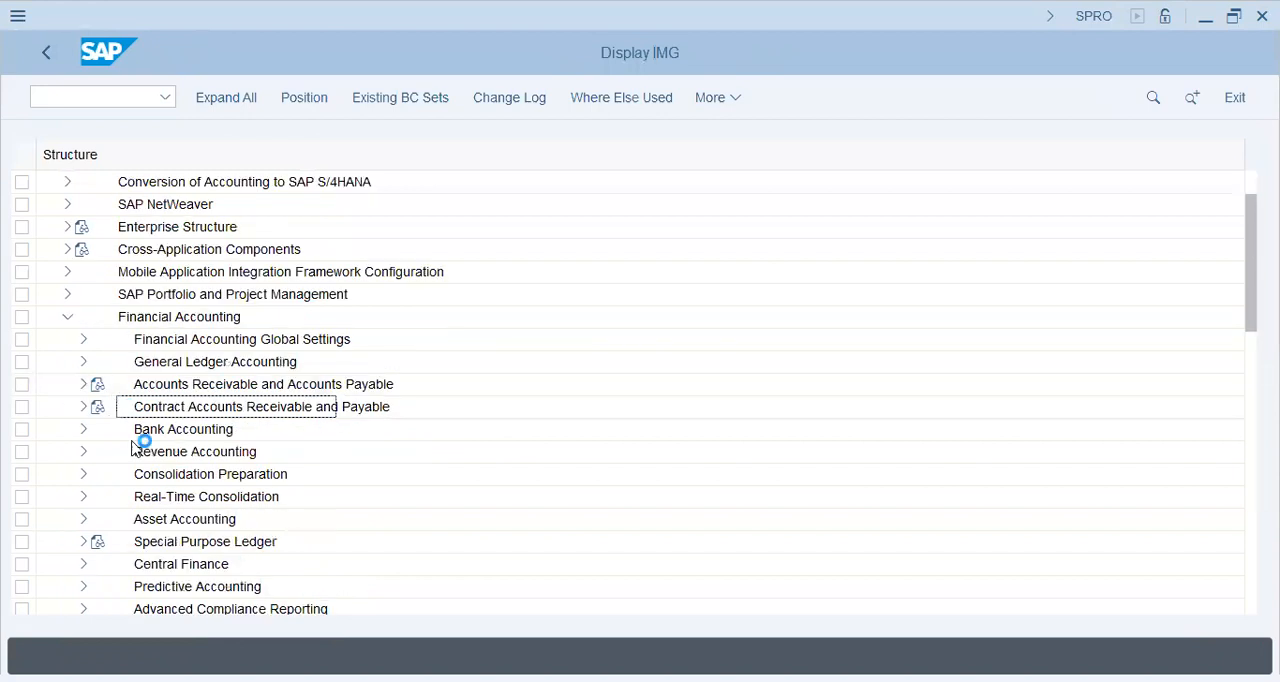
{"action": "left_click", "coordinate": [86, 388]}
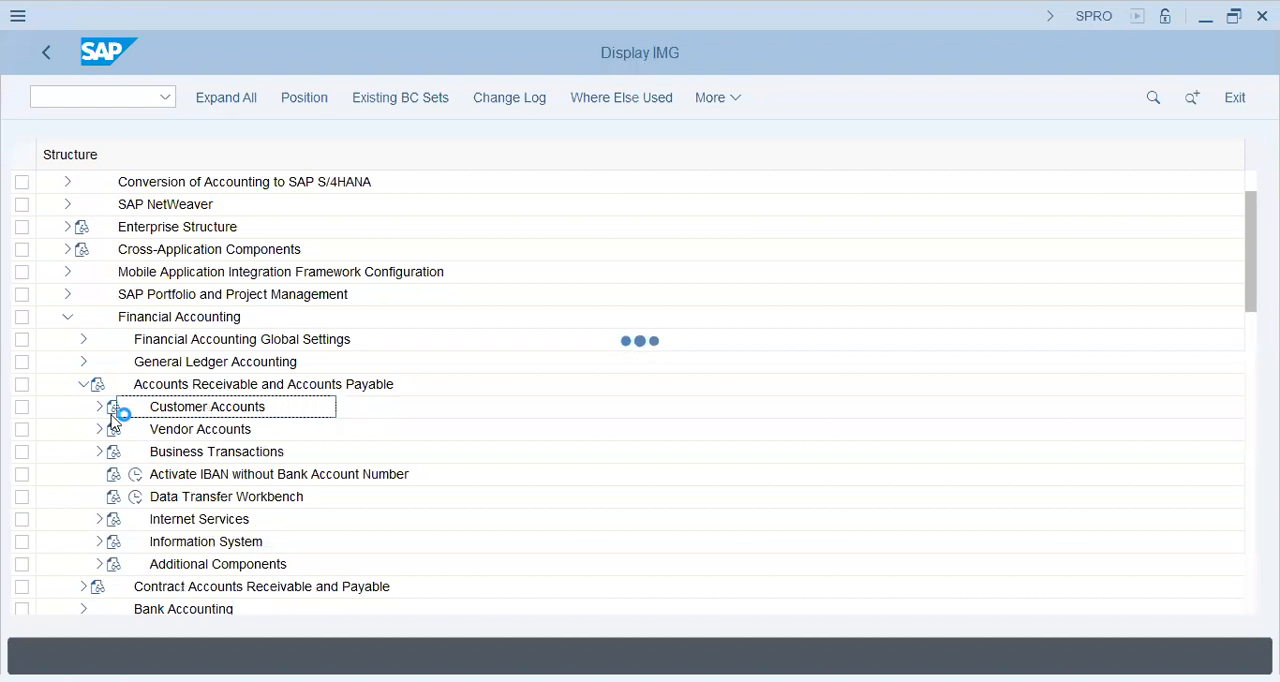
{"action": "left_click", "coordinate": [100, 429]}
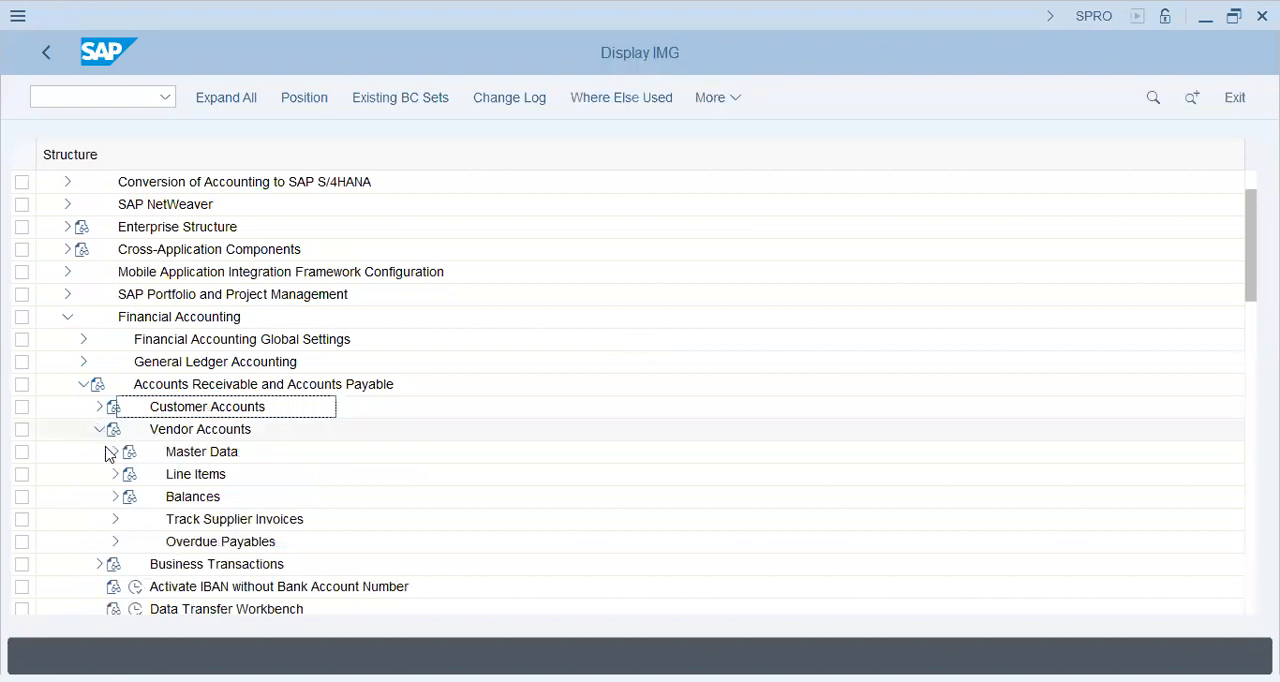
{"action": "left_click", "coordinate": [116, 453]}
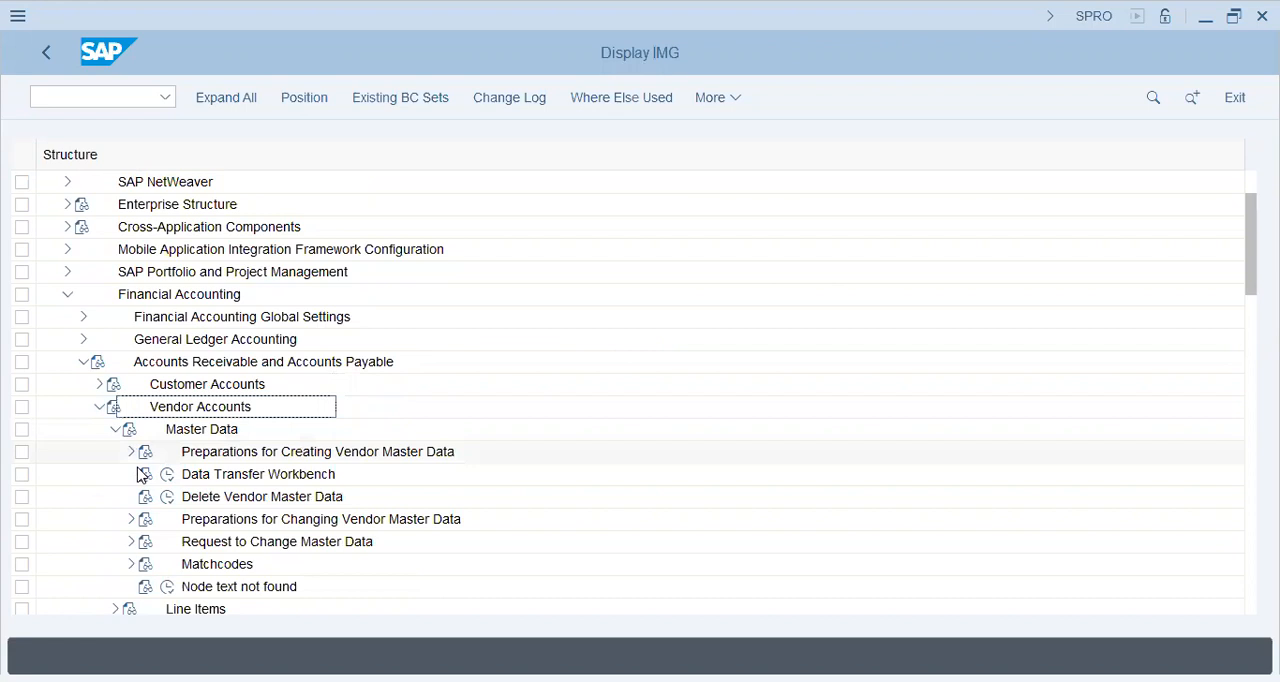
{"action": "scroll", "coordinate": [141, 475], "scroll_direction": "down", "scroll_amount": 1}
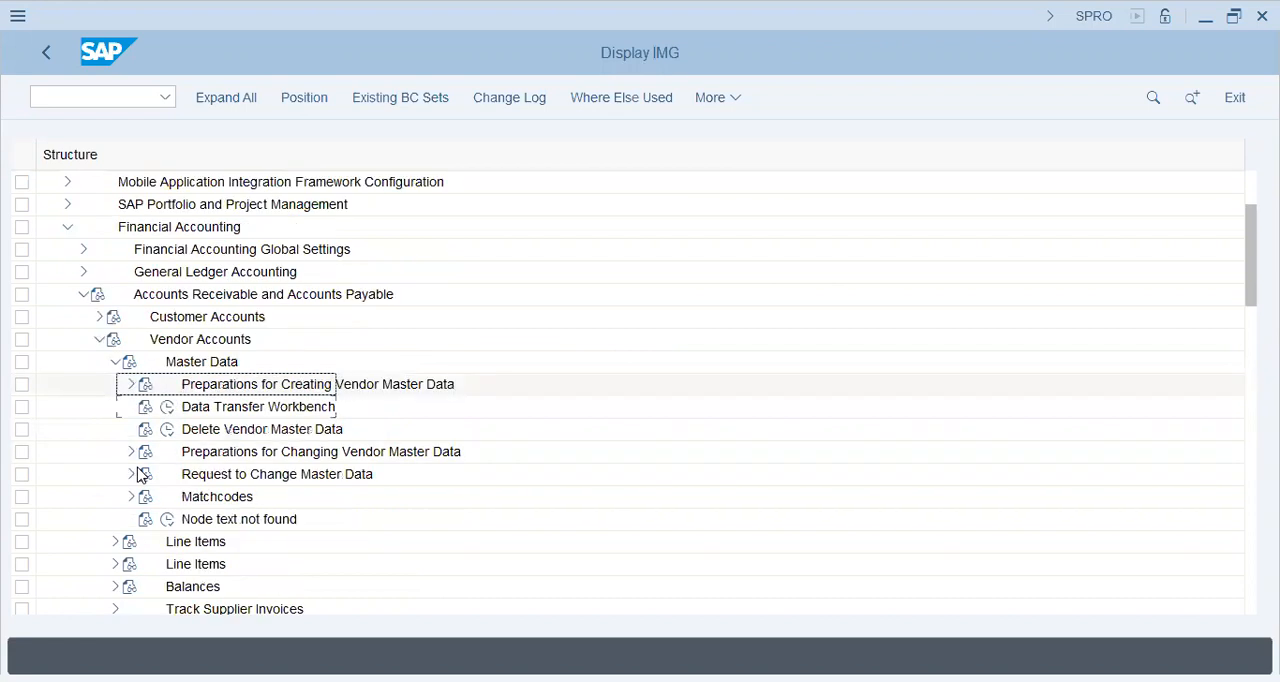
{"action": "left_click", "coordinate": [134, 385]}
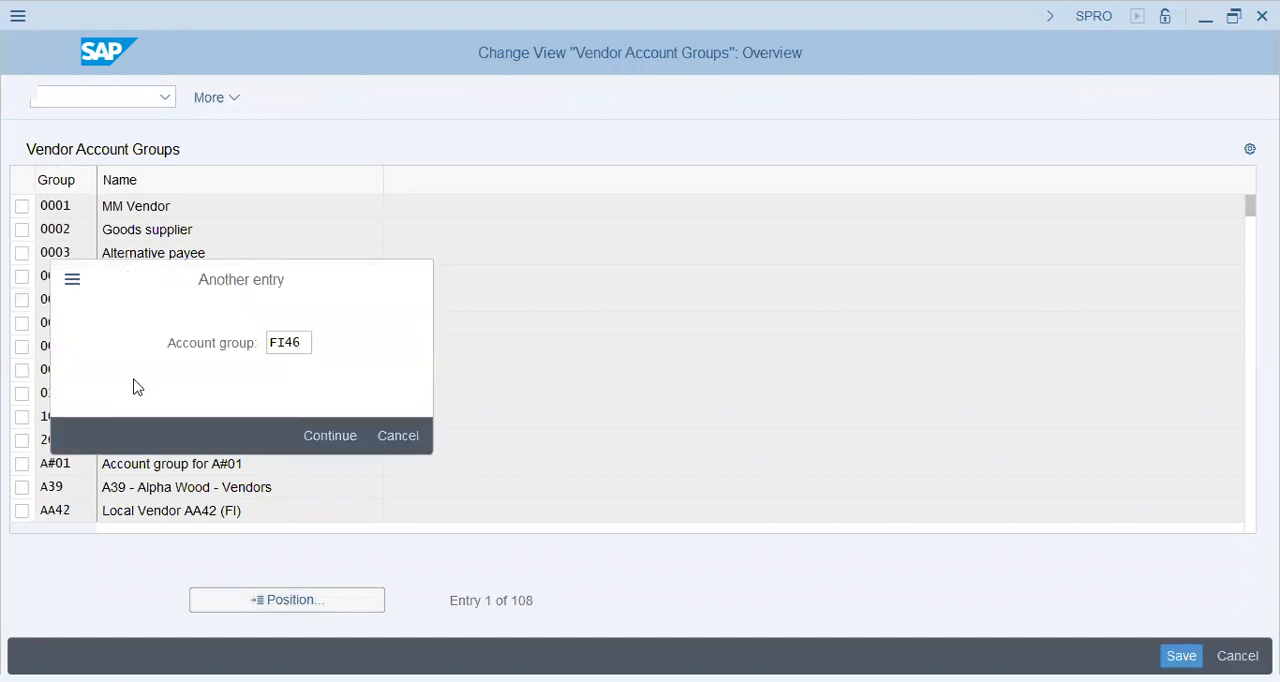
{"action": "key", "text": "Return"}
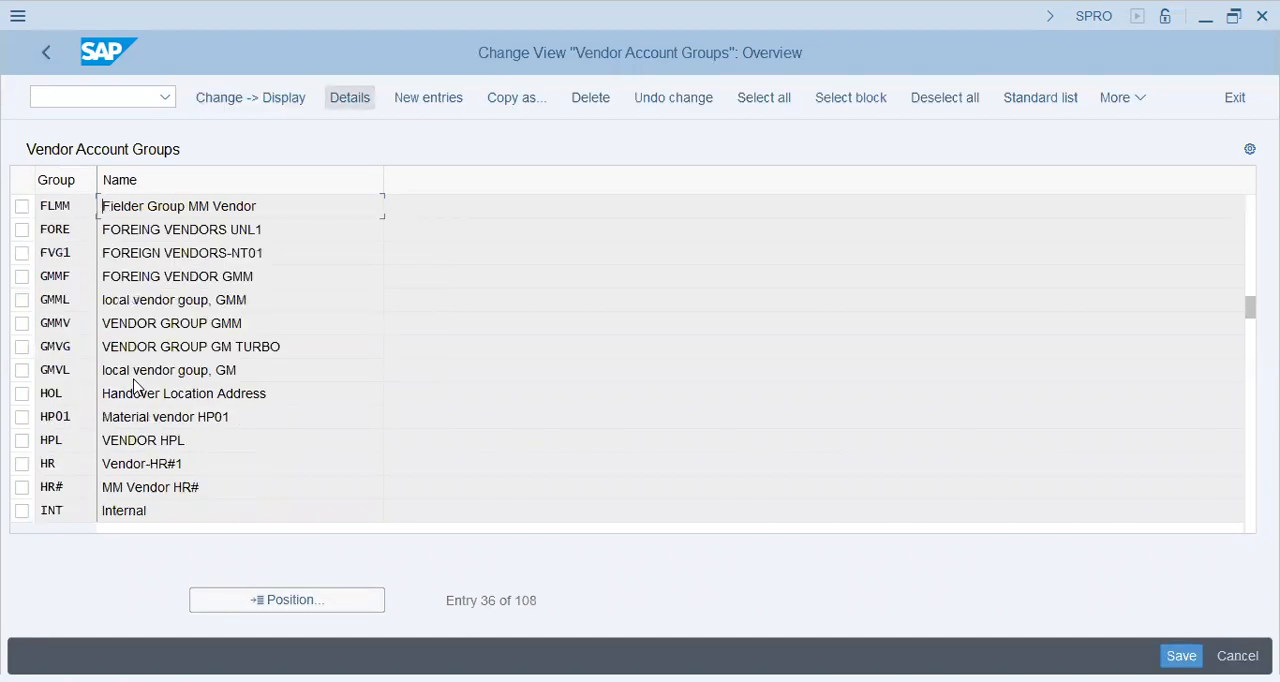
Step: Create a new vendor account group fi46 with the meaning "FI46 - Toyo Nasic - Local Vend"
{"action": "left_click", "coordinate": [428, 97]}
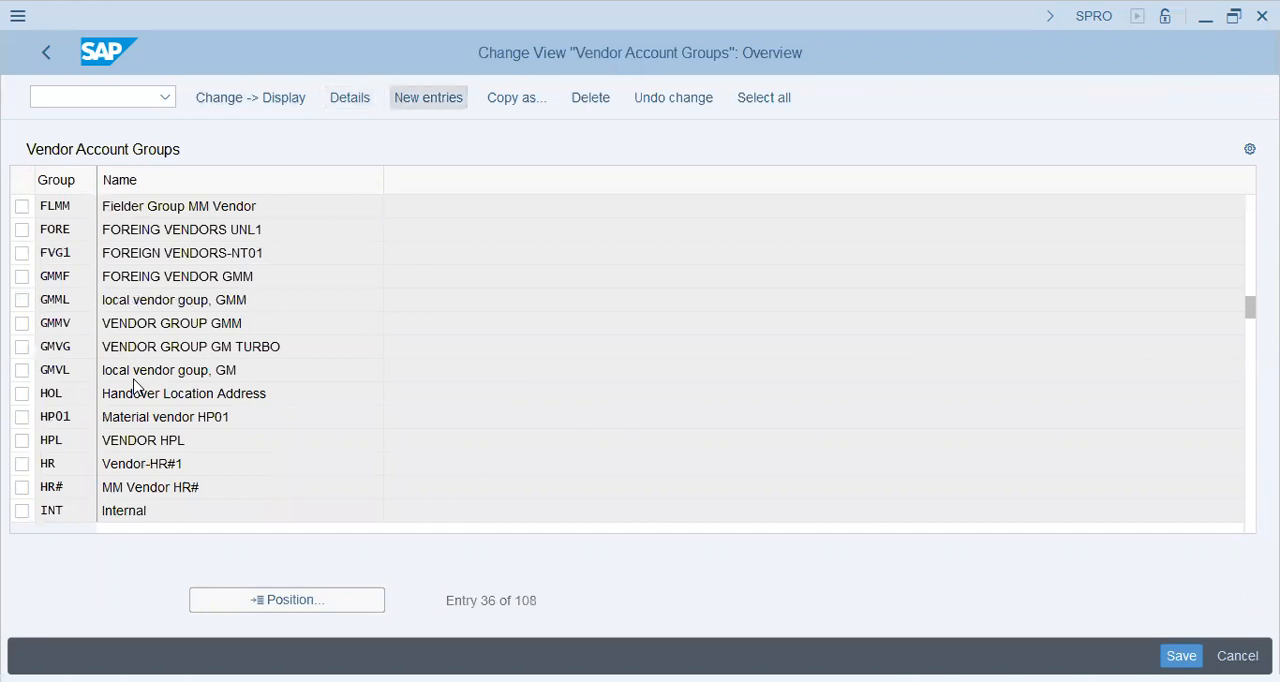
{"action": "type", "text": "fl4"}
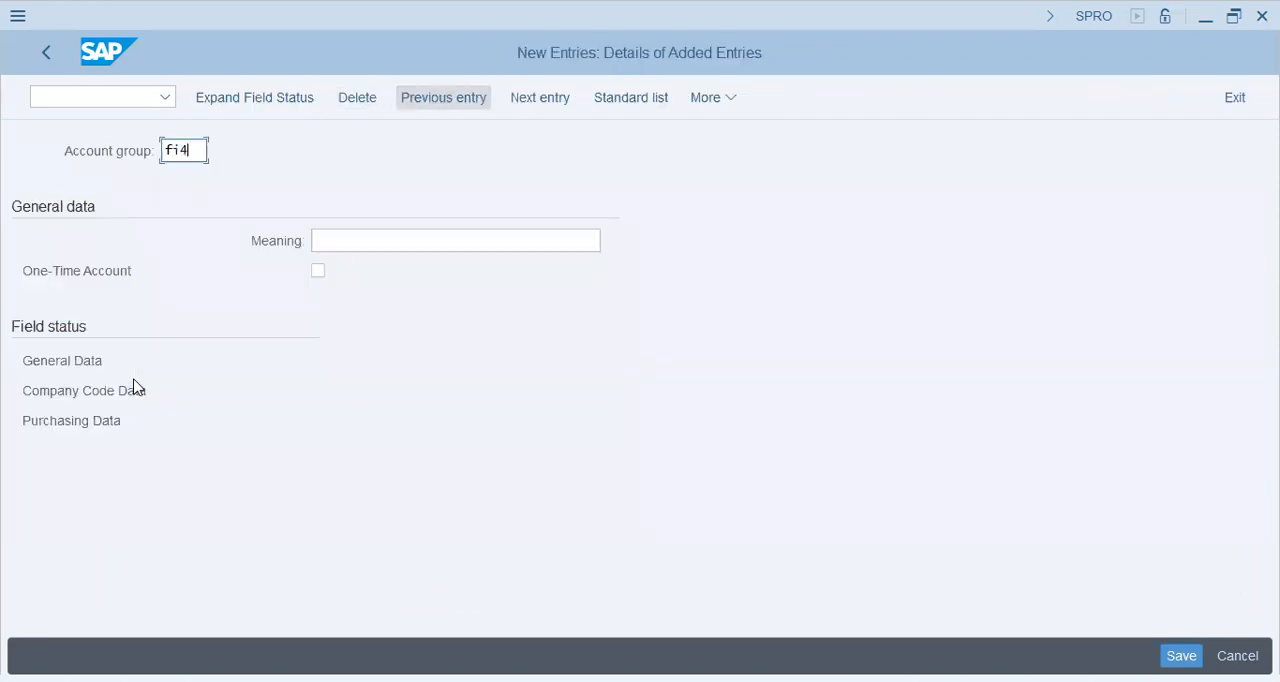
{"action": "type", "text": "6"}
{"action": "key", "text": "Tab"}
{"action": "type", "text": "FI"}
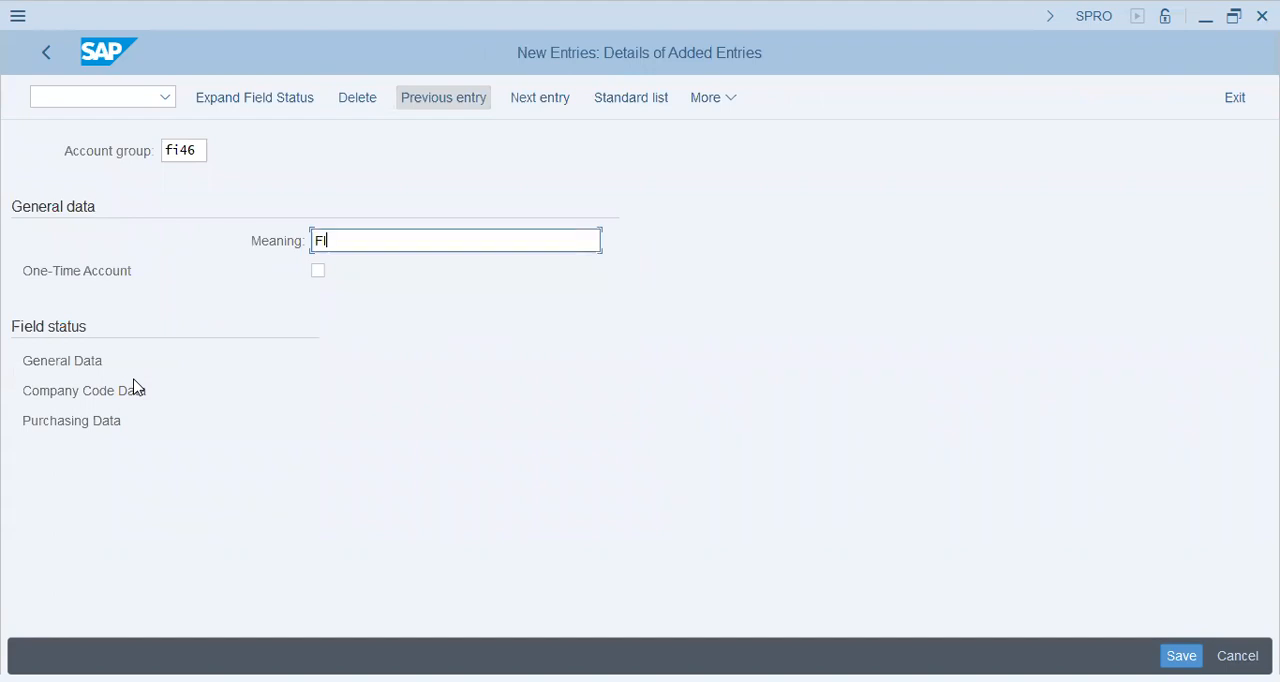
{"action": "type", "text": "46 - Toyo Nasic - Local Vend"}
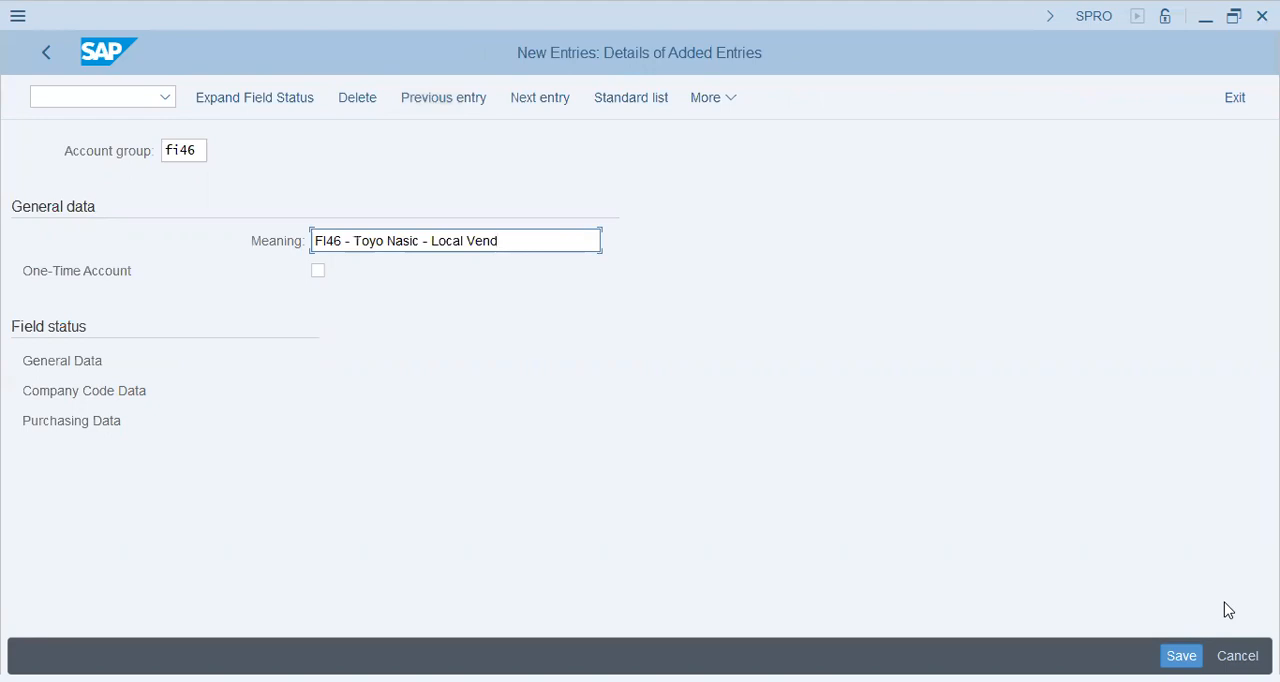
Step: Save the new vendor account group in customizing request SA2K901064, found by searching own requests for fi46
{"action": "key", "text": "ctrl+s"}
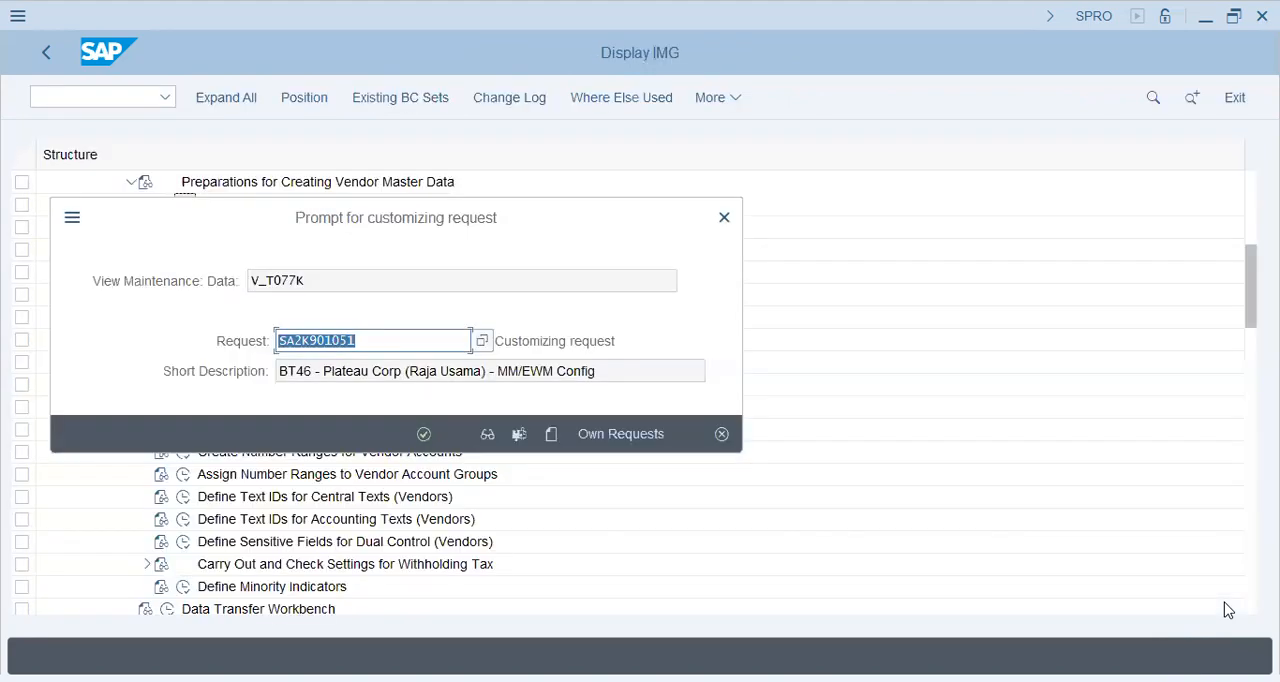
{"action": "key", "text": "Return"}
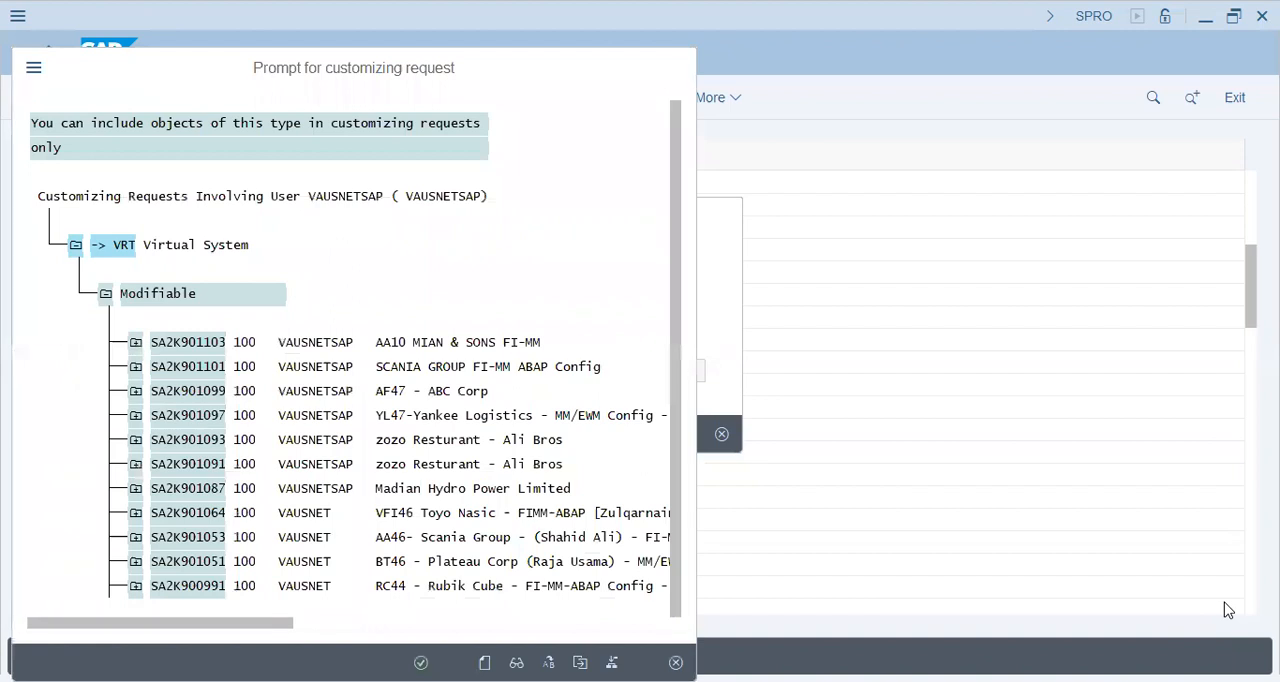
{"action": "key", "text": "ctrl+f"}
{"action": "type", "text": "fi"}
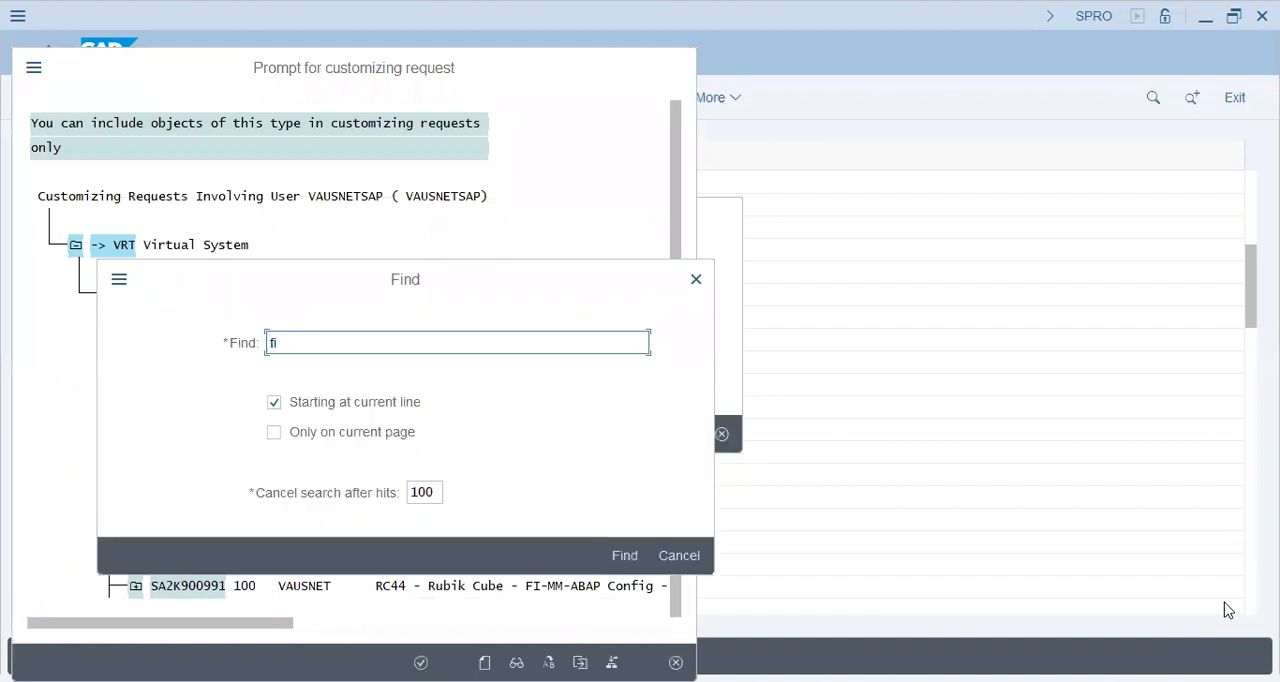
{"action": "type", "text": "46"}
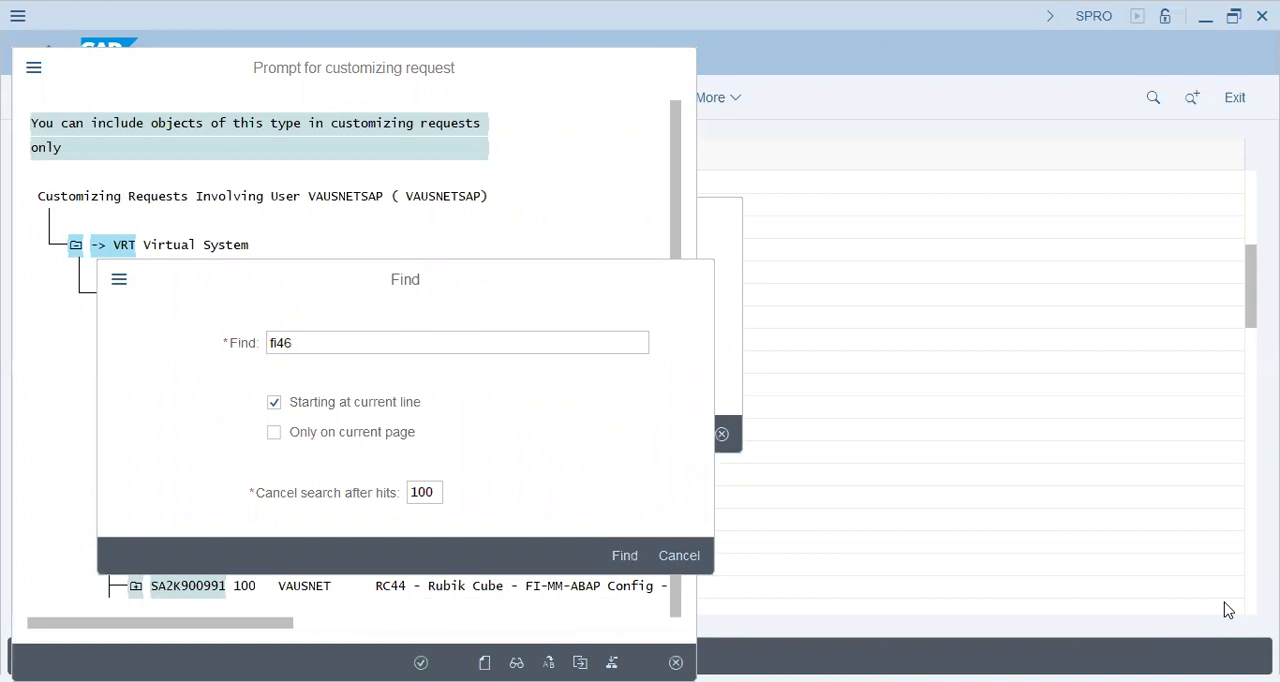
{"action": "key", "text": "Return"}
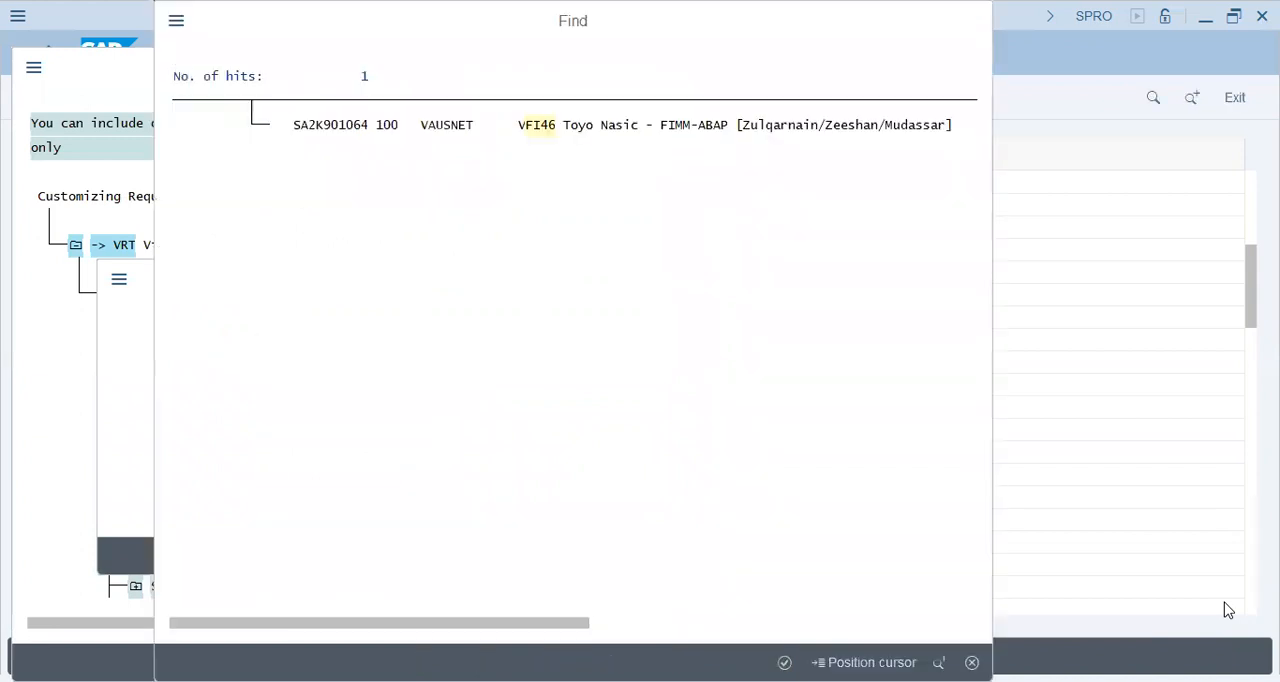
{"action": "key", "text": "Return"}
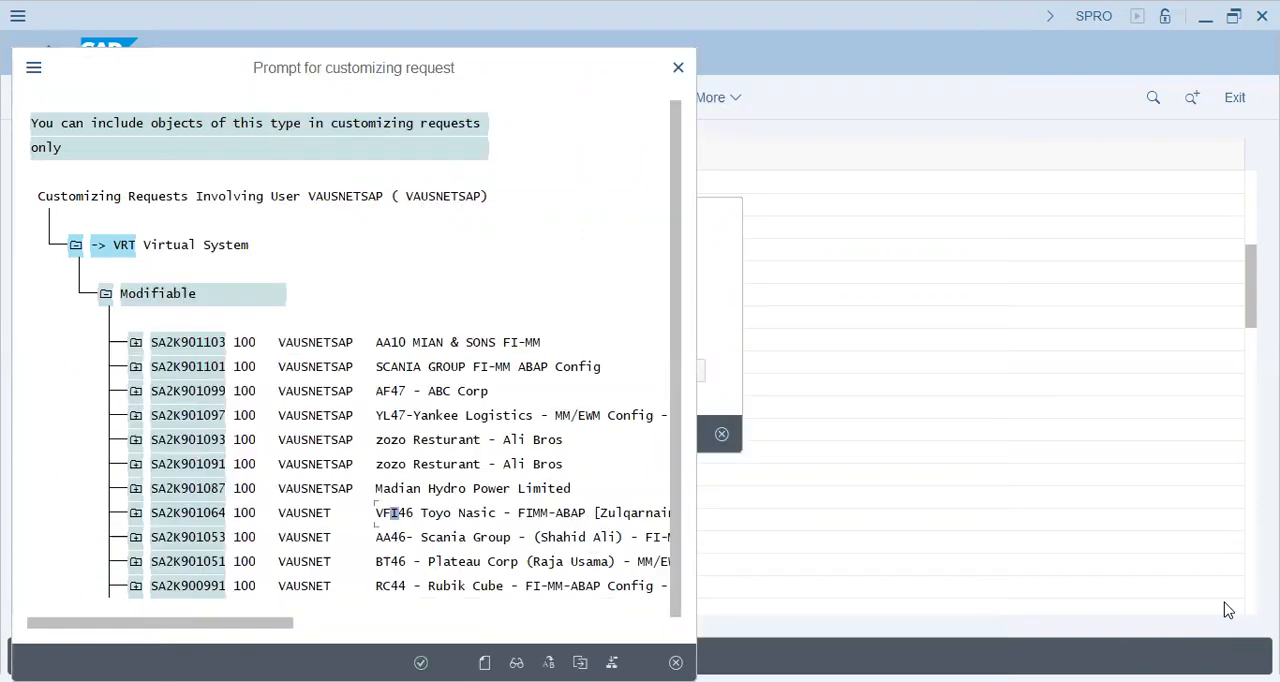
{"action": "key", "text": "Return"}
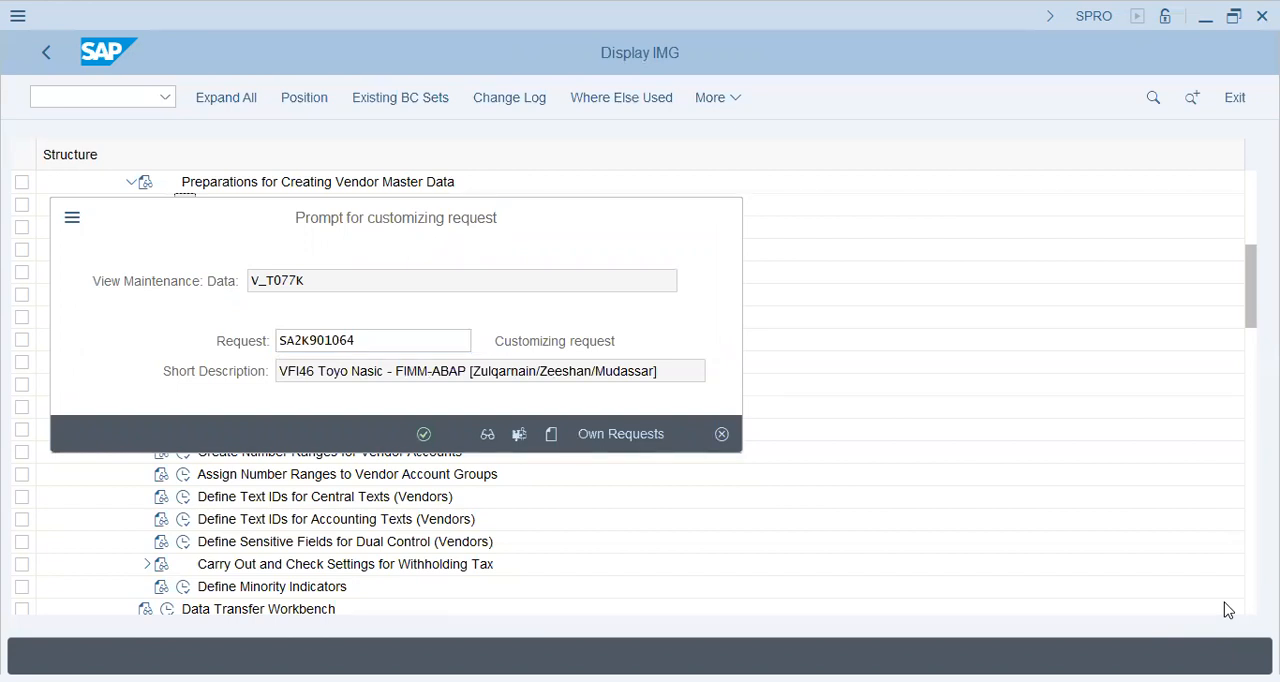
{"action": "key", "text": "Return"}
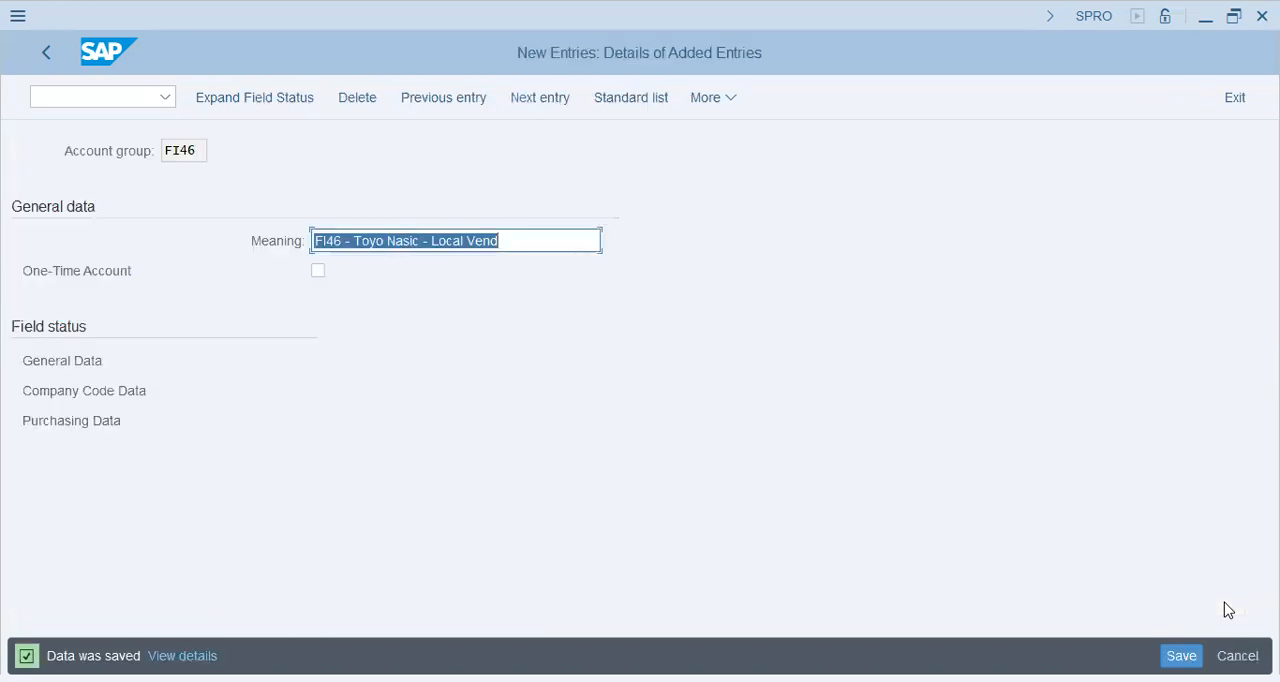
Step: Return to the IMG structure and open Create Number Ranges for Vendor Accounts with the intervals in edit mode
{"action": "left_click", "coordinate": [48, 54]}
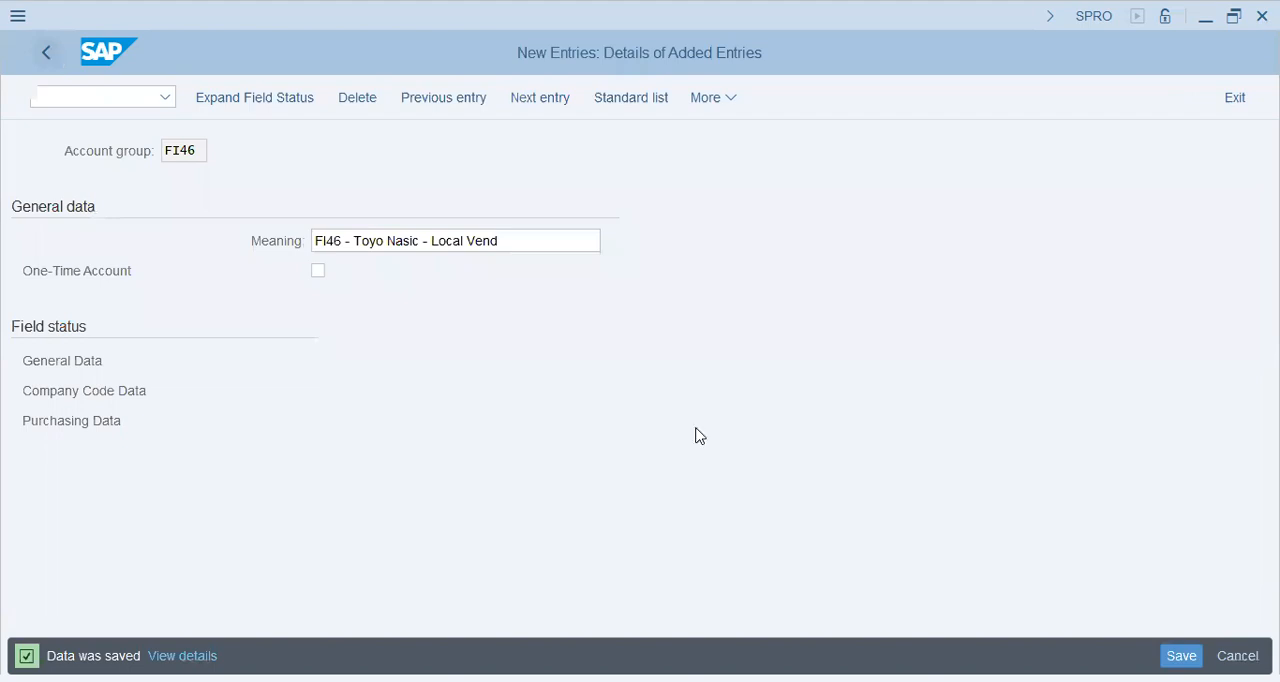
{"action": "left_click", "coordinate": [46, 58]}
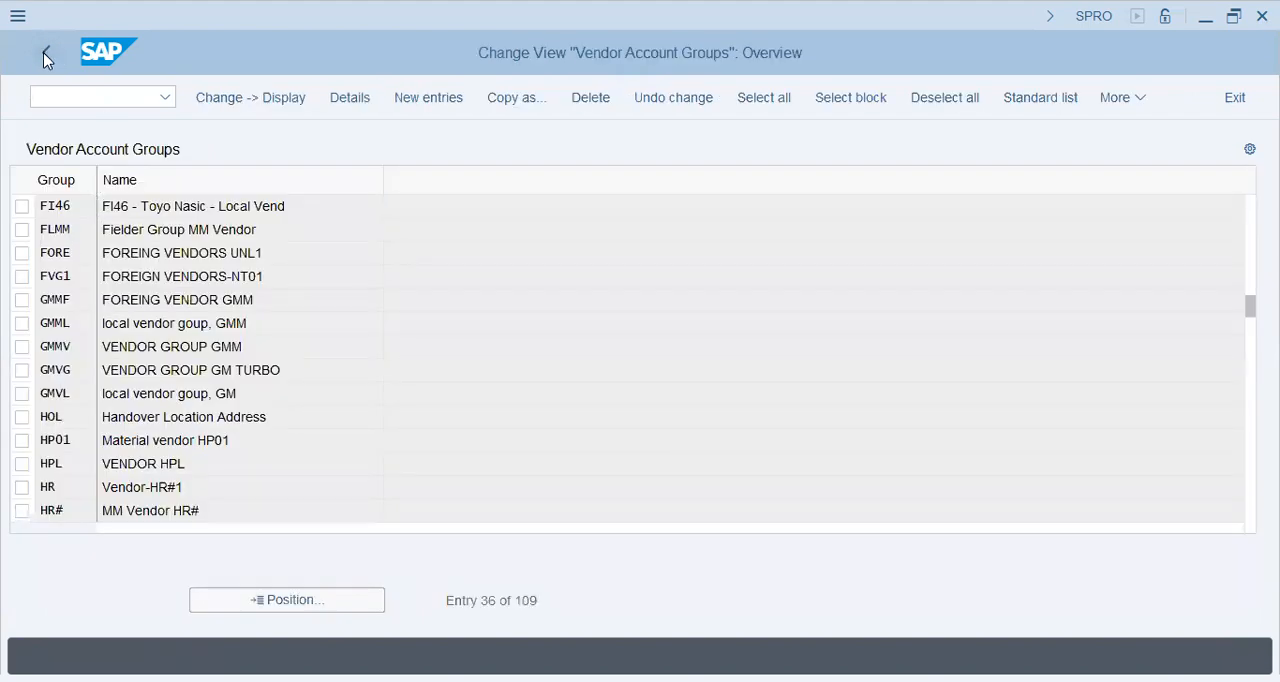
{"action": "key", "text": "Down"}
{"action": "key", "text": "Down"}
{"action": "key", "text": "Down"}
{"action": "key", "text": "Down"}
{"action": "key", "text": "Down"}
{"action": "key", "text": "Down"}
{"action": "key", "text": "Down"}
{"action": "key", "text": "Down"}
{"action": "key", "text": "Down"}
{"action": "key", "text": "Down"}
{"action": "key", "text": "Down"}
{"action": "key", "text": "Down"}
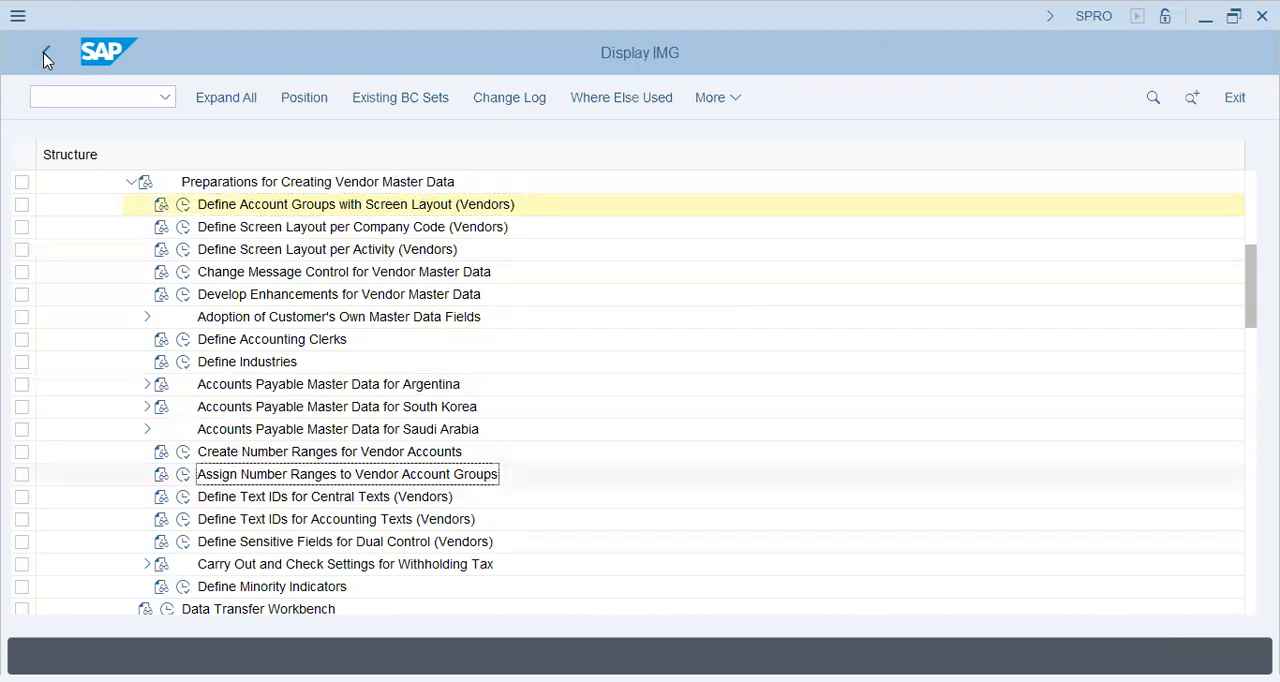
{"action": "left_click", "coordinate": [184, 452]}
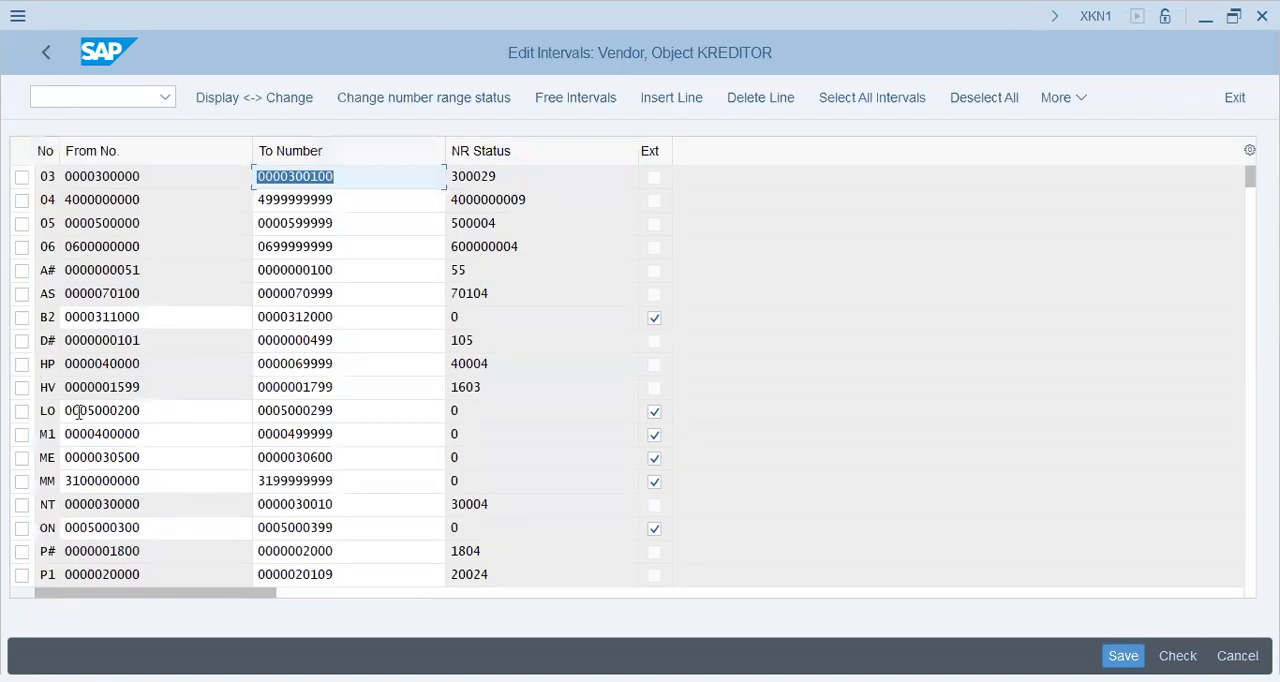
Step: Examine the from and to numbers and the status of vendor number range LO, then return to the IMG structure
{"action": "left_click", "coordinate": [141, 410]}
{"action": "key", "text": "Tab"}
{"action": "key", "text": "Tab"}
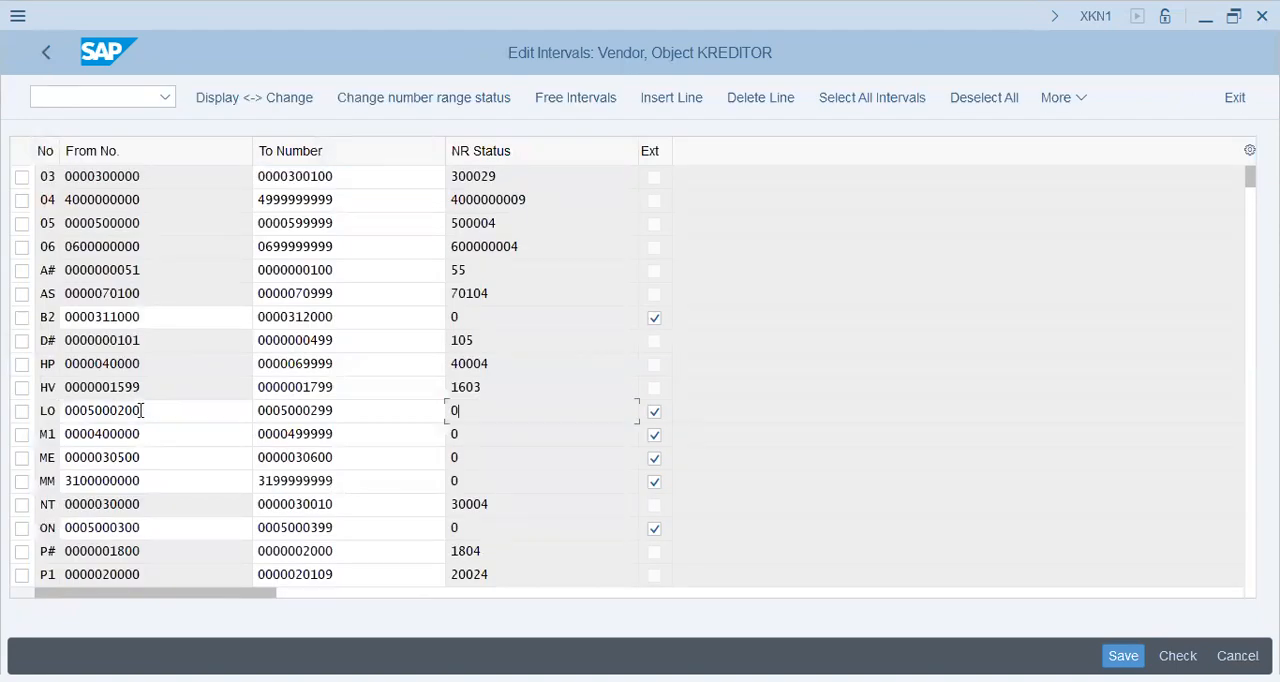
{"action": "key", "text": "shift+Tab"}
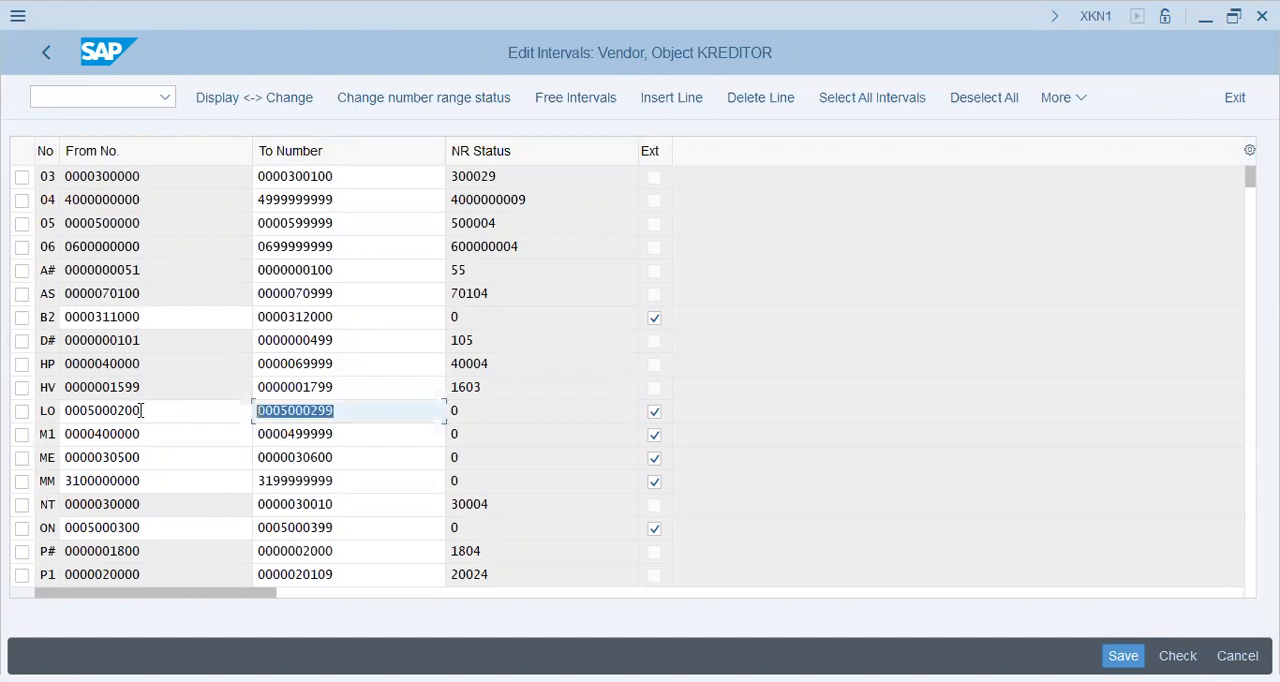
{"action": "key", "text": "shift+Tab"}
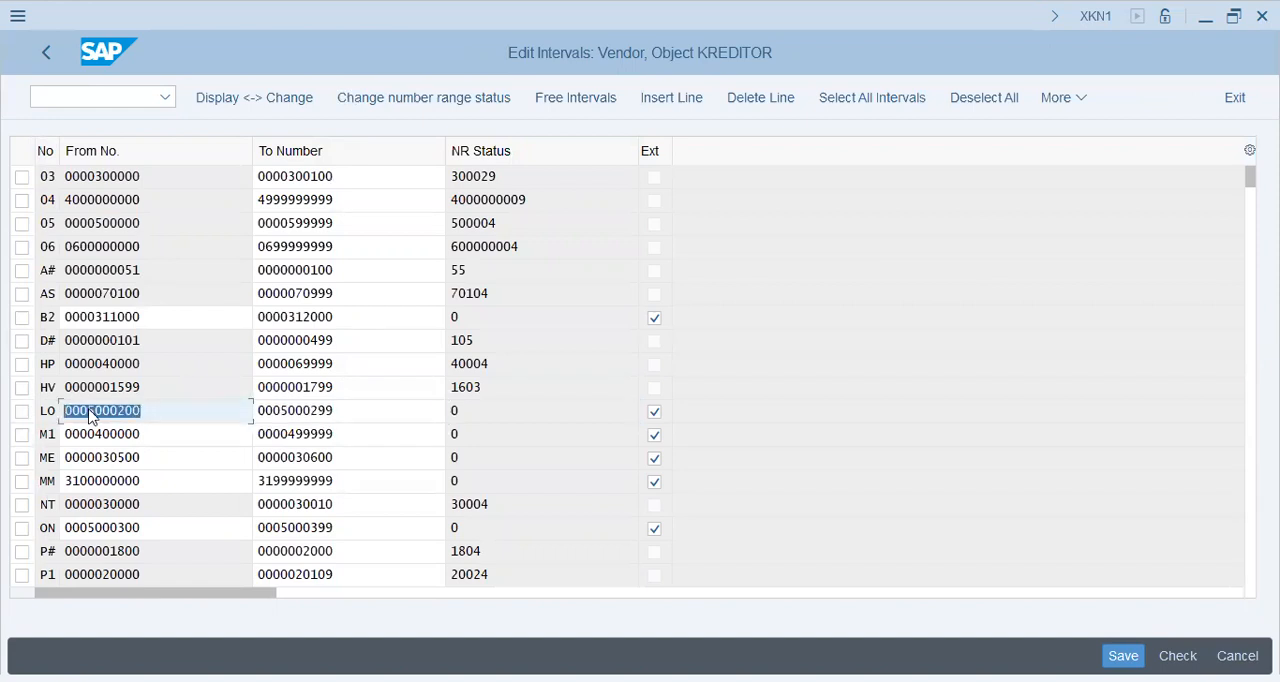
{"action": "key", "text": "Tab"}
{"action": "key", "text": "Tab"}
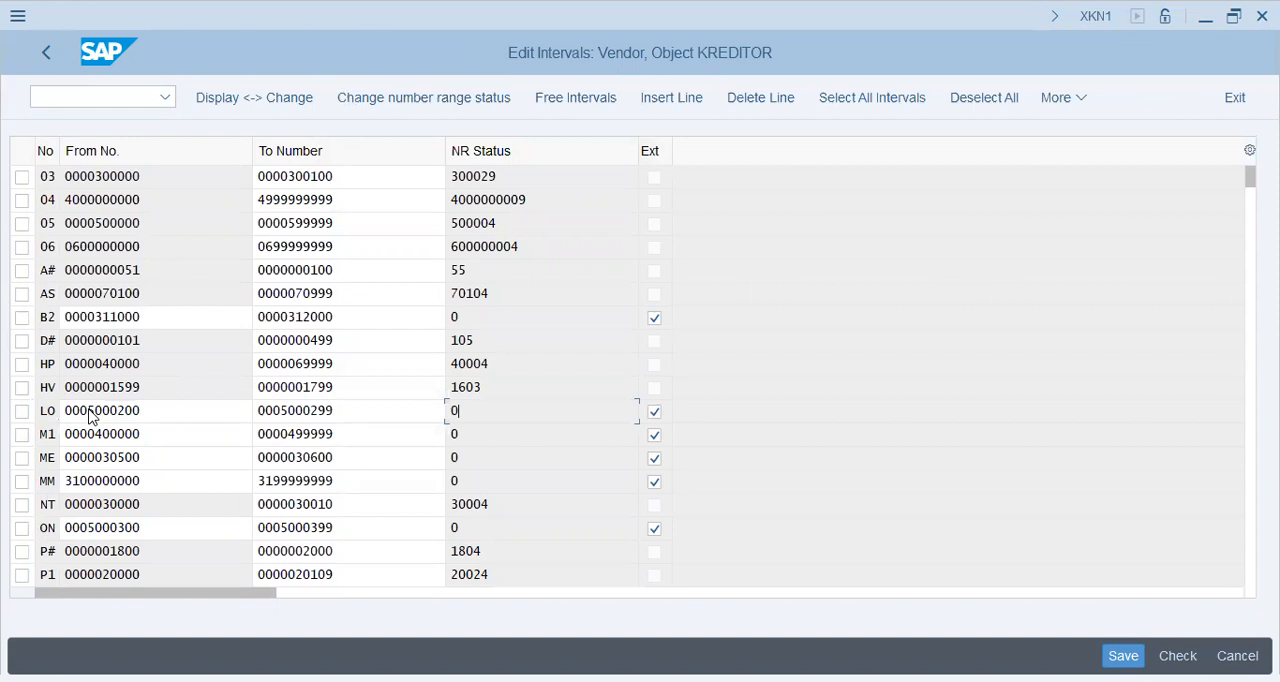
{"action": "key", "text": "shift+Tab"}
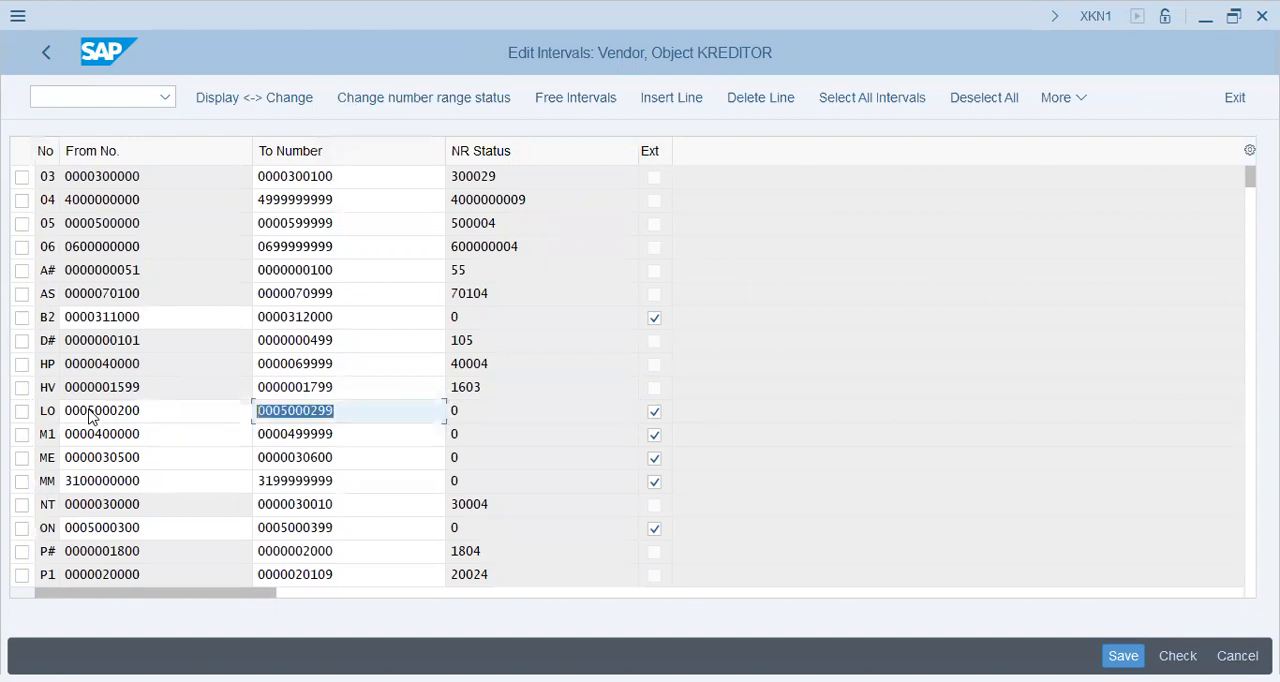
{"action": "key", "text": "shift+Tab"}
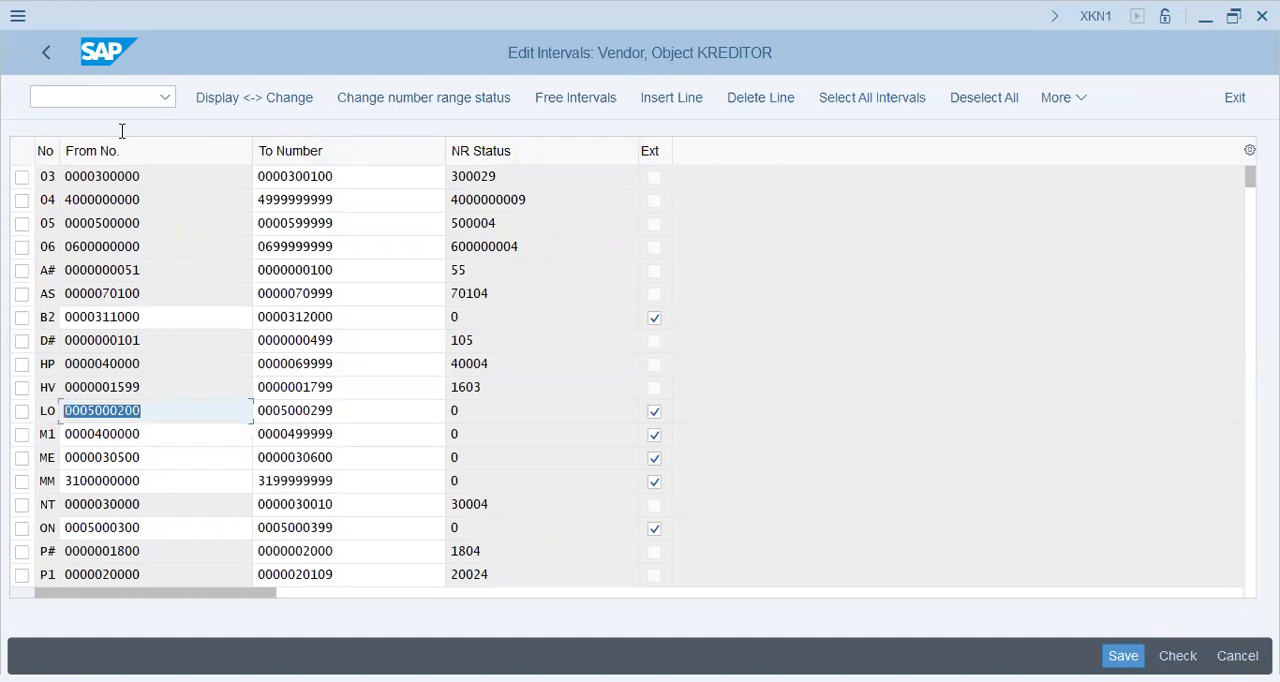
{"action": "left_click", "coordinate": [45, 56]}
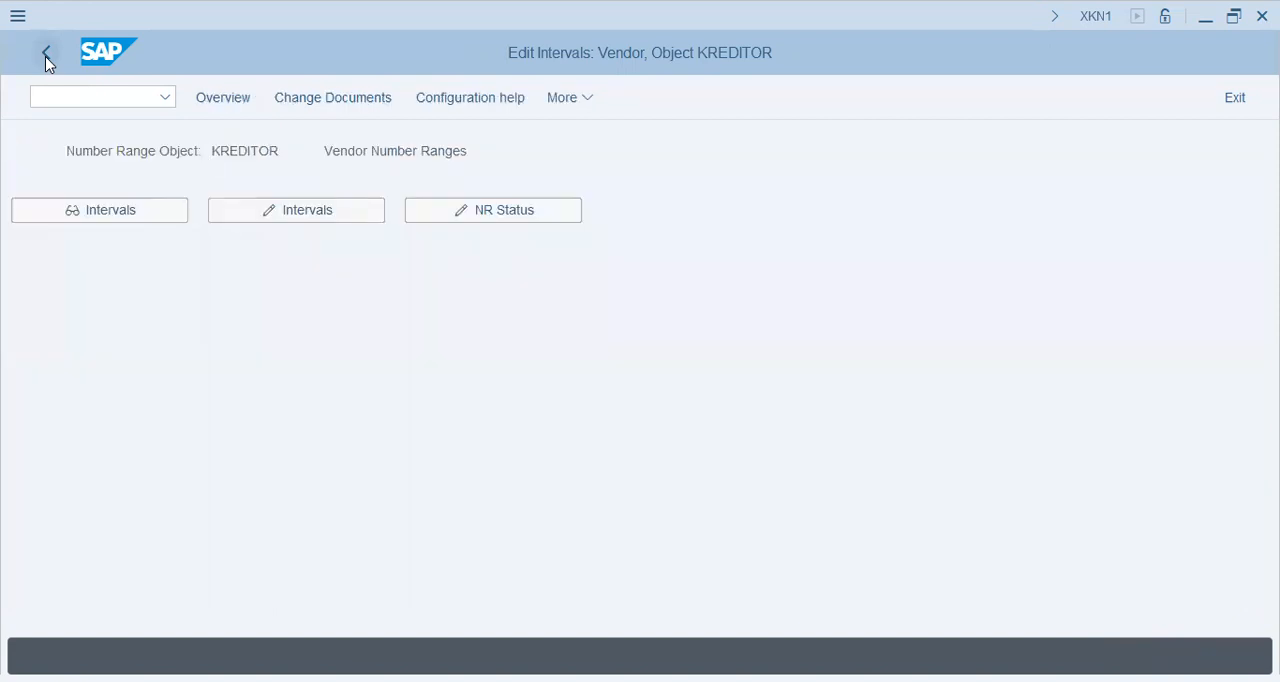
{"action": "left_click", "coordinate": [45, 56]}
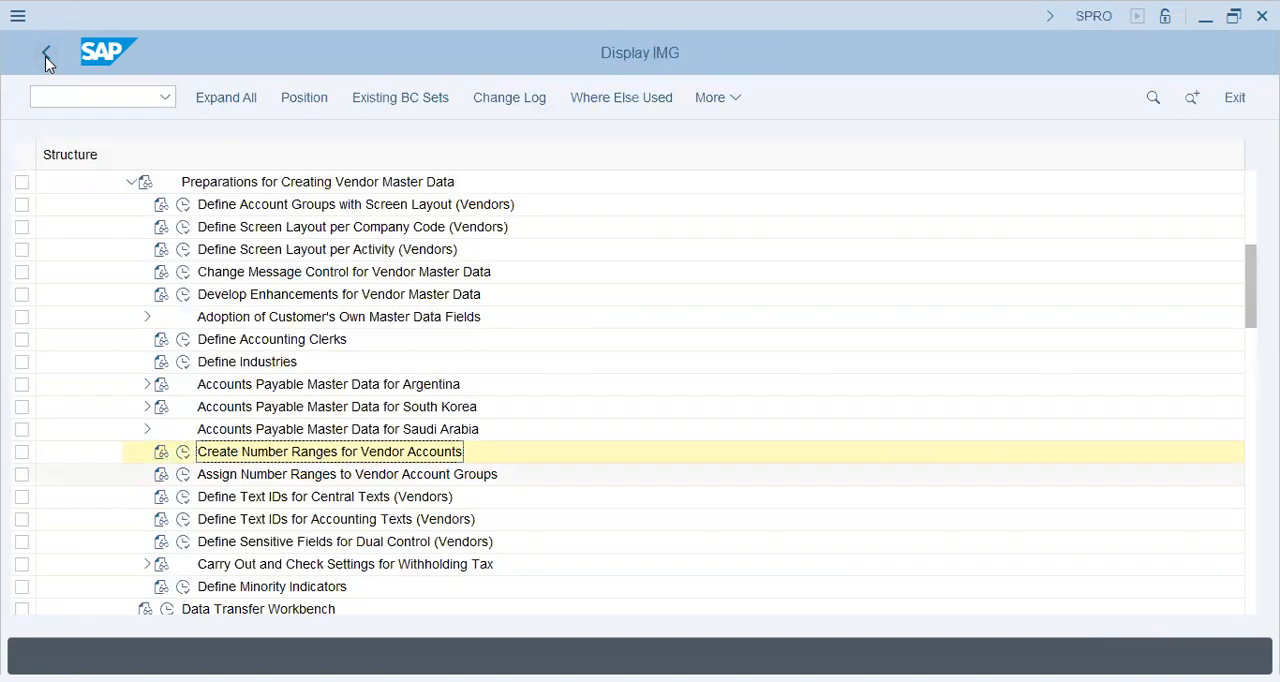
Step: Open Assign Number Ranges to Vendor Account Groups and clear the undefined number ranges of groups MSYS, NP01 and OTVG
{"action": "left_click", "coordinate": [183, 474]}
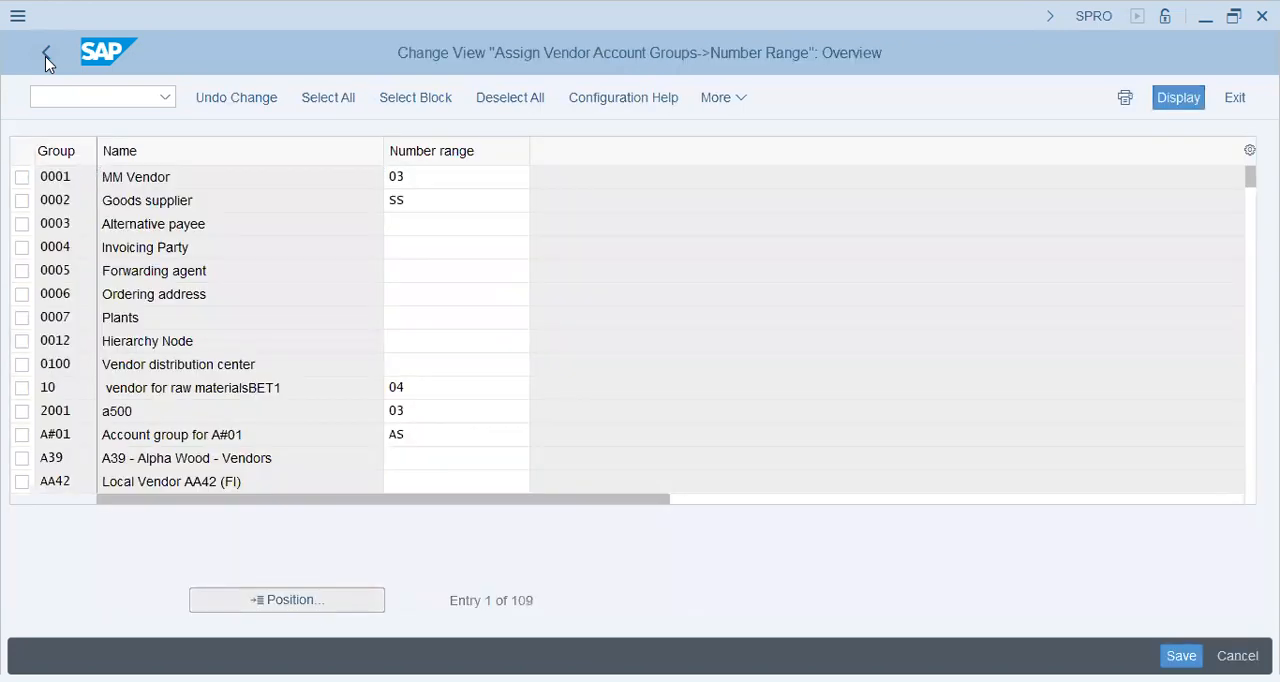
{"action": "left_click", "coordinate": [45, 56]}
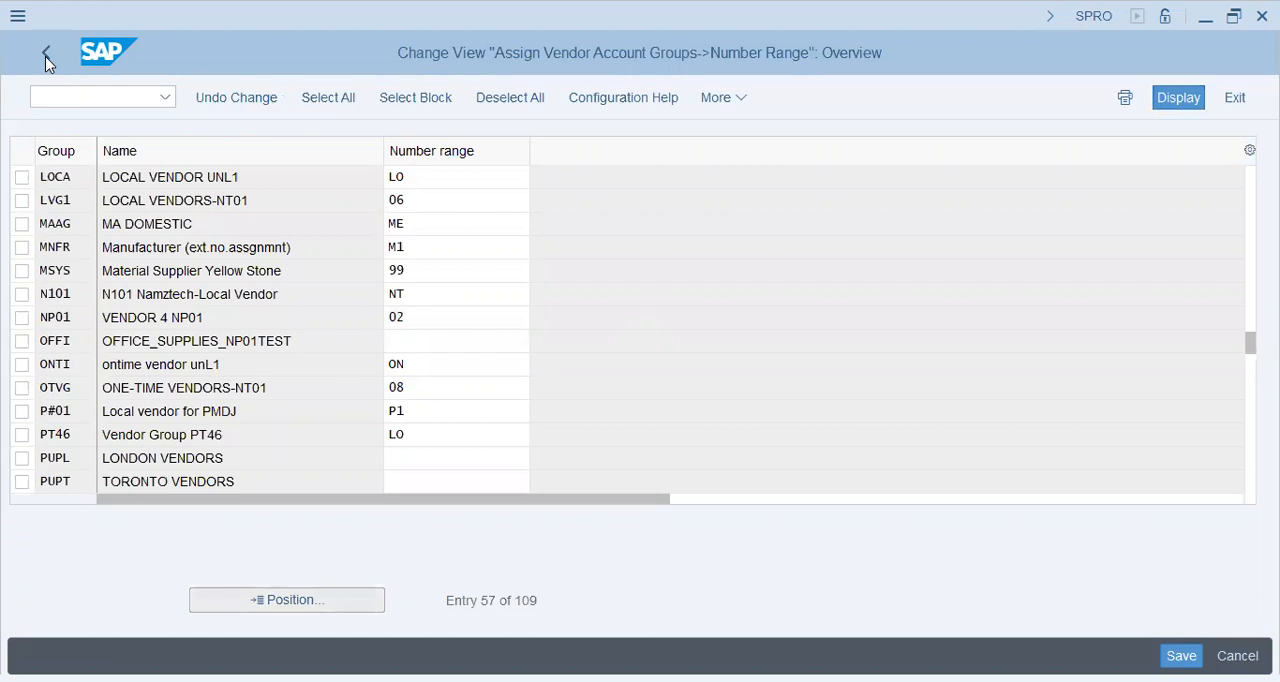
{"action": "key", "text": "ctrl+s"}
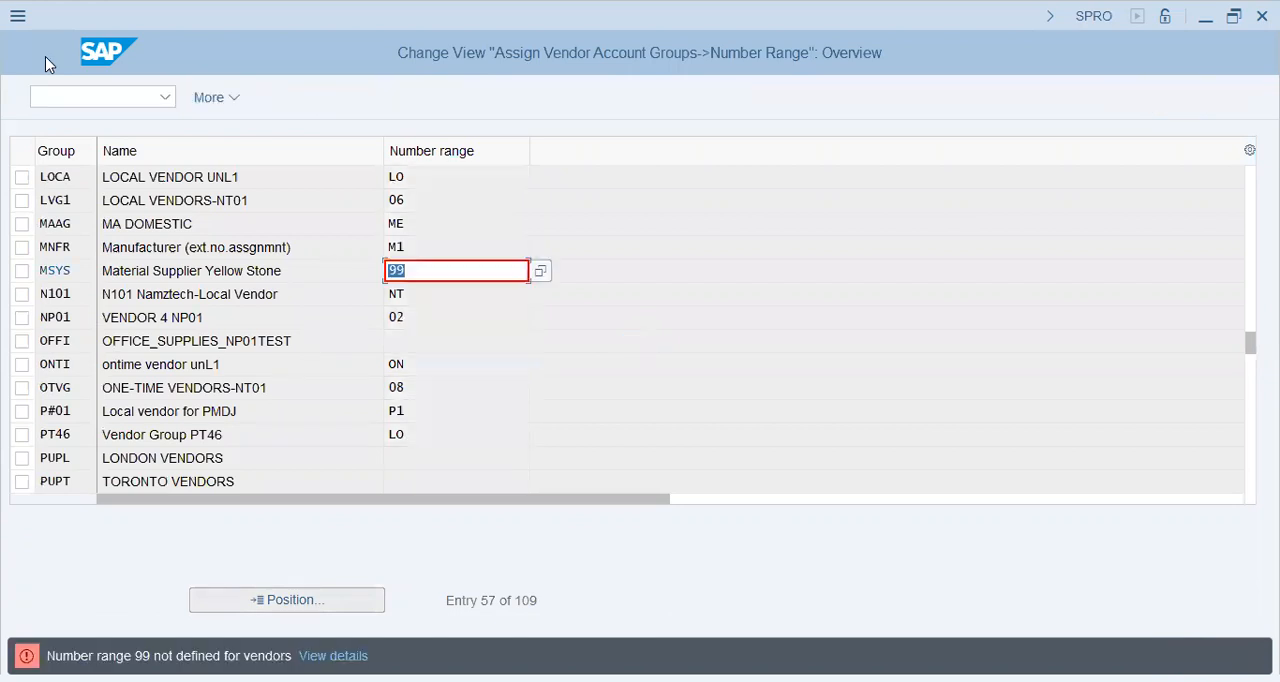
{"action": "key", "text": "BackSpace"}
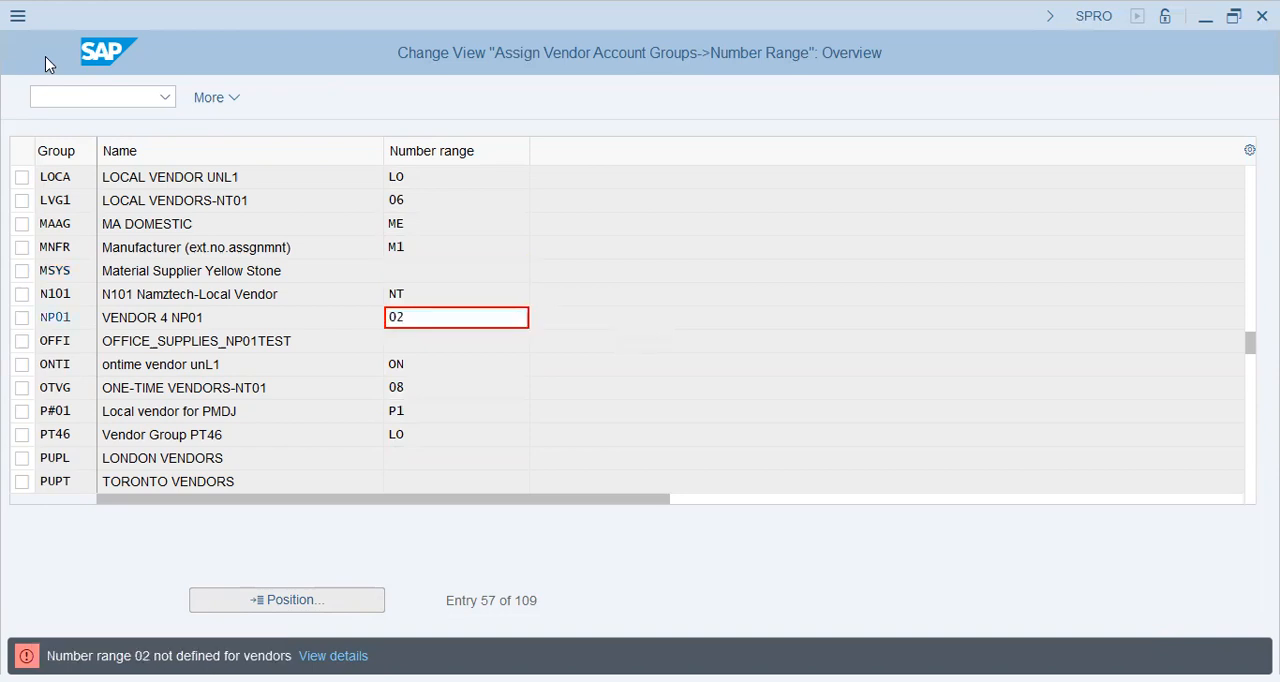
{"action": "key", "text": "BackSpace"}
{"action": "key", "text": "Return"}
{"action": "key", "text": "BackSpace"}
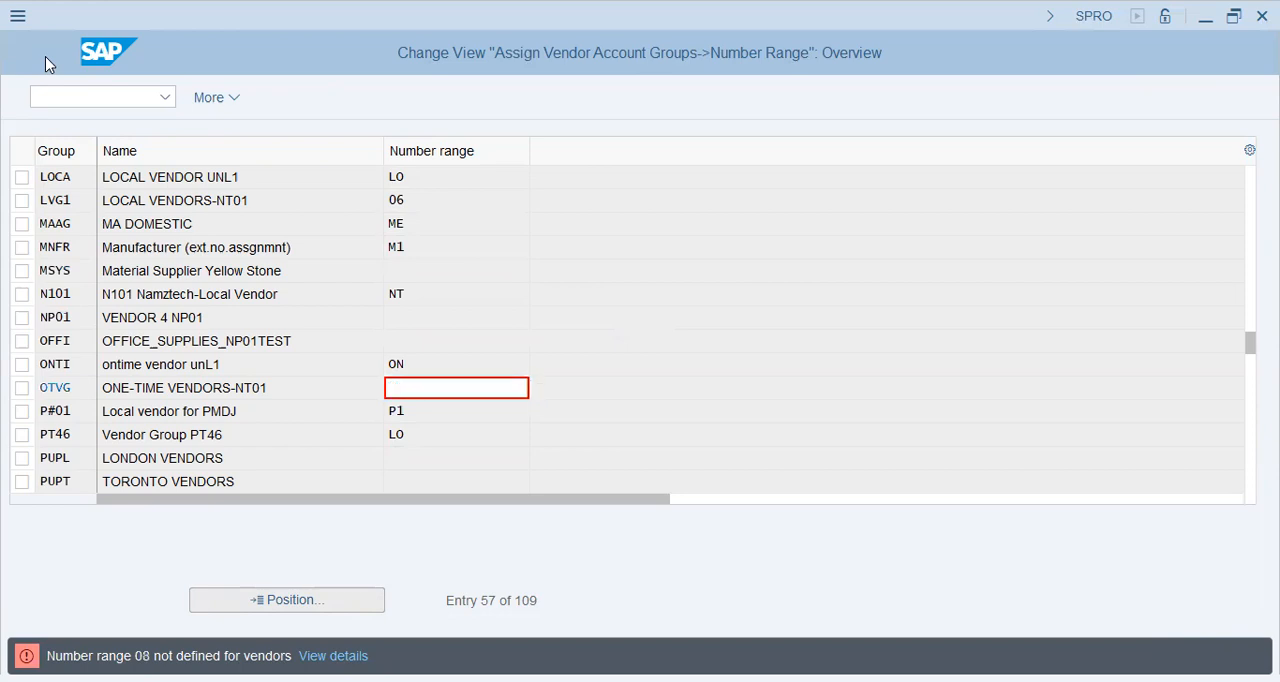
{"action": "key", "text": "Return"}
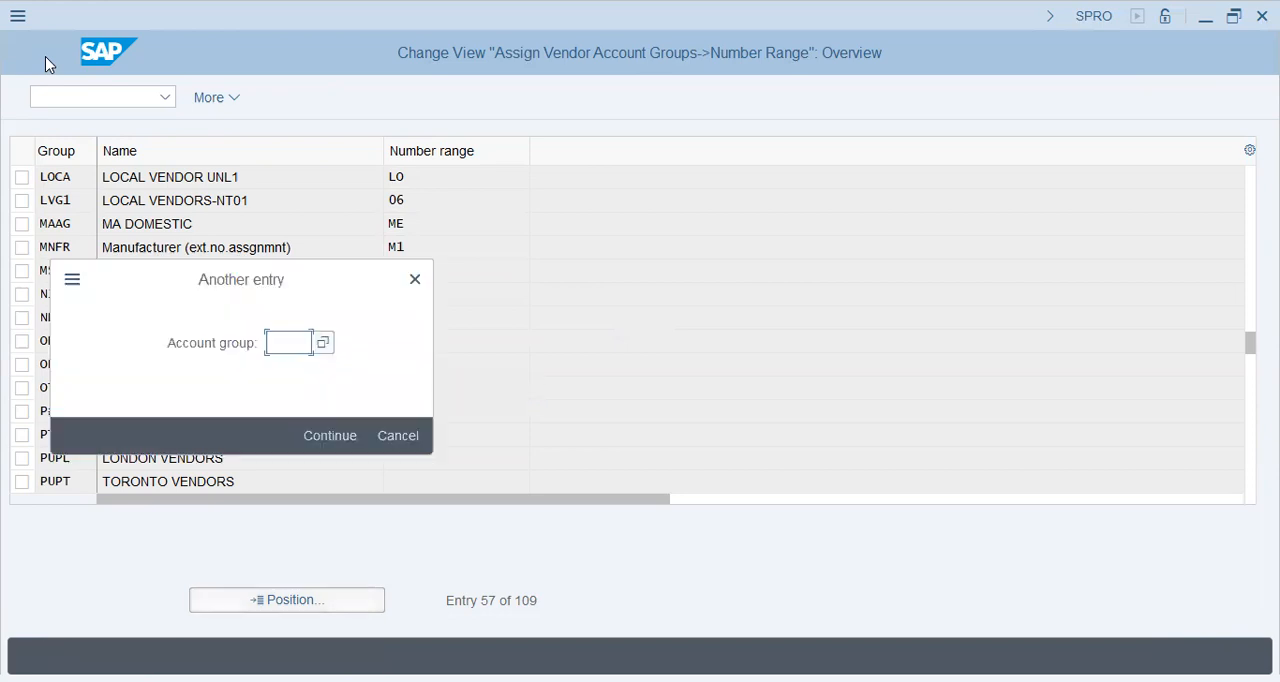
Step: Position the list to account group fi46 and assign it number range LO
{"action": "type", "text": "fl"}
{"action": "type", "text": "46"}
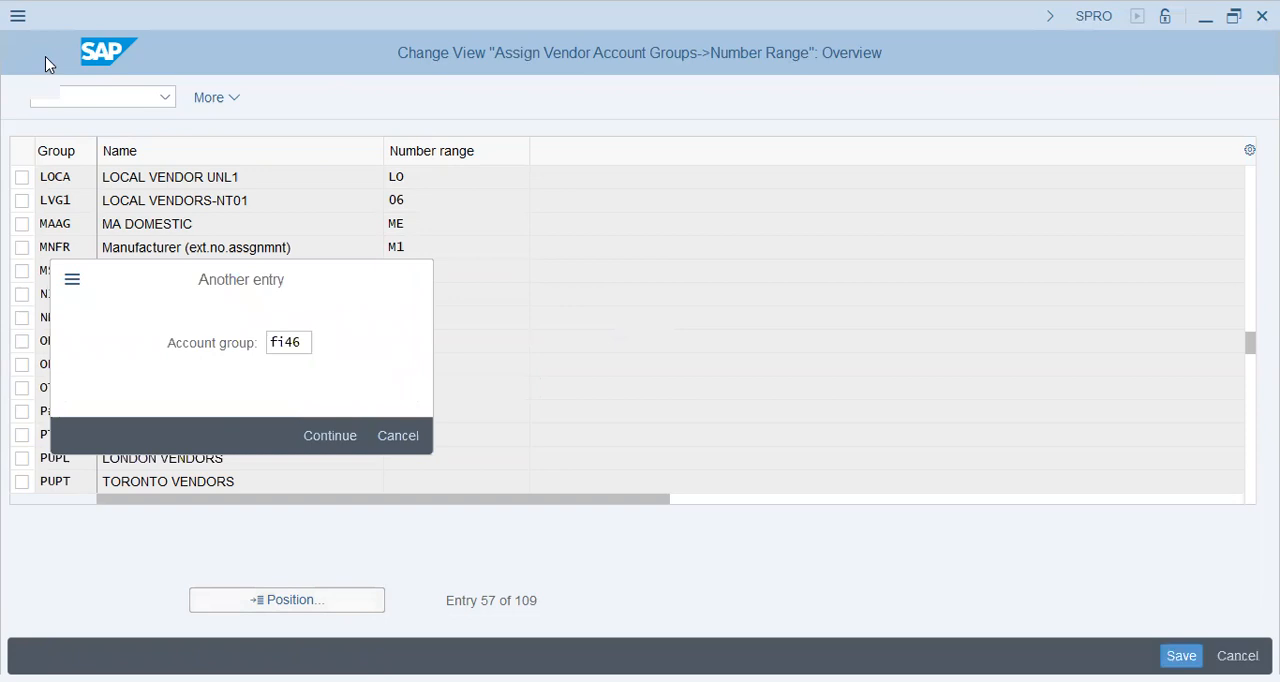
{"action": "key", "text": "Return"}
{"action": "key", "text": "Tab"}
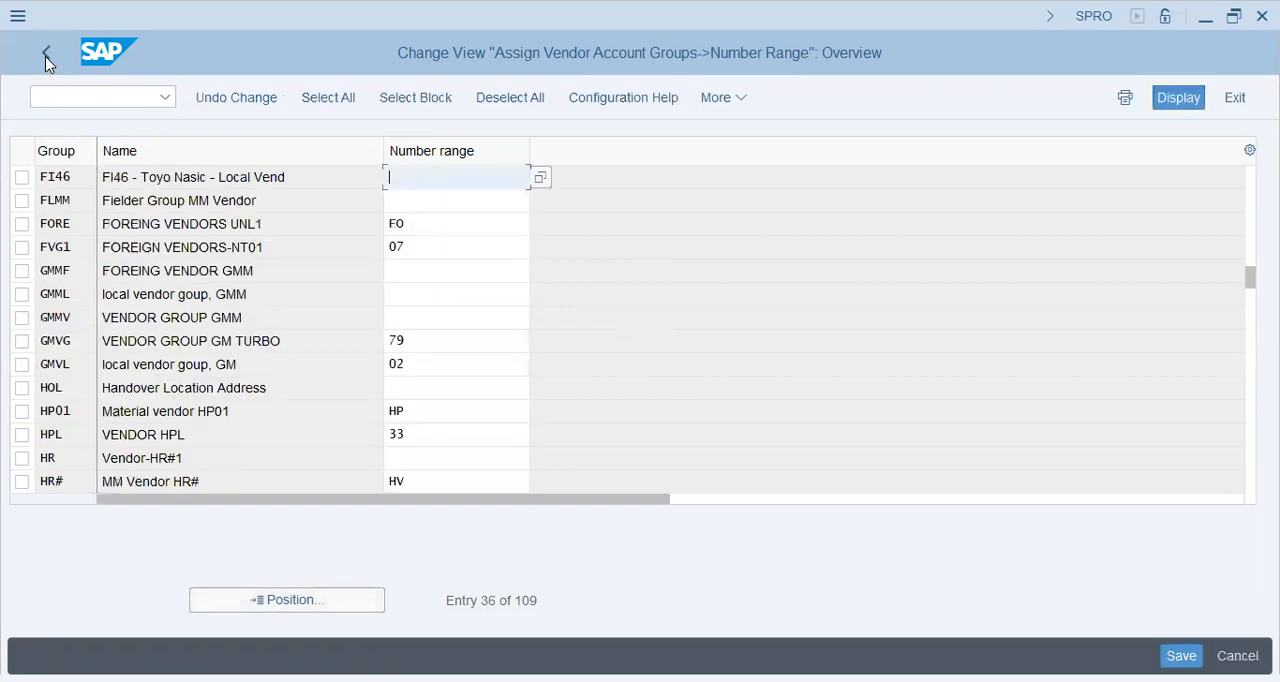
{"action": "type", "text": "lo"}
{"action": "key", "text": "Return"}
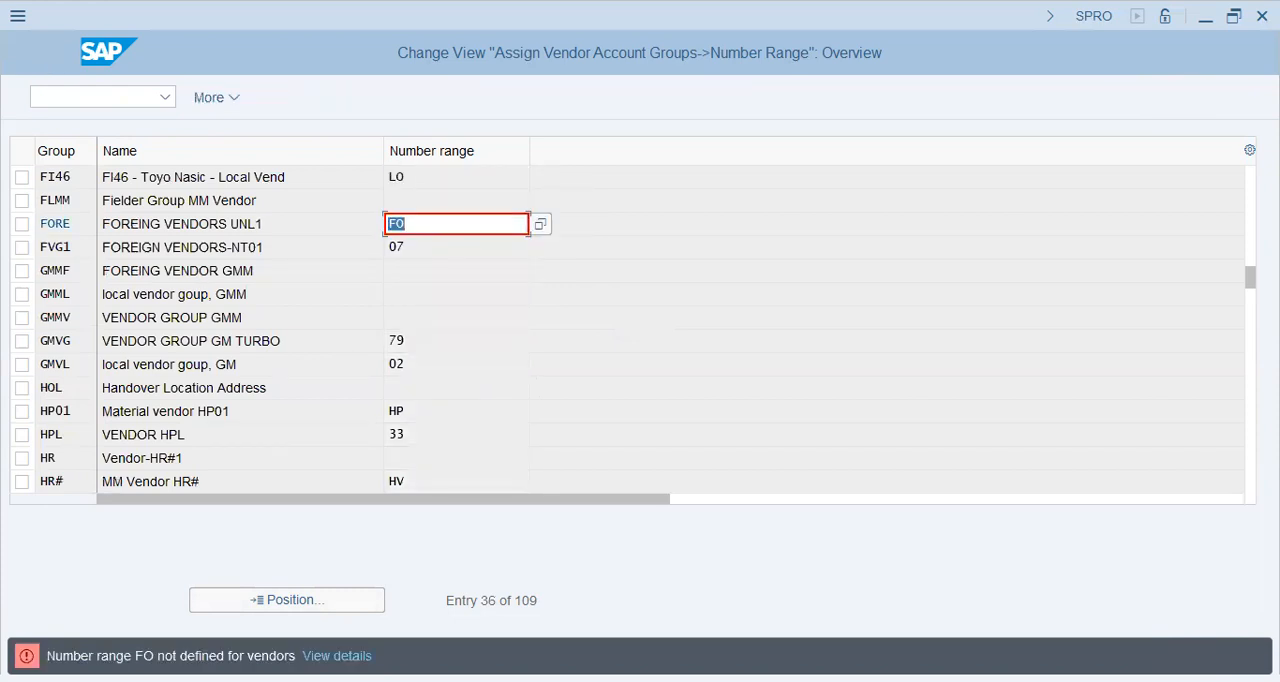
Step: Clear the undefined number ranges of account groups FORE, FVG1, GMVG, GMVL and HPL
{"action": "key", "text": "BackSpace"}
{"action": "key", "text": "Return"}
{"action": "key", "text": "BackSpace"}
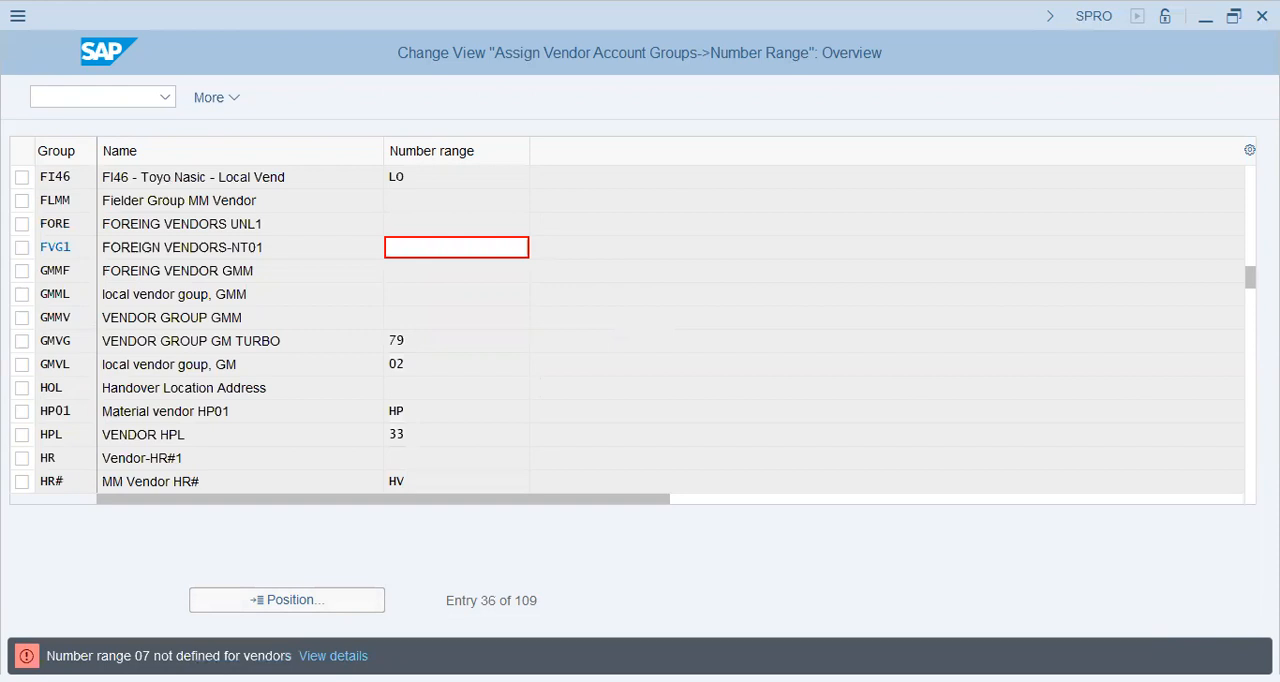
{"action": "key", "text": "Return"}
{"action": "key", "text": "BackSpace"}
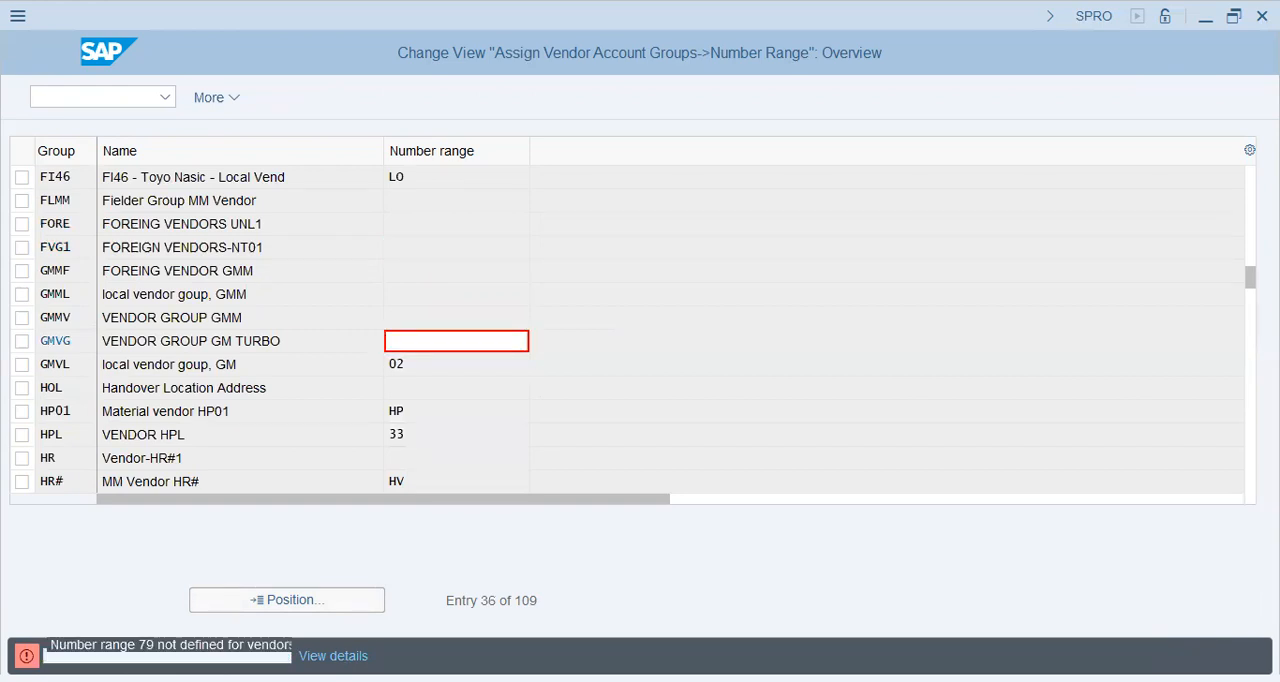
{"action": "key", "text": "Return"}
{"action": "key", "text": "BackSpace"}
{"action": "key", "text": "Return"}
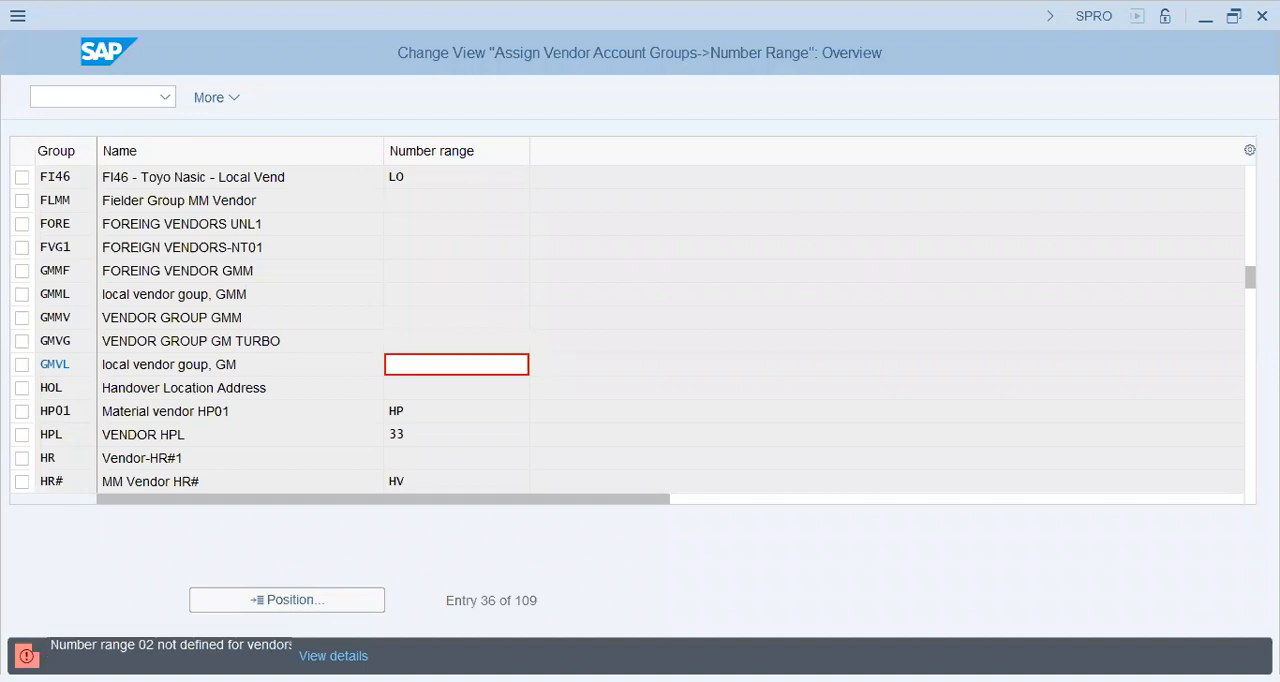
{"action": "key", "text": "BackSpace"}
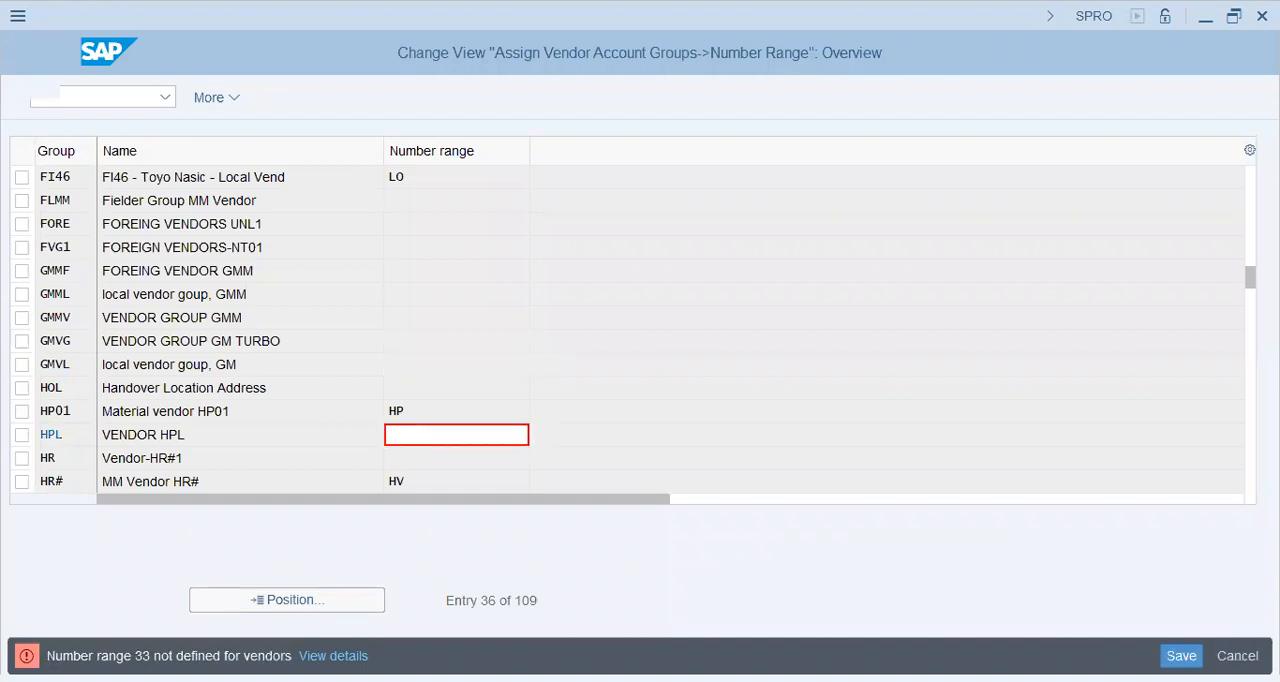
{"action": "key", "text": "Return"}
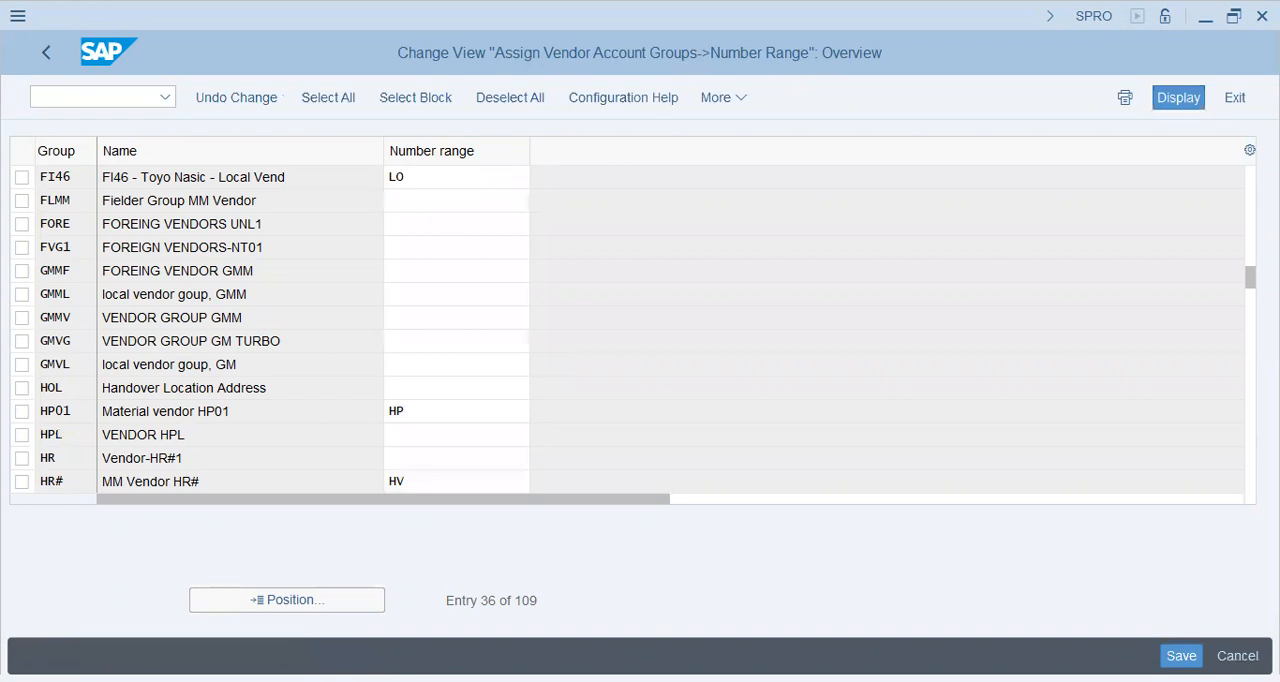
Step: Save the vendor account group number range assignments to customizing request SA2K901064 and return to the IMG structure
{"action": "key", "text": "F3"}
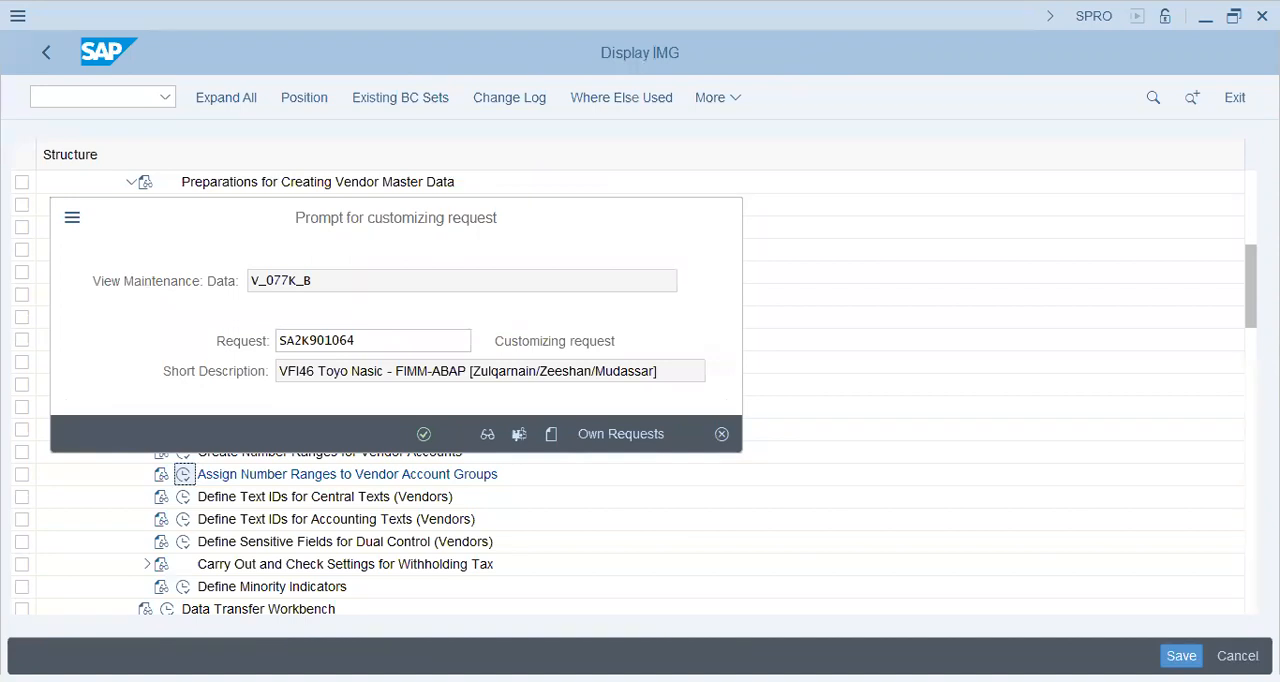
{"action": "key", "text": "Return"}
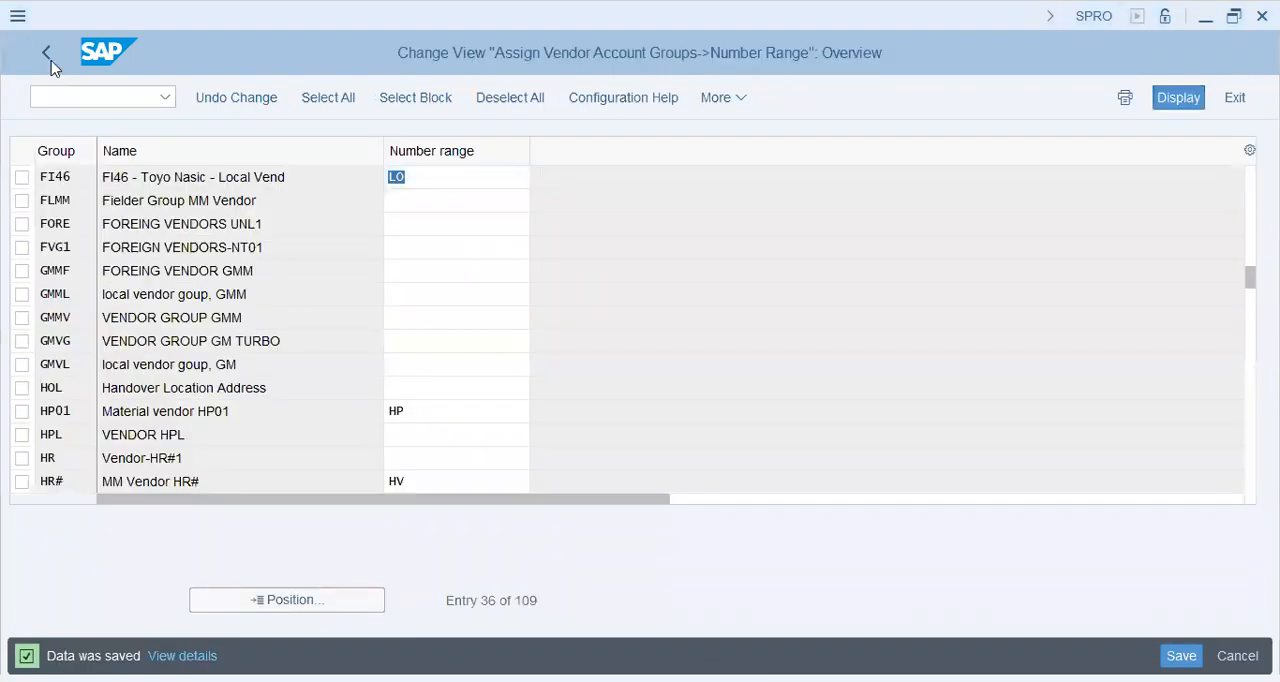
{"action": "left_click", "coordinate": [50, 60]}
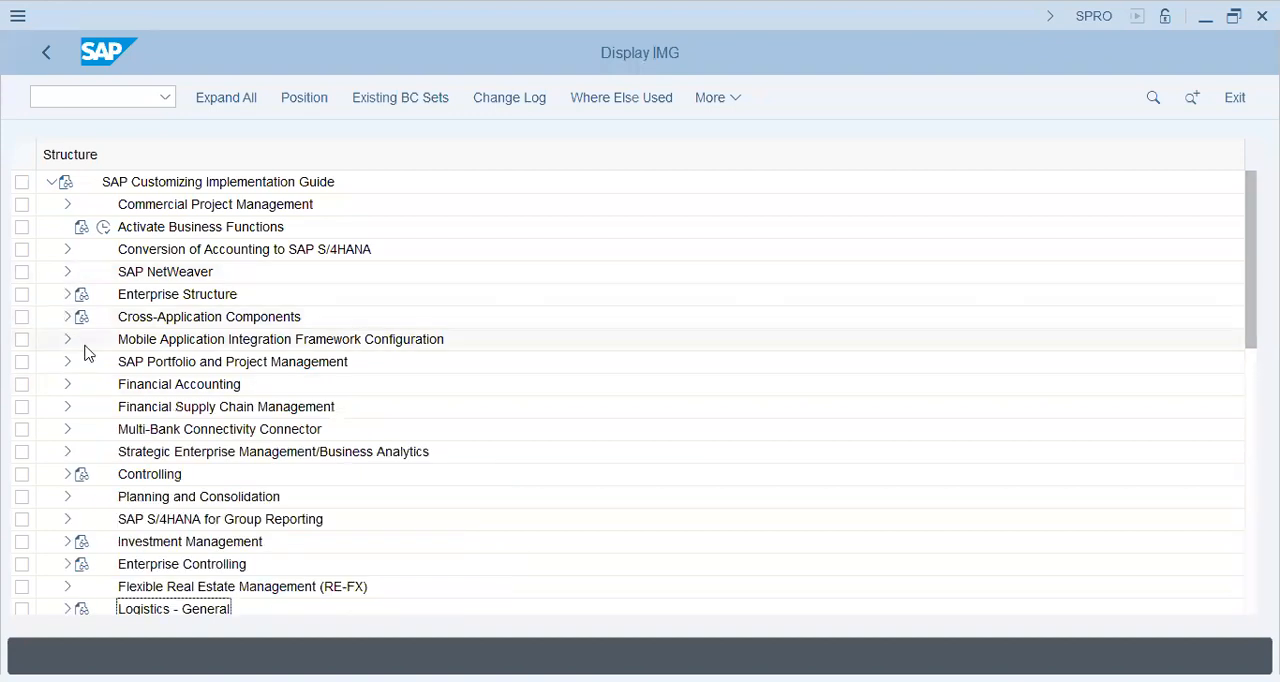
Step: Expand Cross-Application Components and its SAP Business Partner node in the IMG structure
{"action": "left_click", "coordinate": [68, 317]}
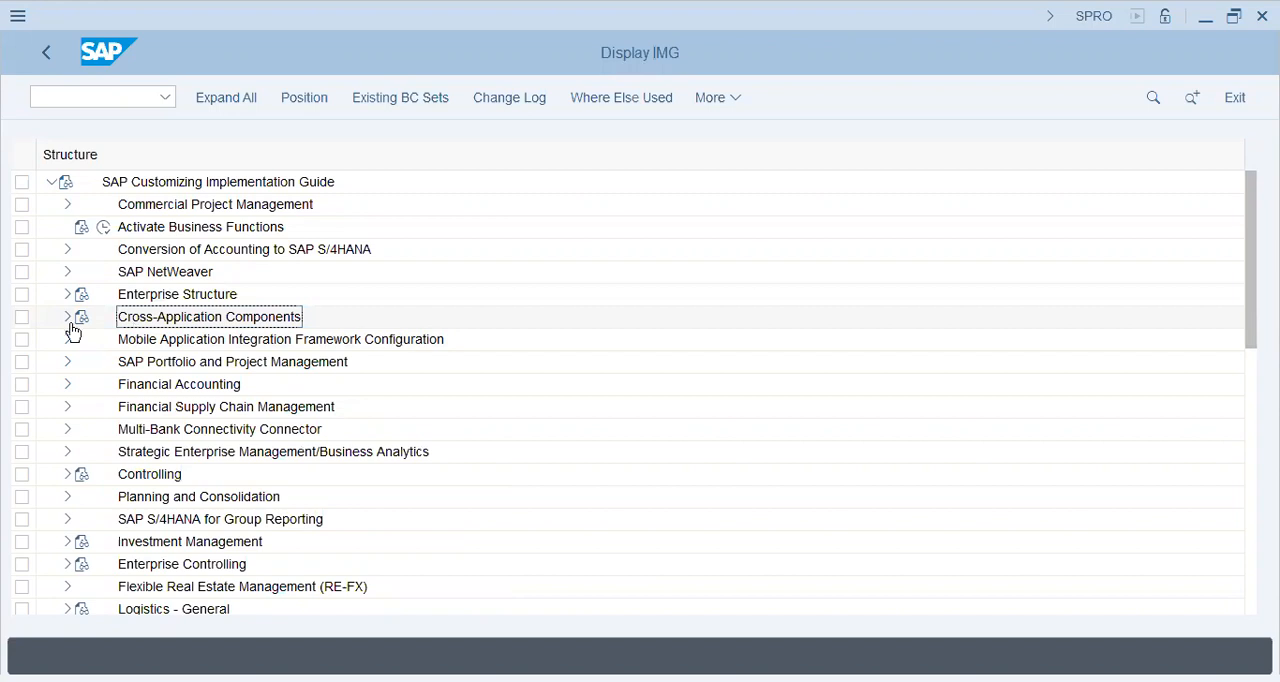
{"action": "left_click", "coordinate": [68, 317]}
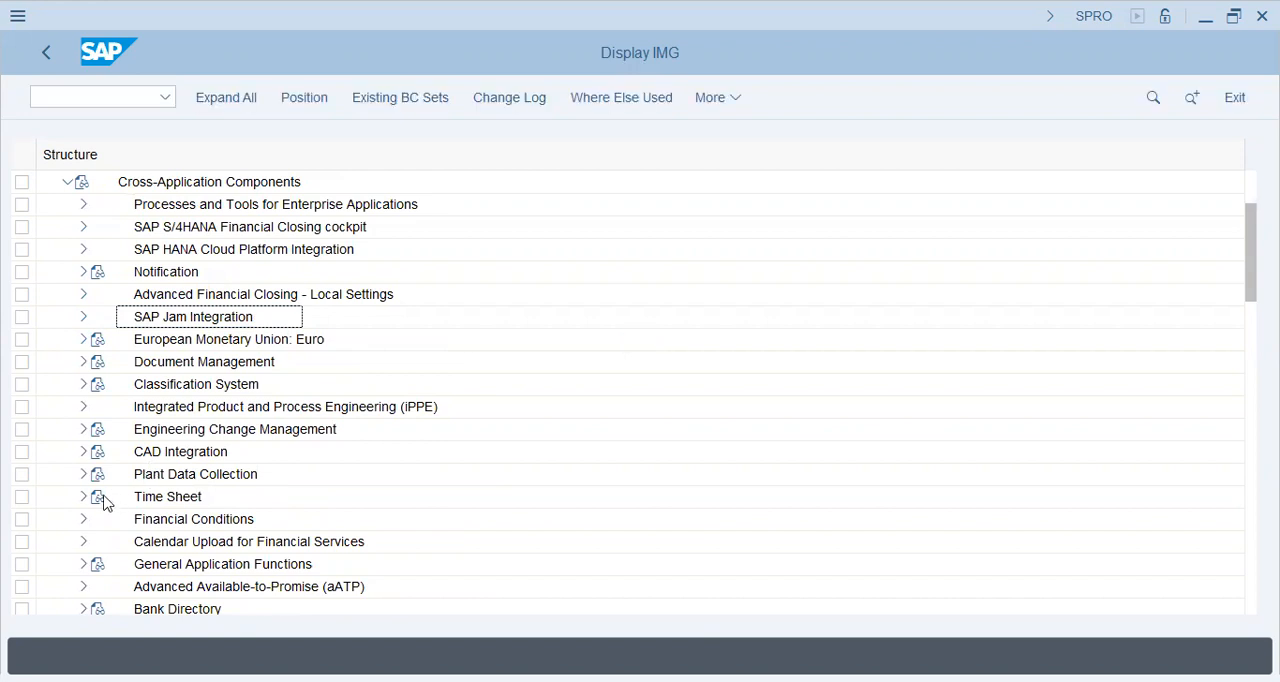
{"action": "scroll", "coordinate": [107, 502], "scroll_direction": "down", "scroll_amount": 1}
{"action": "scroll", "coordinate": [107, 502], "scroll_direction": "down", "scroll_amount": 2}
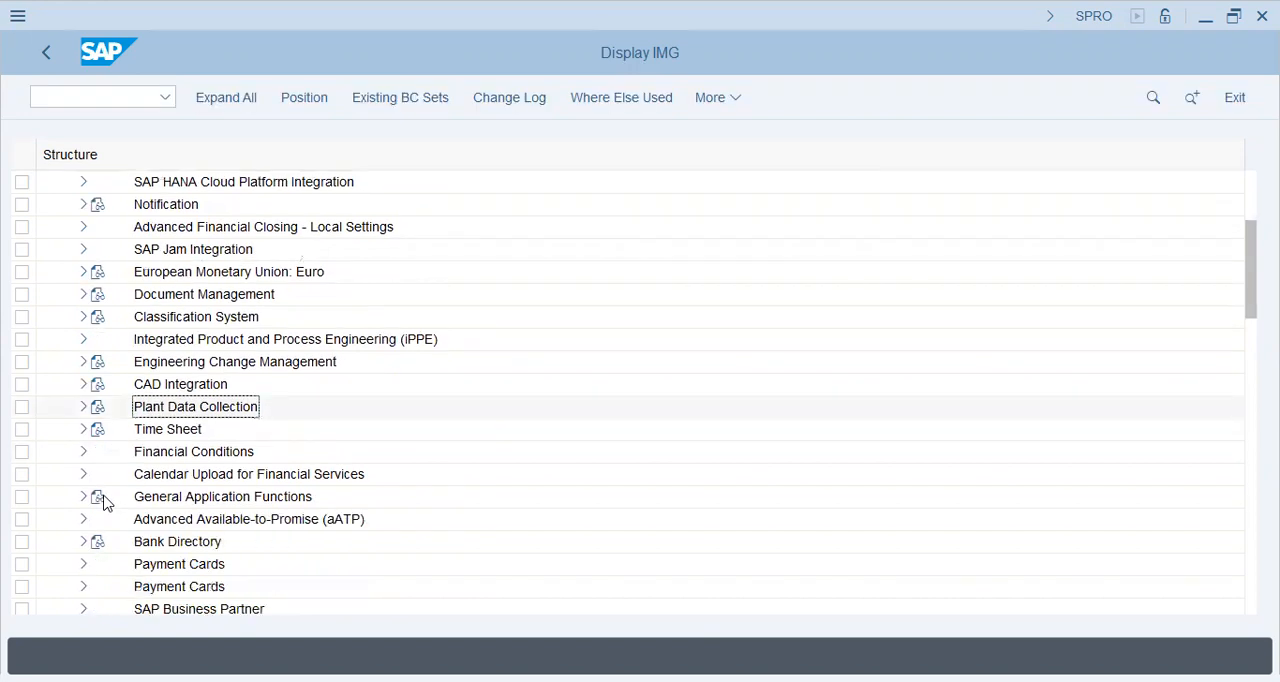
{"action": "scroll", "coordinate": [107, 502], "scroll_direction": "down", "scroll_amount": 4}
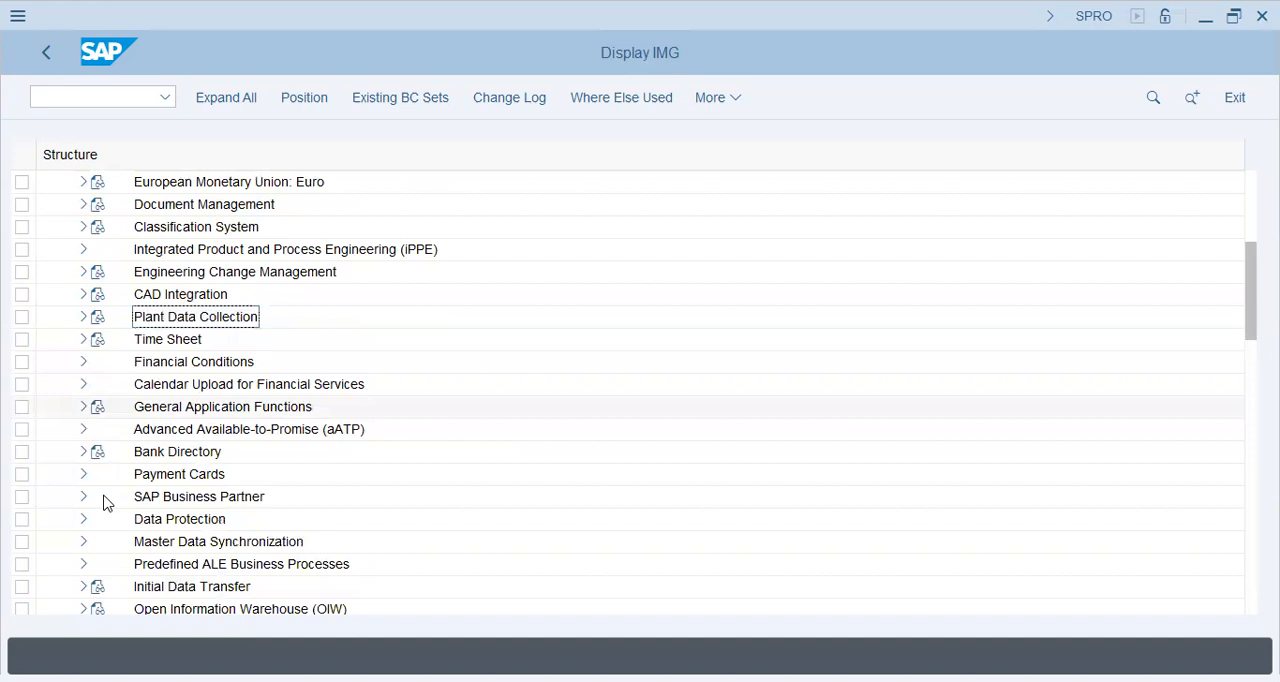
{"action": "left_click", "coordinate": [107, 500]}
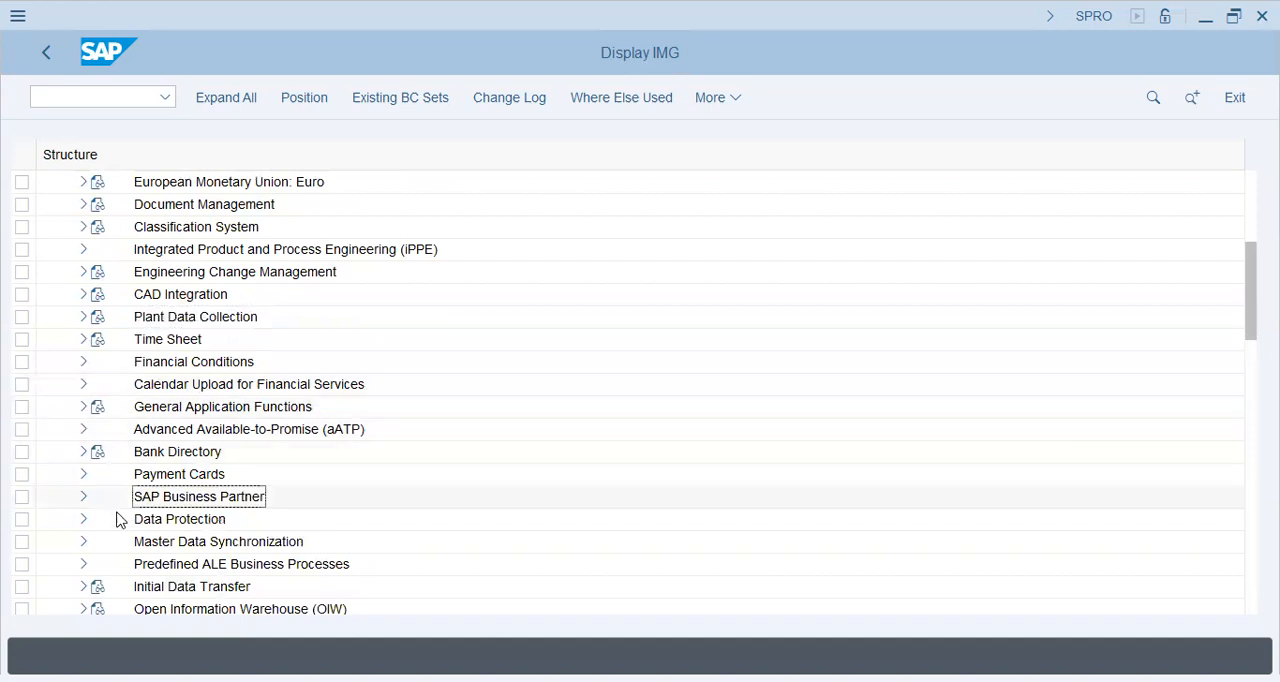
{"action": "left_click", "coordinate": [84, 499]}
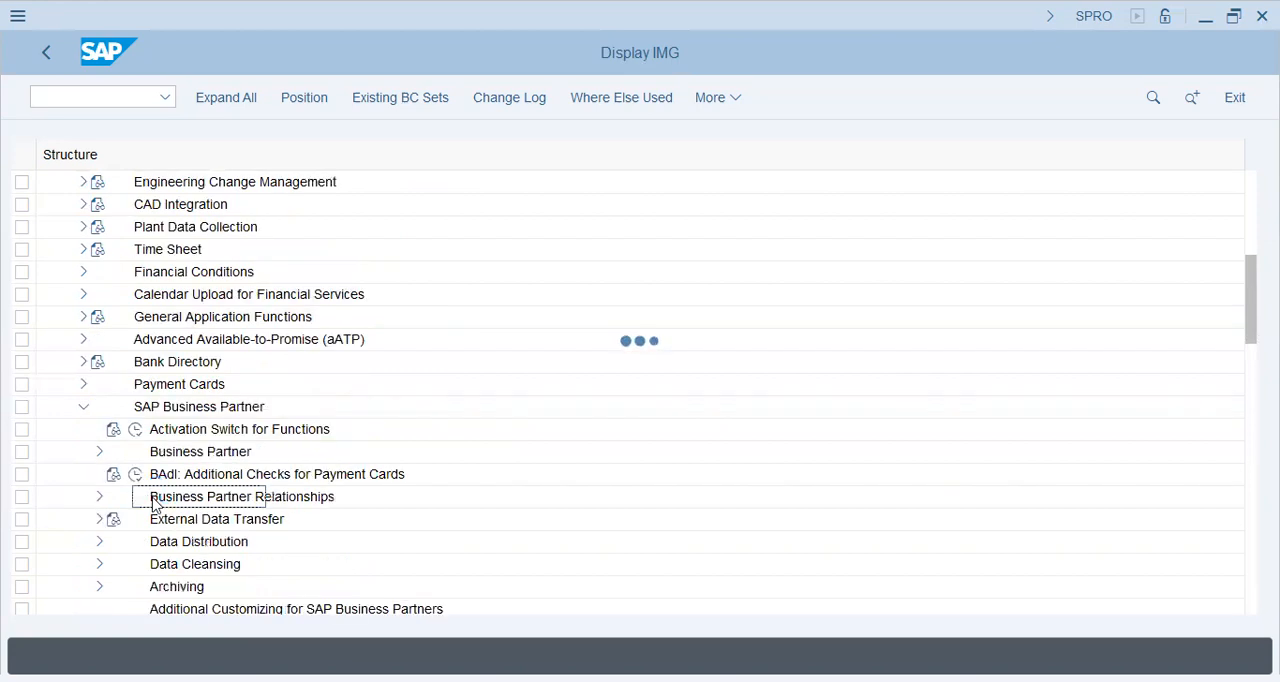
Step: Expand Business Partner, Basic Settings, and Number Ranges and Groupings under SAP Business Partner
{"action": "left_click", "coordinate": [100, 454]}
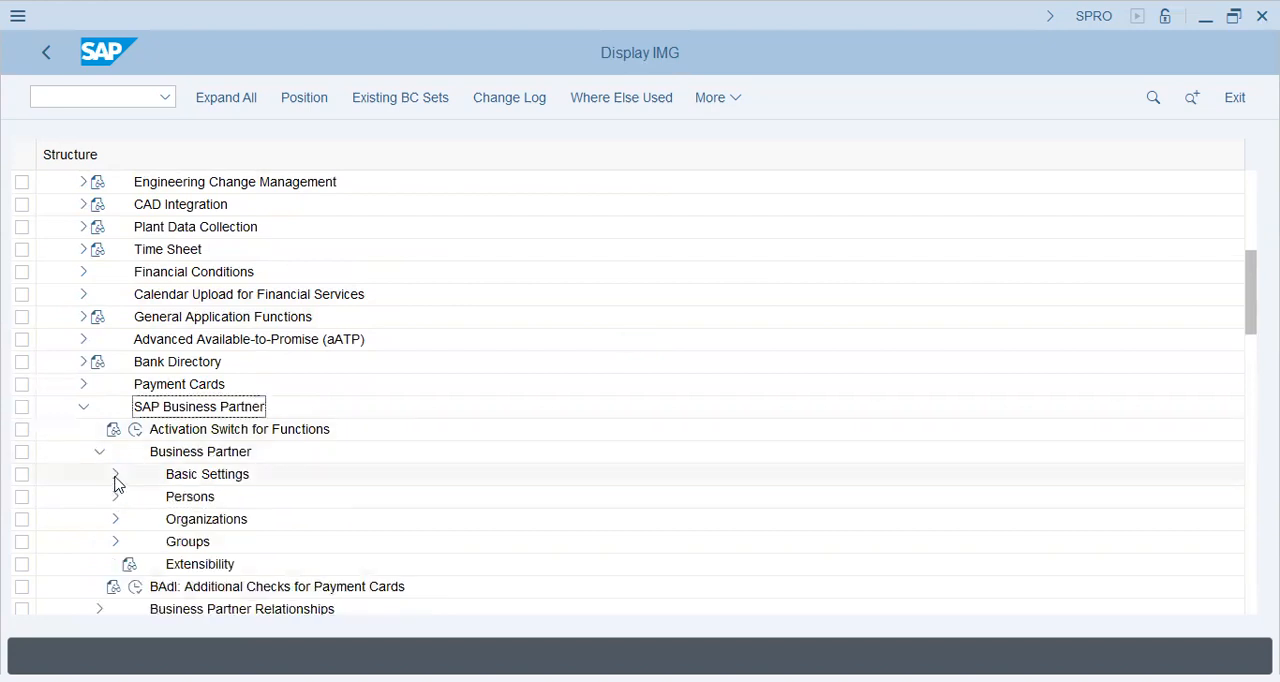
{"action": "left_click", "coordinate": [115, 476]}
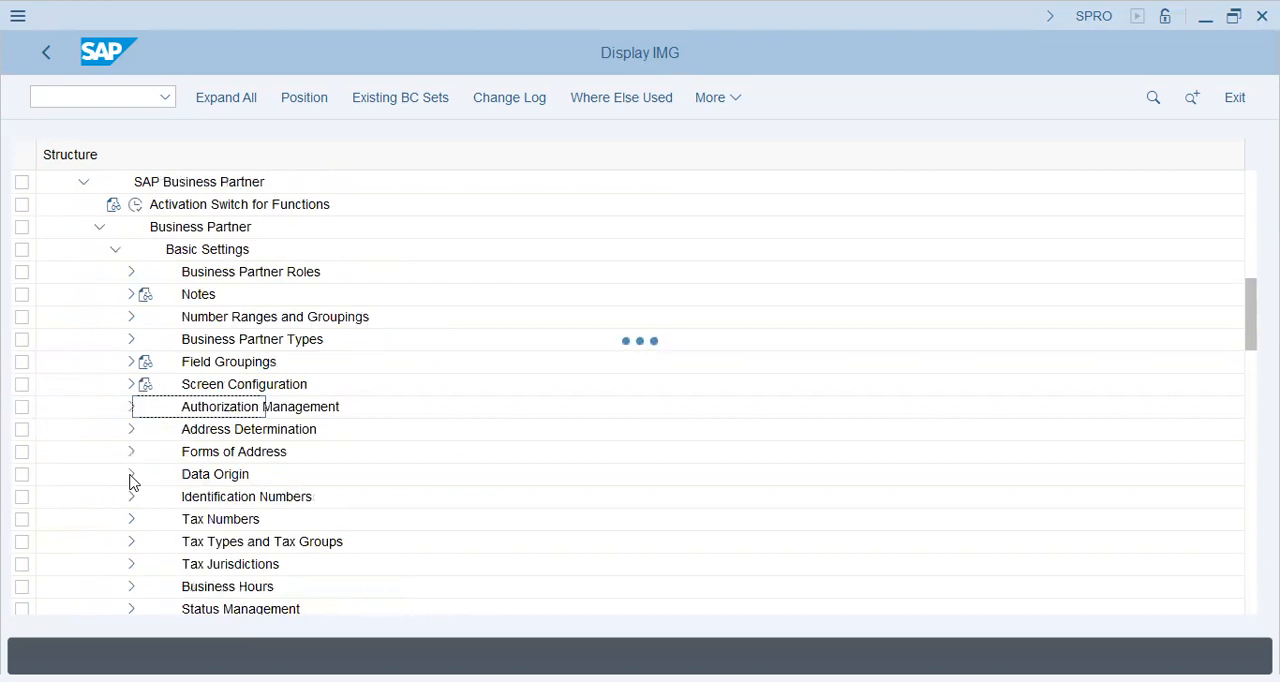
{"action": "left_click", "coordinate": [131, 318]}
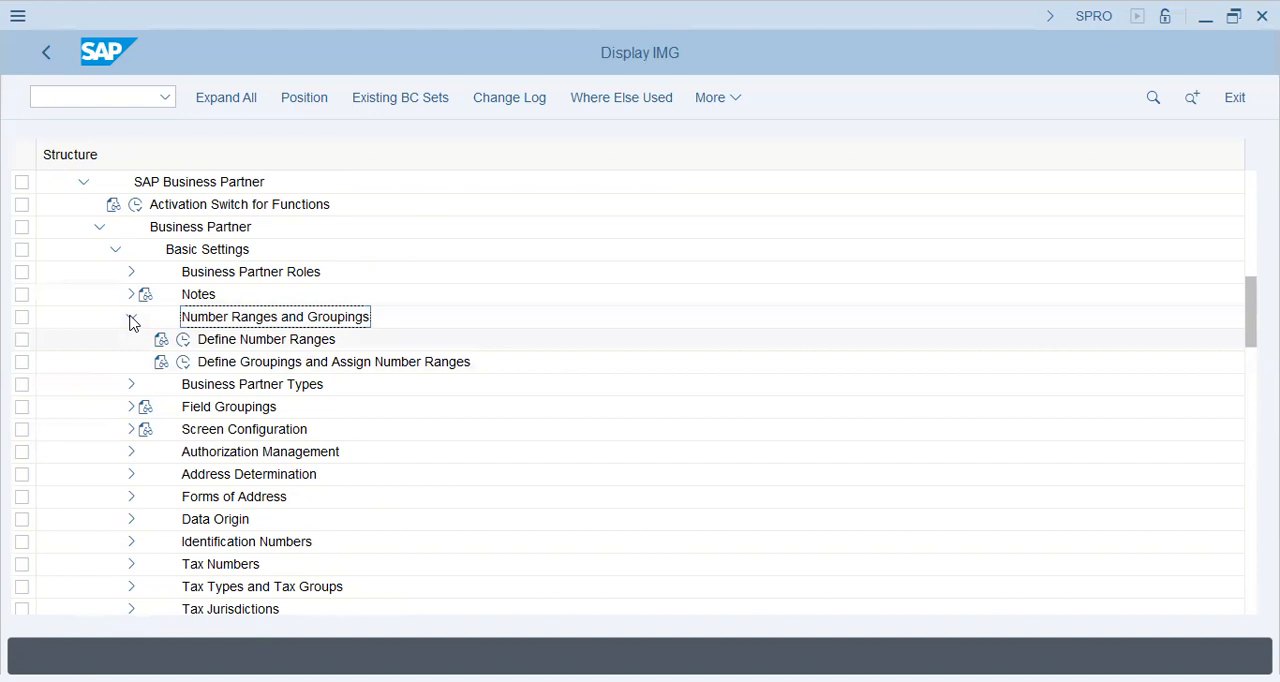
Step: Open Define Number Ranges for business partners, examine the limits and status of interval LO, and return to the IMG structure
{"action": "left_click", "coordinate": [183, 340]}
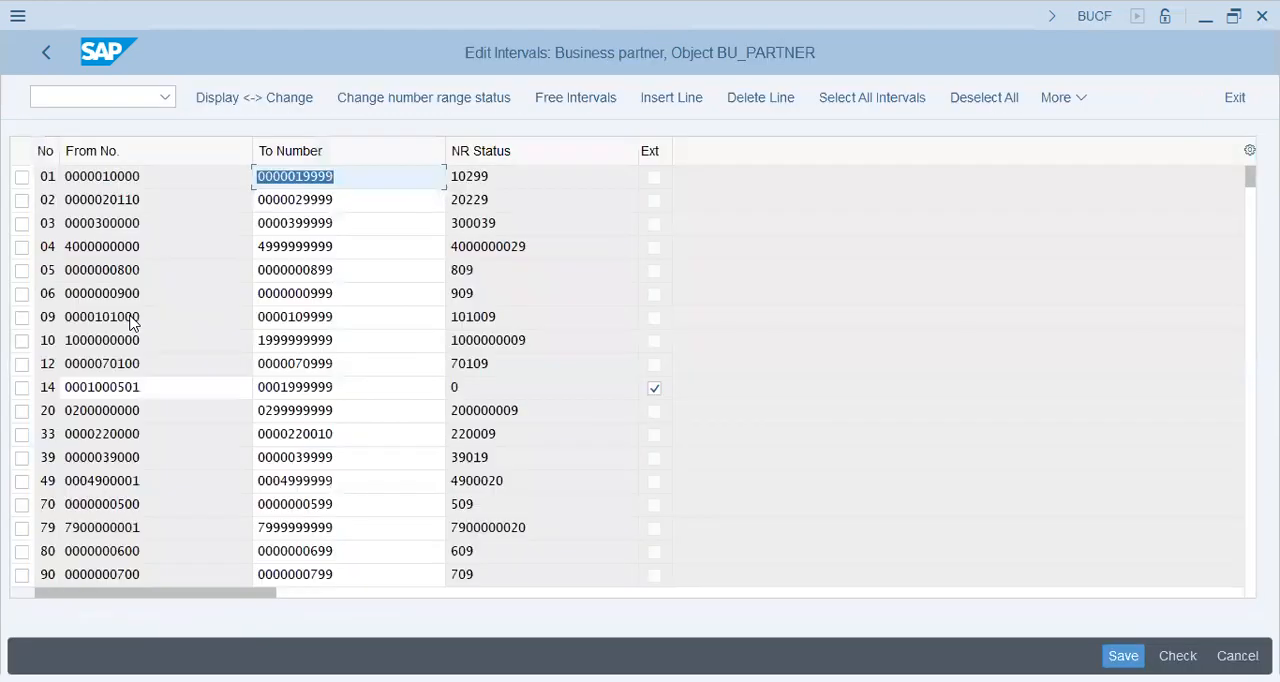
{"action": "left_click", "coordinate": [140, 434]}
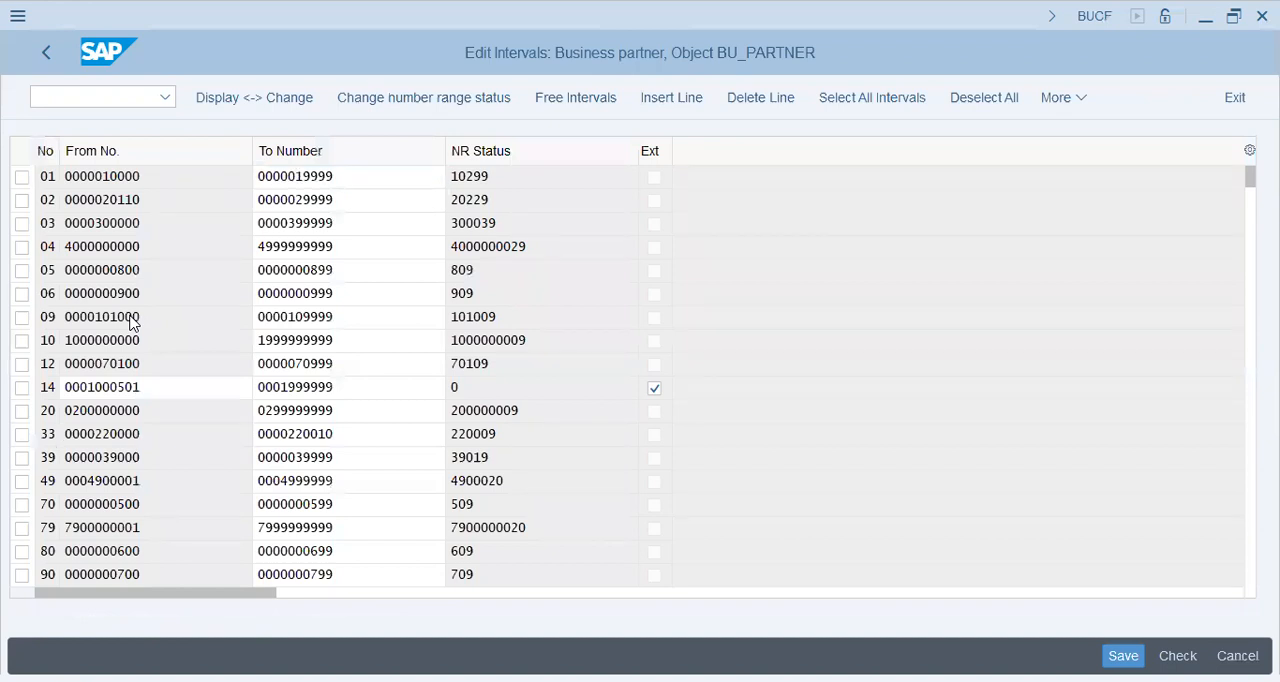
{"action": "key", "text": "ctrl+v"}
{"action": "scroll", "coordinate": [130, 320], "scroll_direction": "down", "scroll_amount": 5}
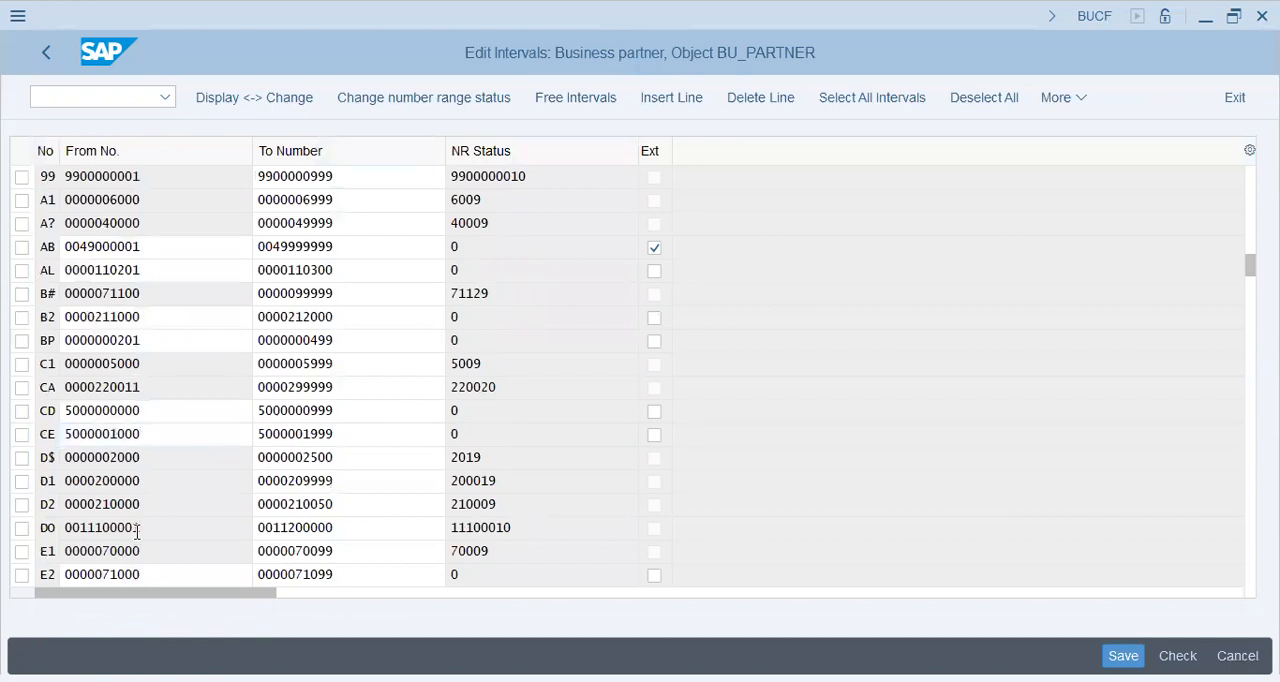
{"action": "scroll", "coordinate": [137, 520], "scroll_direction": "down", "scroll_amount": 5}
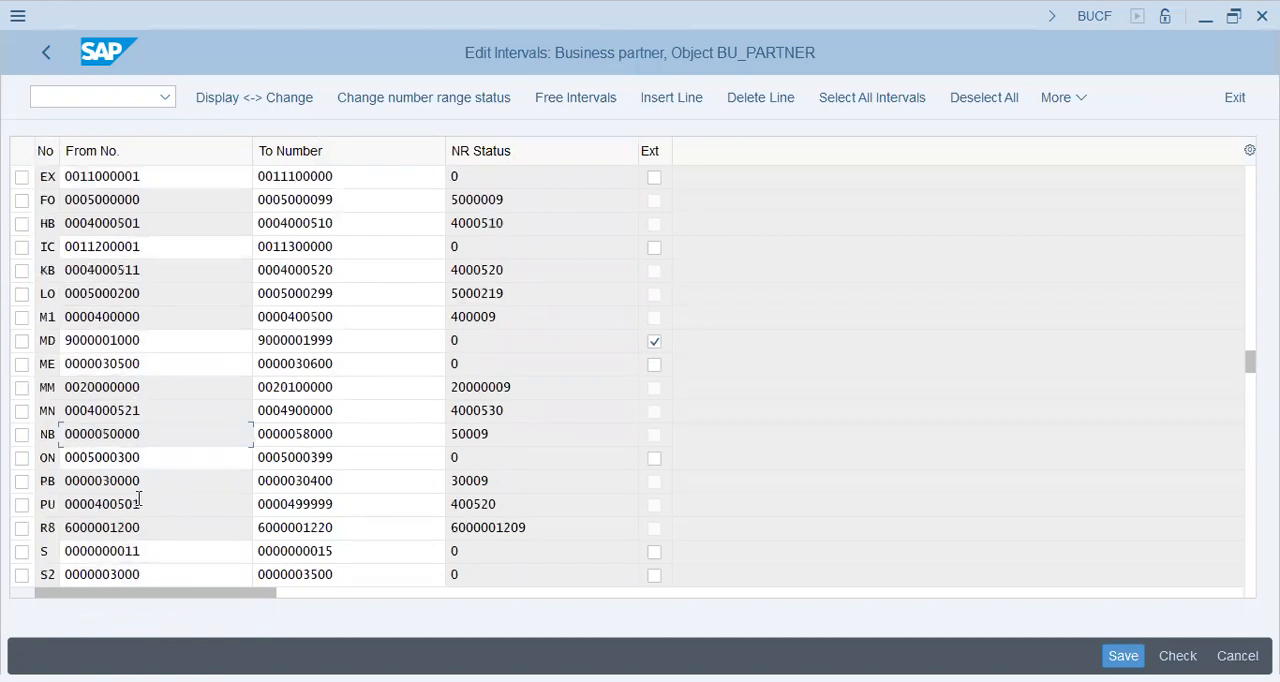
{"action": "left_click", "coordinate": [518, 294]}
{"action": "key", "text": "shift+Home"}
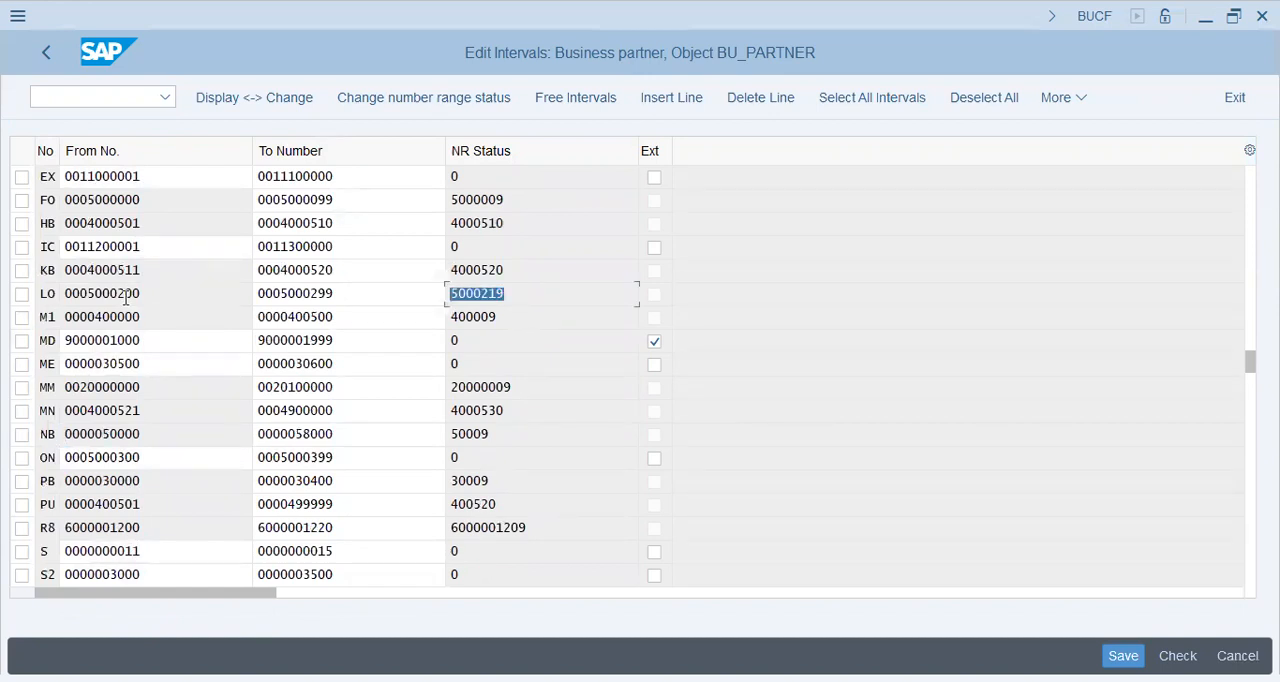
{"action": "key", "text": "End"}
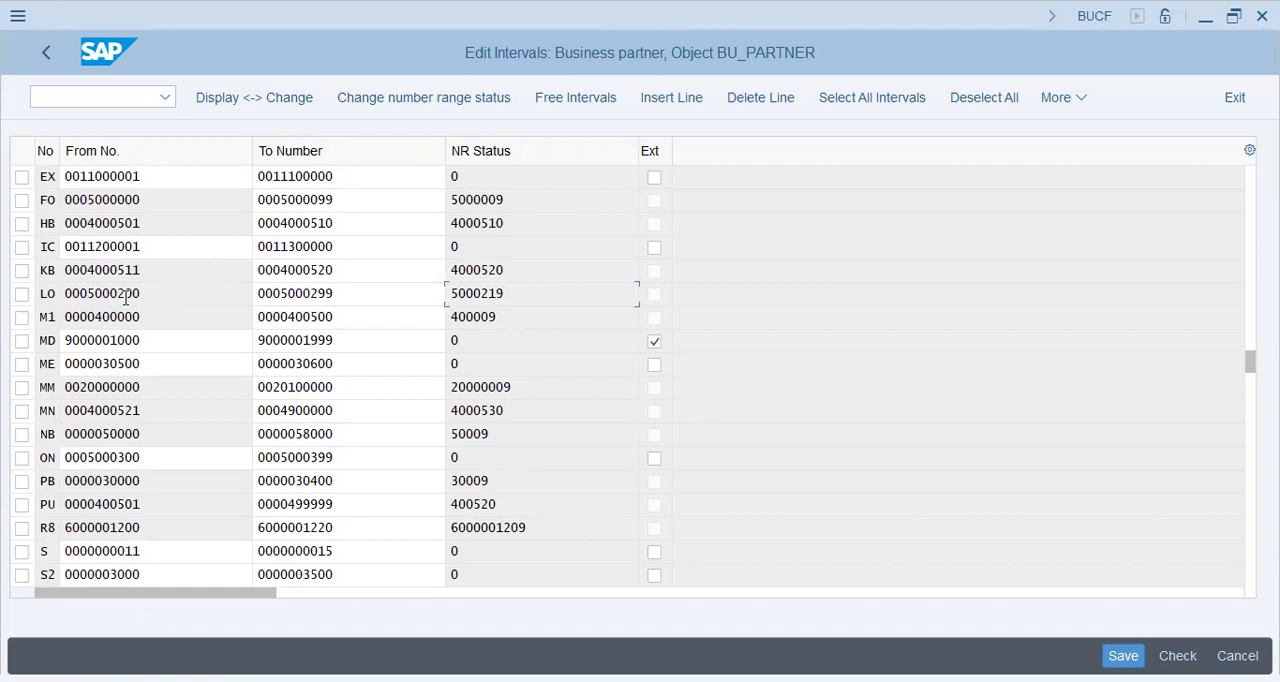
{"action": "key", "text": "shift+Home"}
{"action": "left_click", "coordinate": [57, 56]}
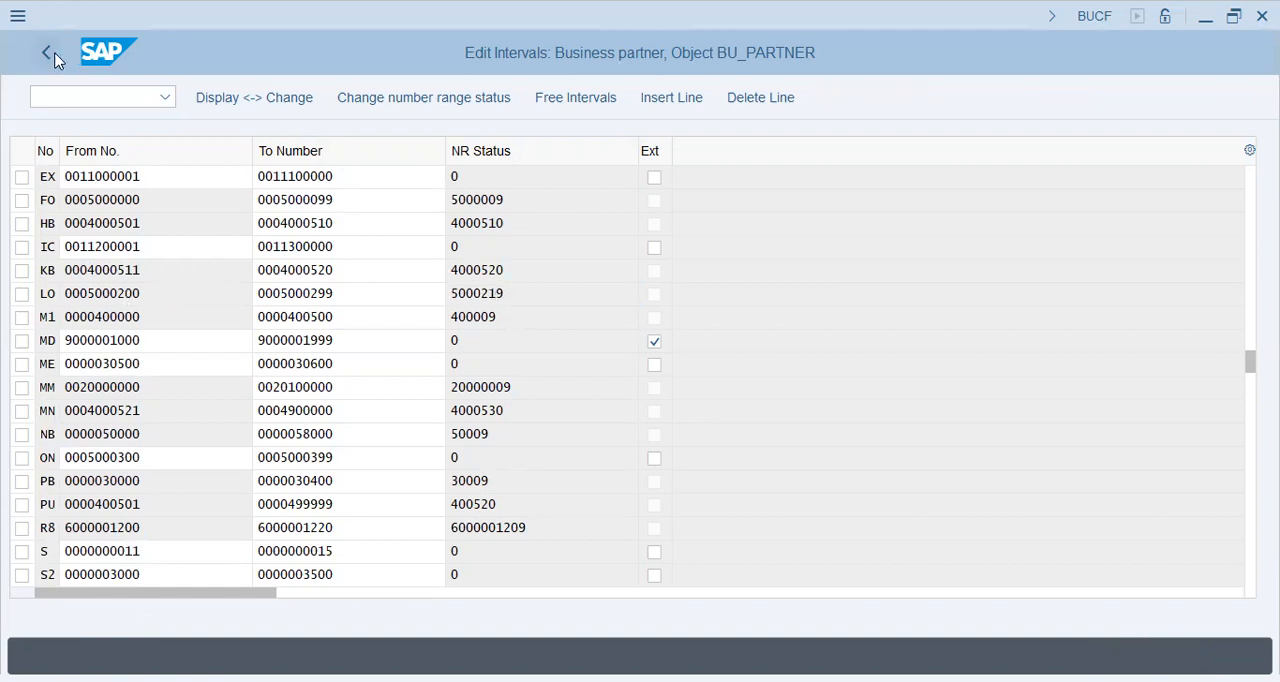
{"action": "left_click", "coordinate": [55, 58]}
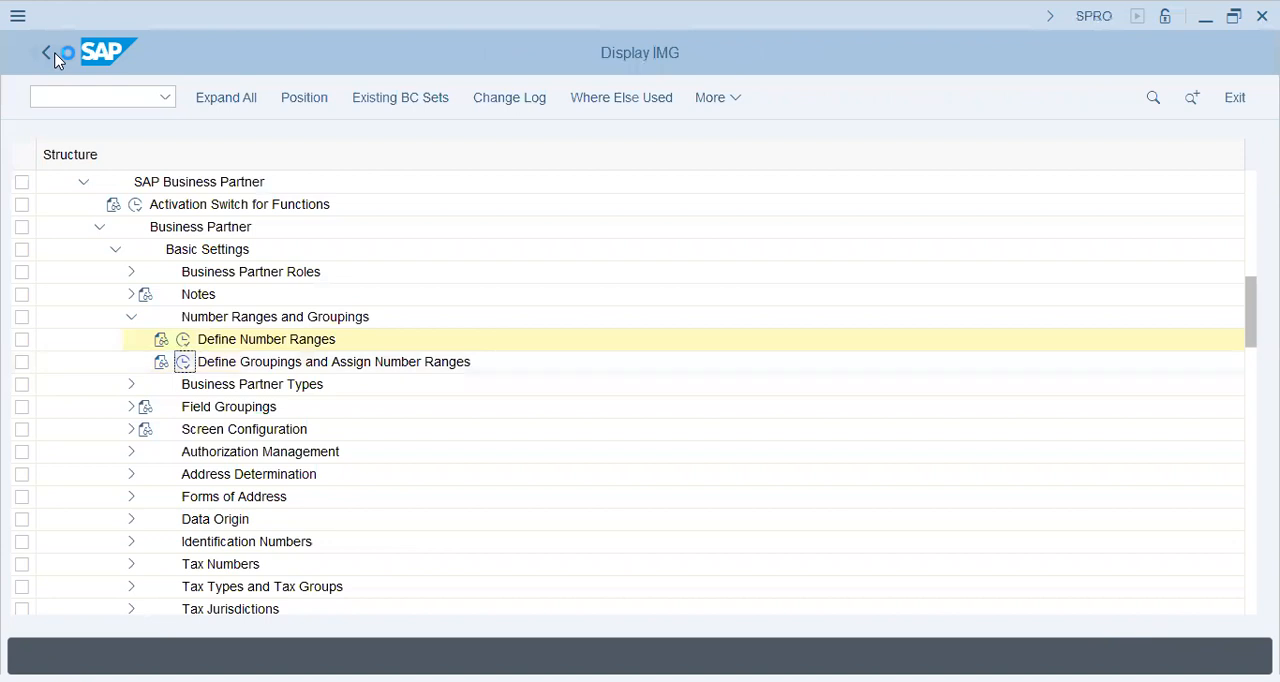
Step: Open Define Groupings and Assign Number Ranges and start a new entry with grouping FI46
{"action": "left_click", "coordinate": [55, 60]}
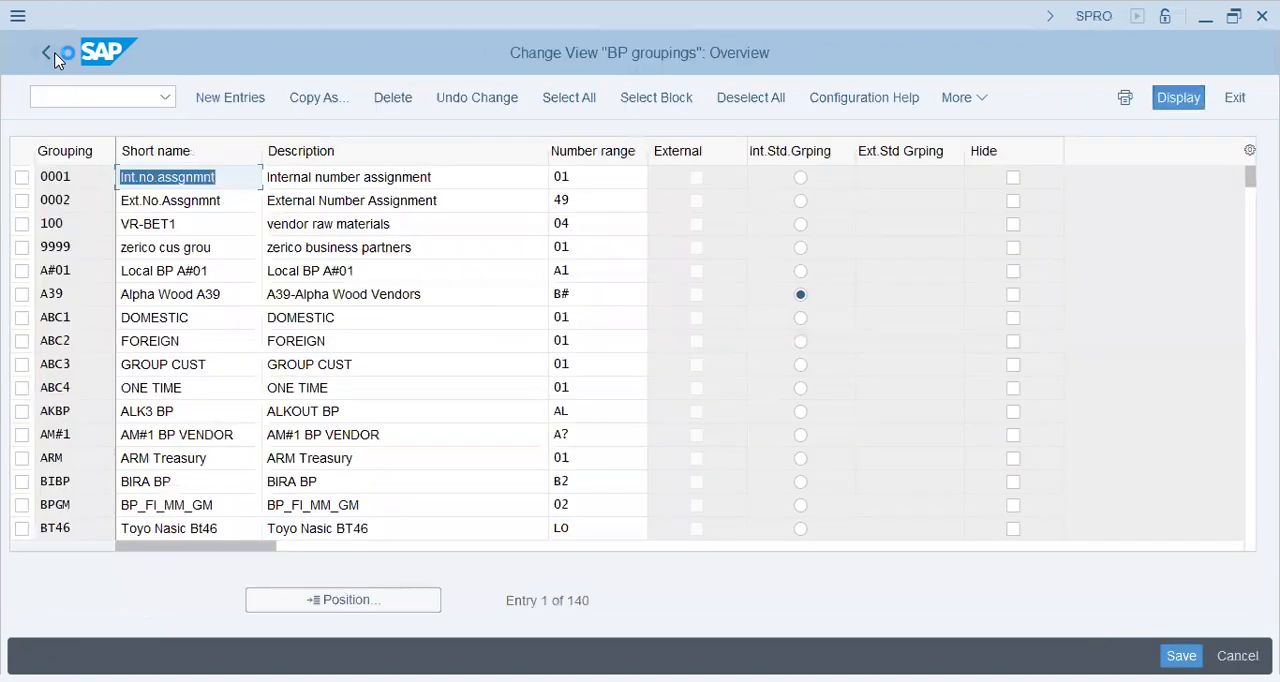
{"action": "left_click", "coordinate": [55, 60]}
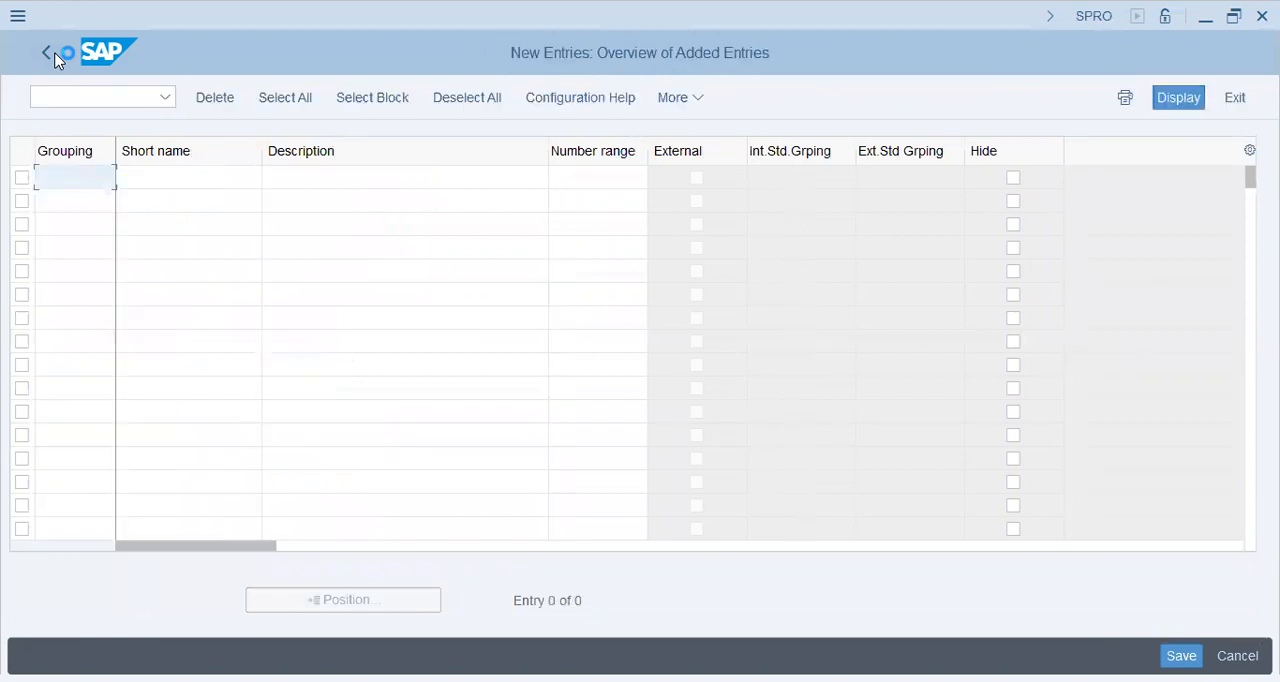
{"action": "type", "text": "FI46"}
{"action": "key", "text": "Tab"}
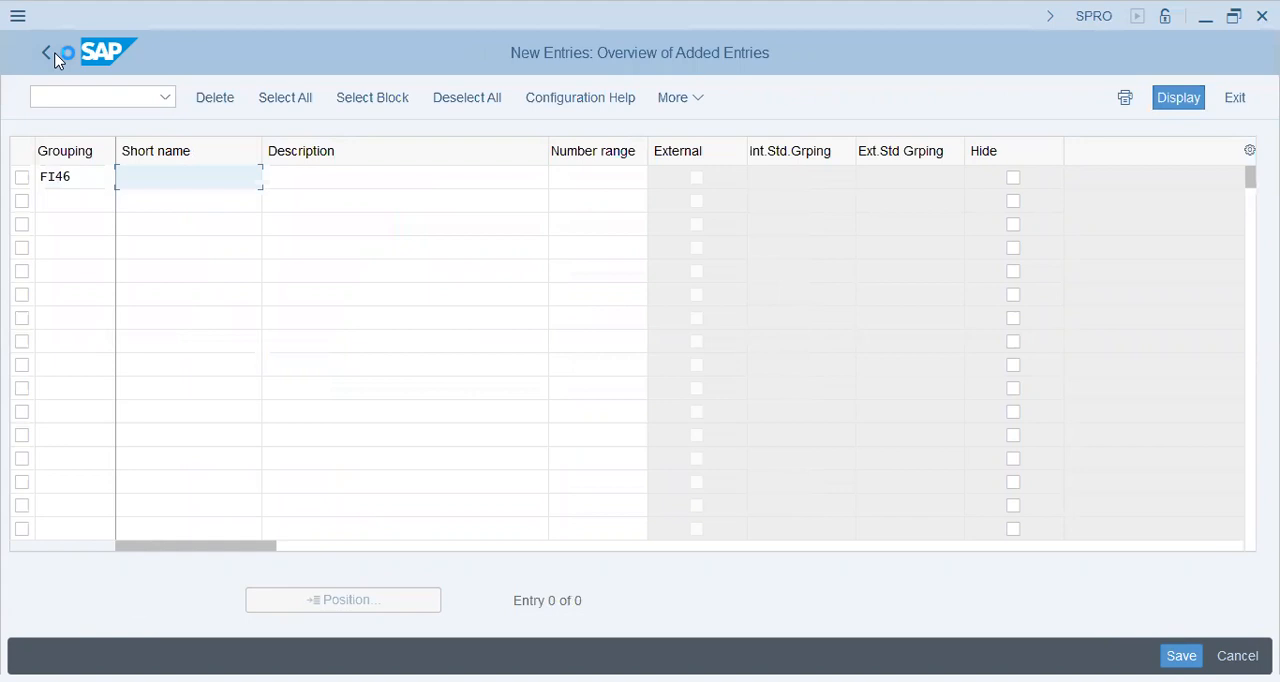
Step: Give grouping FI46 the short name "FI46-Toyo Nasic"
{"action": "type", "text": "fi"}
{"action": "key", "text": "BackSpace"}
{"action": "key", "text": "BackSpace"}
{"action": "type", "text": "FI46-Toyo Nasic"}
{"action": "key", "text": "Tab"}
Step: Enter the description "FI46-Toyo Nasic Vendors" for grouping FI46 and assign it number range LO
{"action": "type", "text": "FI-"}
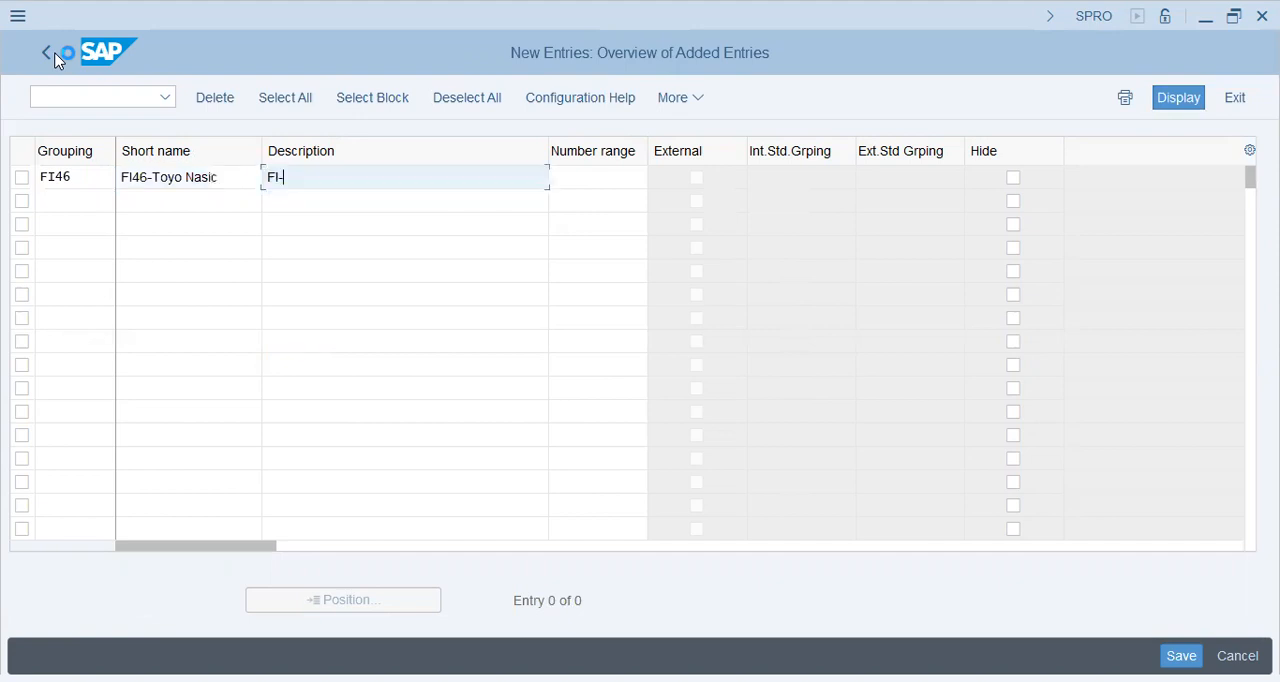
{"action": "type", "text": "6-Toyo Nasic Vendors"}
{"action": "key", "text": "Tab"}
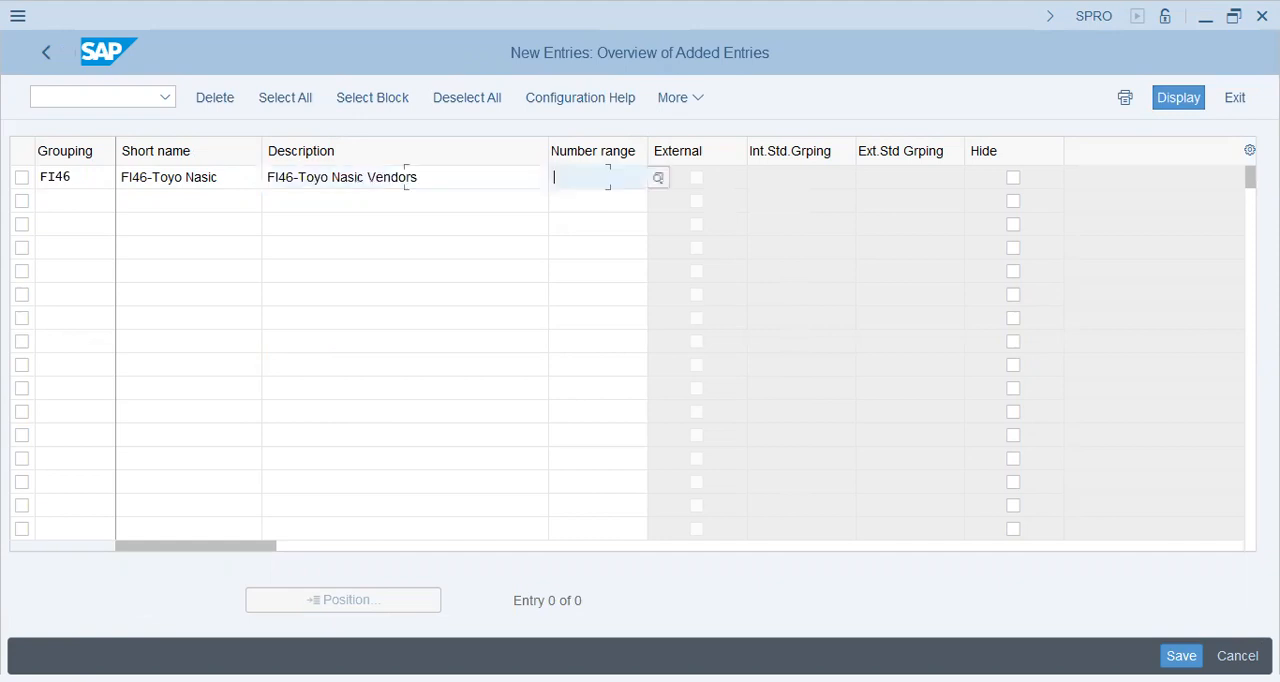
{"action": "type", "text": "1o"}
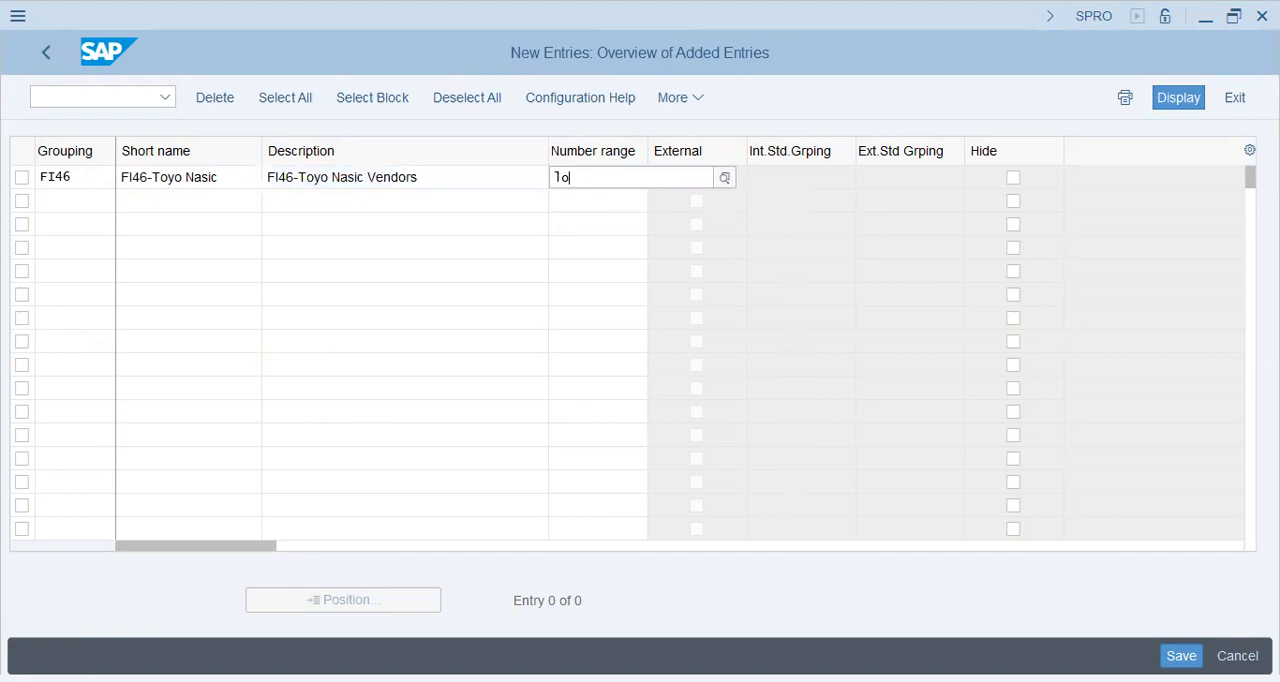
{"action": "key", "text": "Return"}
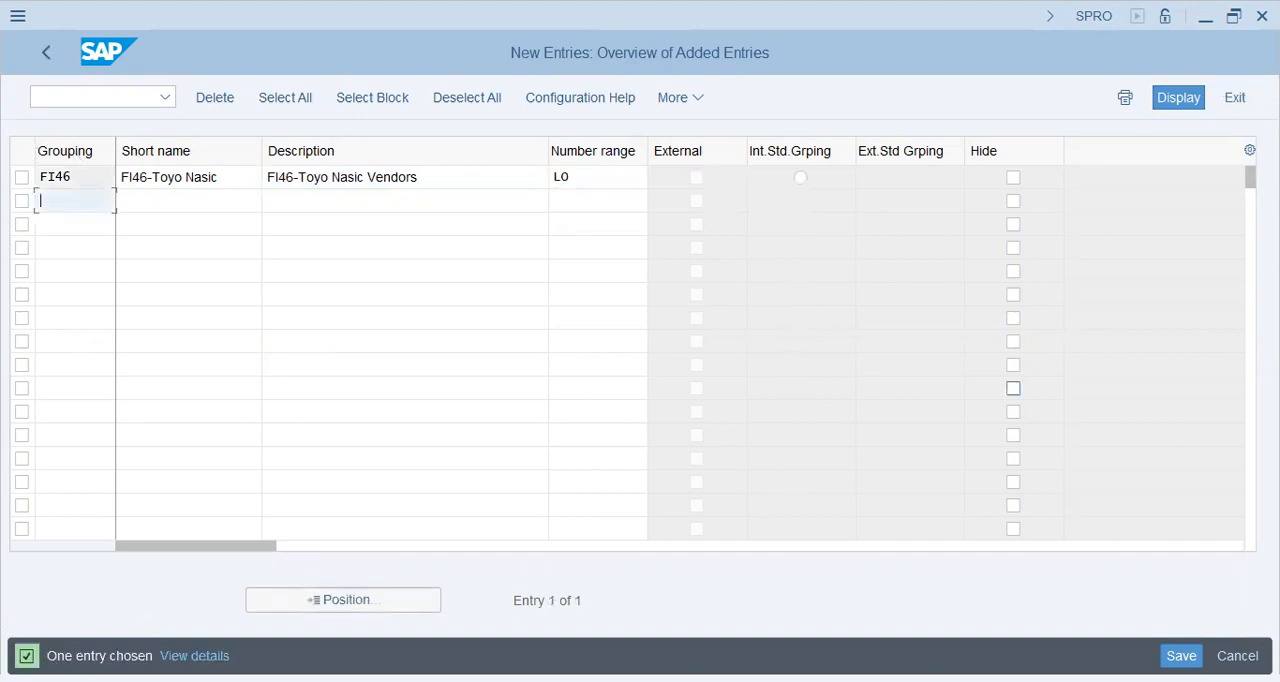
Step: Save the new business partner grouping to customizing request SA2K901064 and return to the IMG structure
{"action": "left_click", "coordinate": [1181, 656]}
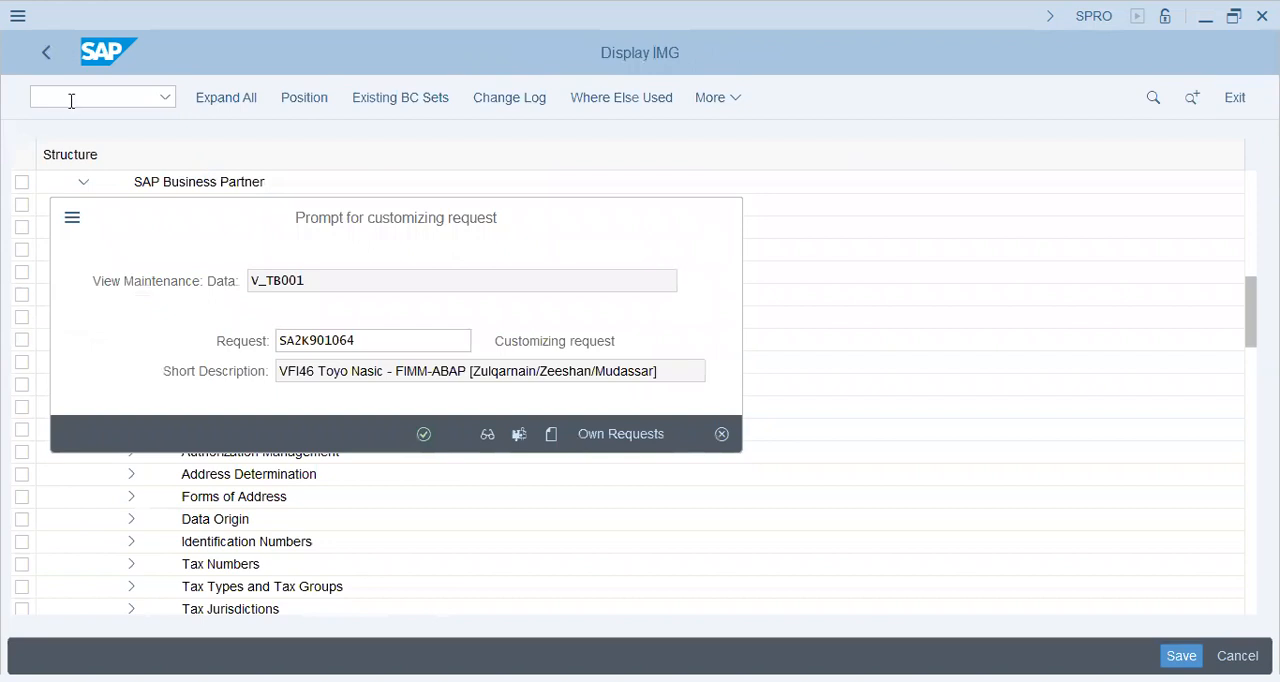
{"action": "key", "text": "Return"}
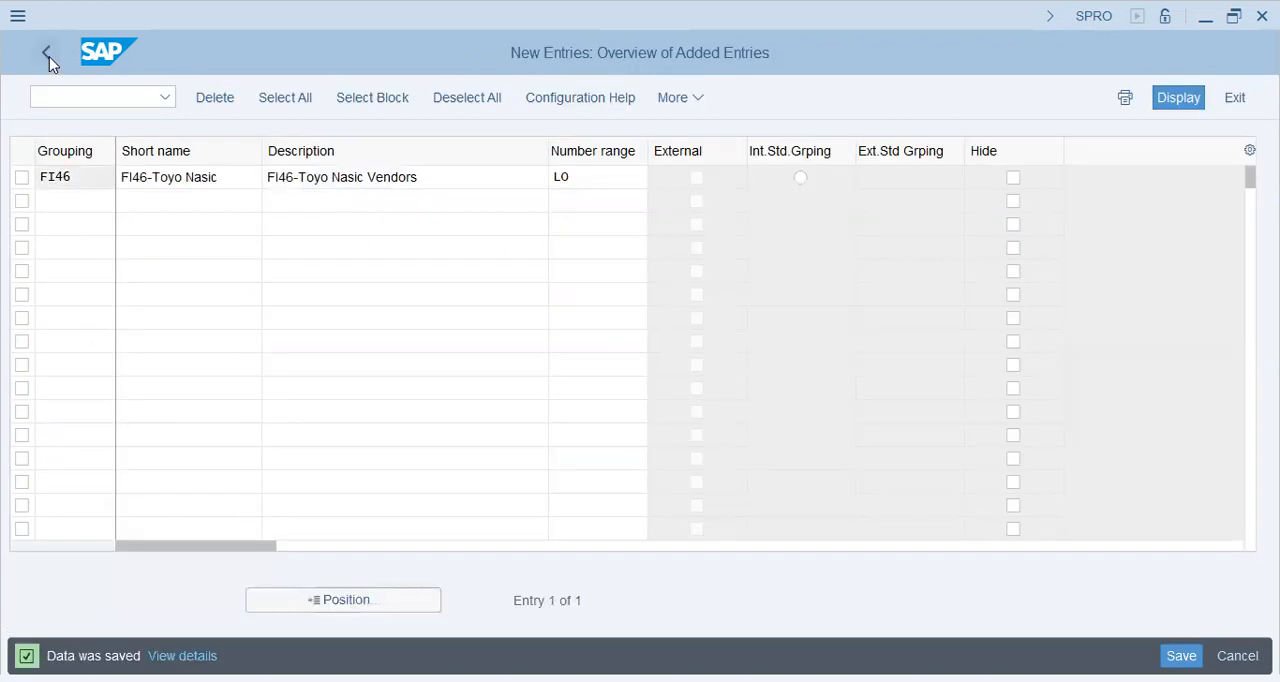
{"action": "left_click", "coordinate": [49, 56]}
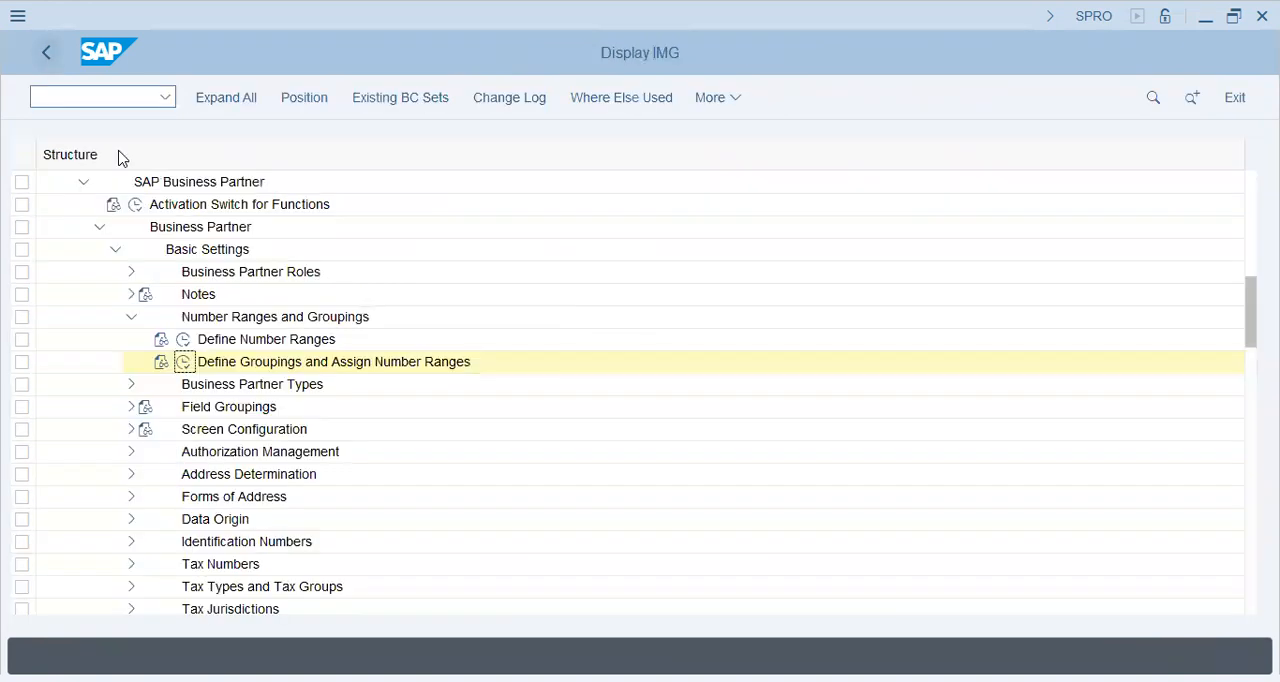
Step: Collapse the business partner Basic Settings node and expand Master Data Synchronization in the IMG structure
{"action": "left_click", "coordinate": [130, 317]}
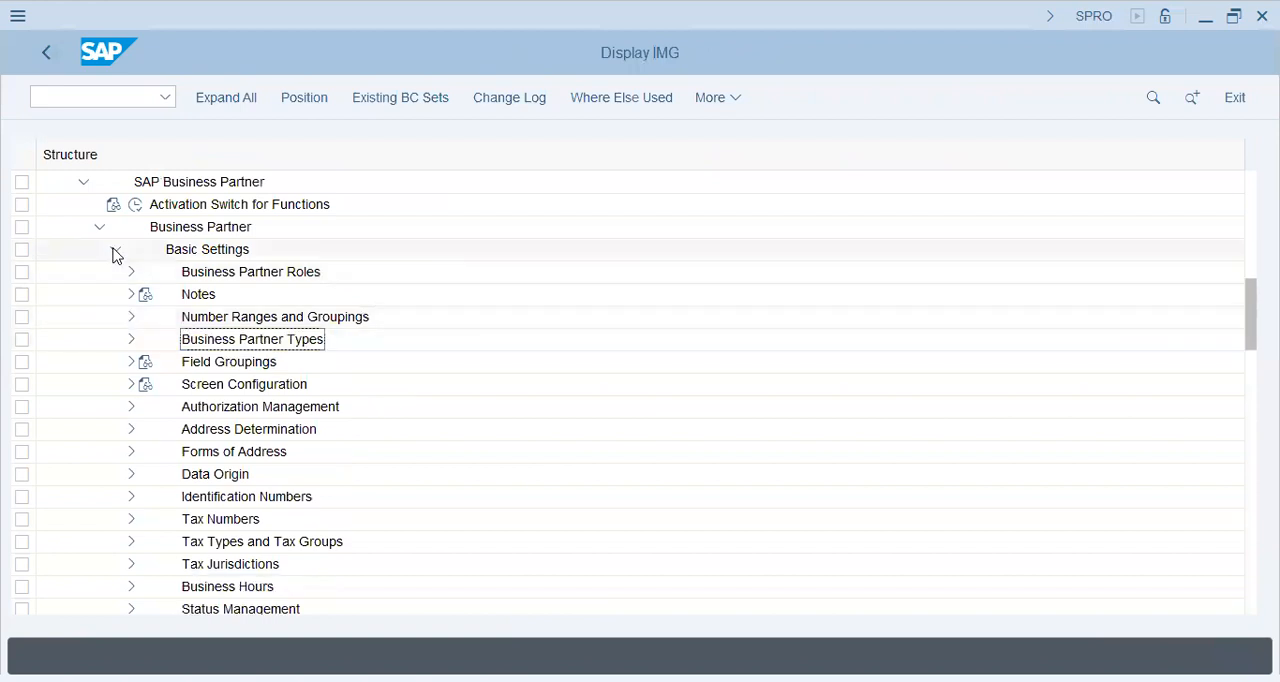
{"action": "left_click", "coordinate": [114, 250]}
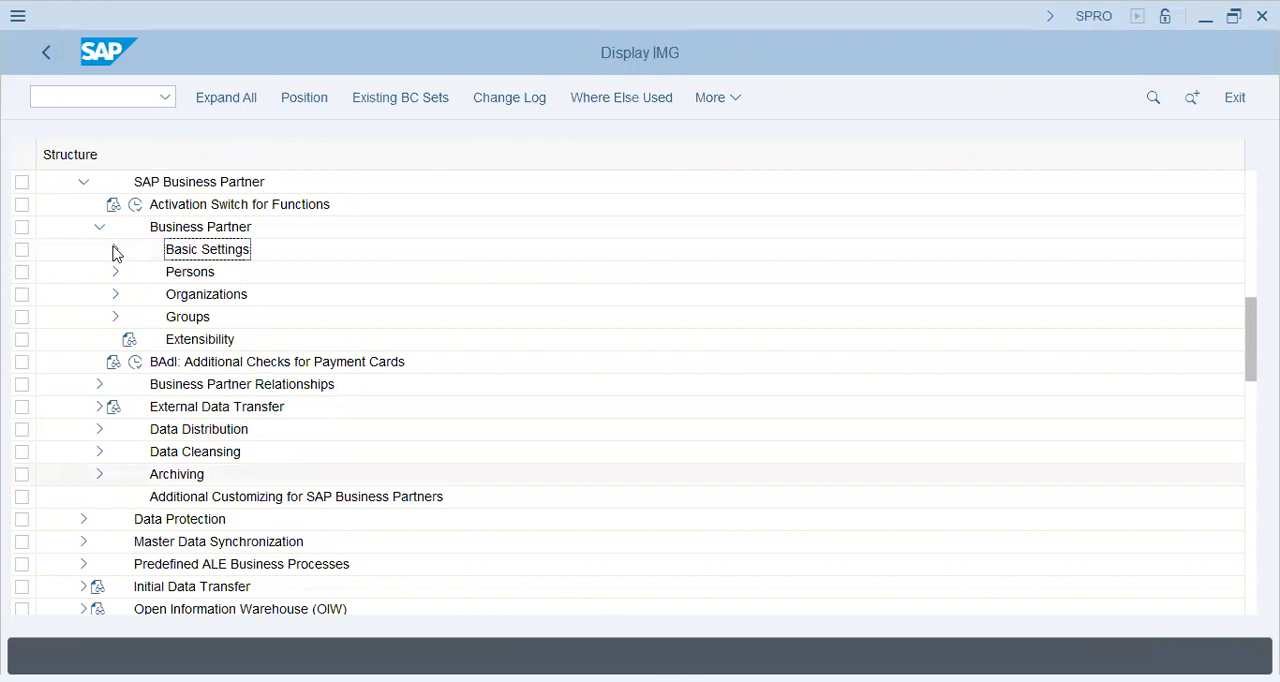
{"action": "left_click", "coordinate": [85, 546]}
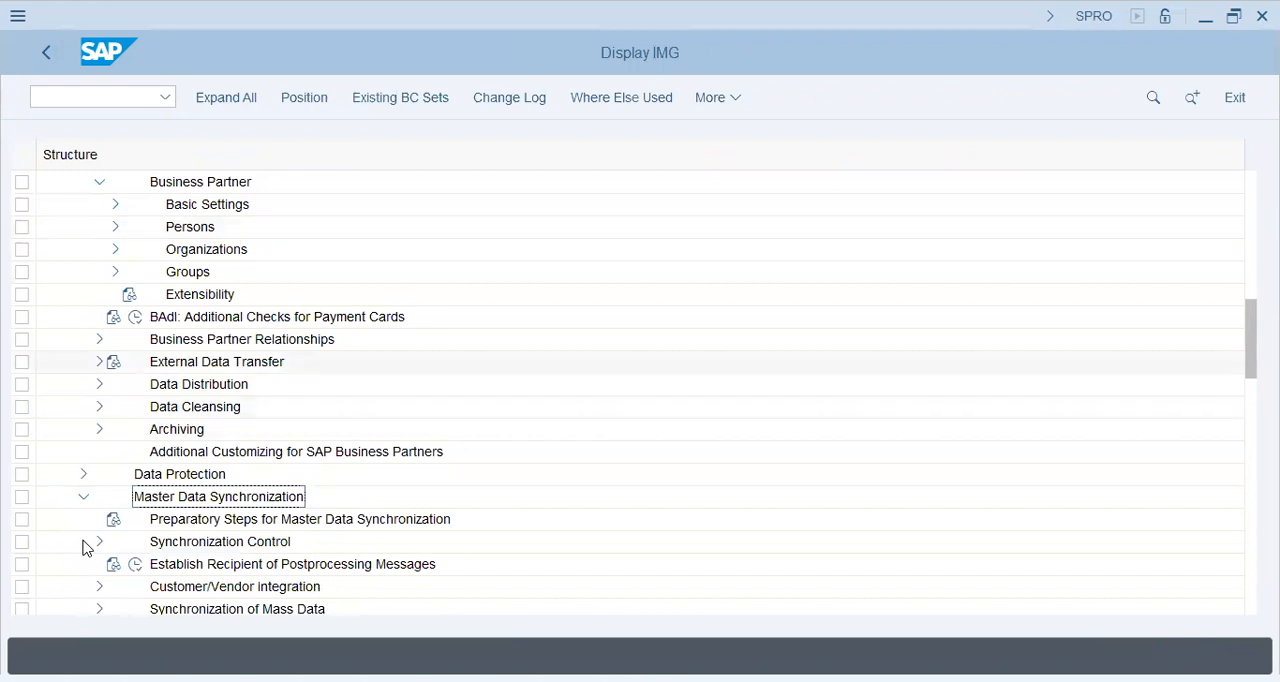
{"action": "scroll", "coordinate": [87, 548], "scroll_direction": "down", "scroll_amount": 1}
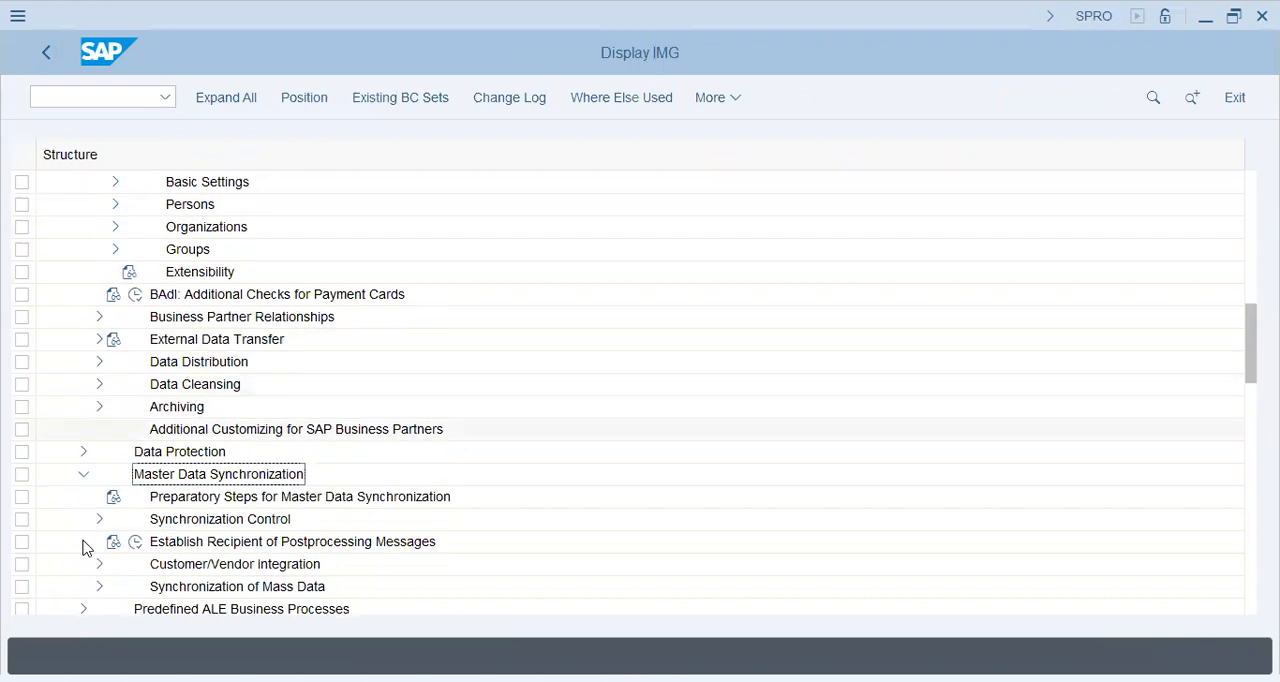
{"action": "scroll", "coordinate": [87, 548], "scroll_direction": "down", "scroll_amount": 2}
{"action": "scroll", "coordinate": [87, 548], "scroll_direction": "down", "scroll_amount": 3}
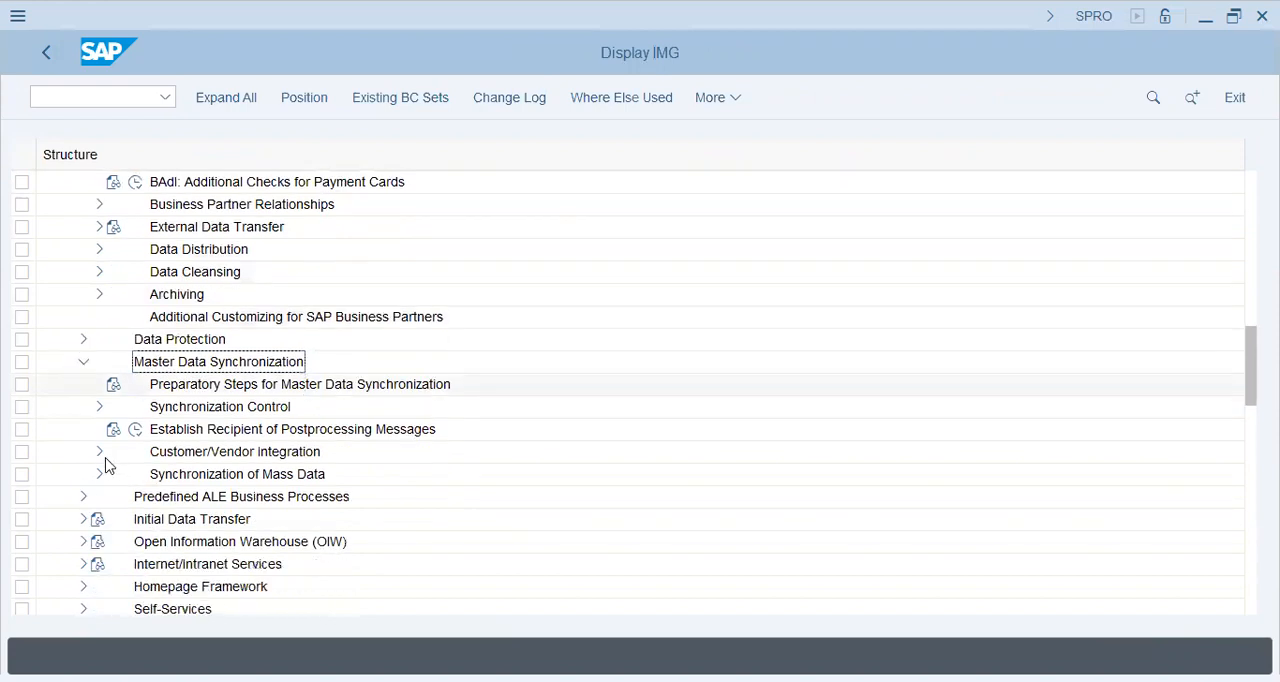
Step: Expand Customer/Vendor Integration and its Business Partner Settings down to the Settings for Vendor Integration activities
{"action": "left_click", "coordinate": [116, 456]}
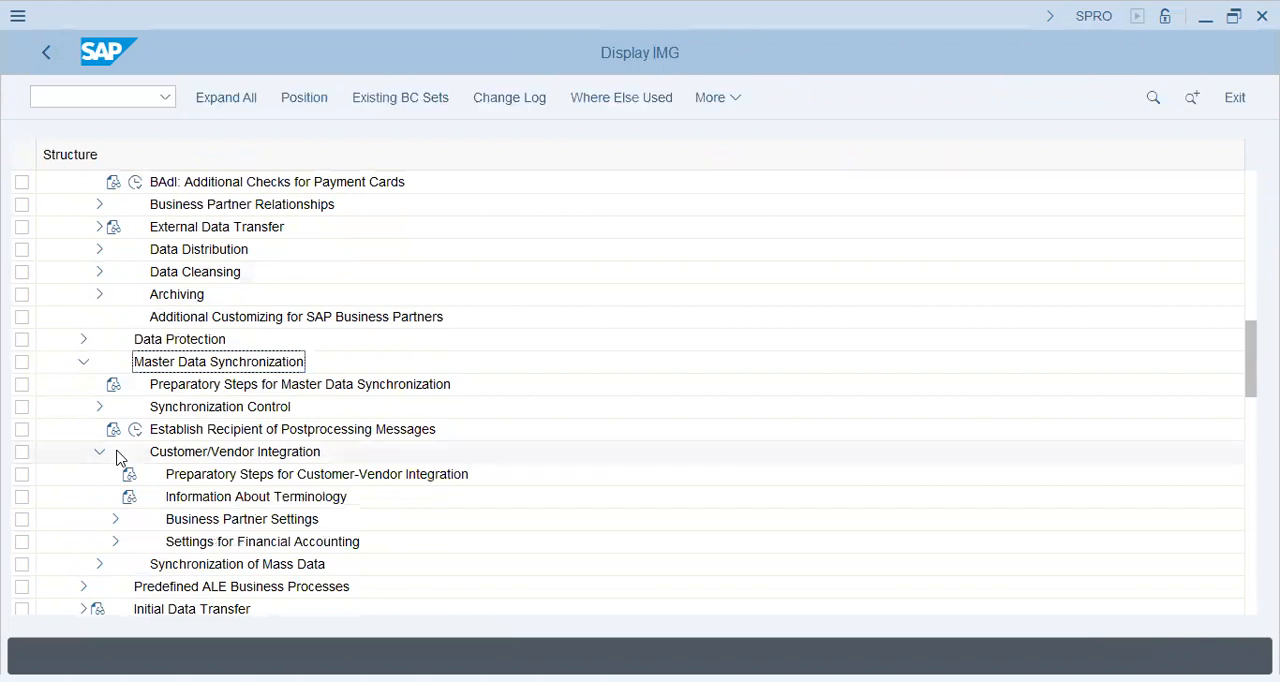
{"action": "left_click", "coordinate": [115, 519]}
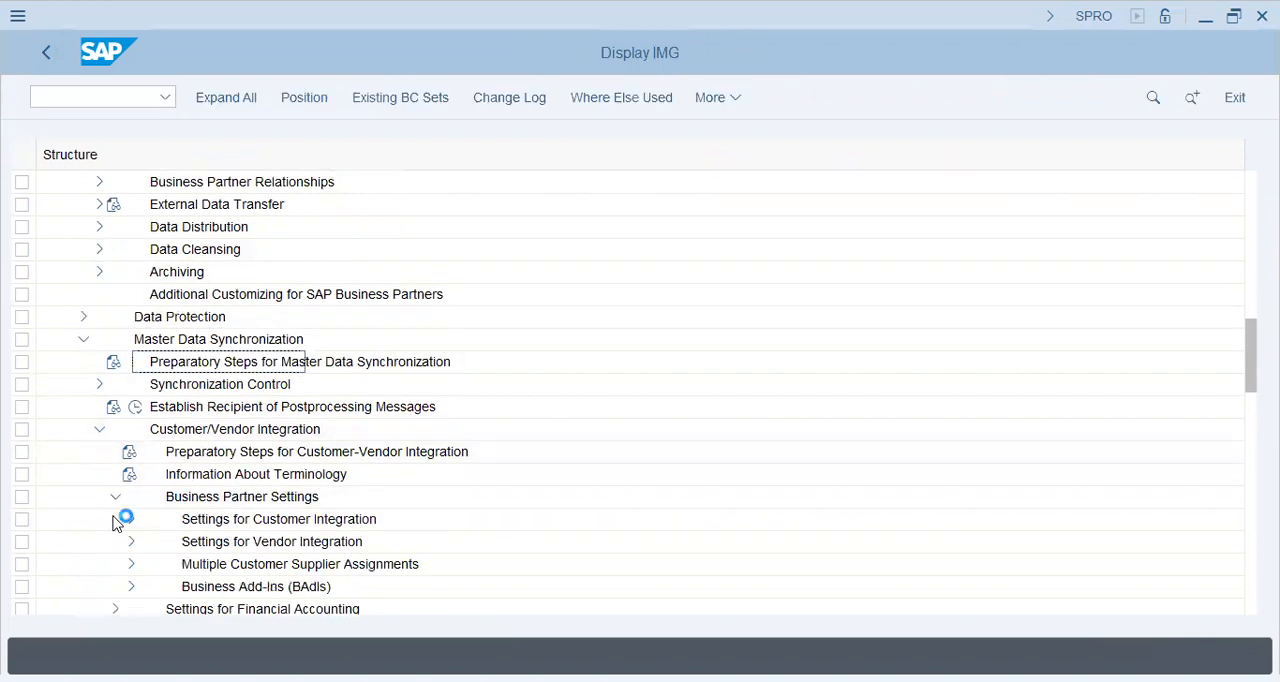
{"action": "left_click", "coordinate": [131, 541]}
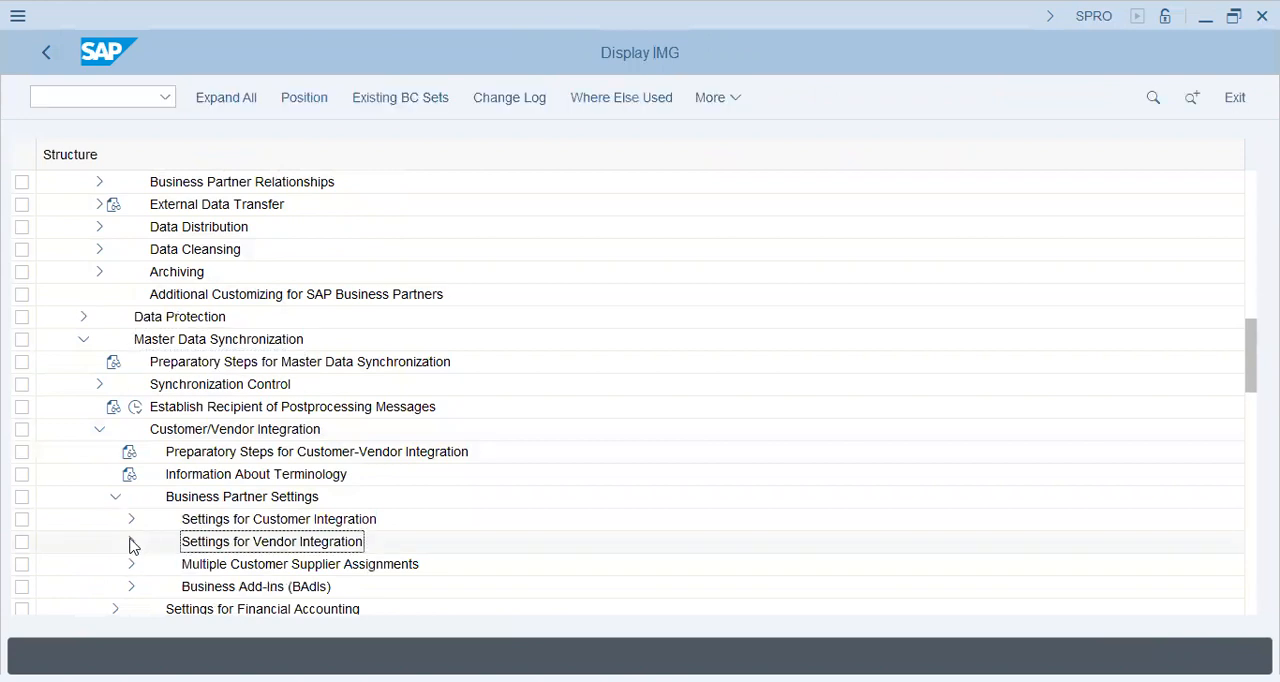
{"action": "left_click", "coordinate": [131, 541]}
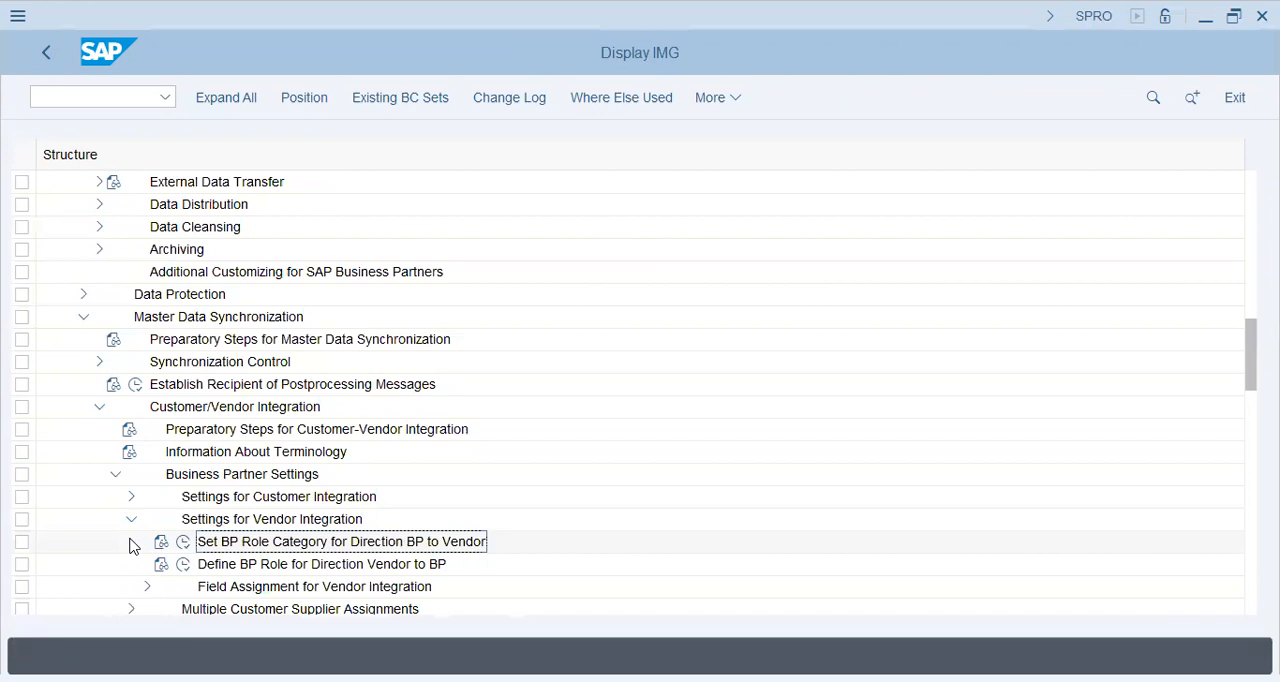
Step: Open Set BP Role Category for Direction BP to Vendor, review role categories FLVN00 and FLVN01, and return to the IMG
{"action": "key", "text": "Left"}
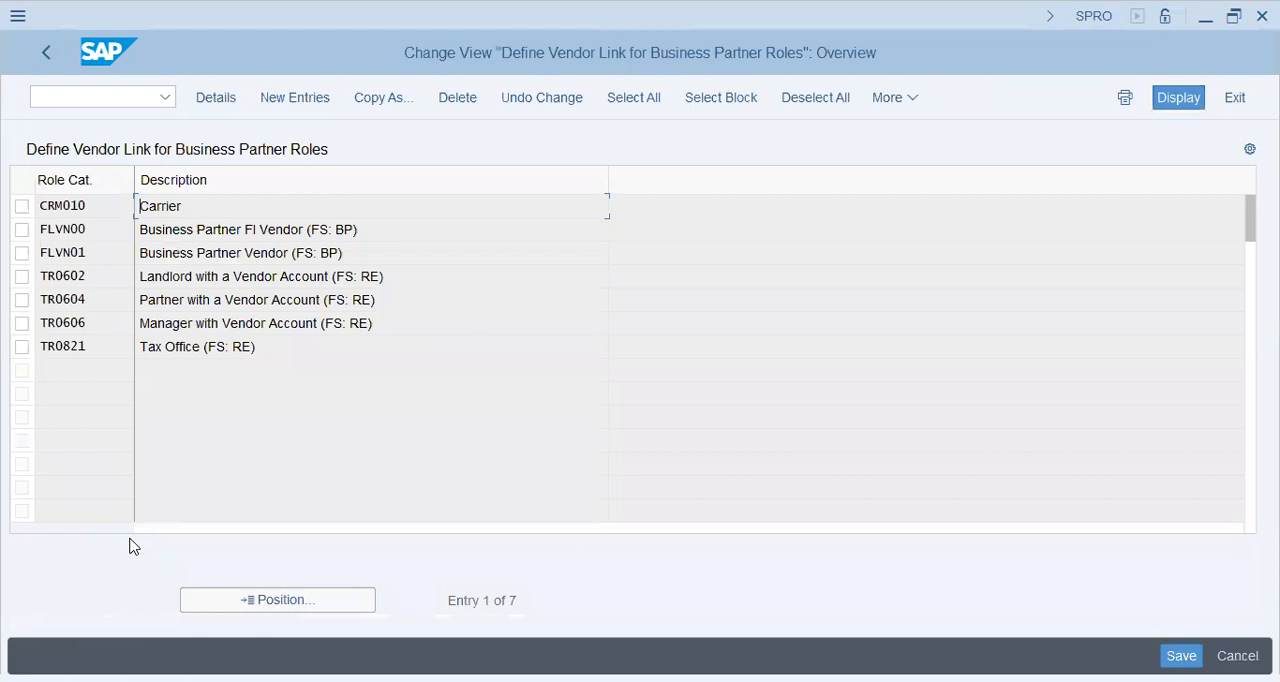
{"action": "left_click", "coordinate": [194, 253]}
{"action": "left_click_drag", "start_coordinate": [42, 229], "coordinate": [145, 231]}
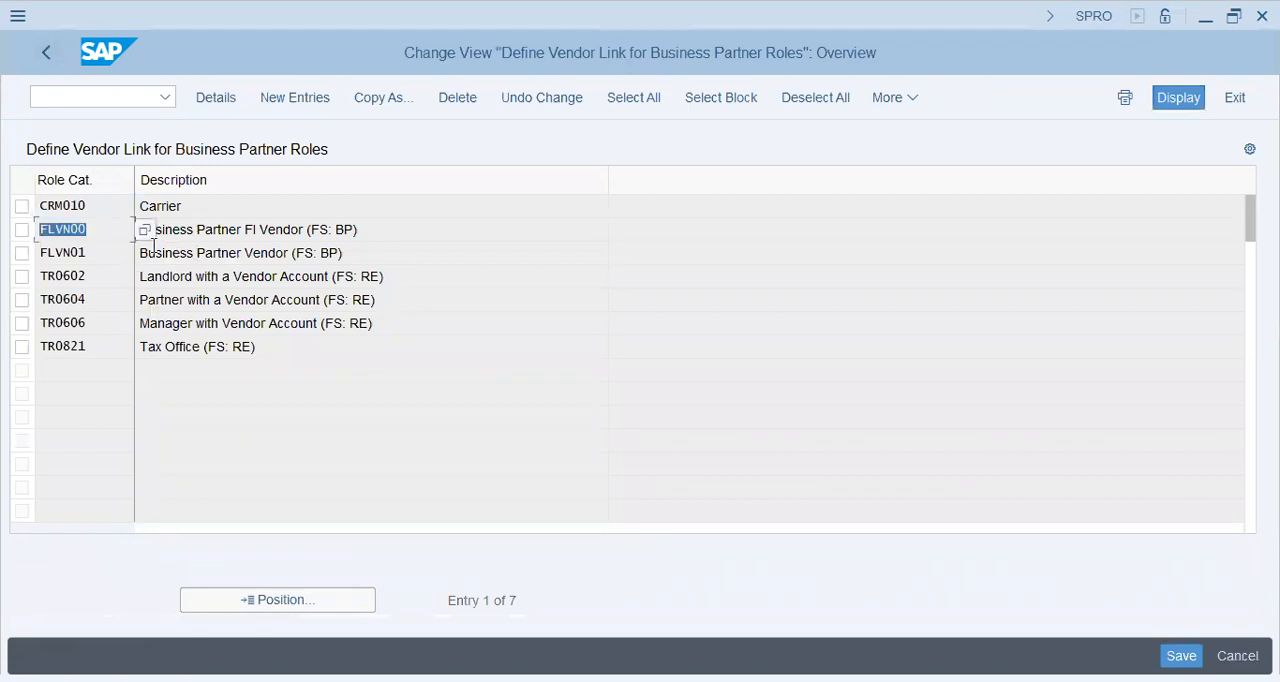
{"action": "left_click_drag", "start_coordinate": [242, 230], "coordinate": [302, 230]}
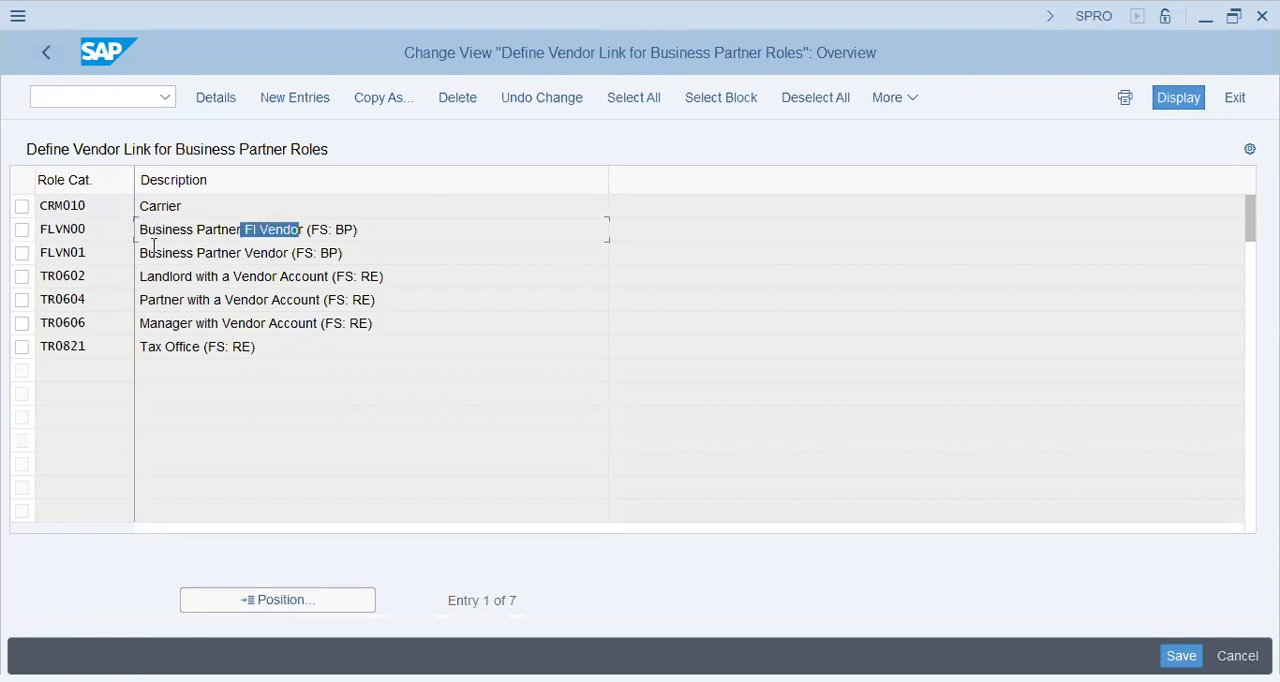
{"action": "left_click_drag", "start_coordinate": [193, 253], "coordinate": [305, 253]}
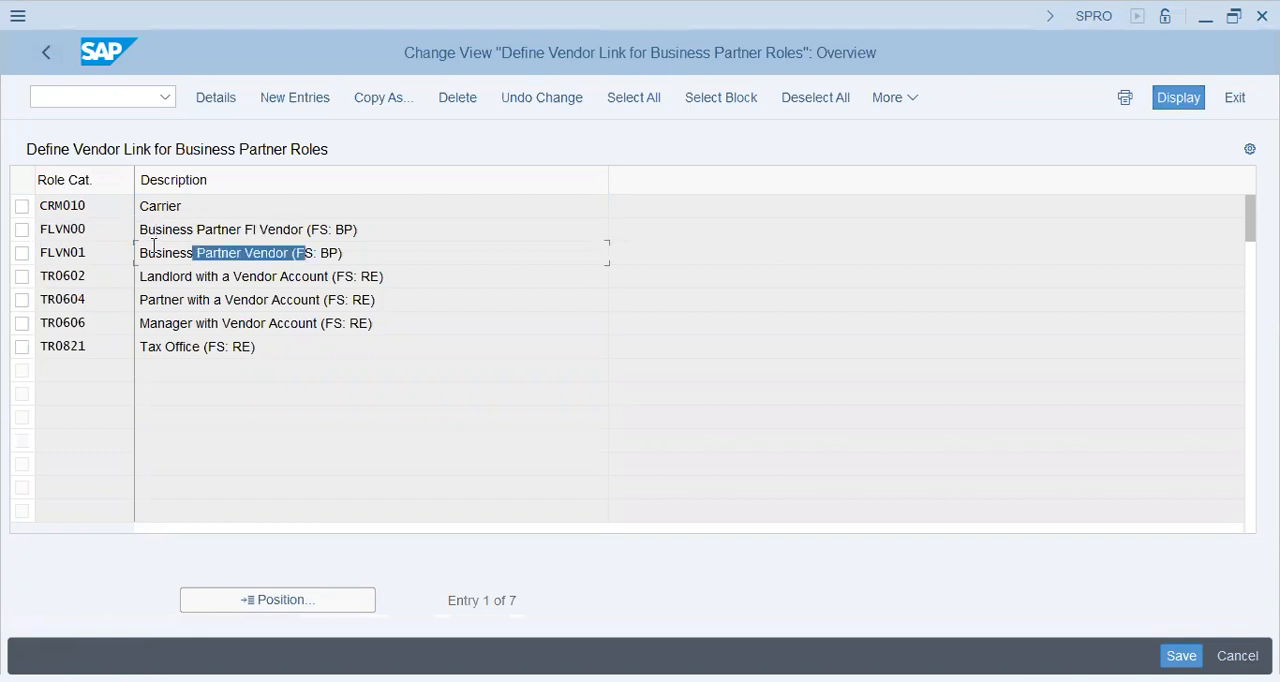
{"action": "left_click", "coordinate": [55, 60]}
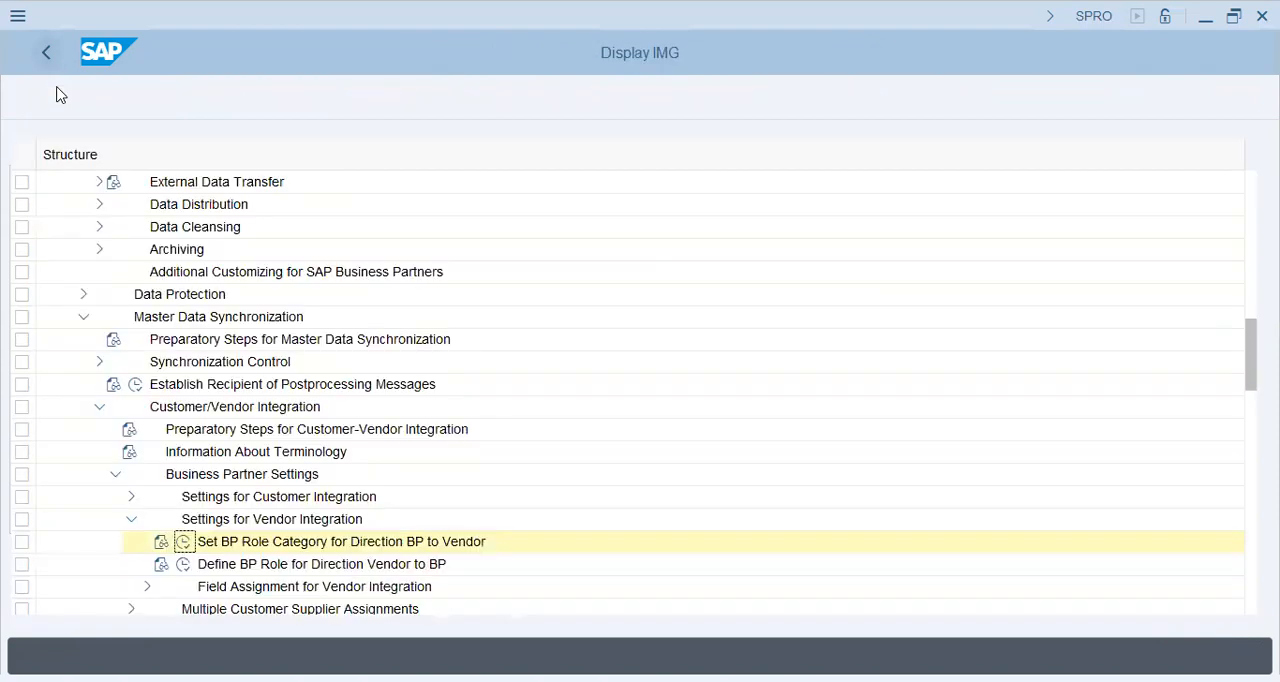
Step: Open Define Number Assignment for Direction BP to Vendor under the Assign Keys node of Field Assignment for Vendor Integration
{"action": "left_click", "coordinate": [146, 588]}
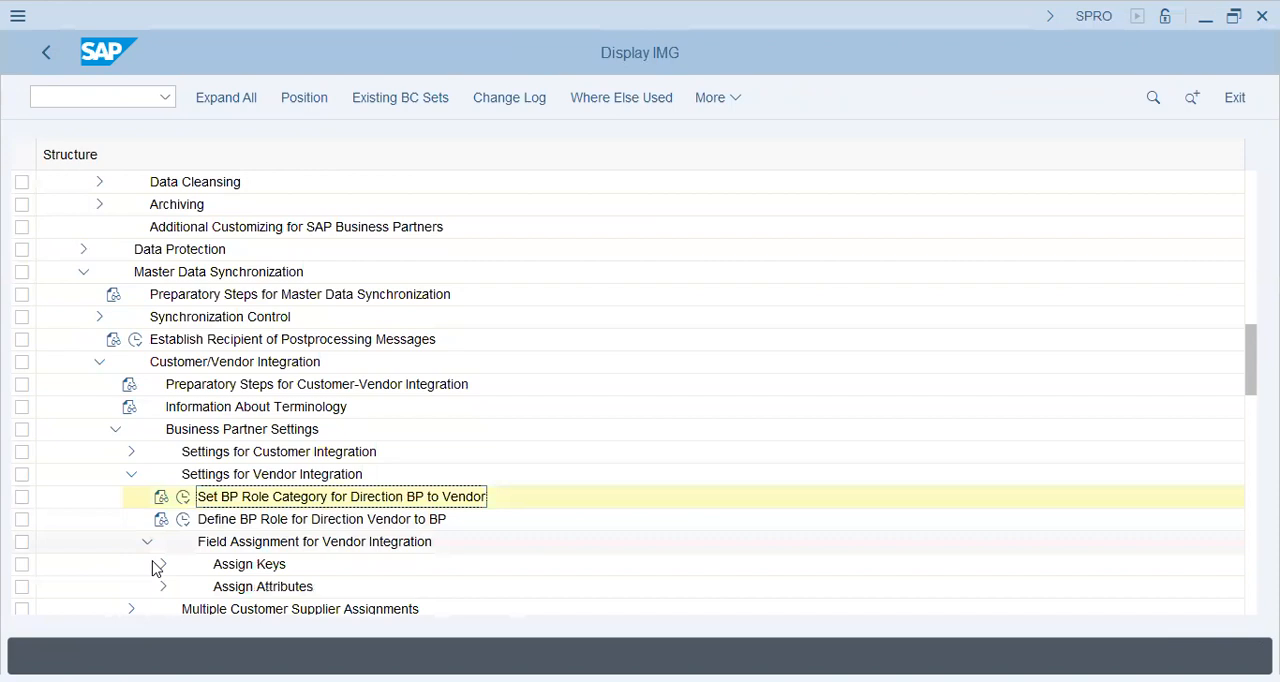
{"action": "left_click", "coordinate": [160, 564]}
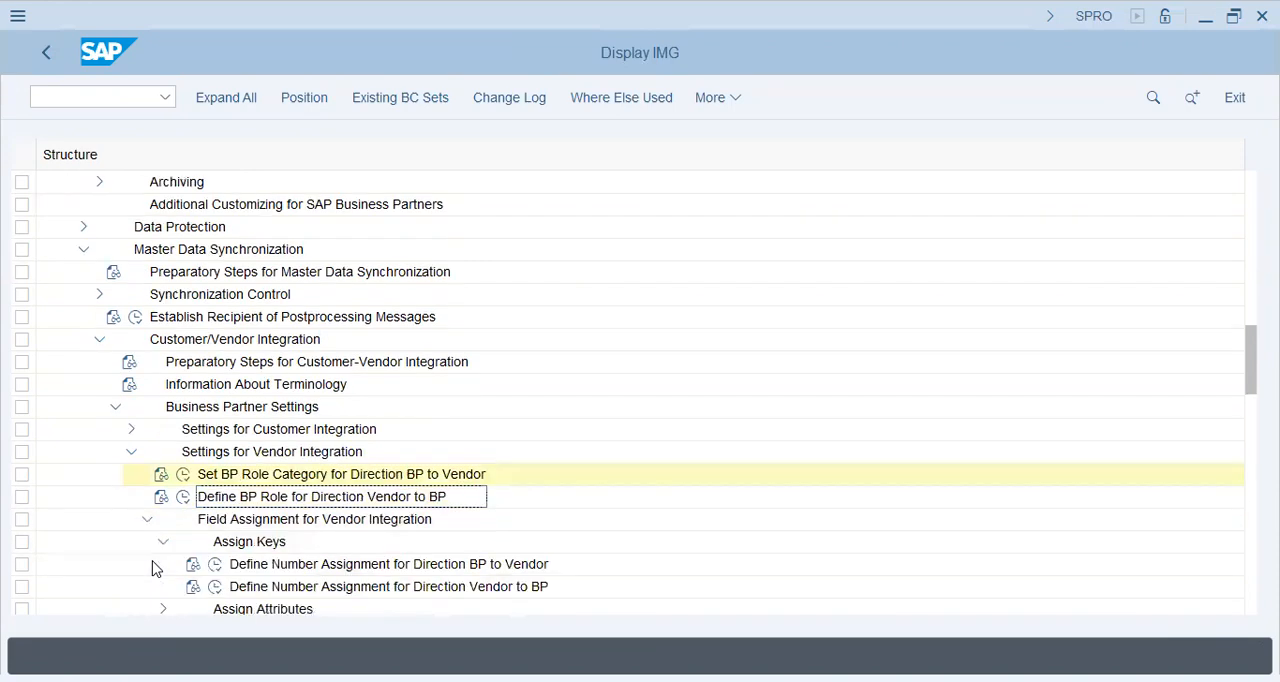
{"action": "left_click", "coordinate": [155, 568]}
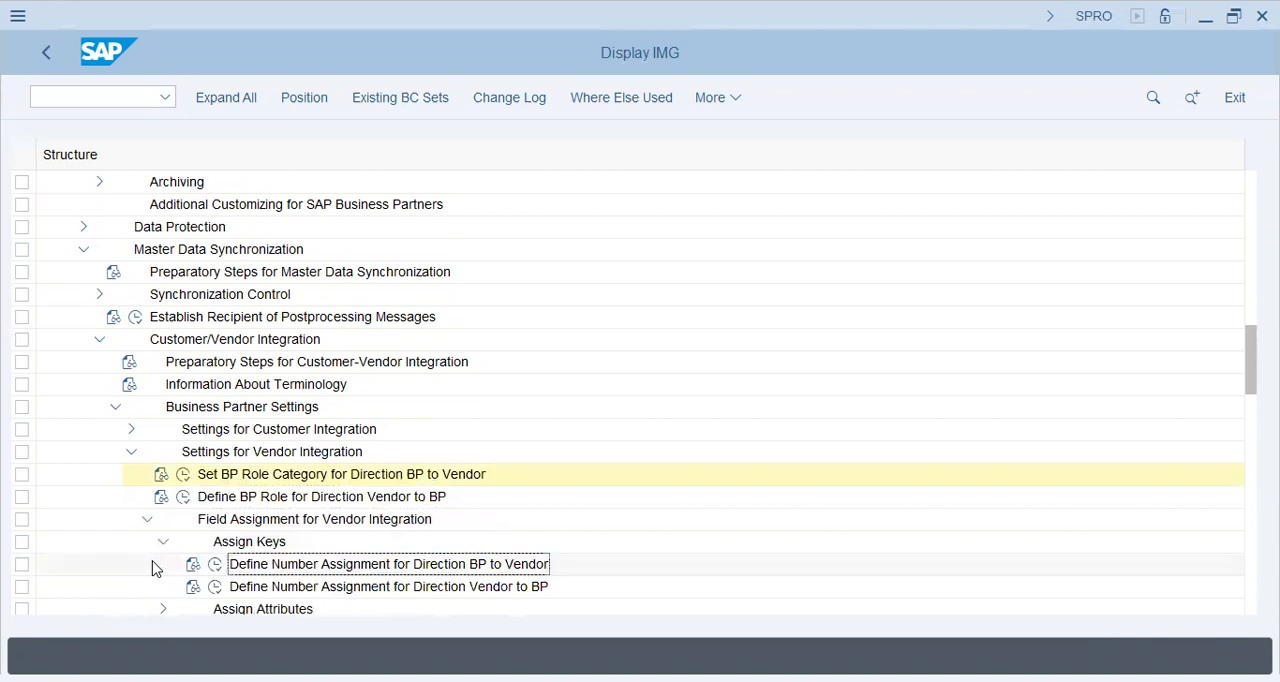
{"action": "key", "text": "Left"}
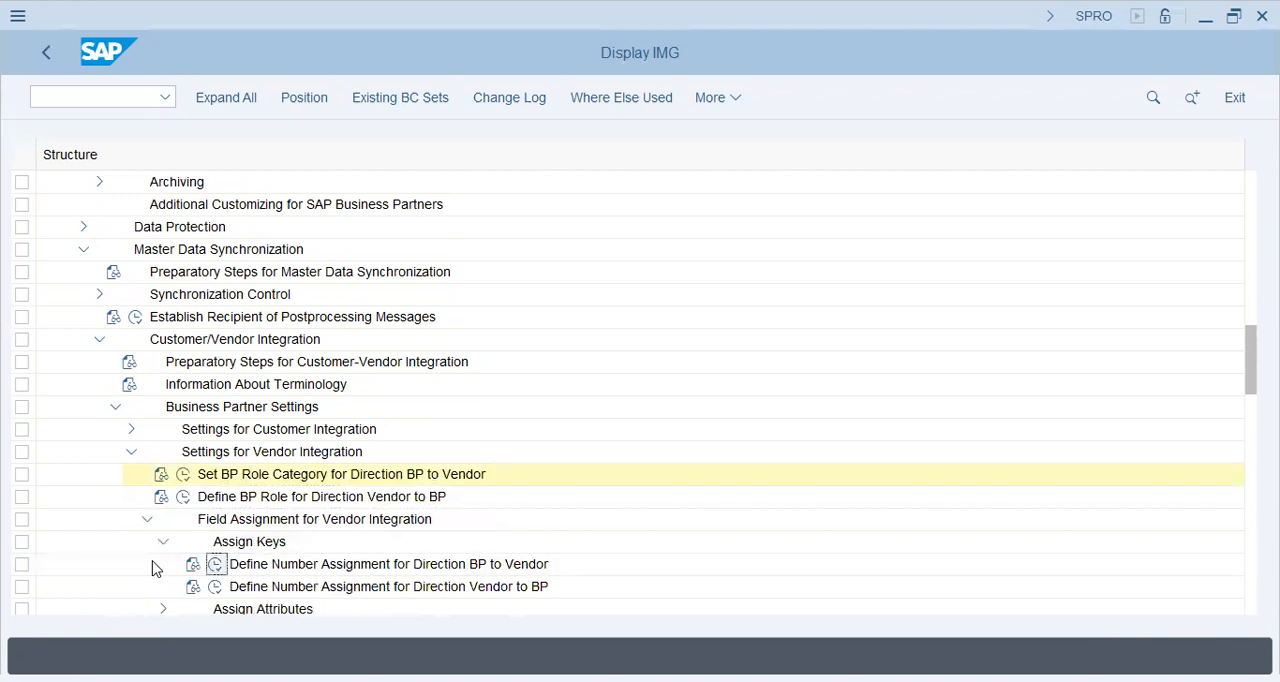
{"action": "key", "text": "Return"}
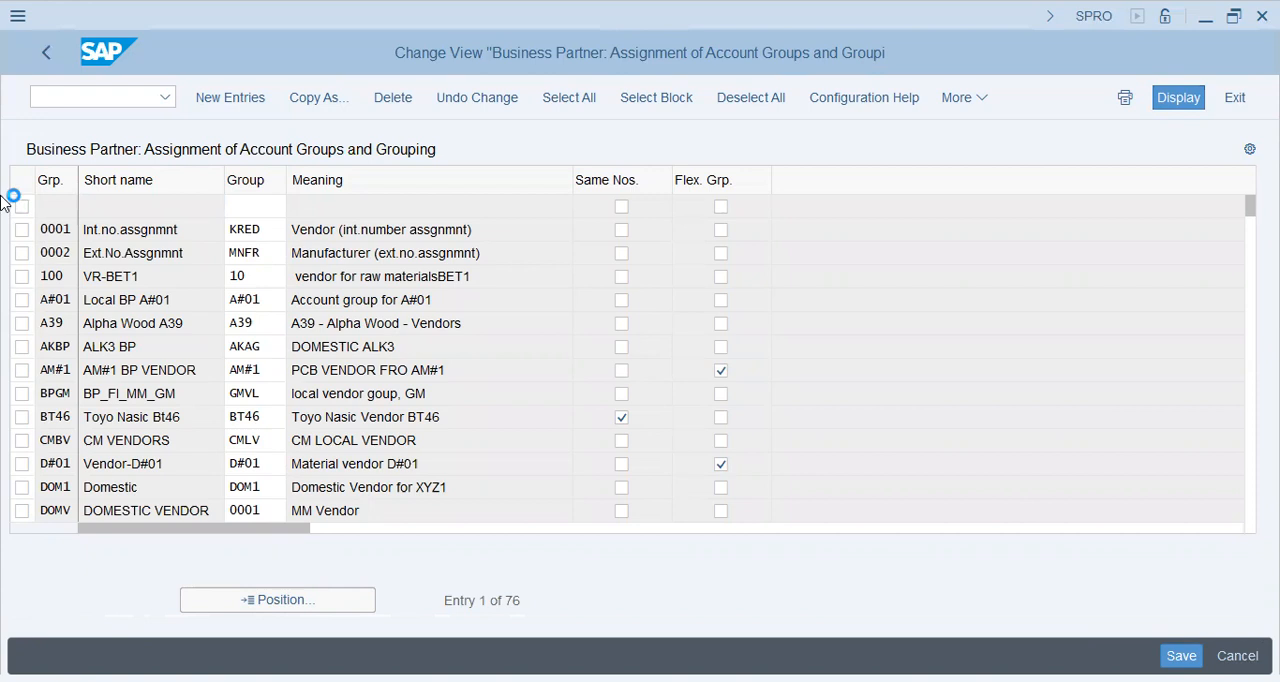
Step: Add a new entry that assigns business partner grouping FI46 to vendor account group FI46
{"action": "key", "text": "F5"}
{"action": "type", "text": "FI46"}
{"action": "key", "text": "Tab"}
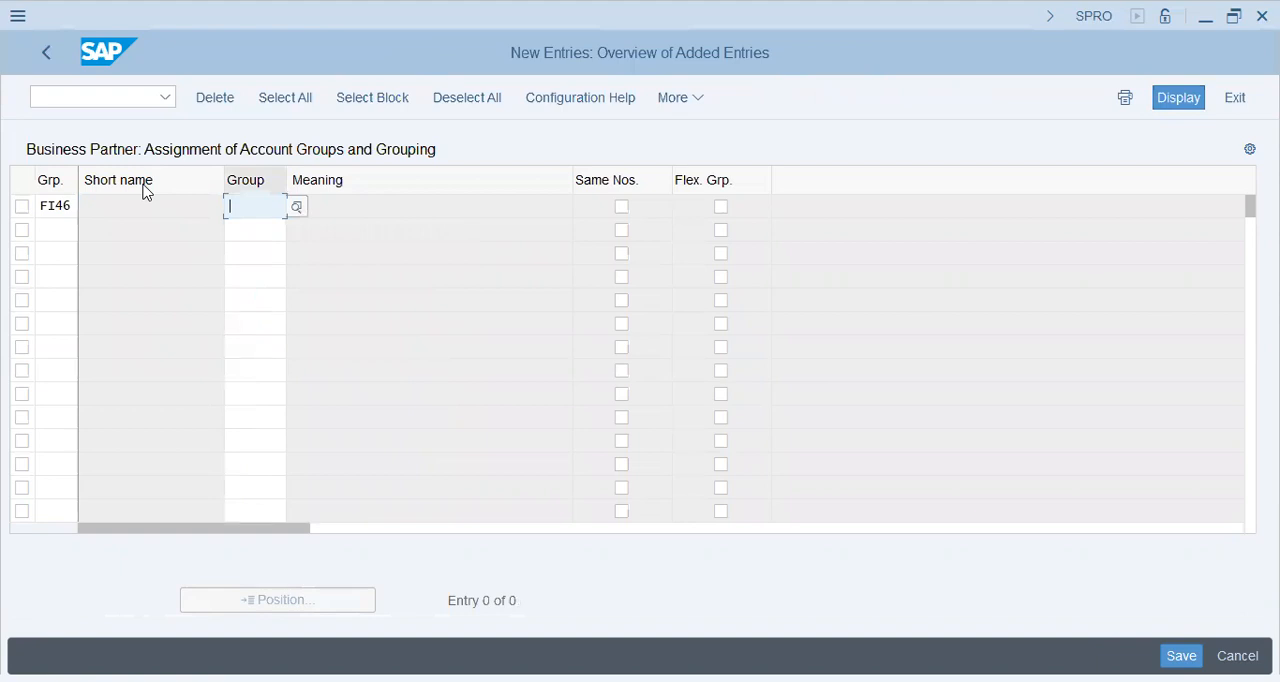
{"action": "type", "text": "FI46"}
{"action": "key", "text": "Return"}
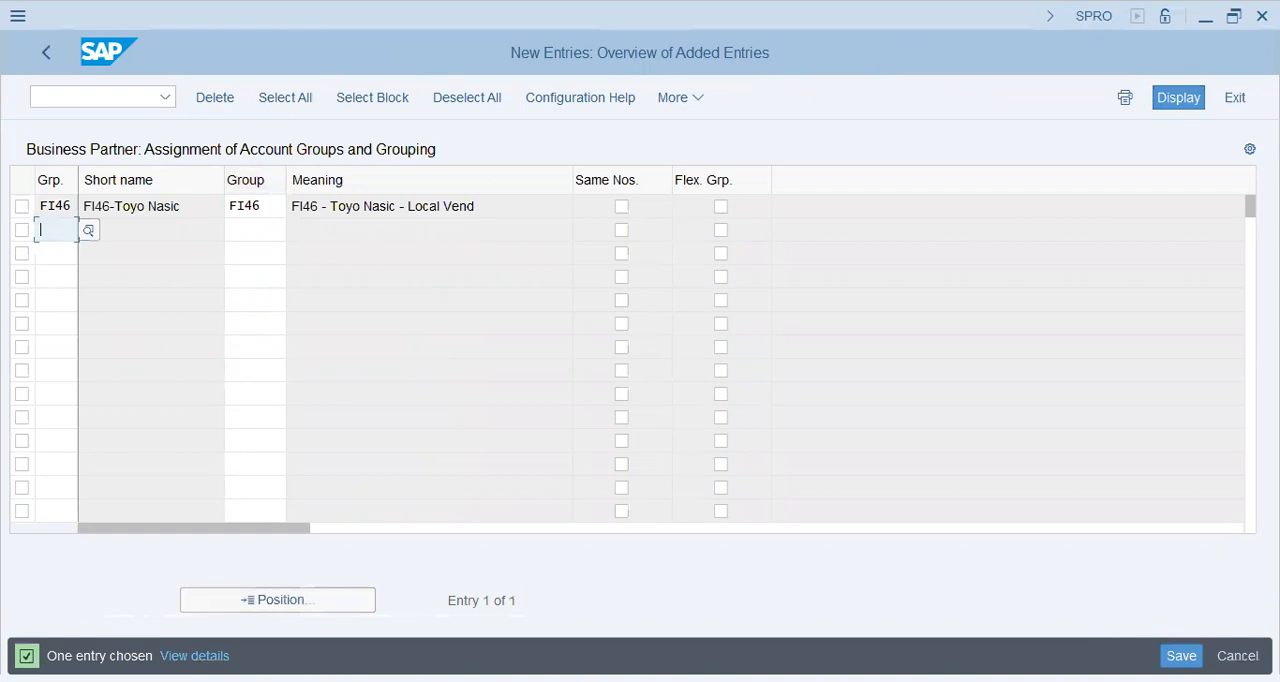
Step: Enable Same Nos. for the FI46 assignment and save it to customizing request SA2K901064
{"action": "left_click", "coordinate": [380, 206]}
{"action": "left_click", "coordinate": [622, 207]}
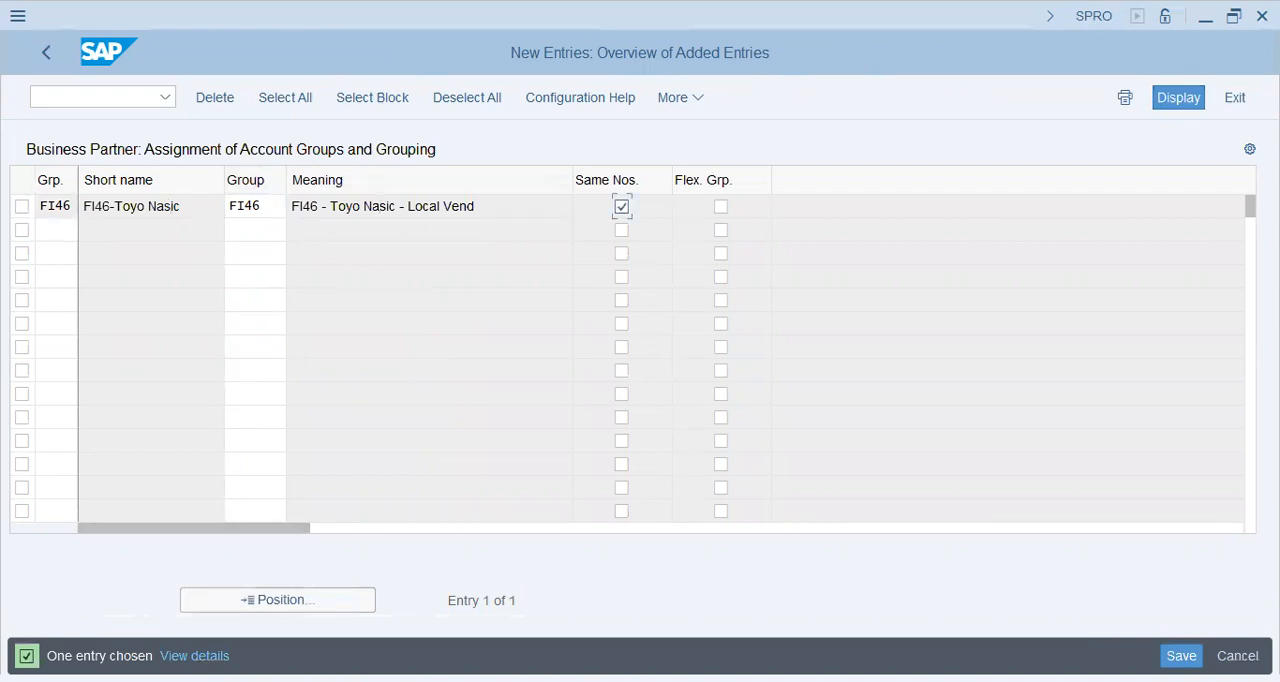
{"action": "key", "text": "ctrl+s"}
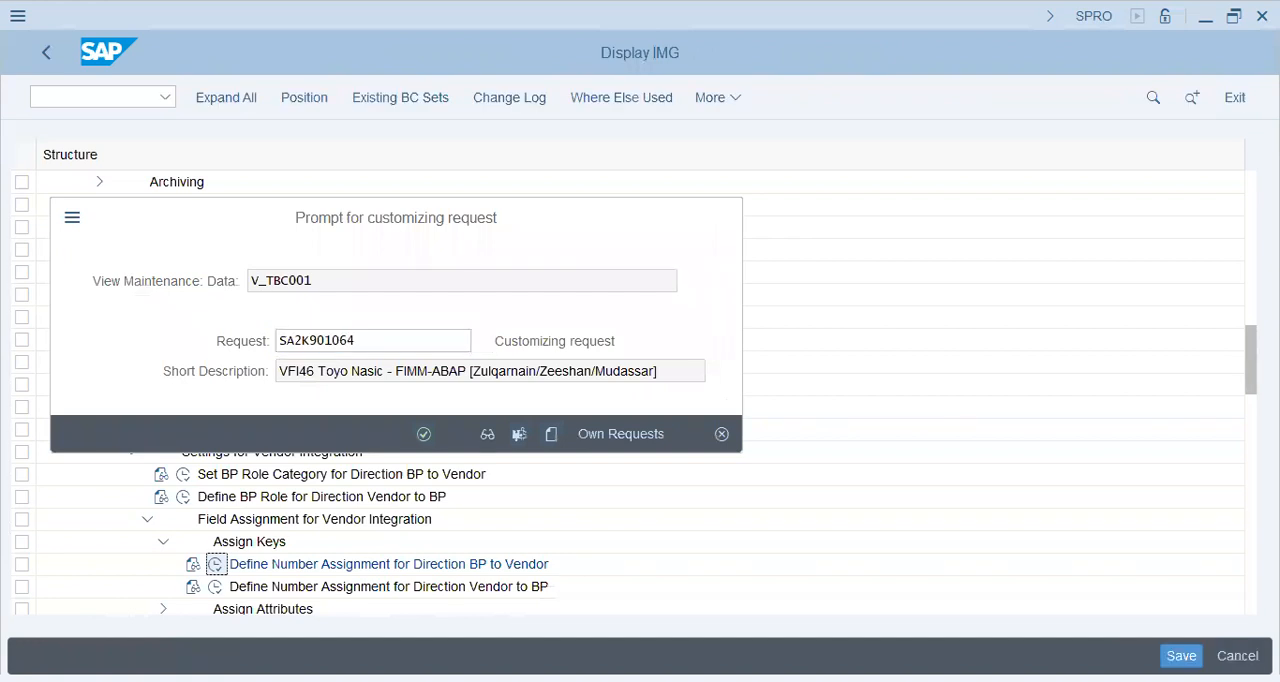
{"action": "key", "text": "Return"}
Step: Switch to transaction BP and start creating an organization business partner
{"action": "type", "text": "/NBP"}
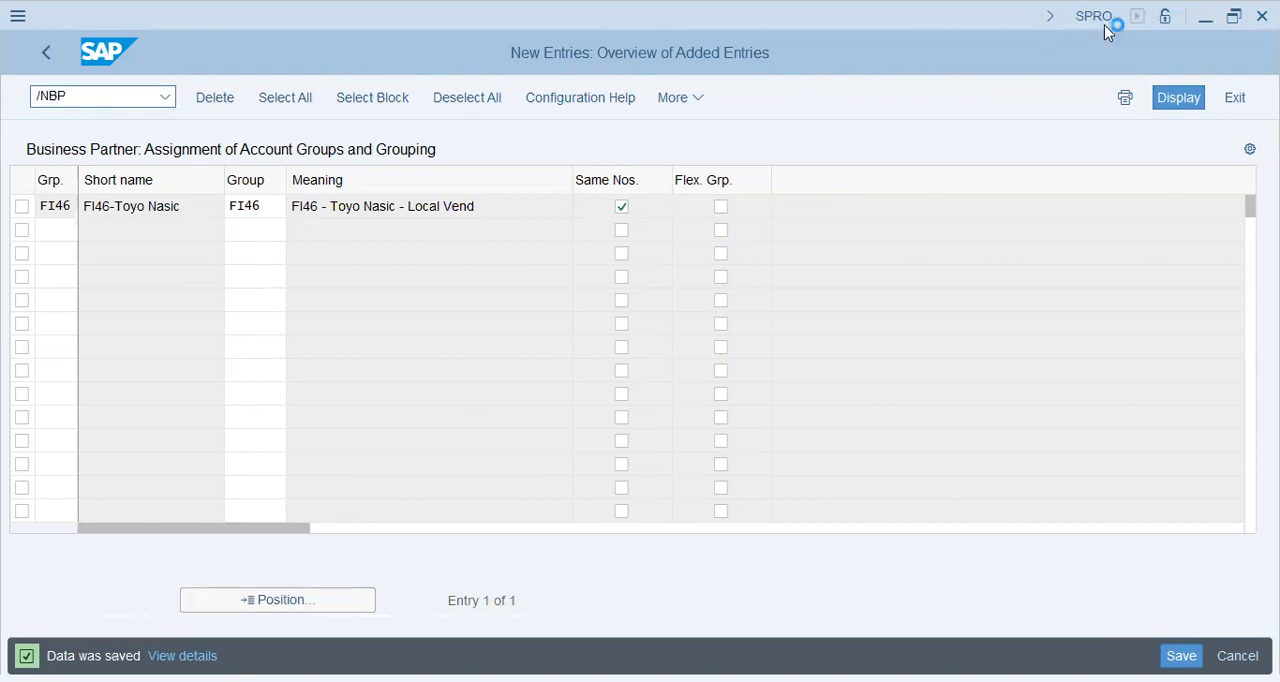
{"action": "key", "text": "Return"}
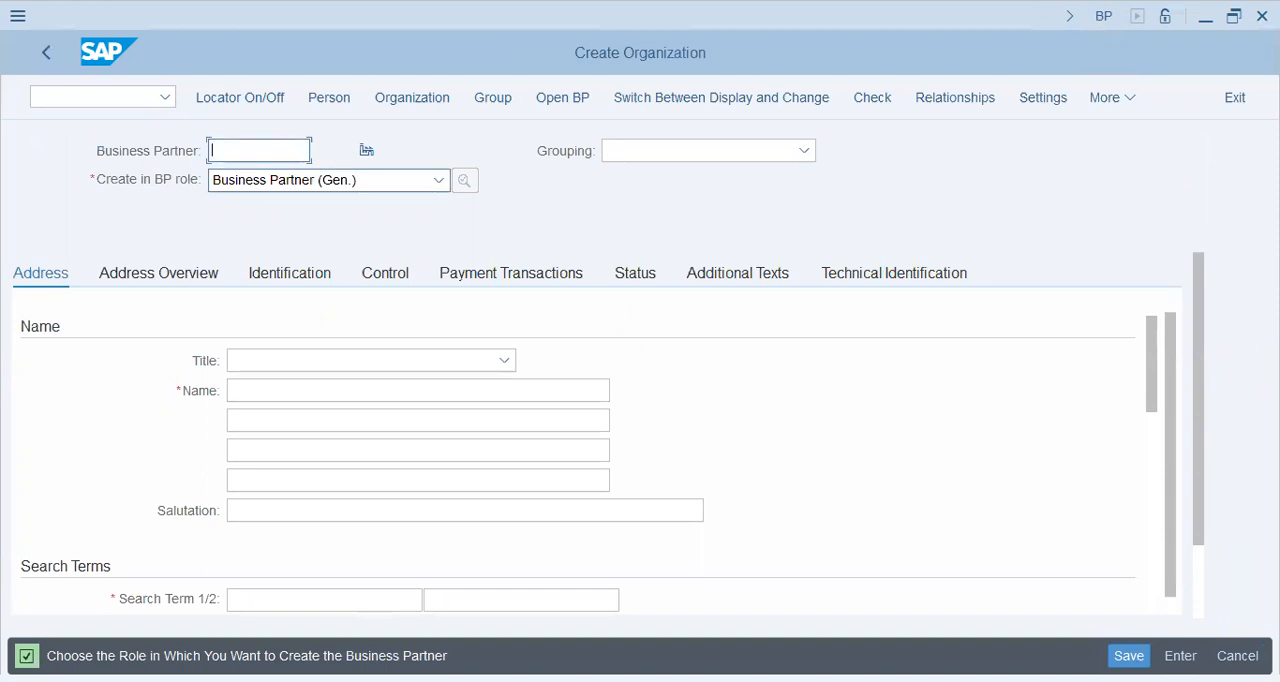
Step: Set the new organization's grouping to "FI46-Toyo Nasic Vendors"
{"action": "left_click", "coordinate": [804, 151]}
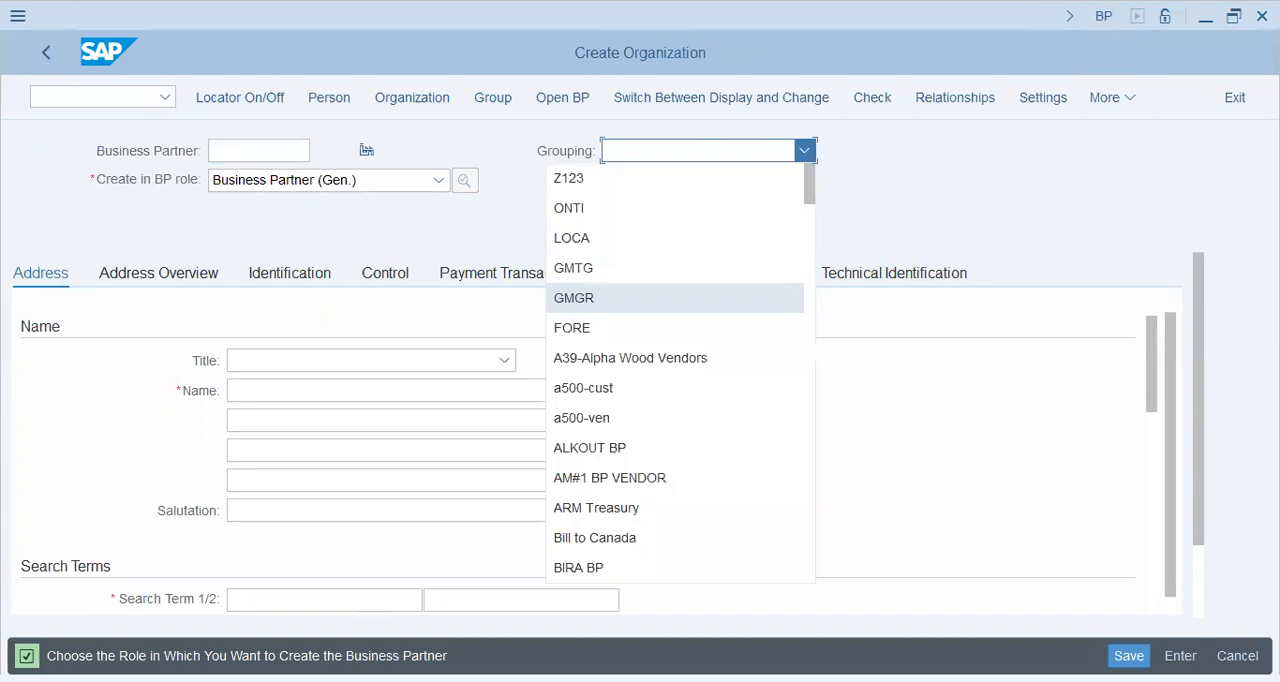
{"action": "scroll", "coordinate": [675, 297], "scroll_direction": "down", "scroll_amount": 2}
{"action": "scroll", "coordinate": [675, 315], "scroll_direction": "down", "scroll_amount": 3}
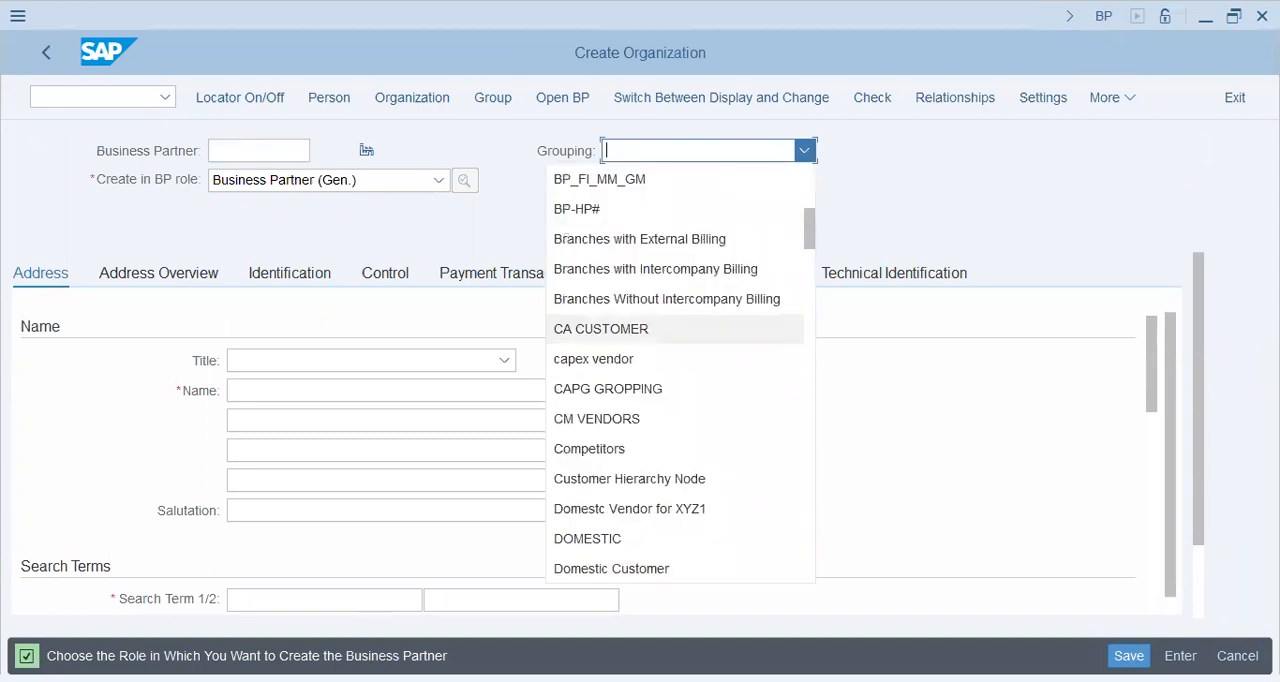
{"action": "scroll", "coordinate": [675, 298], "scroll_direction": "down", "scroll_amount": 3}
{"action": "scroll", "coordinate": [675, 297], "scroll_direction": "down", "scroll_amount": 3}
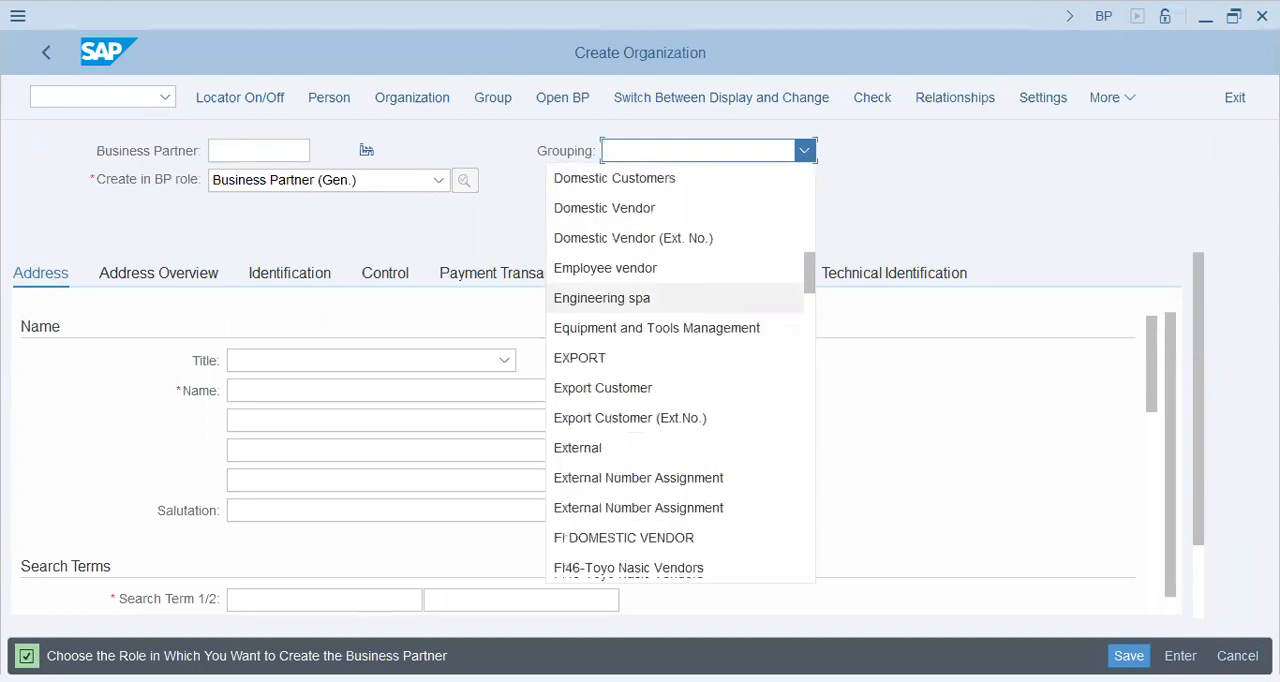
{"action": "scroll", "coordinate": [675, 298], "scroll_direction": "down", "scroll_amount": 1}
{"action": "left_click", "coordinate": [675, 478]}
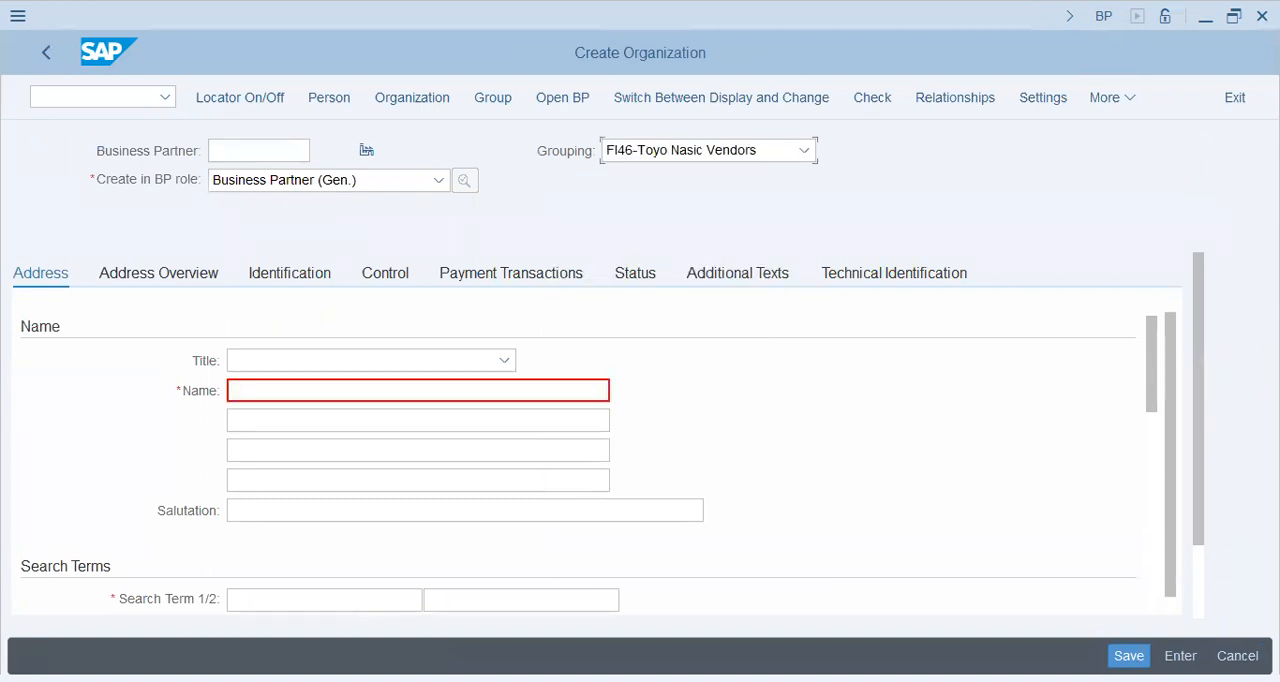
Step: Enter "Per-Knot Weavers" as the name of the new organization
{"action": "left_click", "coordinate": [400, 391]}
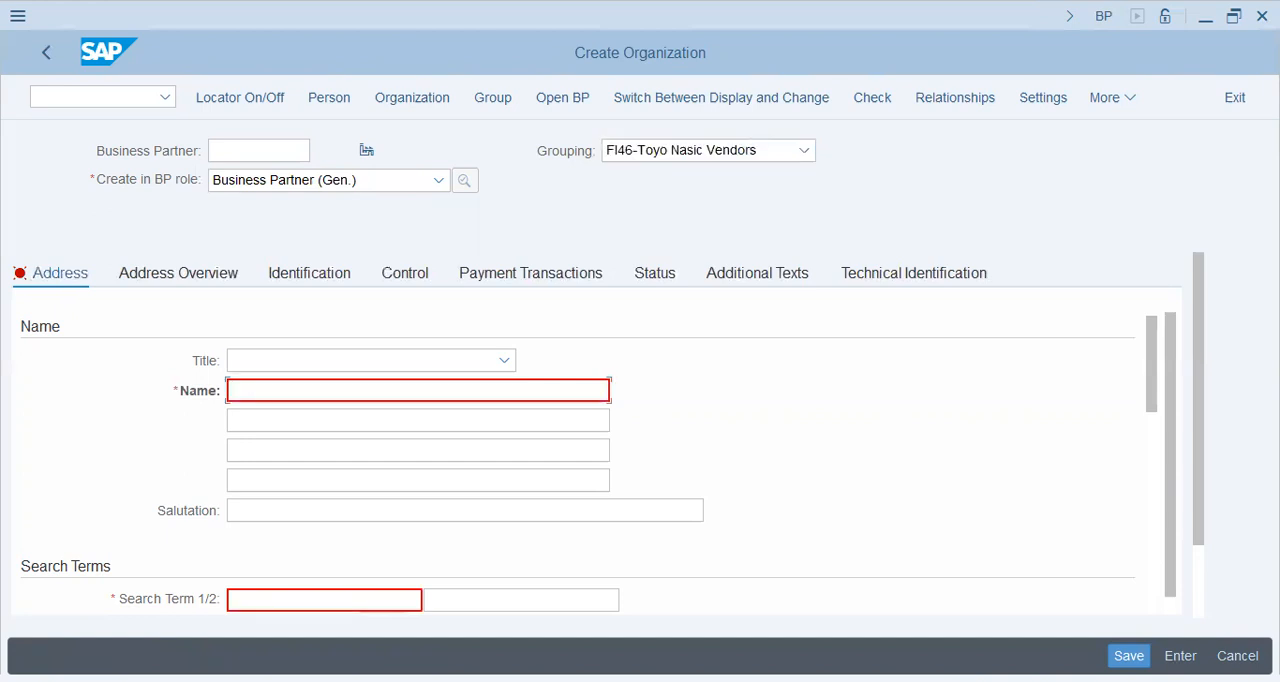
{"action": "type", "text": "p"}
{"action": "type", "text": "er"}
{"action": "type", "text": "-Kn"}
{"action": "type", "text": "ot "}
{"action": "type", "text": "Ap"}
{"action": "type", "text": "p"}
{"action": "key", "text": "BackSpace"}
{"action": "key", "text": "BackSpace"}
{"action": "key", "text": "BackSpace"}
{"action": "type", "text": "Weaving"}
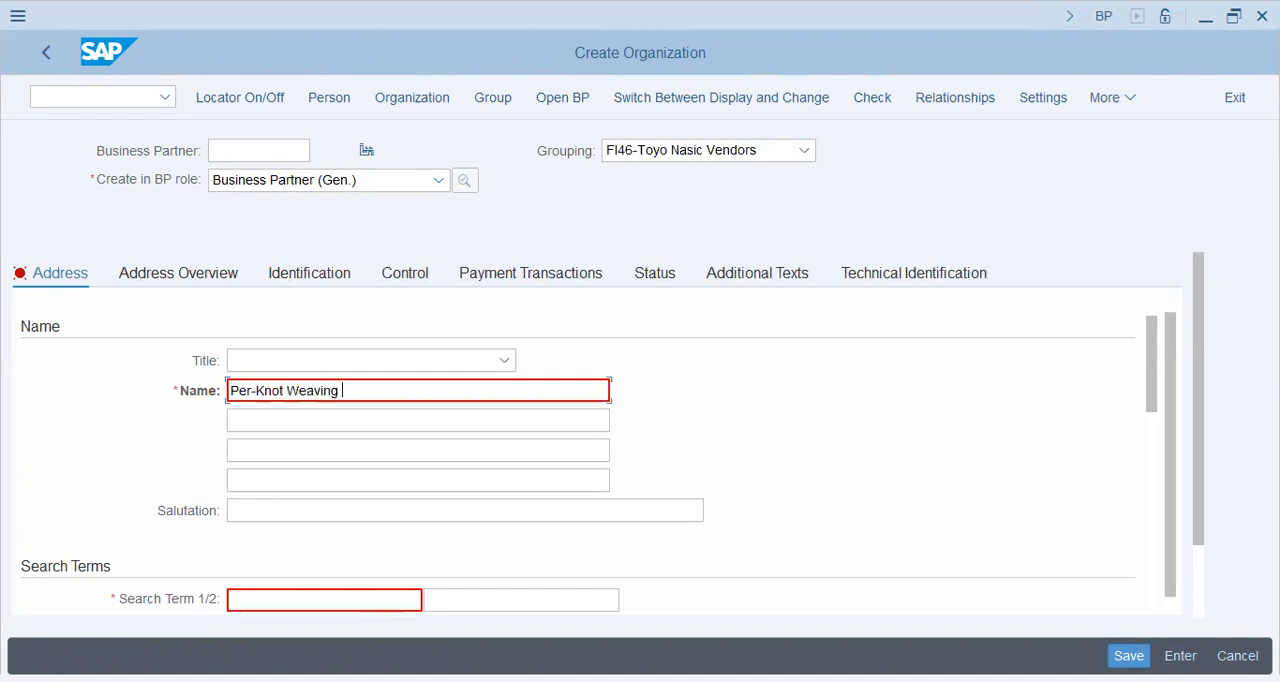
{"action": "key", "text": "BackSpace"}
{"action": "key", "text": "BackSpace"}
{"action": "key", "text": "BackSpace"}
{"action": "type", "text": "ers"}
Step: Copy the organization name "Per-Knot Weavers" into the first search term
{"action": "key", "text": "Tab"}
{"action": "key", "text": "Tab"}
{"action": "key", "text": "Tab"}
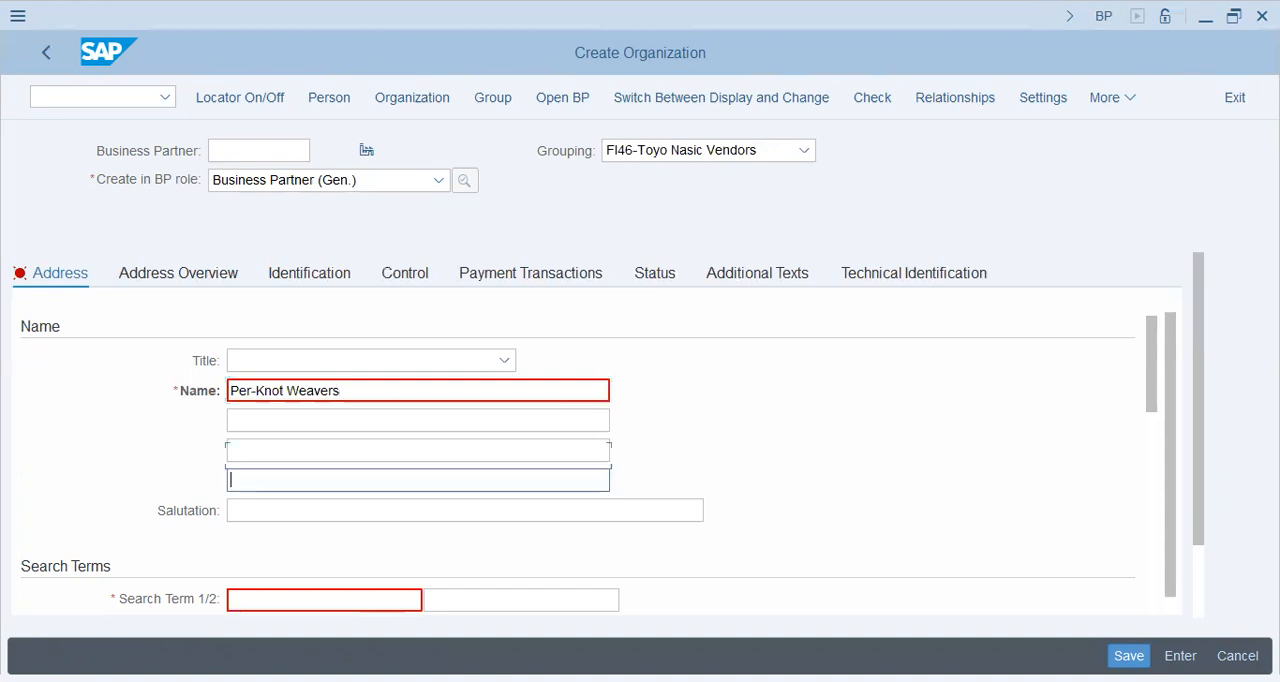
{"action": "key", "text": "shift+Tab"}
{"action": "key", "text": "shift+Tab"}
{"action": "key", "text": "shift+Tab"}
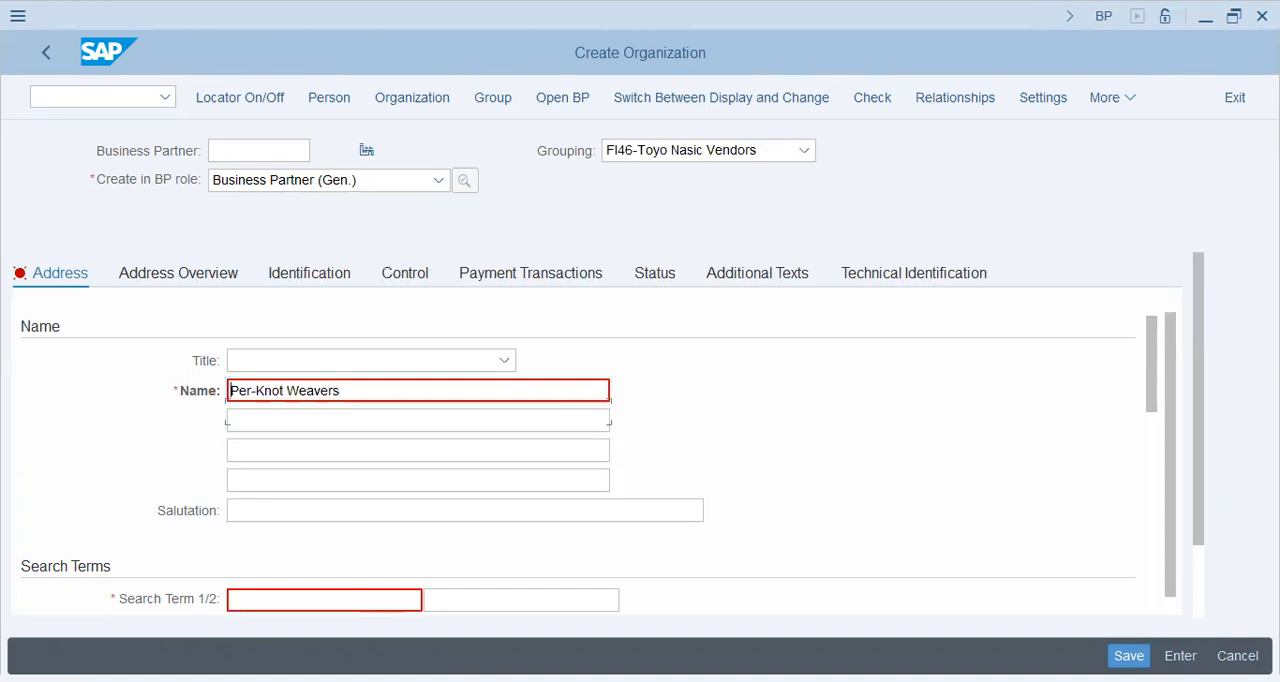
{"action": "key", "text": "Up"}
{"action": "key", "text": "Tab"}
{"action": "key", "text": "ctrl+c"}
{"action": "key", "text": "Tab"}
{"action": "key", "text": "Tab"}
{"action": "key", "text": "Tab"}
{"action": "key", "text": "Tab"}
{"action": "key", "text": "Tab"}
{"action": "key", "text": "ctrl+v"}
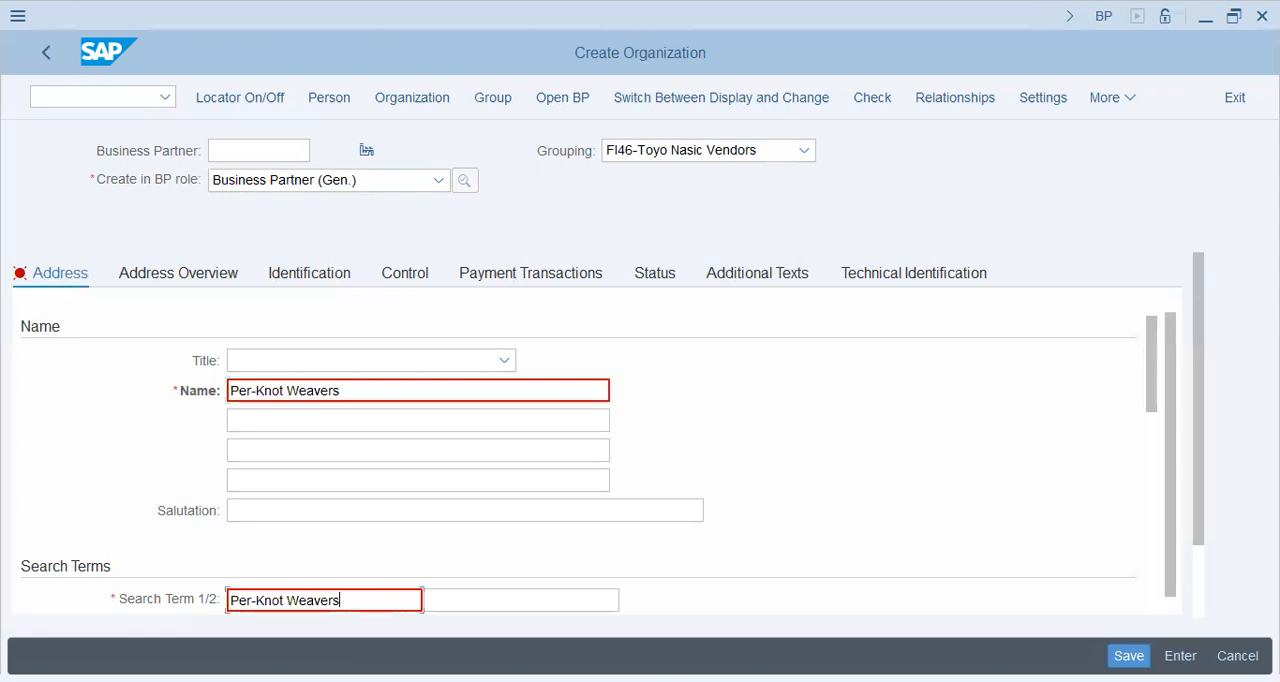
Step: Set the organization's second search term to FI46
{"action": "left_click", "coordinate": [521, 600]}
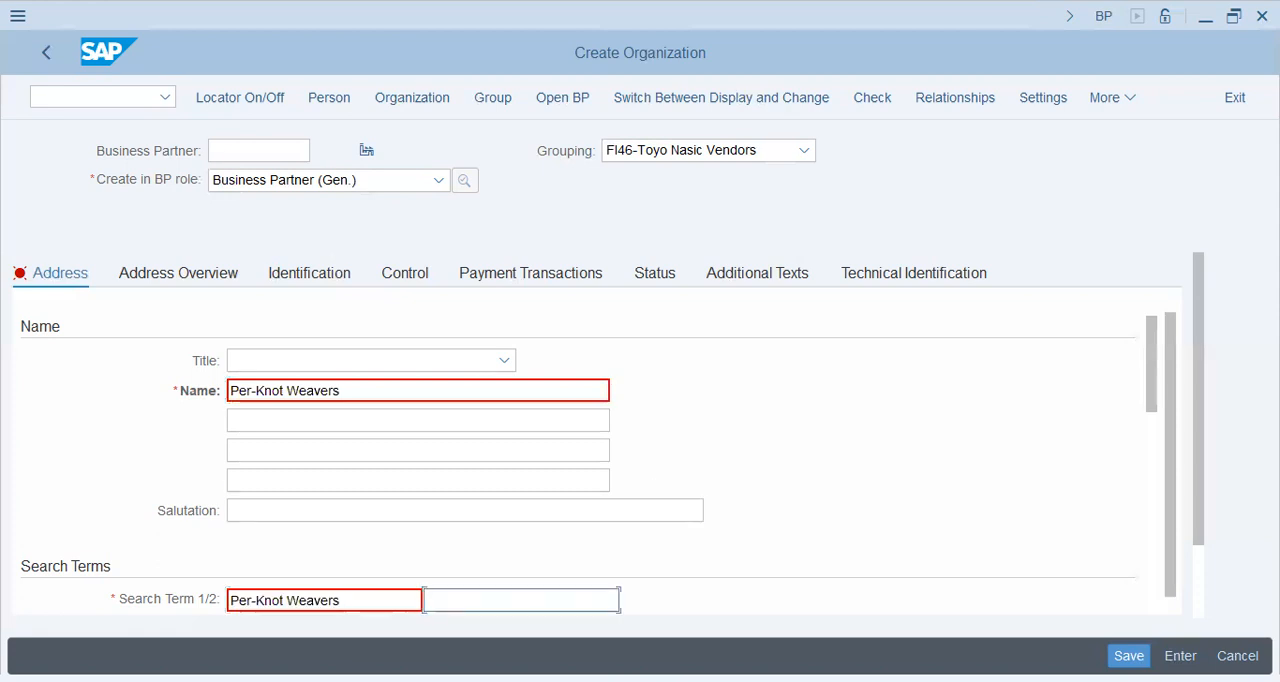
{"action": "type", "text": "FI46"}
{"action": "key", "text": "Tab"}
Step: Fill in the organization's standard address with postal code 53720, city Karachi, country PK and region IS
{"action": "scroll", "coordinate": [575, 450], "scroll_direction": "down", "scroll_amount": 3}
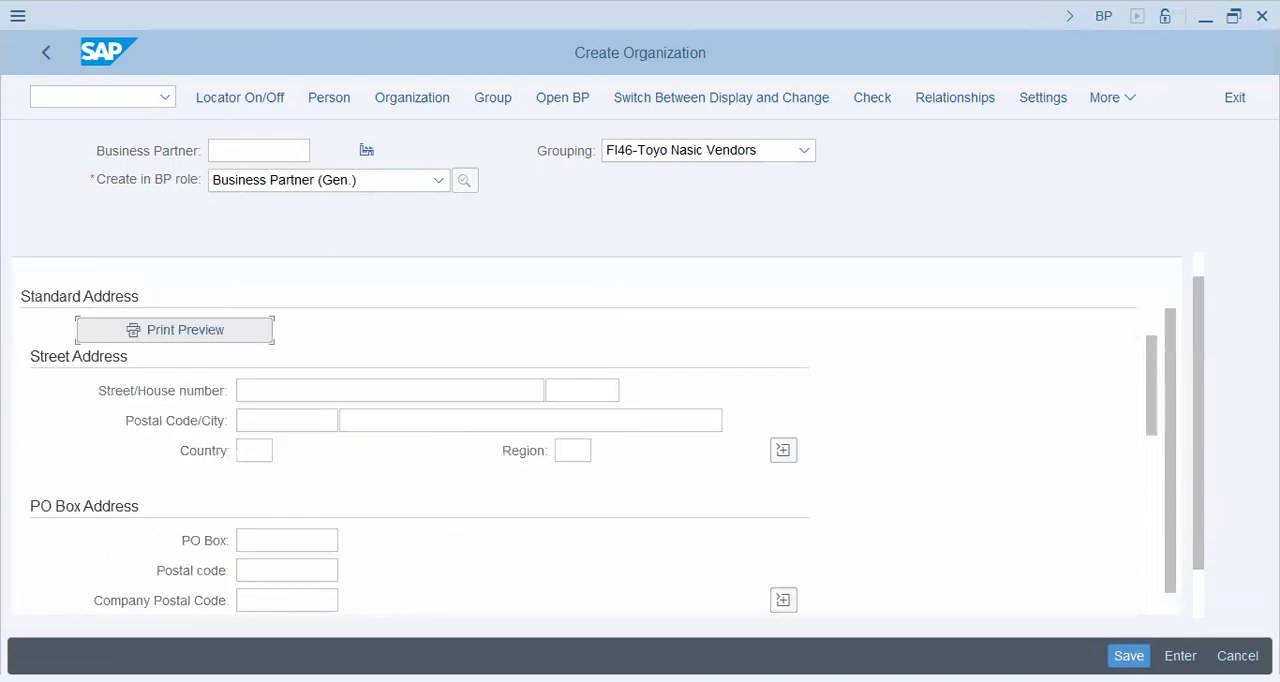
{"action": "scroll", "coordinate": [575, 450], "scroll_direction": "down", "scroll_amount": 2}
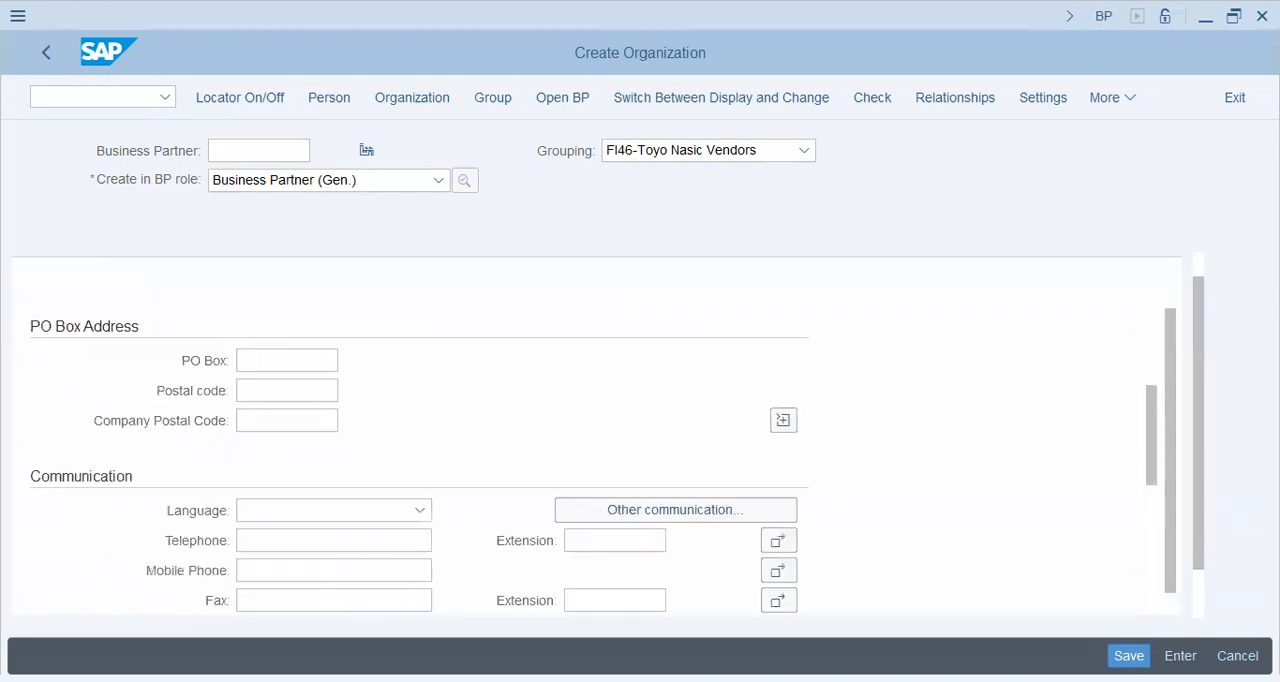
{"action": "scroll", "coordinate": [575, 450], "scroll_direction": "up", "scroll_amount": 2}
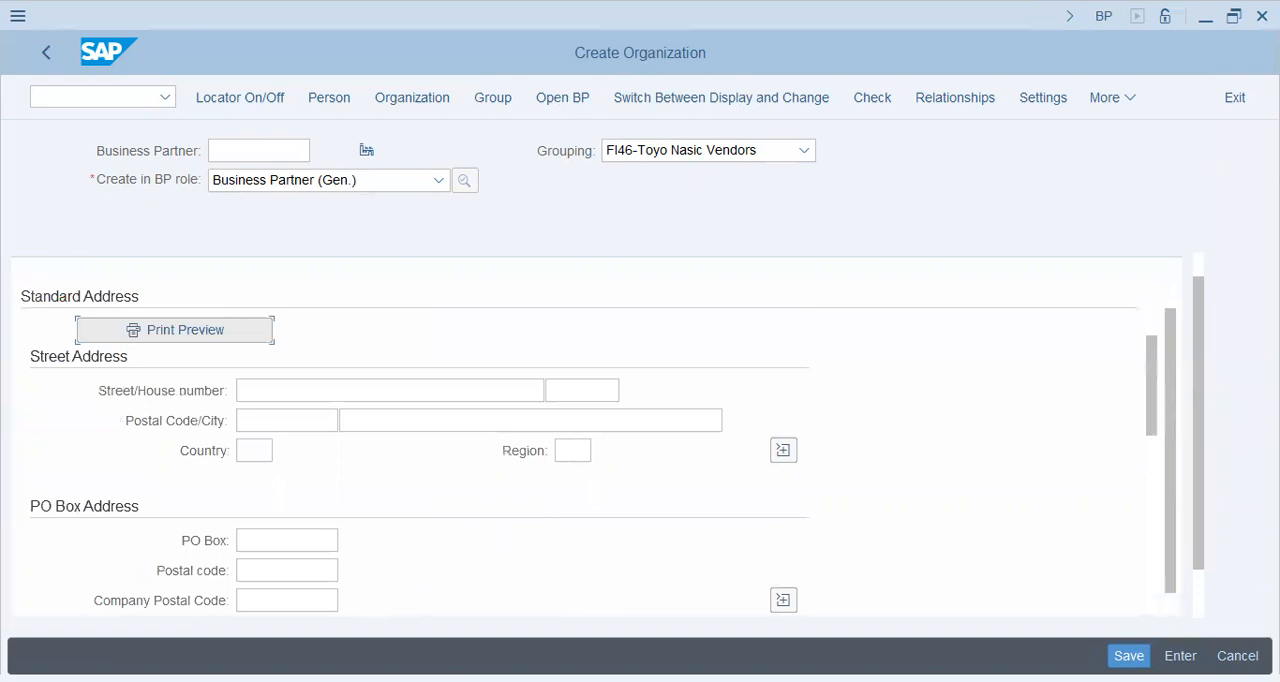
{"action": "left_click", "coordinate": [286, 420]}
{"action": "type", "text": "5"}
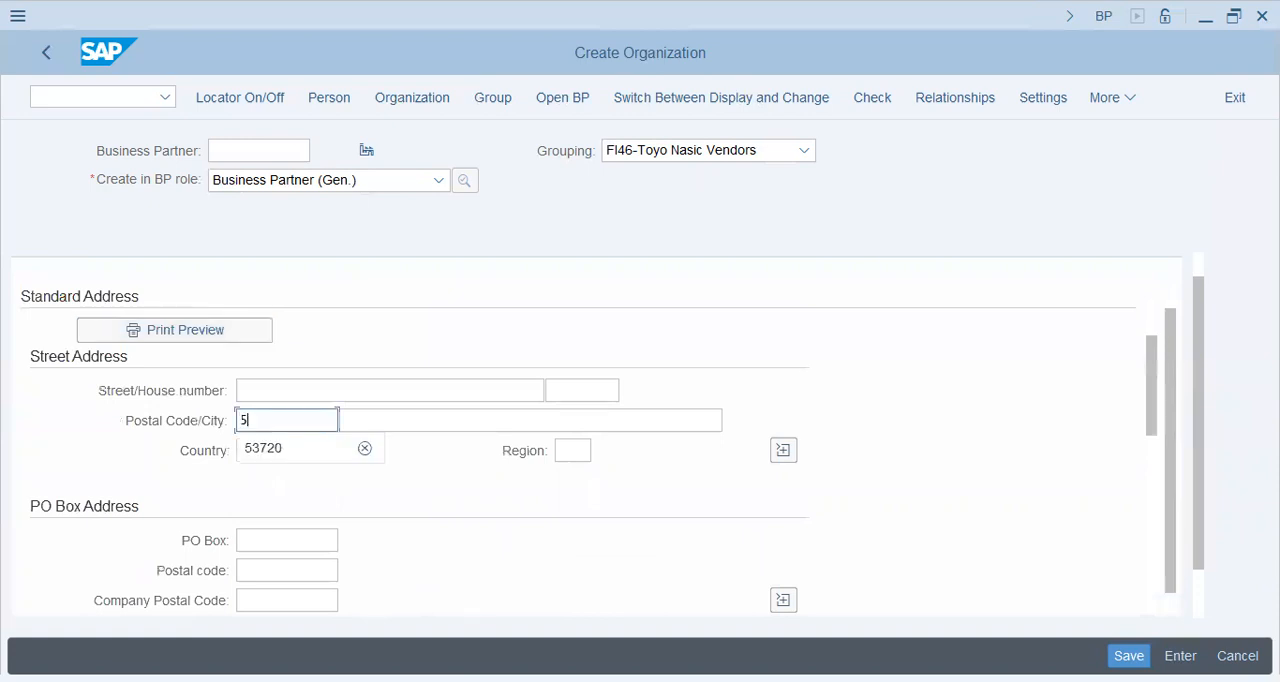
{"action": "key", "text": "Down"}
{"action": "key", "text": "Tab"}
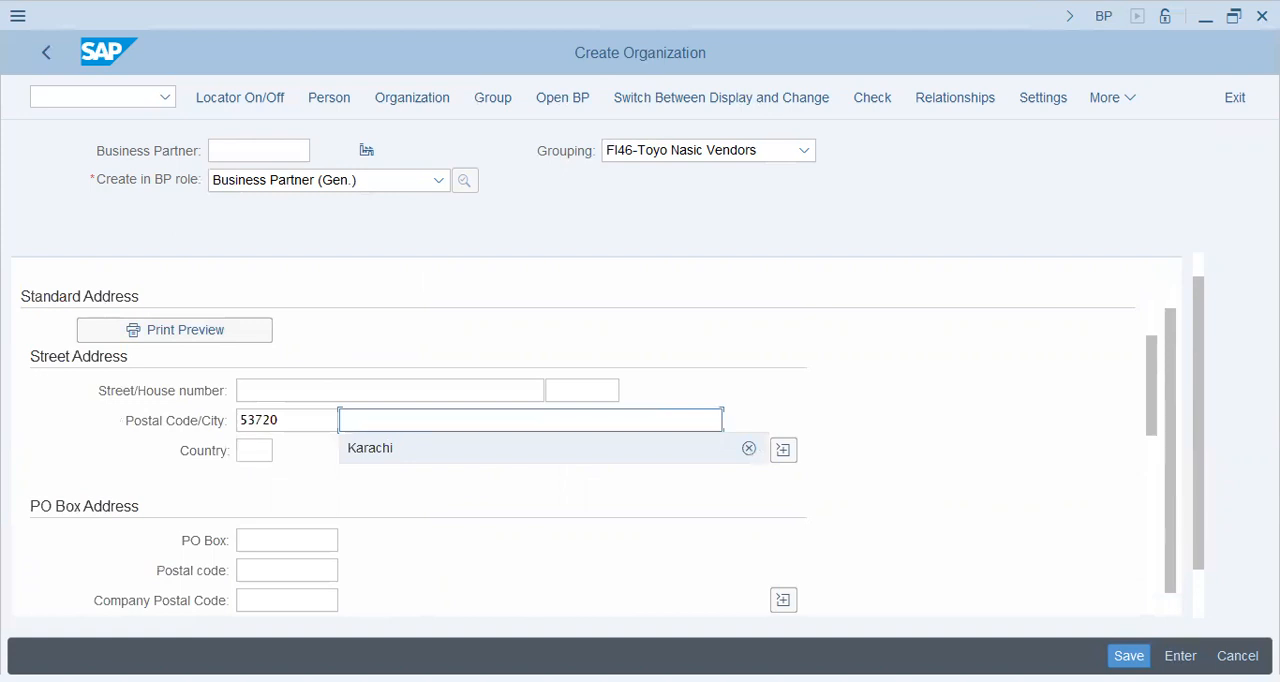
Step: Set the communication language to English and save the new business partner Per-Knot Weavers
{"action": "scroll", "coordinate": [385, 540], "scroll_direction": "down", "scroll_amount": 2}
{"action": "left_click", "coordinate": [420, 510]}
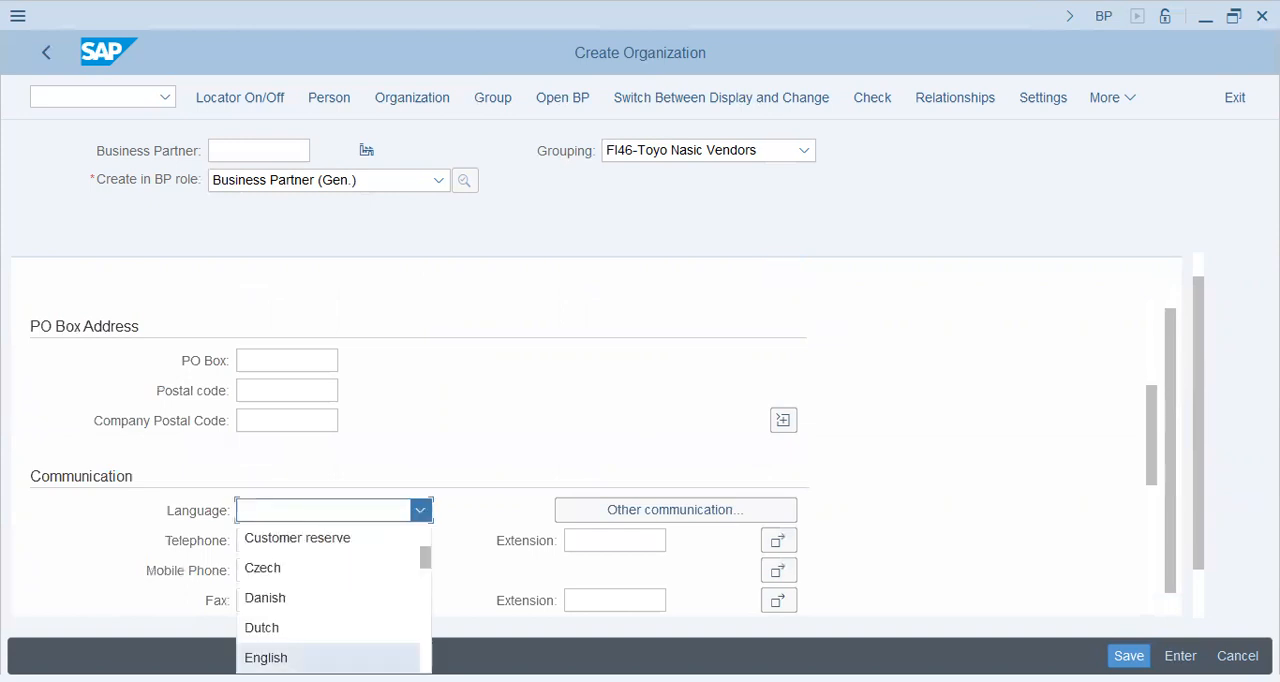
{"action": "key", "text": "Return"}
{"action": "scroll", "coordinate": [375, 390], "scroll_direction": "down", "scroll_amount": 2}
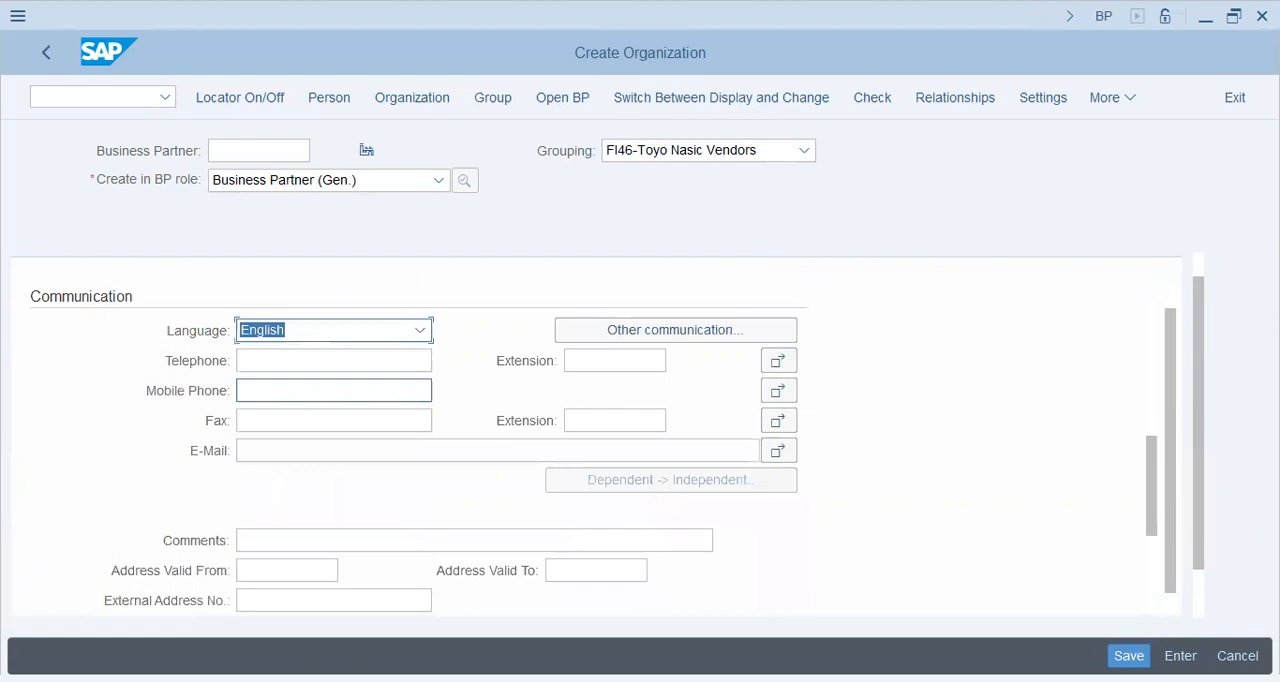
{"action": "scroll", "coordinate": [334, 390], "scroll_direction": "down", "scroll_amount": 1}
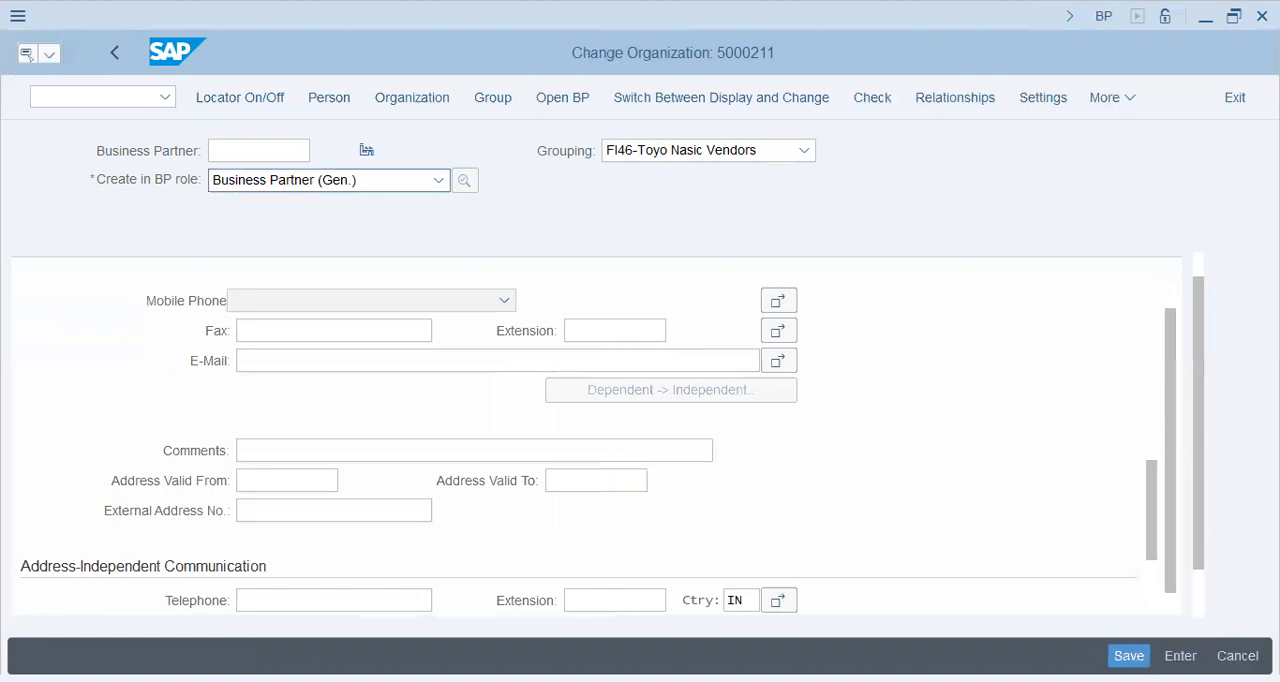
Step: Choose FI VENDOR as an additional role for the business partner
{"action": "left_click", "coordinate": [438, 180]}
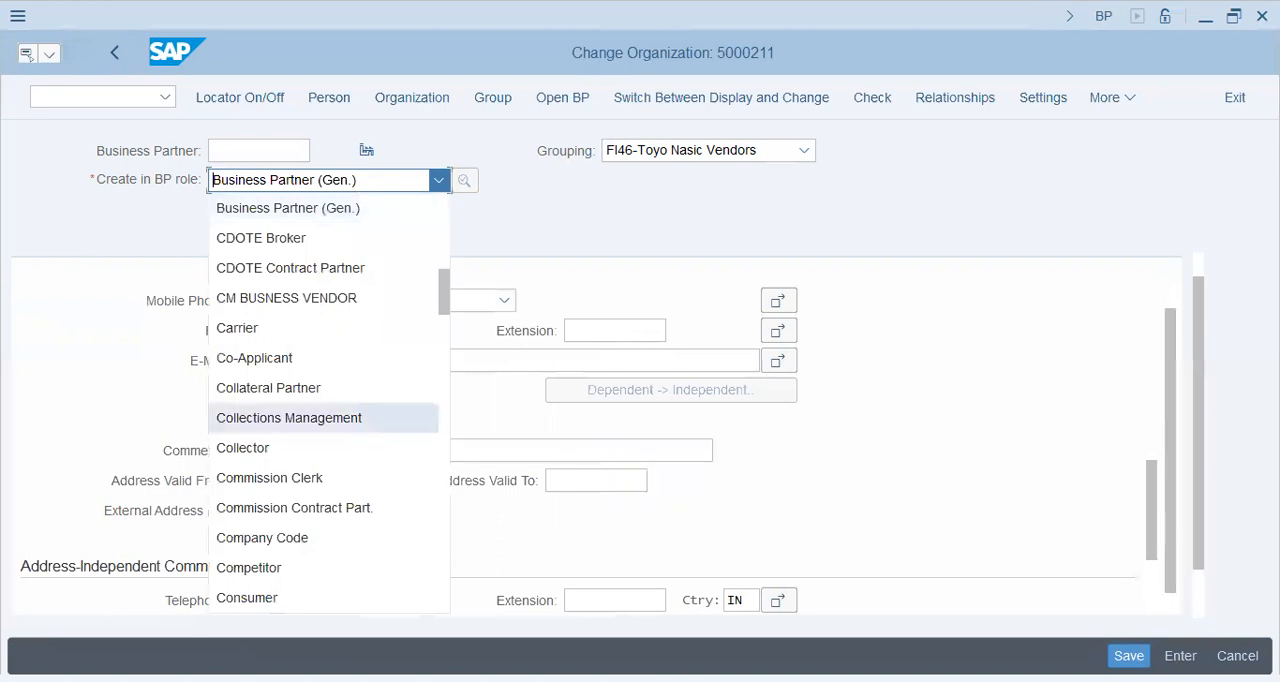
{"action": "scroll", "coordinate": [324, 400], "scroll_direction": "down", "scroll_amount": 2}
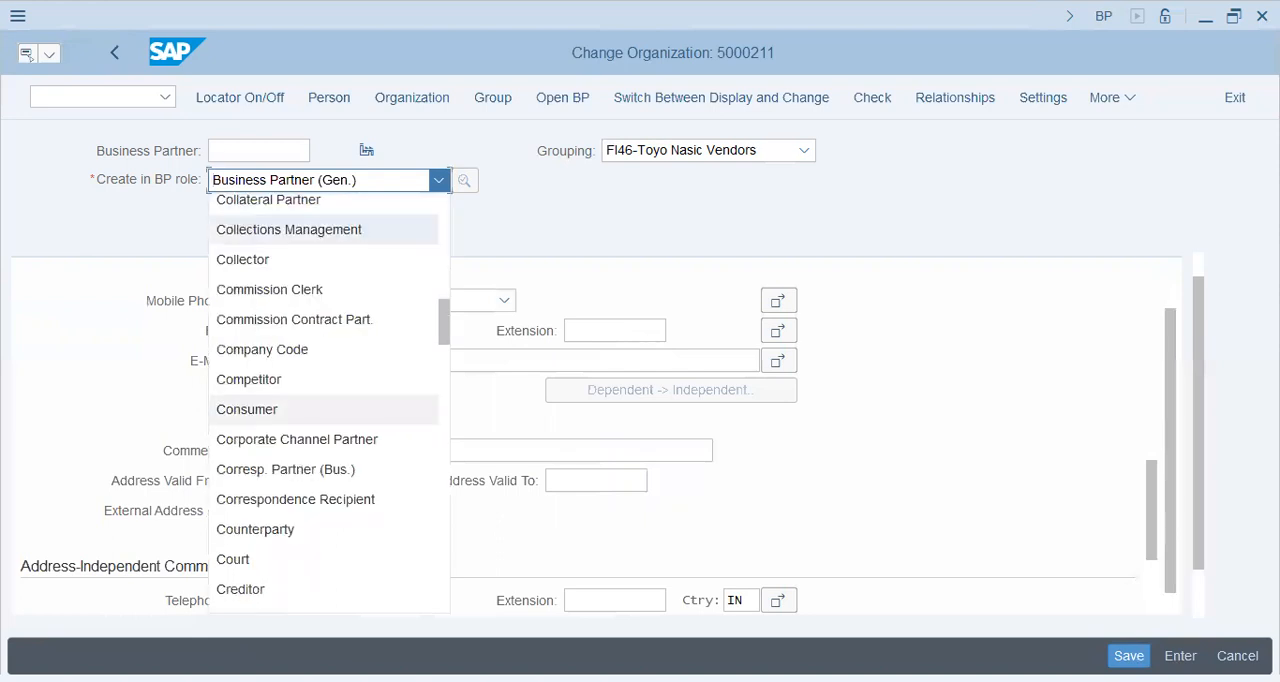
{"action": "scroll", "coordinate": [320, 410], "scroll_direction": "down", "scroll_amount": 5}
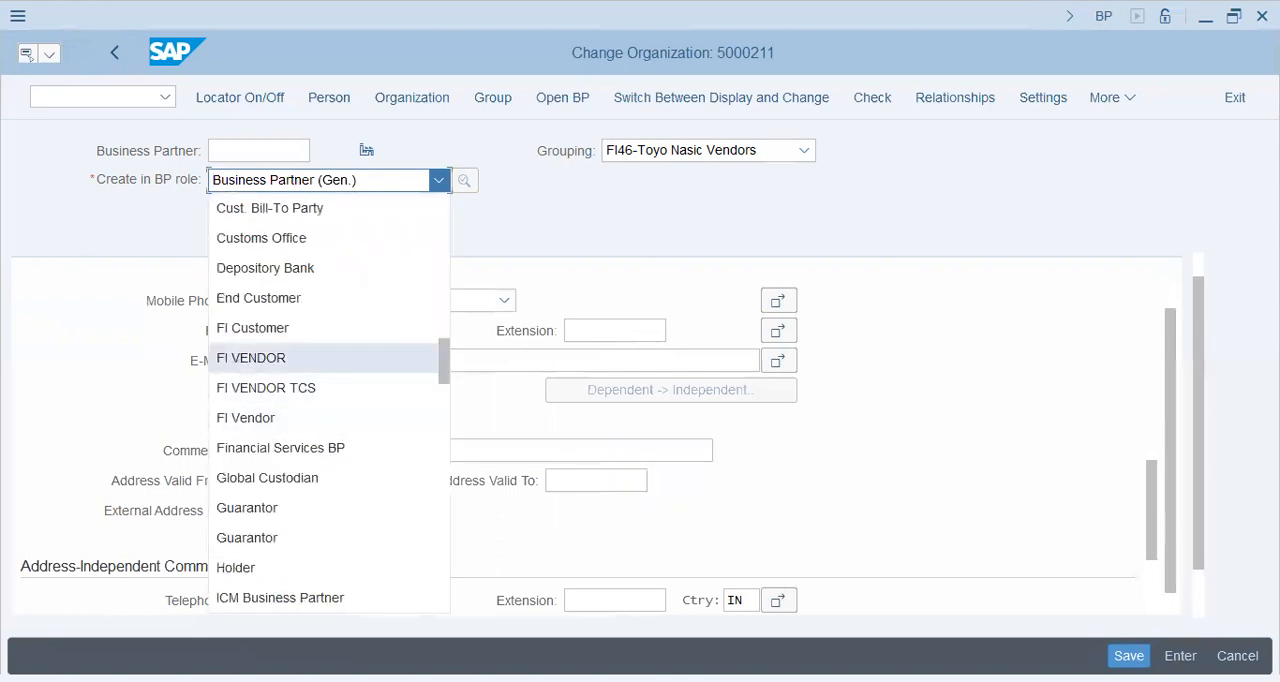
{"action": "left_click", "coordinate": [300, 357]}
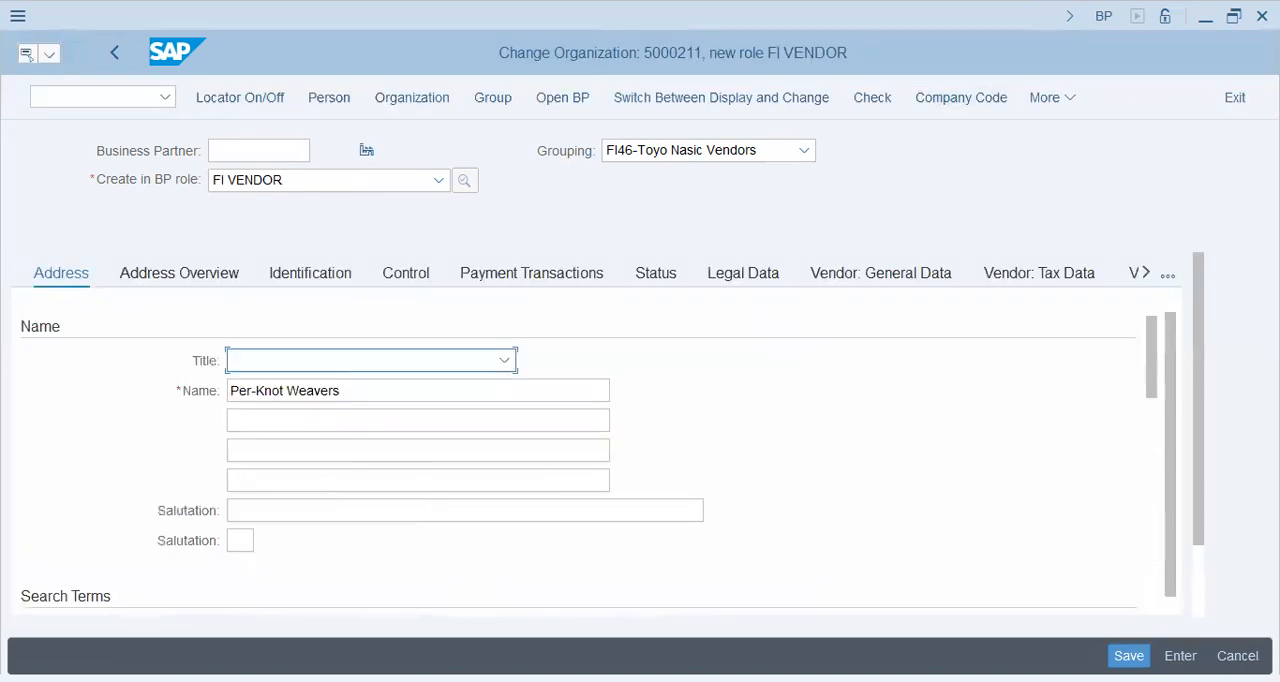
Step: Check the address data of the FI VENDOR role, and open its company code data for company code FI46
{"action": "scroll", "coordinate": [578, 450], "scroll_direction": "down", "scroll_amount": 3}
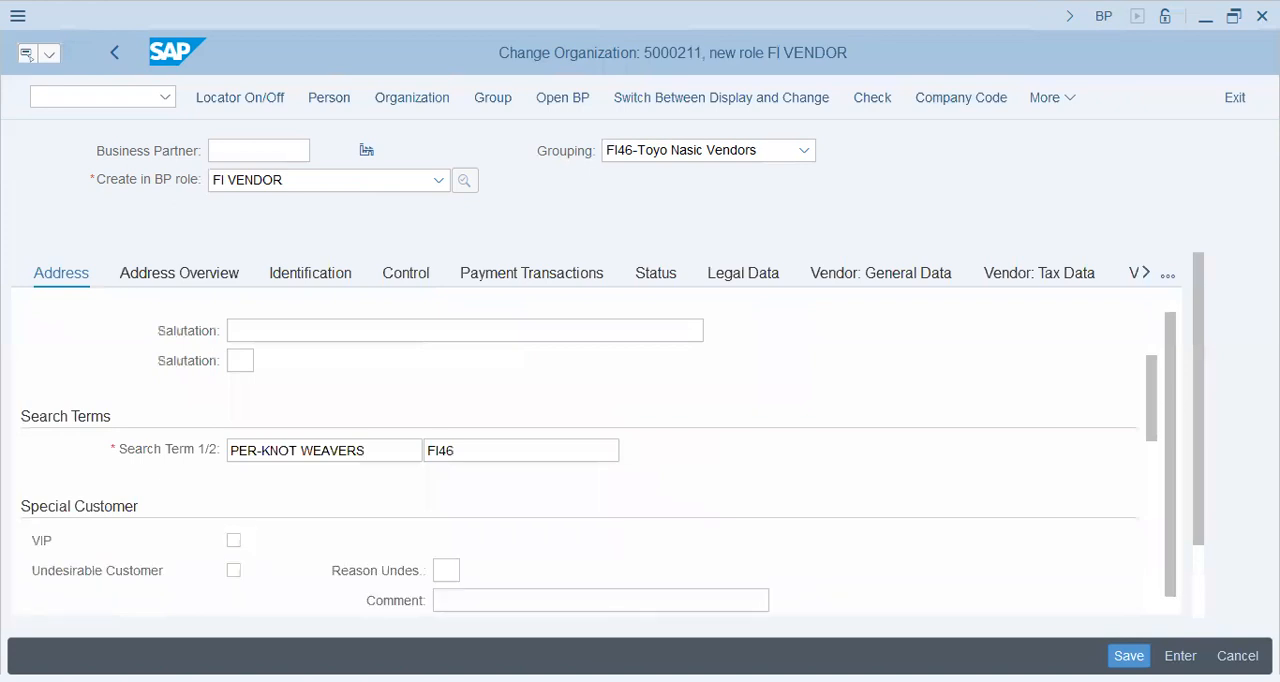
{"action": "scroll", "coordinate": [578, 450], "scroll_direction": "down", "scroll_amount": 4}
{"action": "scroll", "coordinate": [578, 450], "scroll_direction": "down", "scroll_amount": 3}
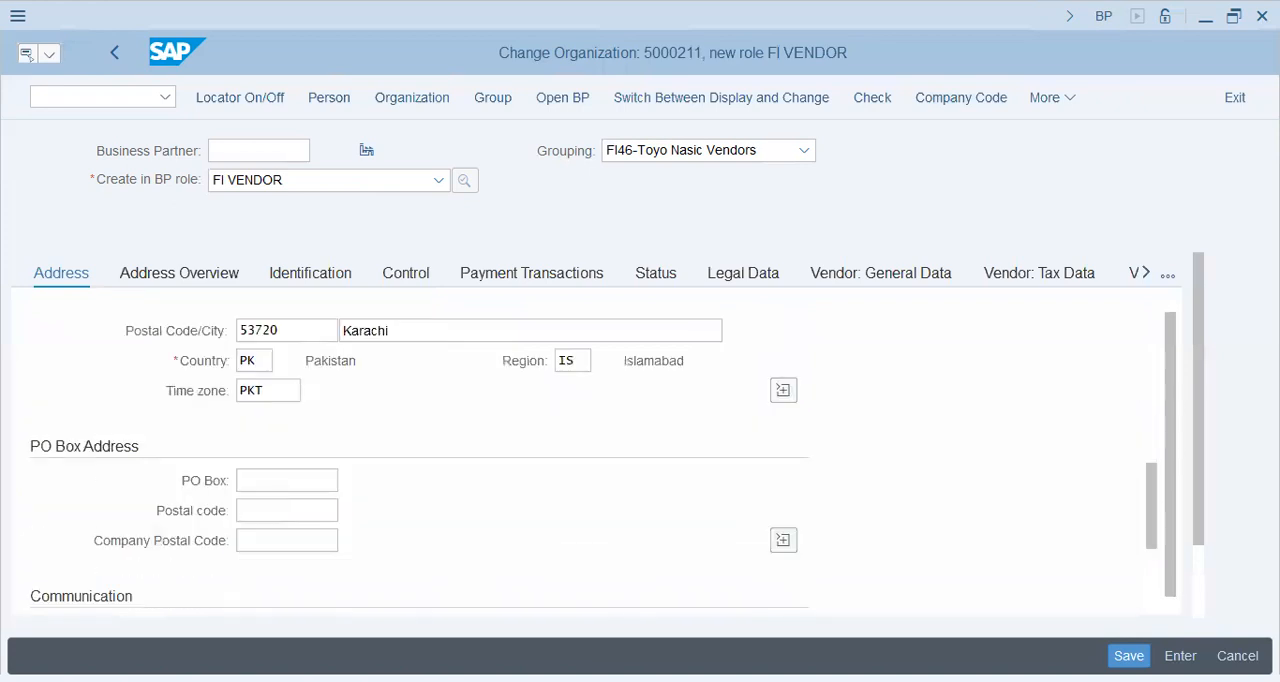
{"action": "scroll", "coordinate": [498, 478], "scroll_direction": "down", "scroll_amount": 3}
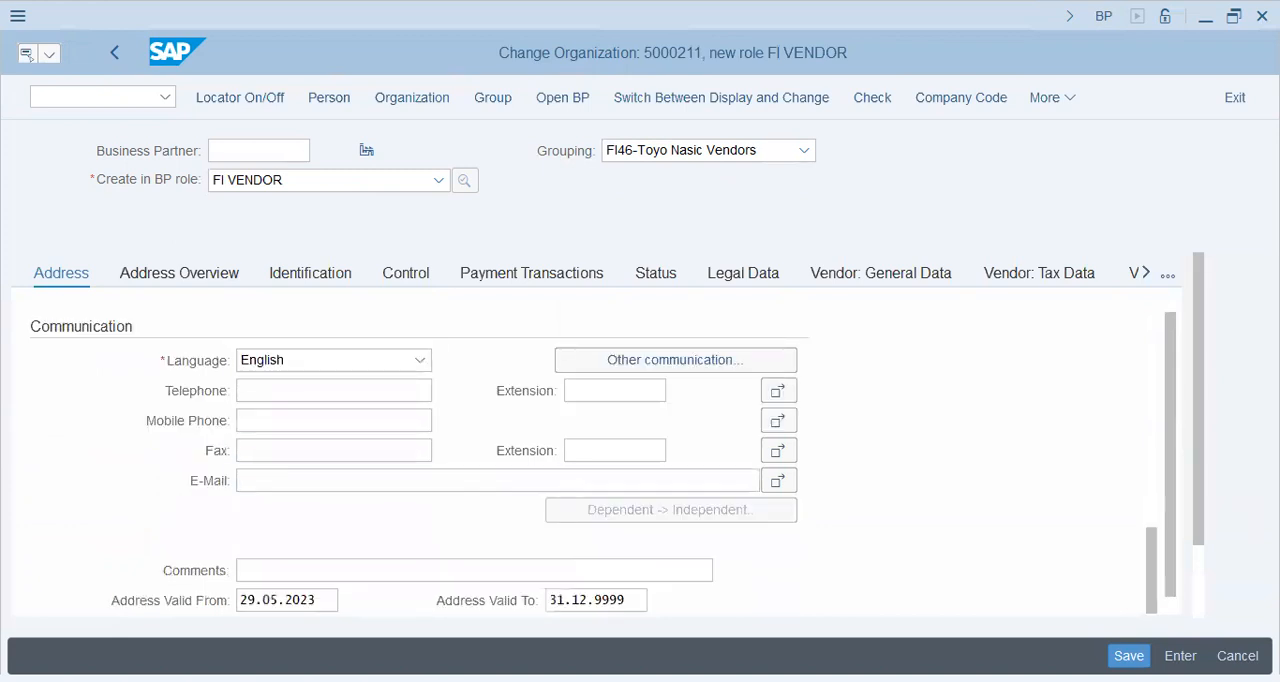
{"action": "left_click", "coordinate": [1129, 656]}
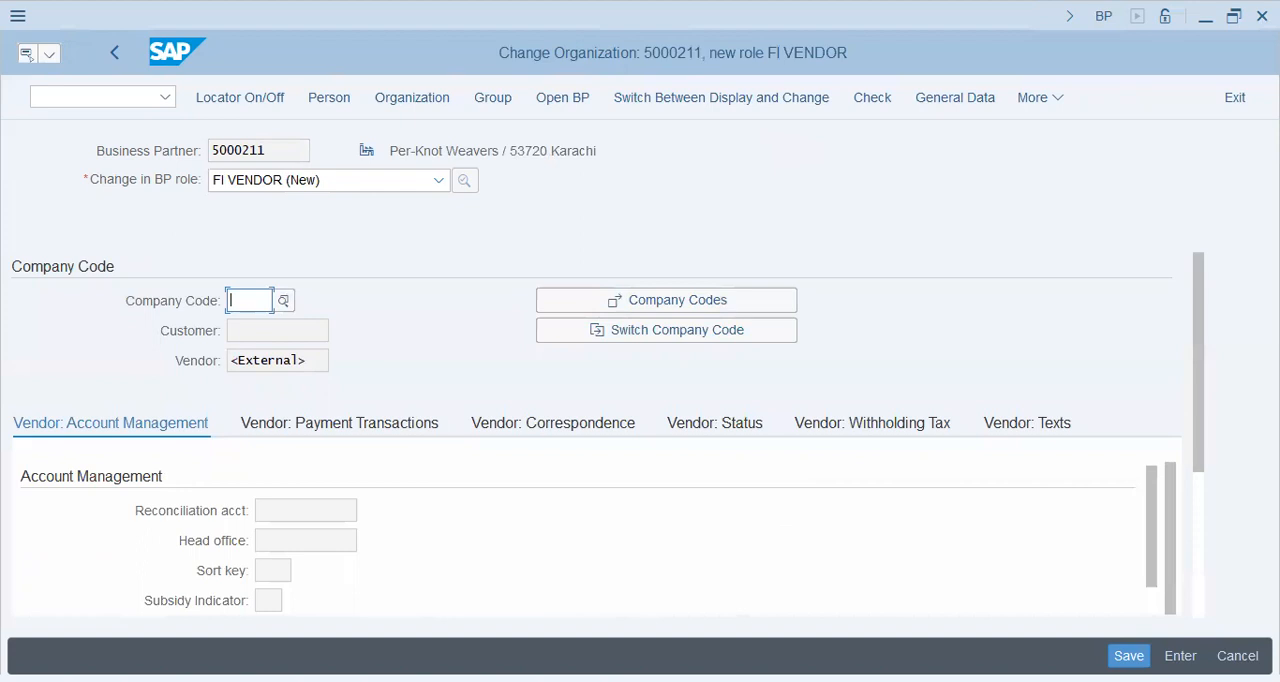
{"action": "type", "text": "FI46"}
{"action": "key", "text": "Return"}
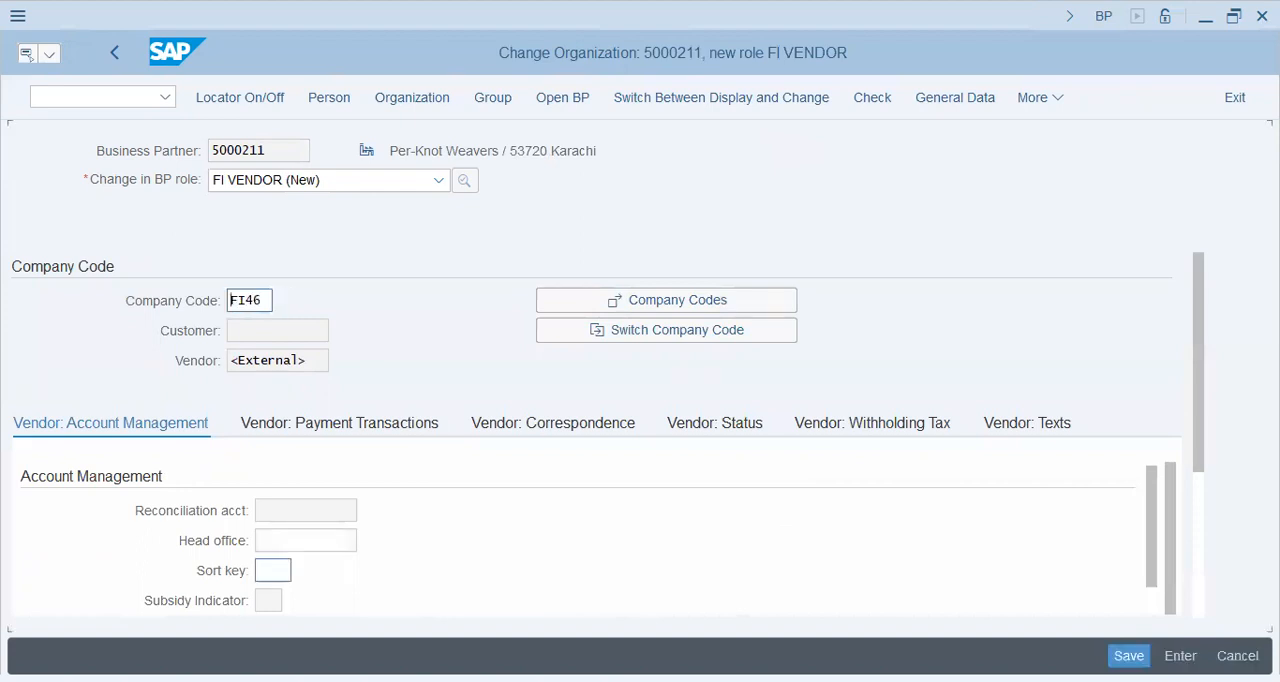
Step: Set the sort key to 014 in the vendor's account management data for company code FI46
{"action": "type", "text": "0"}
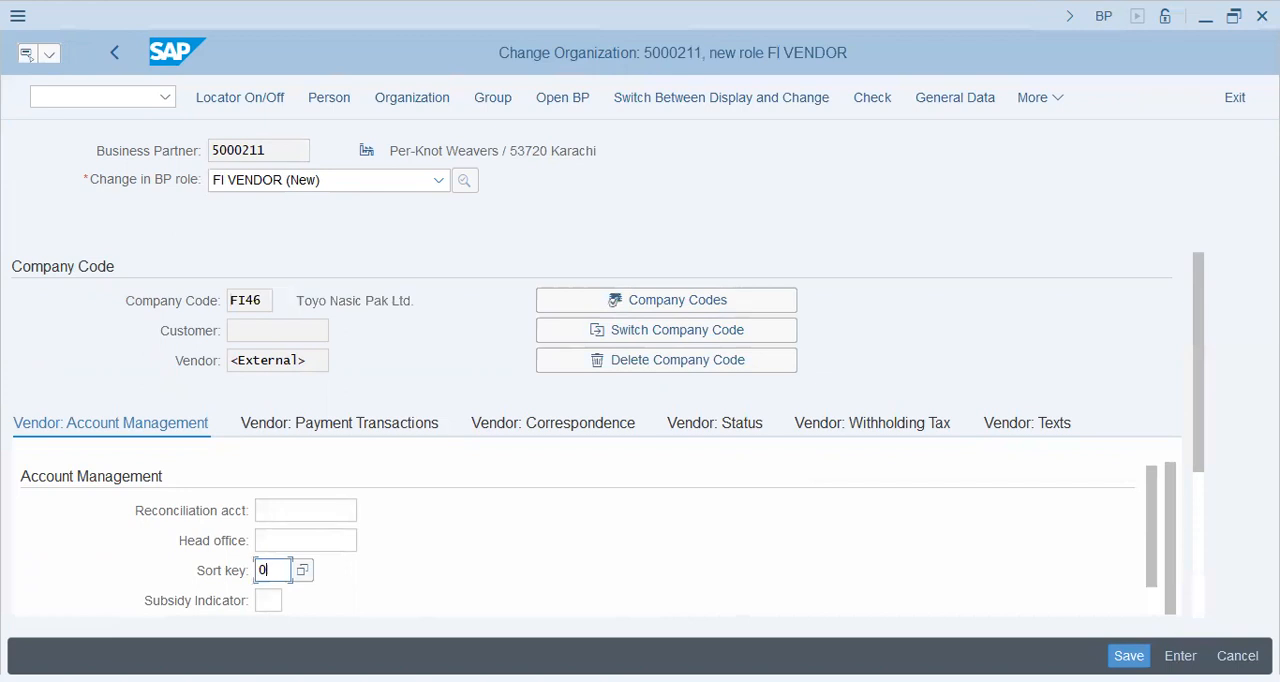
{"action": "type", "text": "14"}
{"action": "key", "text": "shift+Tab"}
{"action": "left_click", "coordinate": [305, 510]}
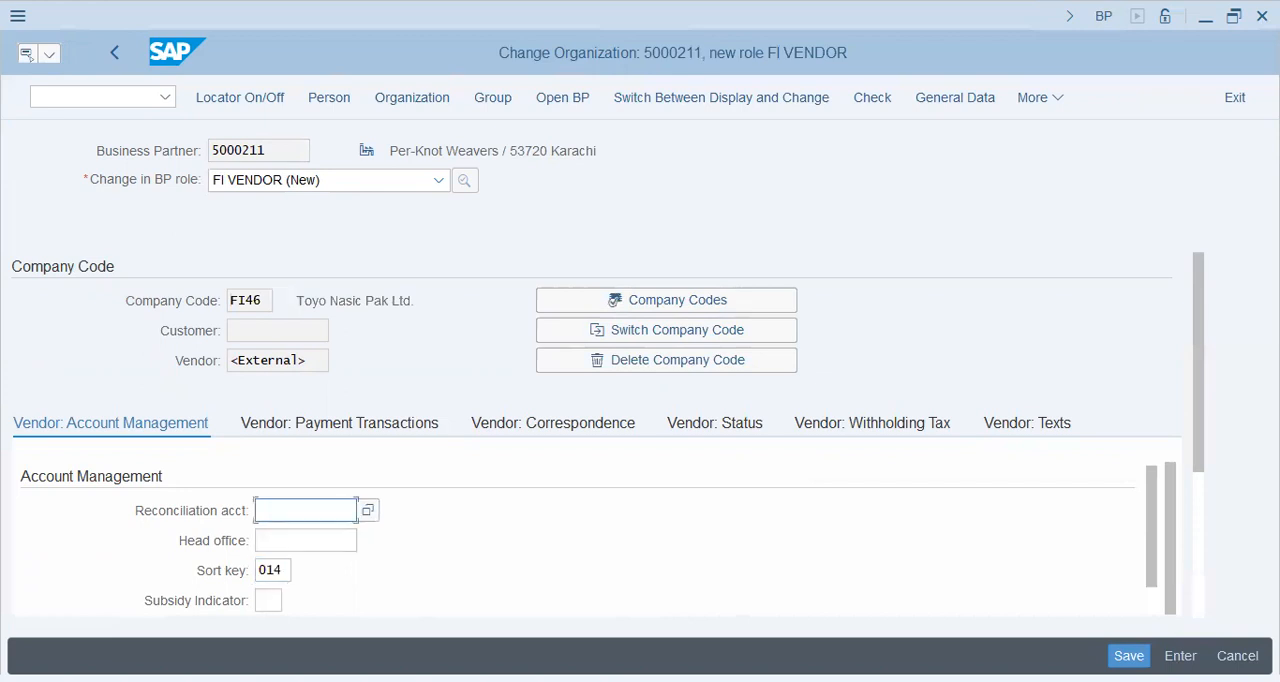
Step: Leave the business partner and switch to transaction FS00
{"action": "left_click", "coordinate": [85, 99]}
{"action": "type", "text": "/"}
{"action": "type", "text": "N"}
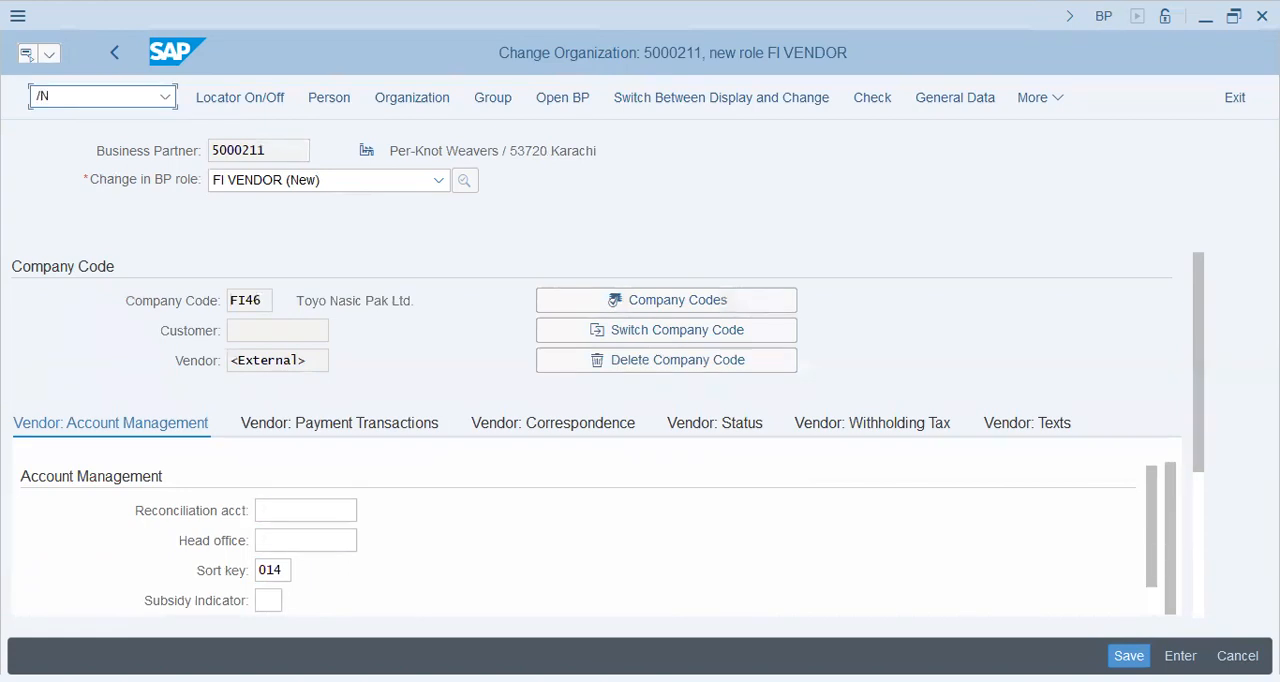
{"action": "type", "text": "FS00"}
{"action": "key", "text": "Return"}
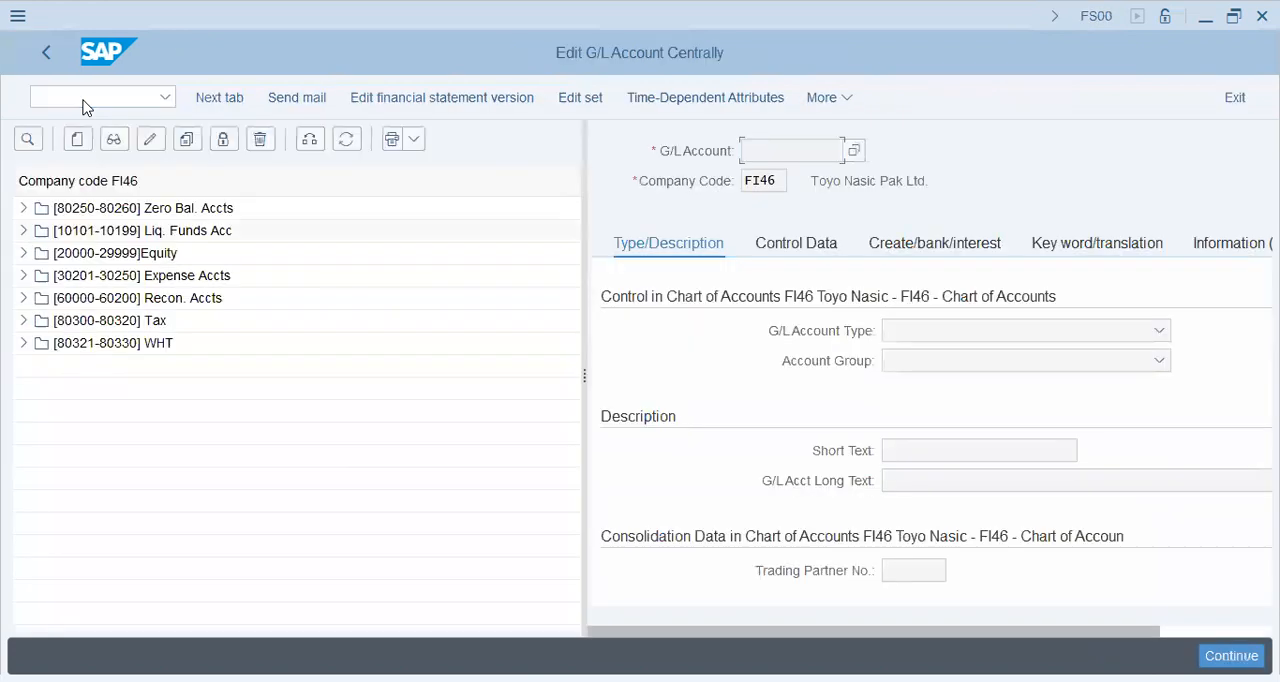
Step: Display the local vendors' reconciliation account from the Recon. Accts group of company code FI46
{"action": "double_click", "coordinate": [42, 302]}
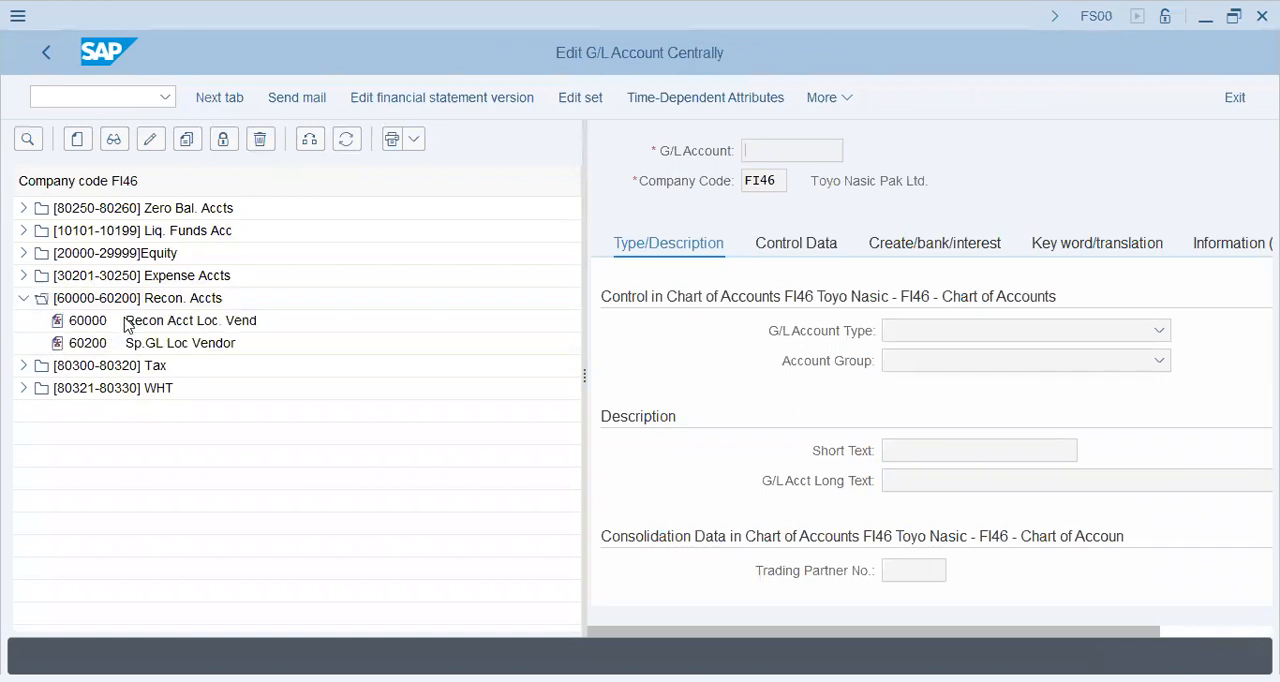
{"action": "left_click", "coordinate": [128, 322]}
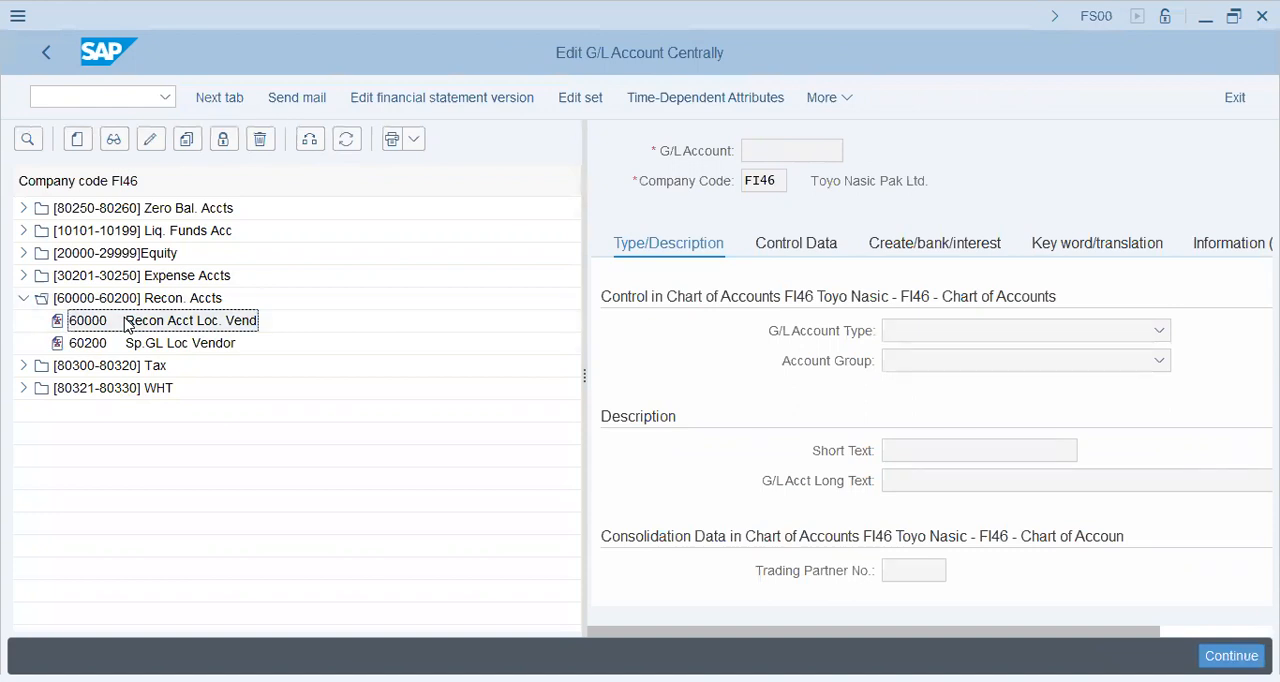
{"action": "double_click", "coordinate": [127, 325]}
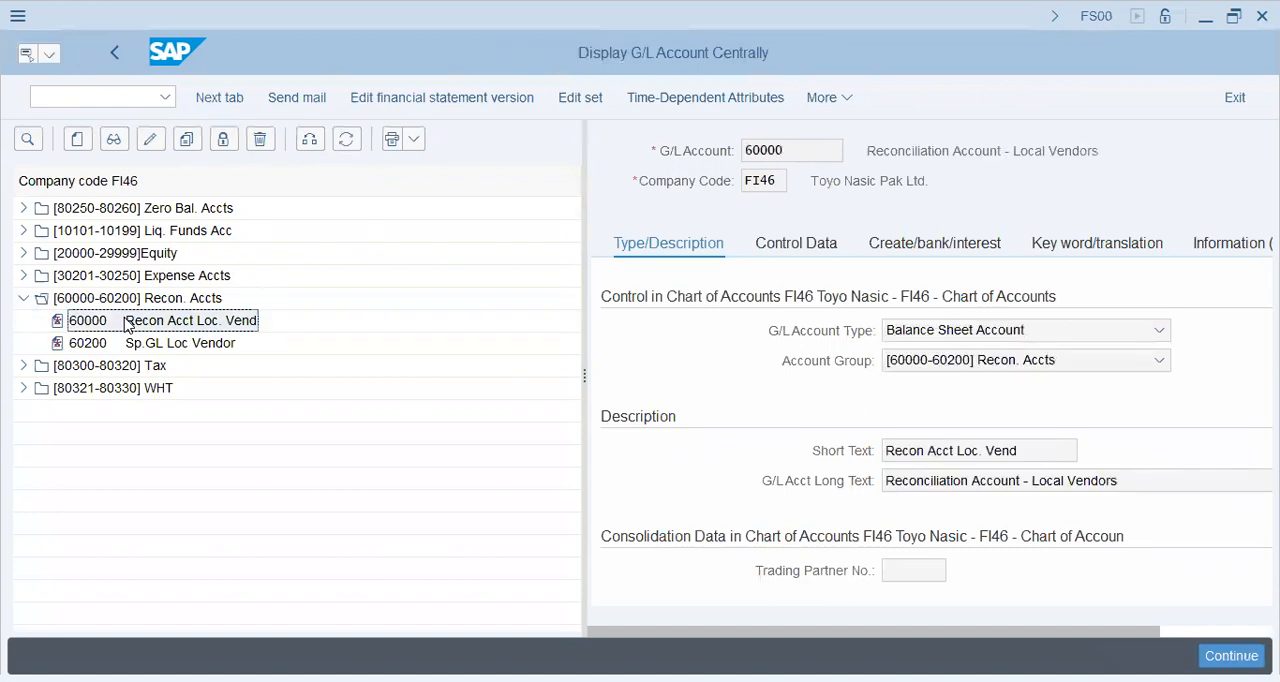
Step: Return to transaction BP and open the Per-Knot Weavers business partner by its number
{"action": "left_click", "coordinate": [133, 93]}
{"action": "type", "text": "/"}
{"action": "type", "text": "nfsp0"}
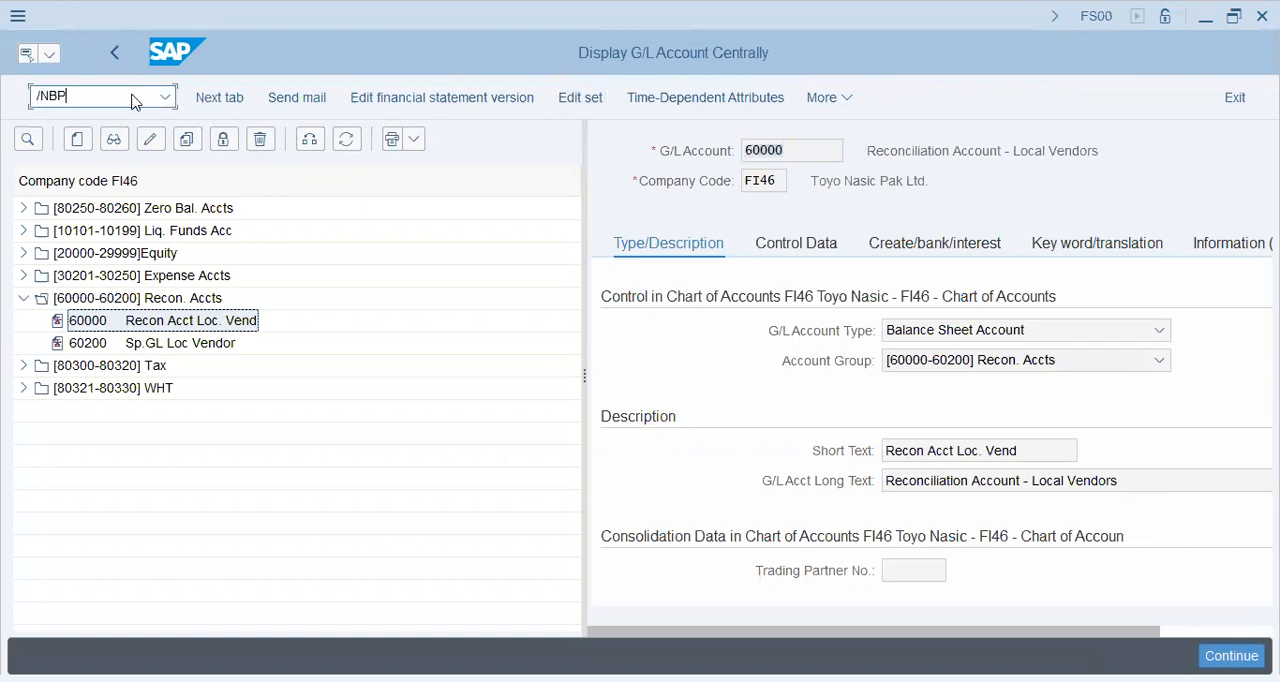
{"action": "key", "text": "Return"}
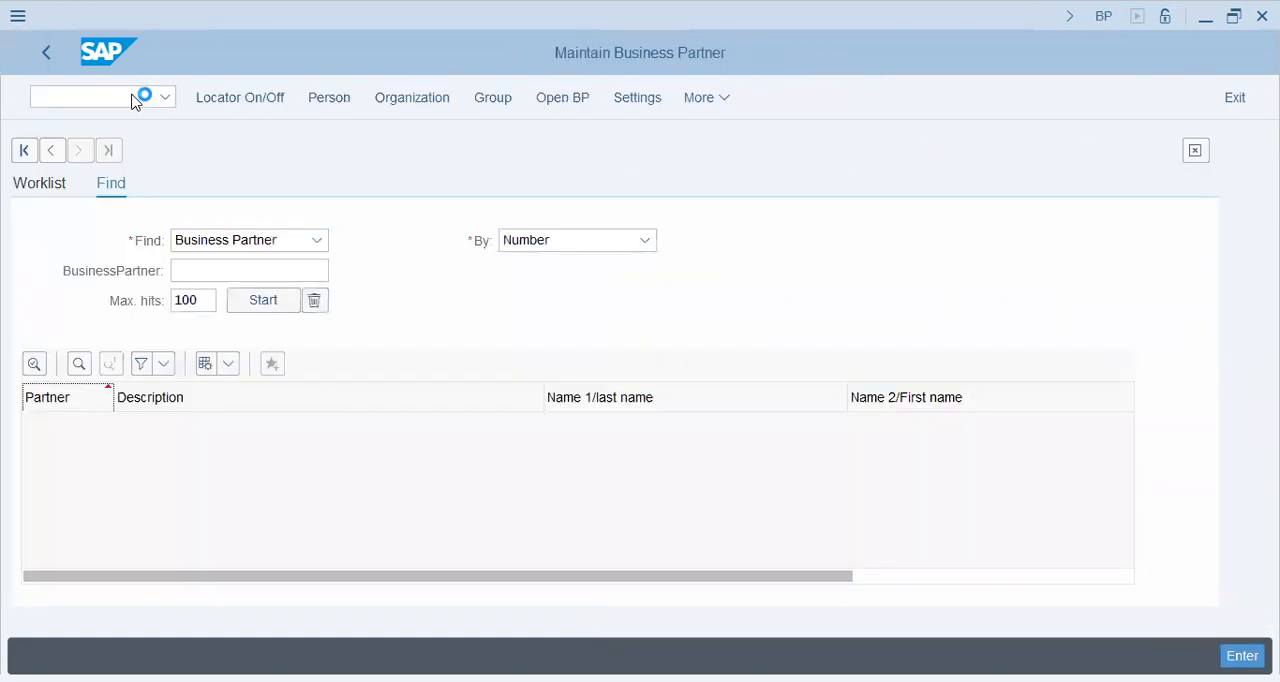
{"action": "type", "text": "000"}
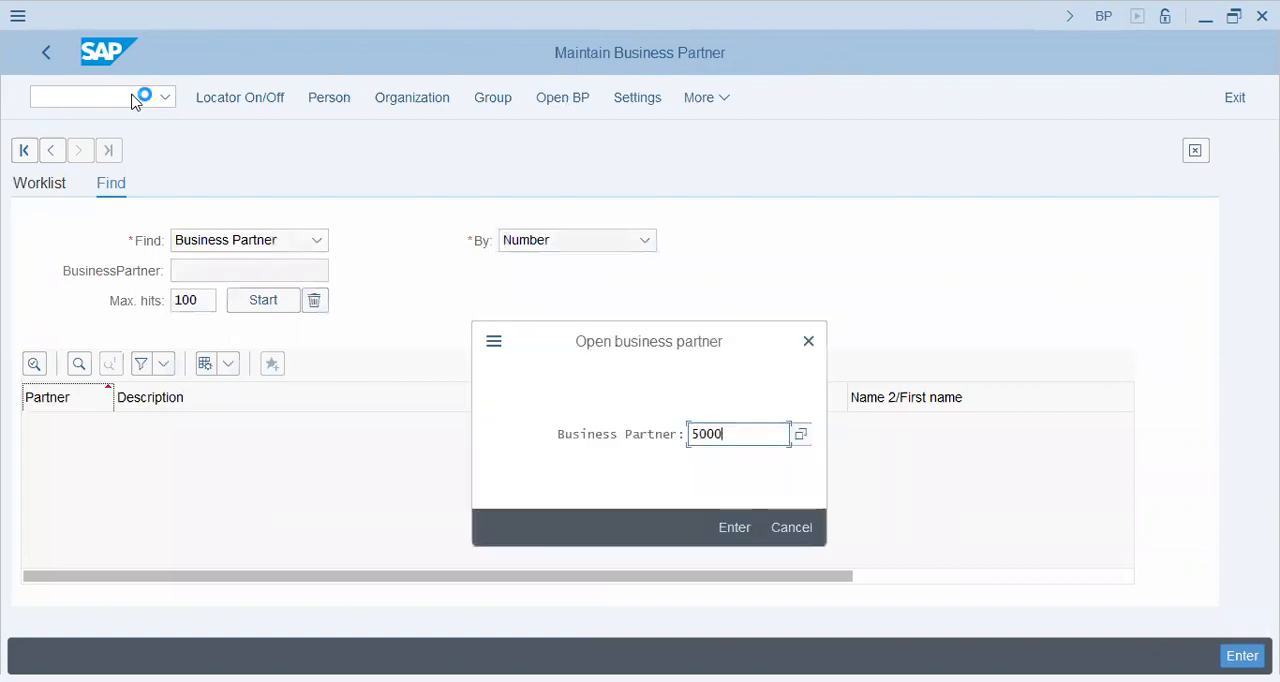
{"action": "type", "text": "211"}
{"action": "key", "text": "Return"}
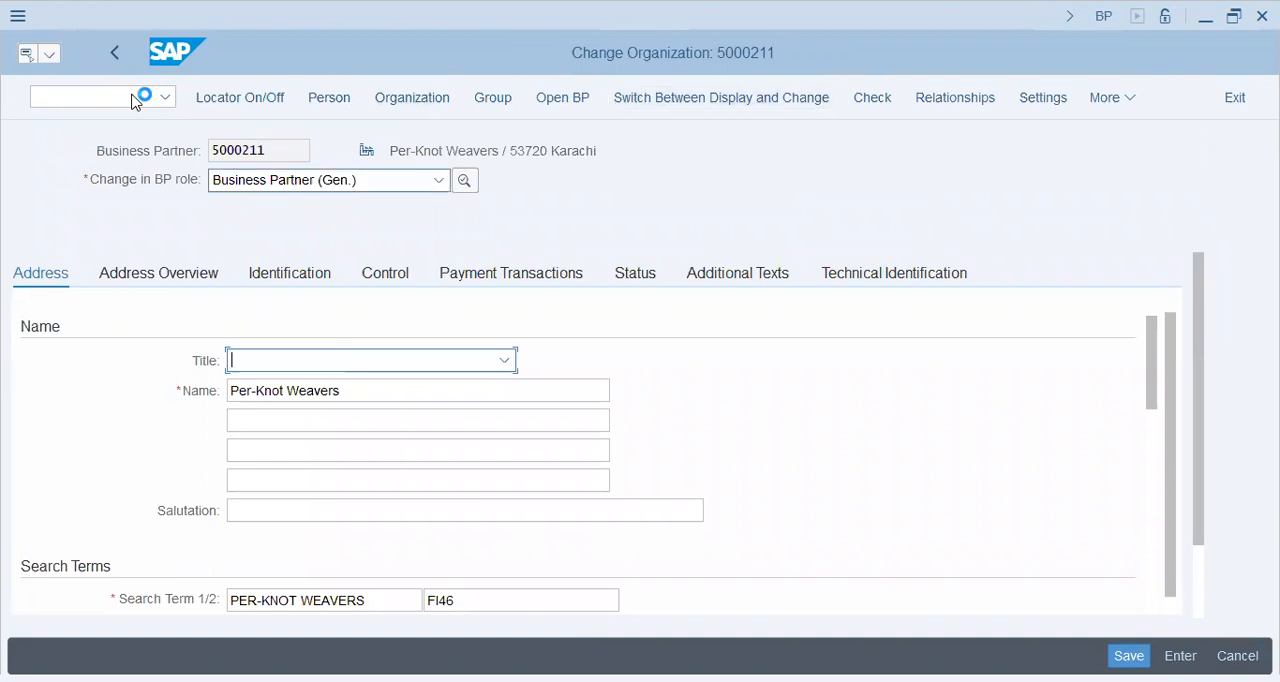
Step: Assign the FI VENDOR role to Per-Knot Weavers and enter company code FI46 in its company code data
{"action": "left_click", "coordinate": [438, 180]}
{"action": "scroll", "coordinate": [324, 465], "scroll_direction": "down", "scroll_amount": 3}
{"action": "scroll", "coordinate": [290, 400], "scroll_direction": "down", "scroll_amount": 6}
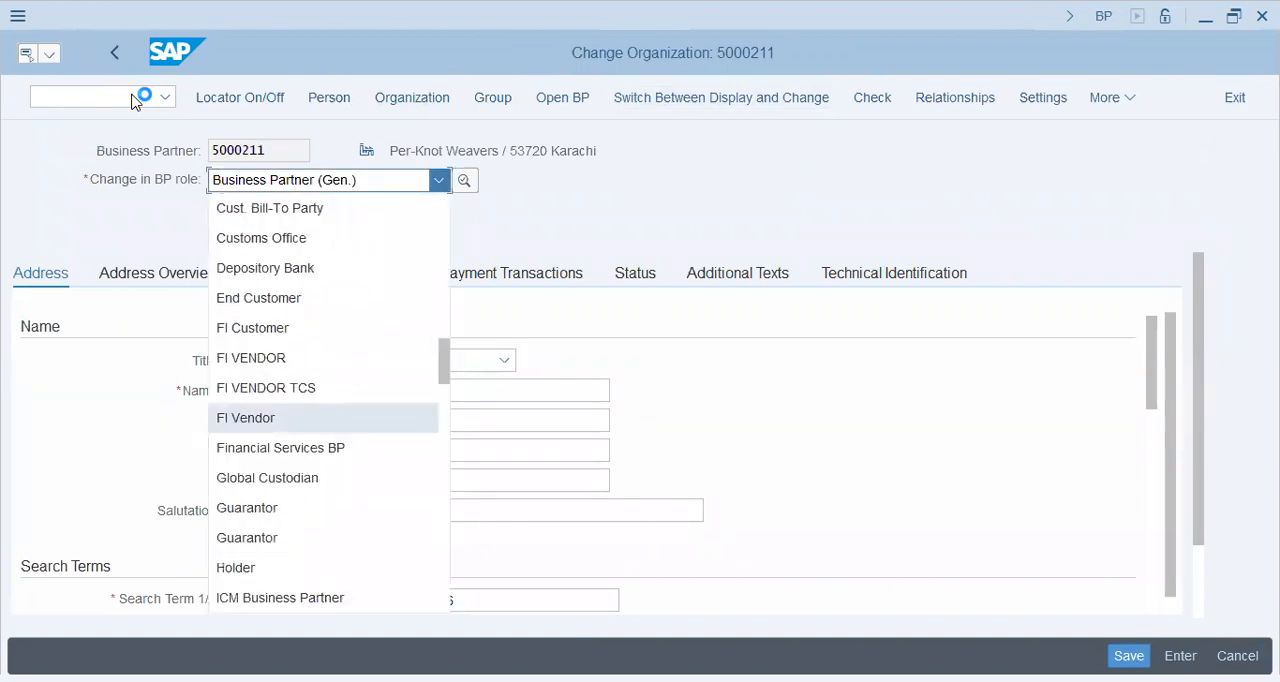
{"action": "left_click", "coordinate": [252, 358]}
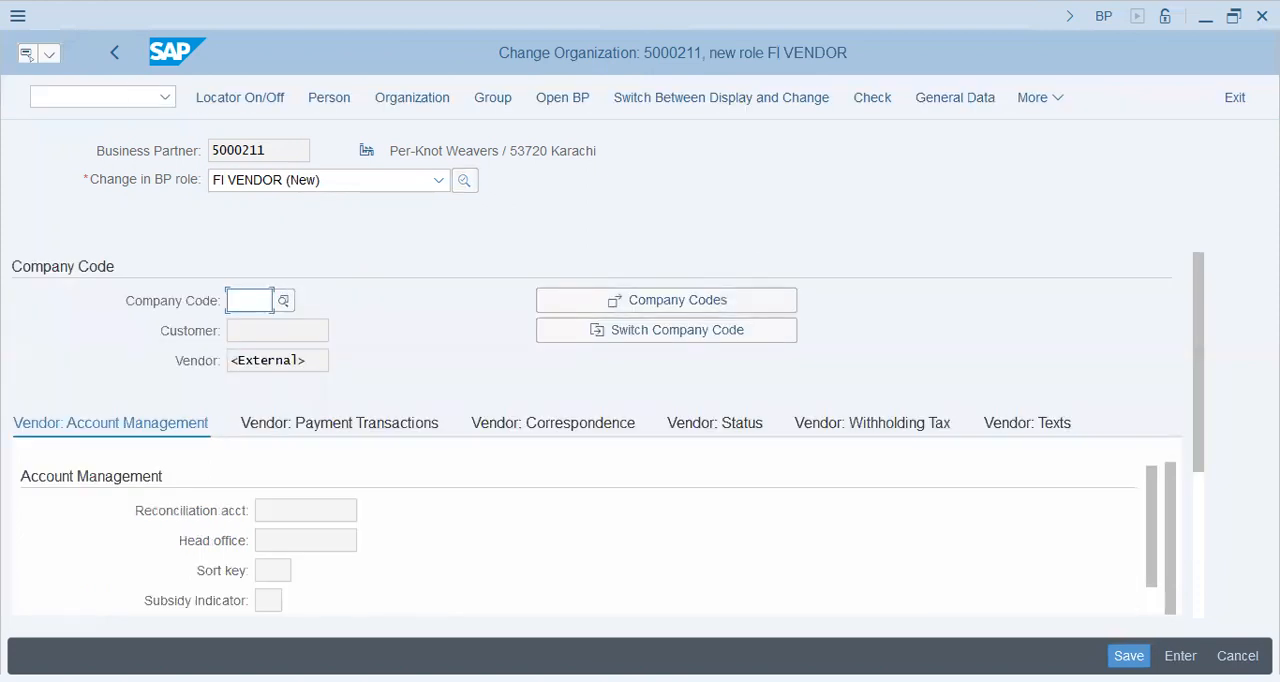
{"action": "key", "text": "F4"}
{"action": "type", "text": "FI46"}
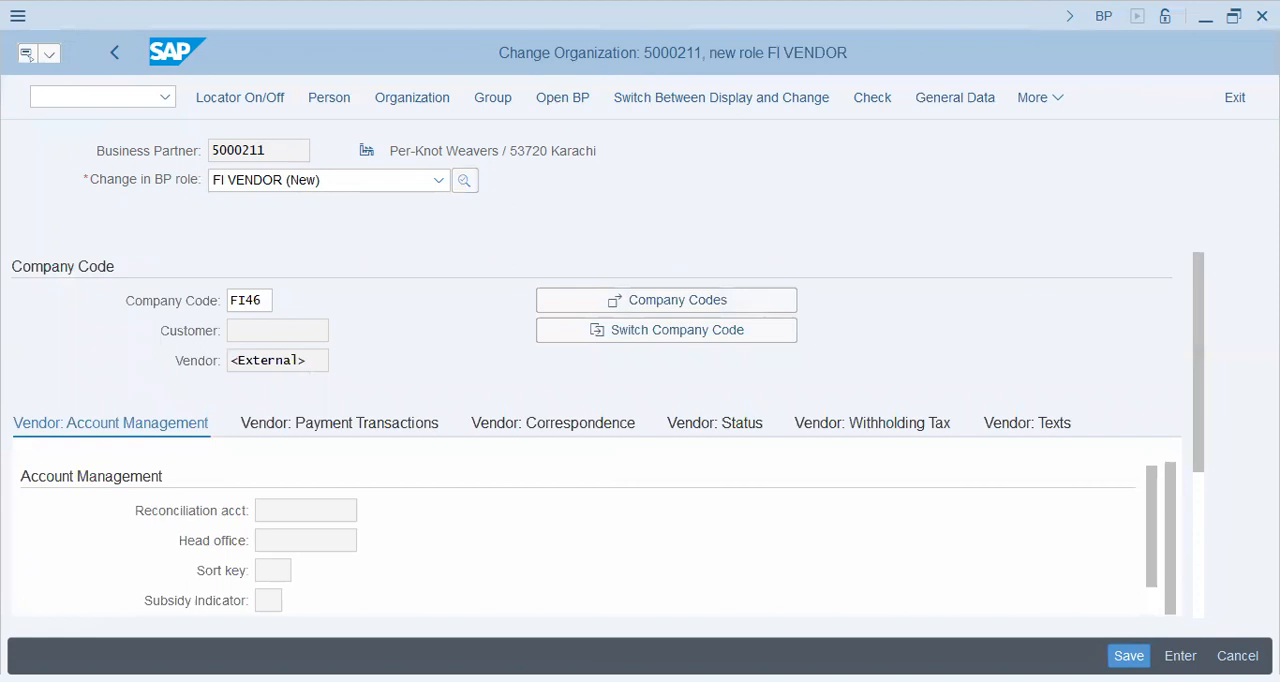
{"action": "key", "text": "Return"}
Step: Set the vendor's reconciliation account to 60000 and the sort key to 014, and save the business partner
{"action": "type", "text": "60000"}
{"action": "key", "text": "Tab"}
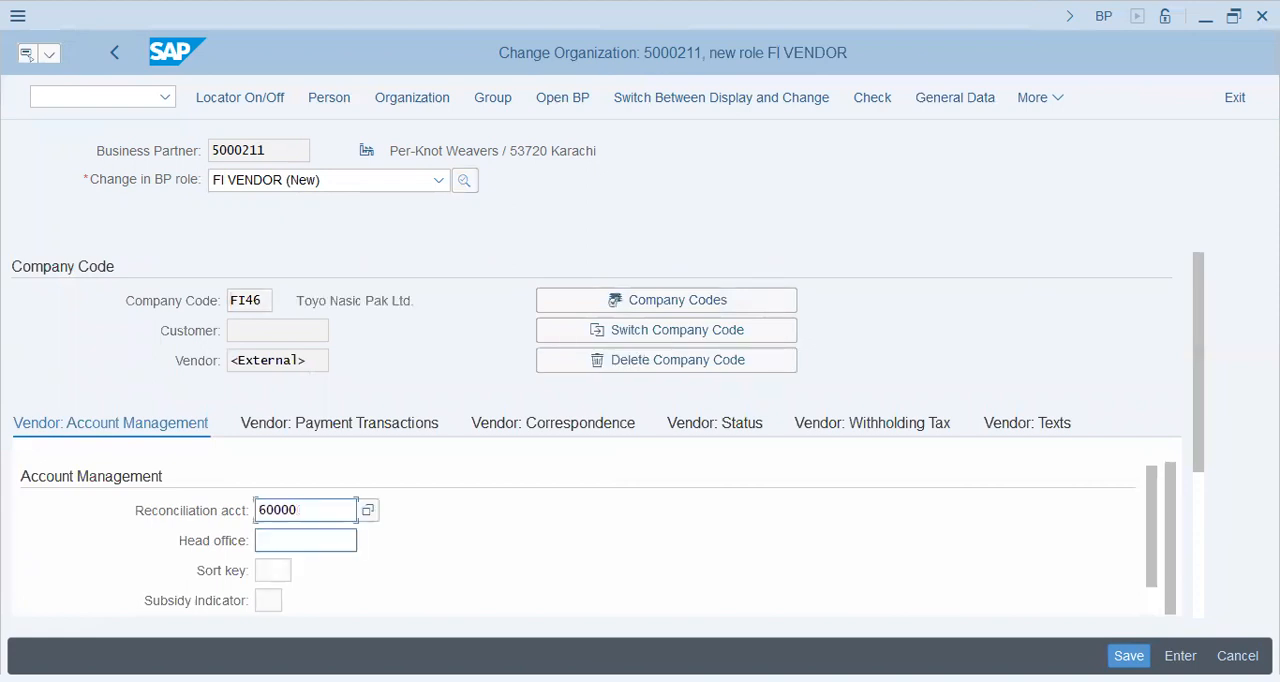
{"action": "key", "text": "Tab"}
{"action": "type", "text": "0"}
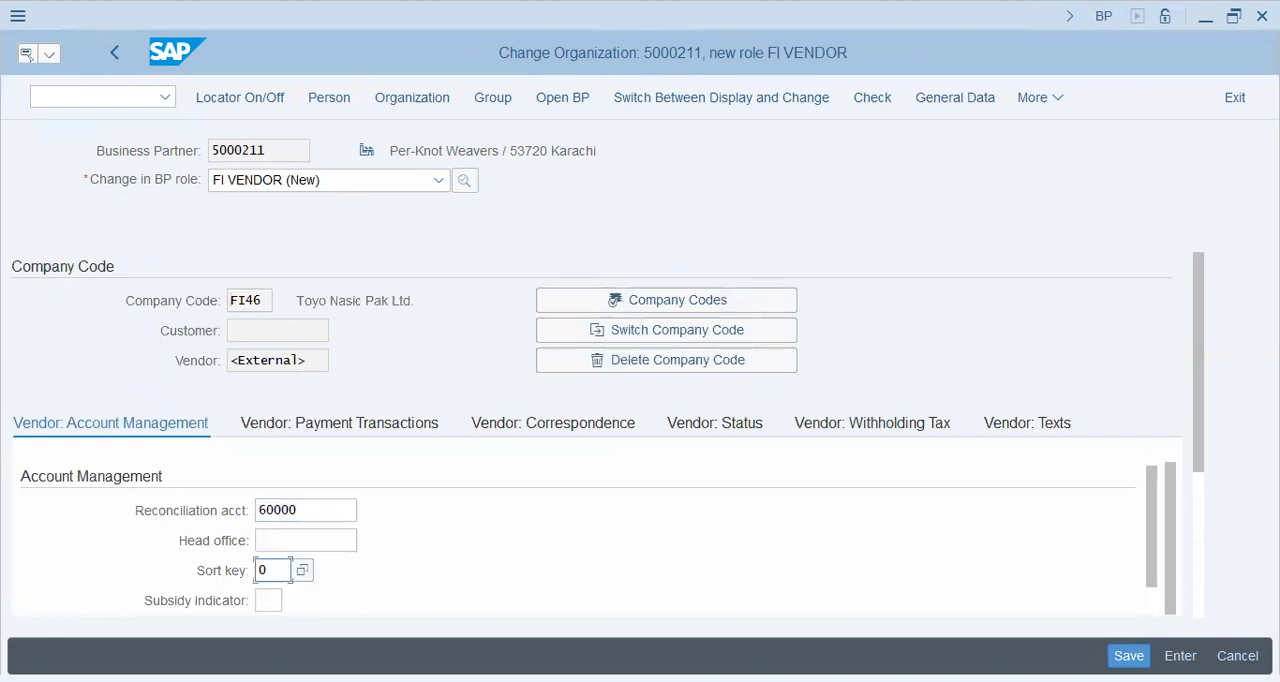
{"action": "type", "text": "14"}
{"action": "key", "text": "Return"}
{"action": "left_click", "coordinate": [1129, 656]}
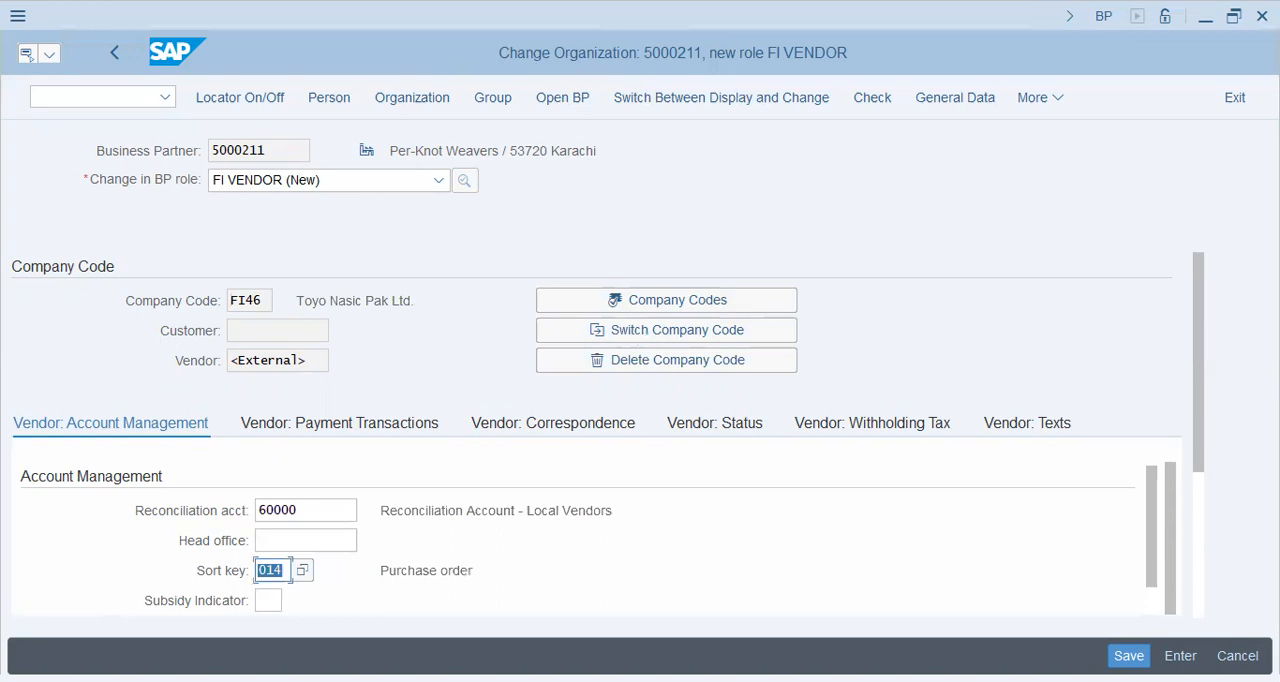
Step: Save the FI VENDOR company code data of Per-Knot Weavers
{"action": "left_click", "coordinate": [1129, 656]}
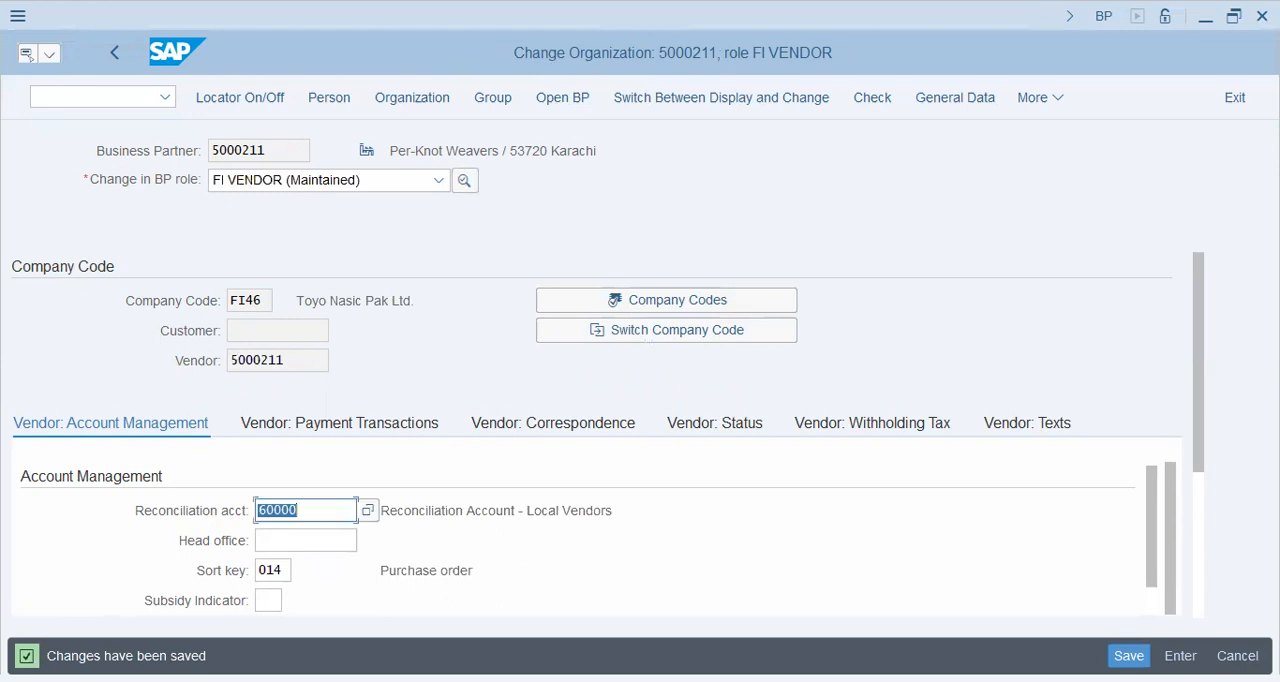
Step: Switch the role of business partner Per-Knot Weavers to MM Vendor
{"action": "left_click", "coordinate": [212, 180]}
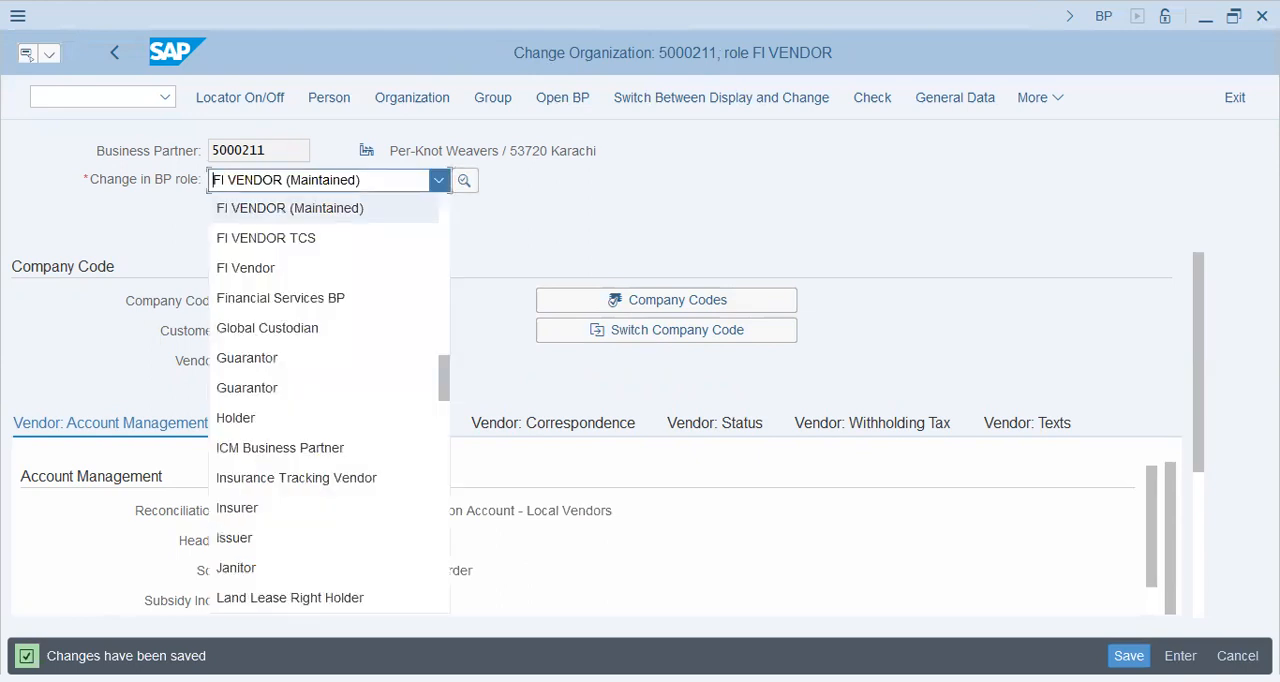
{"action": "left_click", "coordinate": [209, 180]}
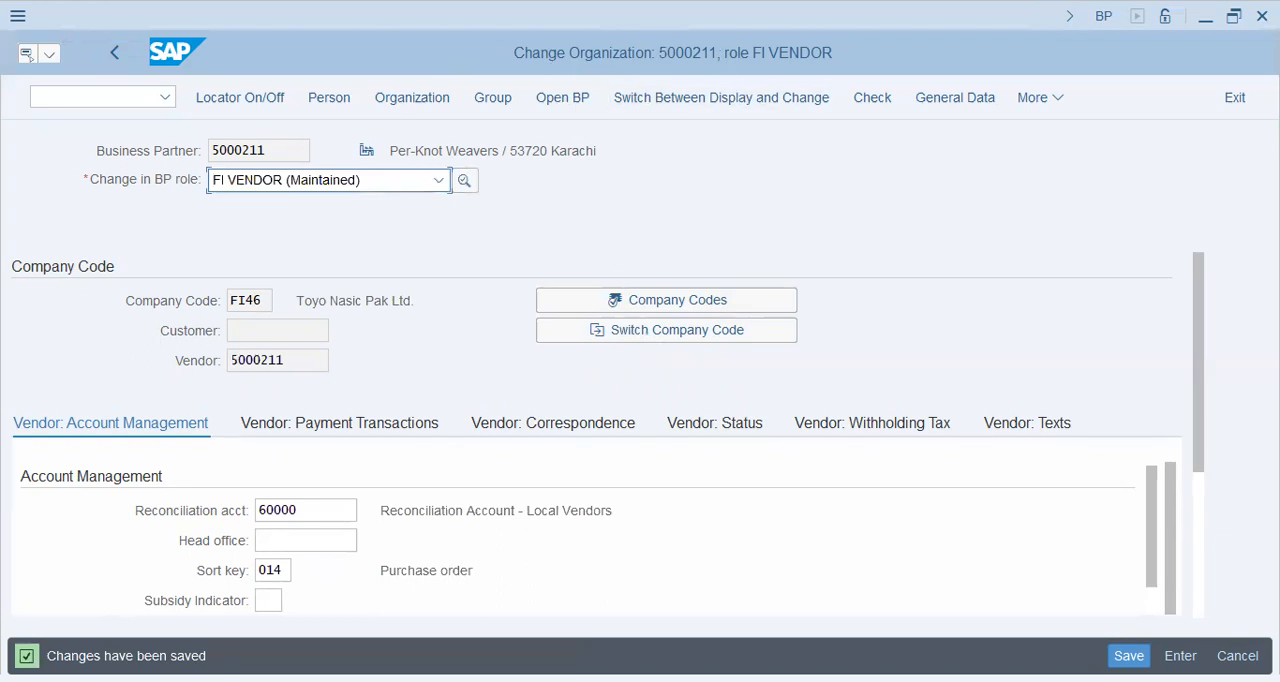
{"action": "left_click", "coordinate": [439, 181]}
{"action": "scroll", "coordinate": [330, 400], "scroll_direction": "down", "scroll_amount": 4}
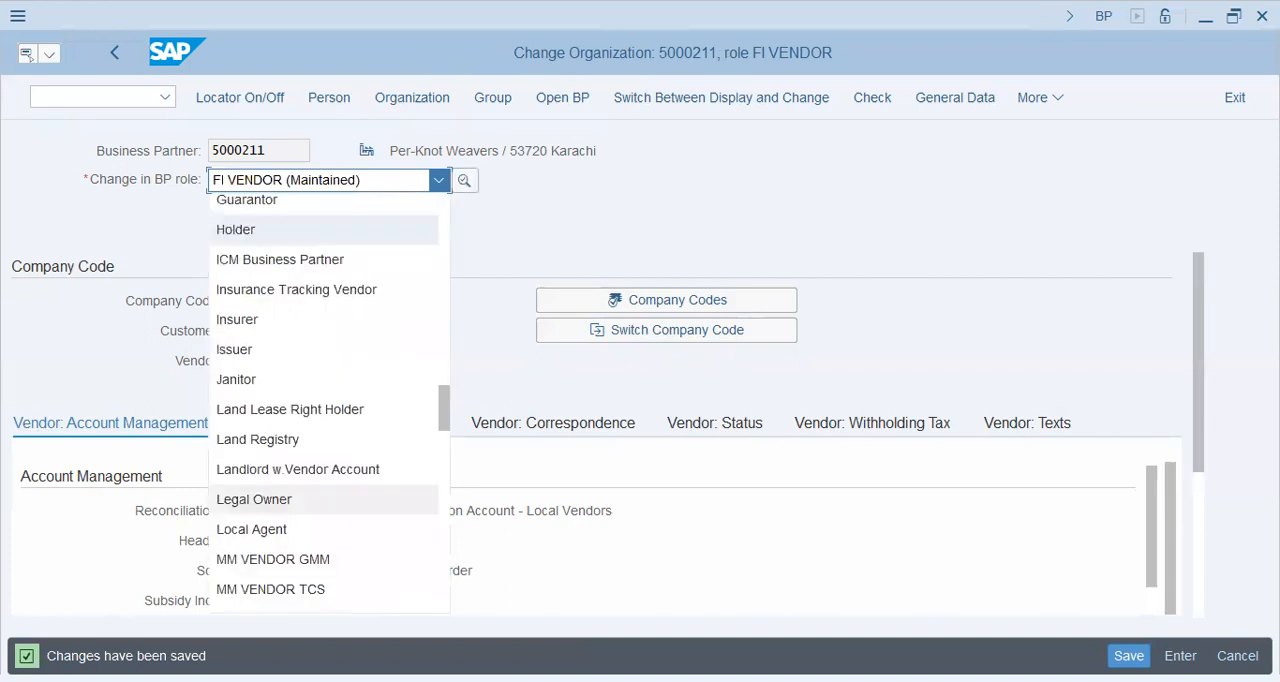
{"action": "left_click", "coordinate": [251, 448]}
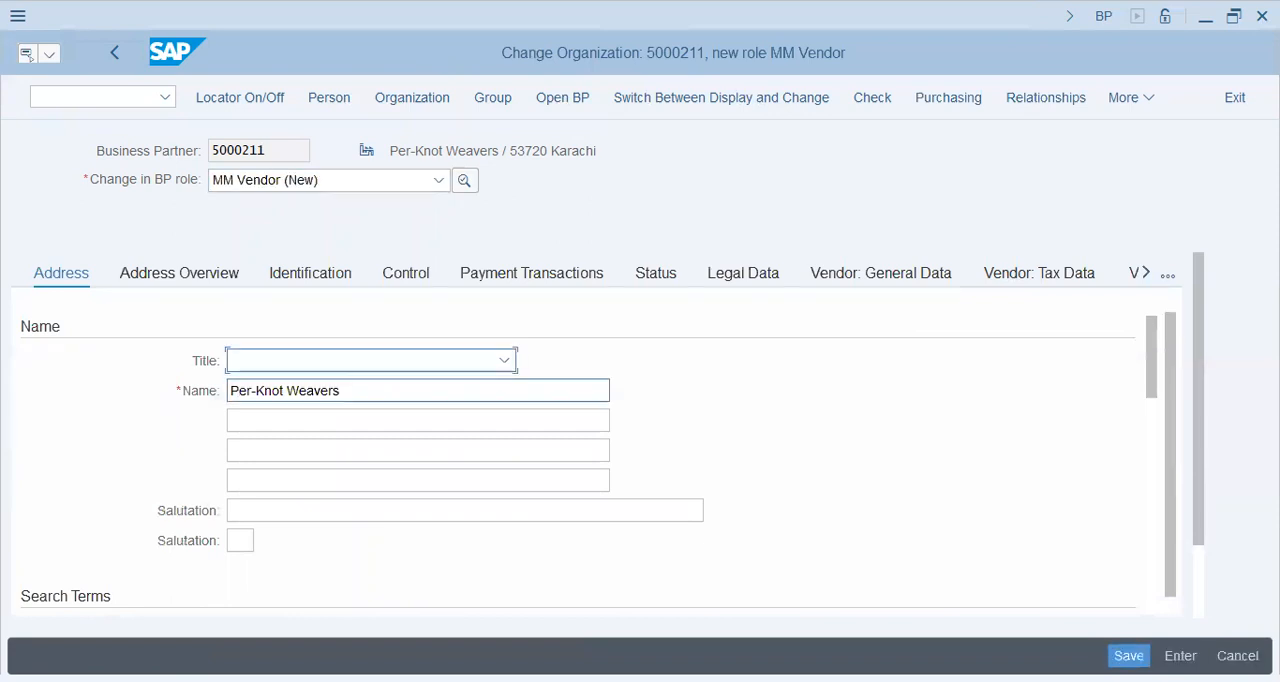
Step: Review the business partner's general address, search term and communication data under the MM Vendor role
{"action": "scroll", "coordinate": [417, 420], "scroll_direction": "down", "scroll_amount": 1}
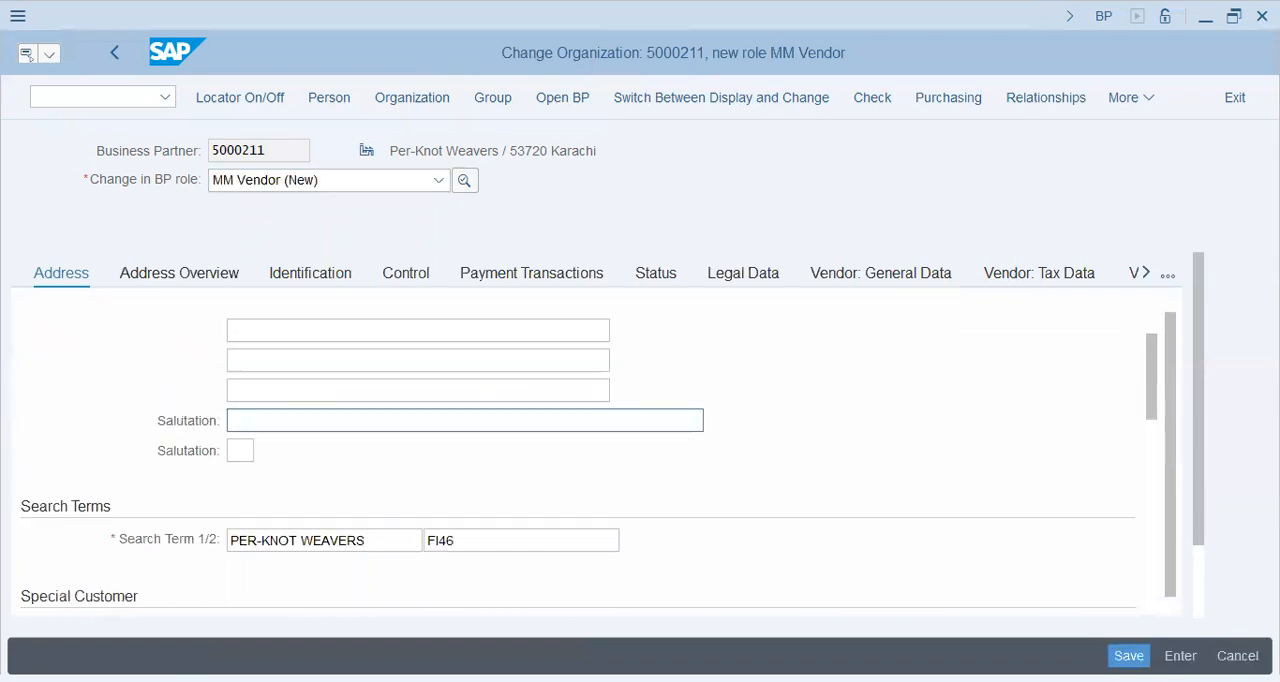
{"action": "scroll", "coordinate": [417, 420], "scroll_direction": "down", "scroll_amount": 2}
{"action": "scroll", "coordinate": [417, 420], "scroll_direction": "down", "scroll_amount": 3}
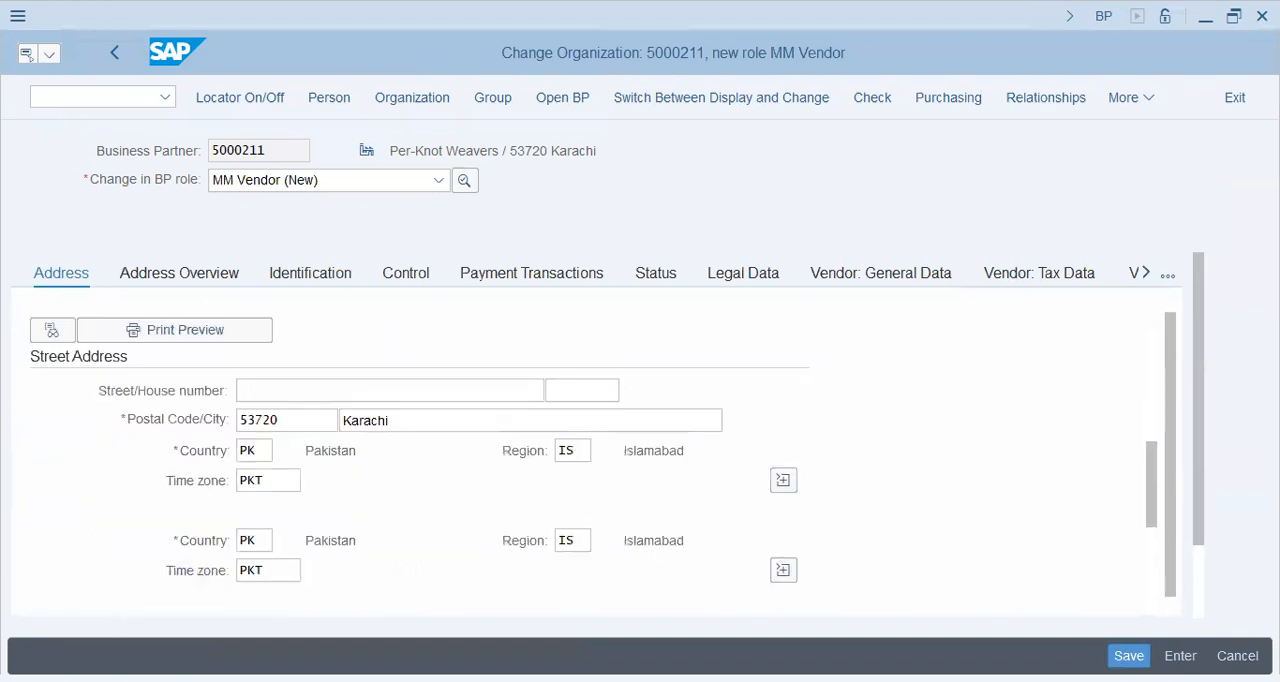
{"action": "scroll", "coordinate": [417, 420], "scroll_direction": "down", "scroll_amount": 3}
{"action": "scroll", "coordinate": [417, 420], "scroll_direction": "down", "scroll_amount": 3}
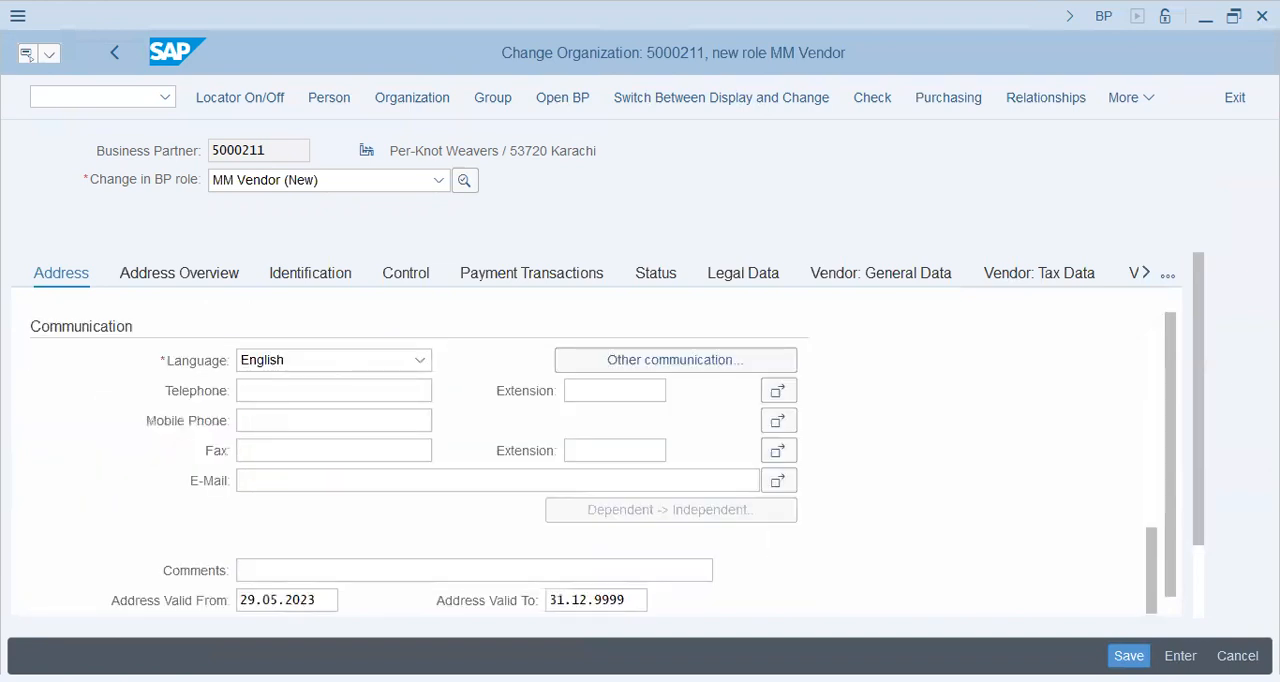
{"action": "scroll", "coordinate": [417, 420], "scroll_direction": "down", "scroll_amount": 3}
{"action": "scroll", "coordinate": [598, 464], "scroll_direction": "down", "scroll_amount": 3}
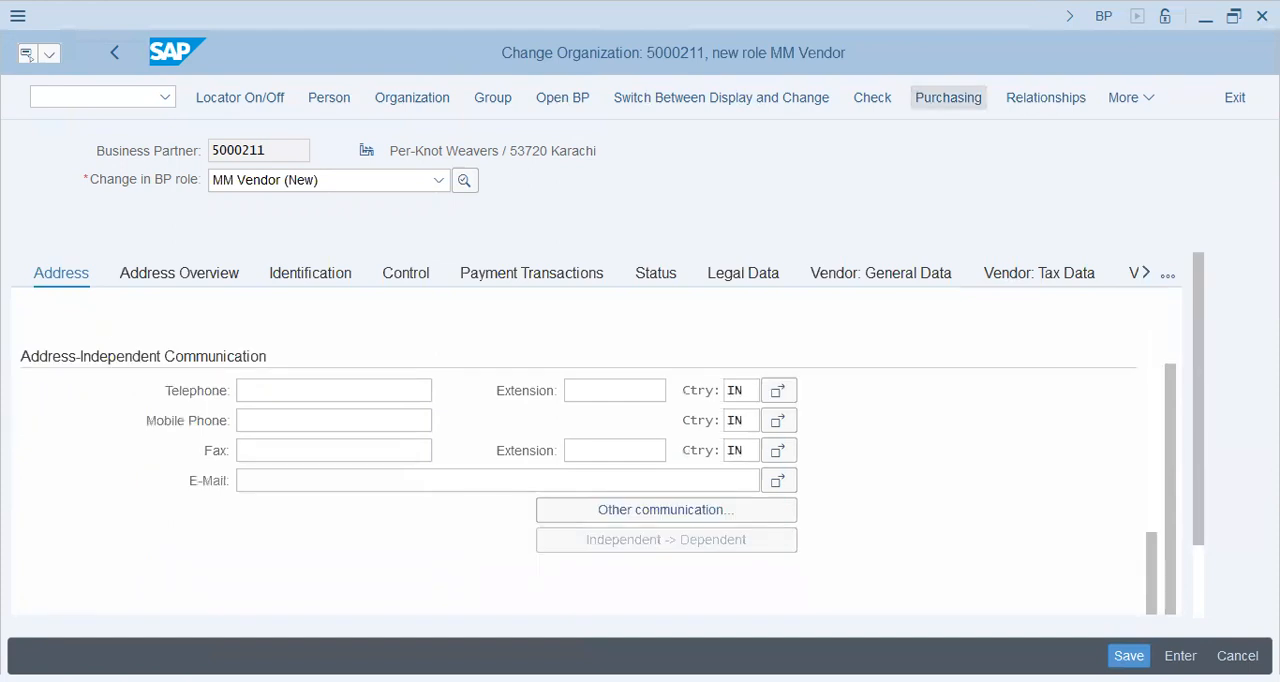
Step: Try to assign purchasing organization FI46 in the MM Vendor purchasing data, and cancel editing the business partner without saving
{"action": "left_click", "coordinate": [948, 98]}
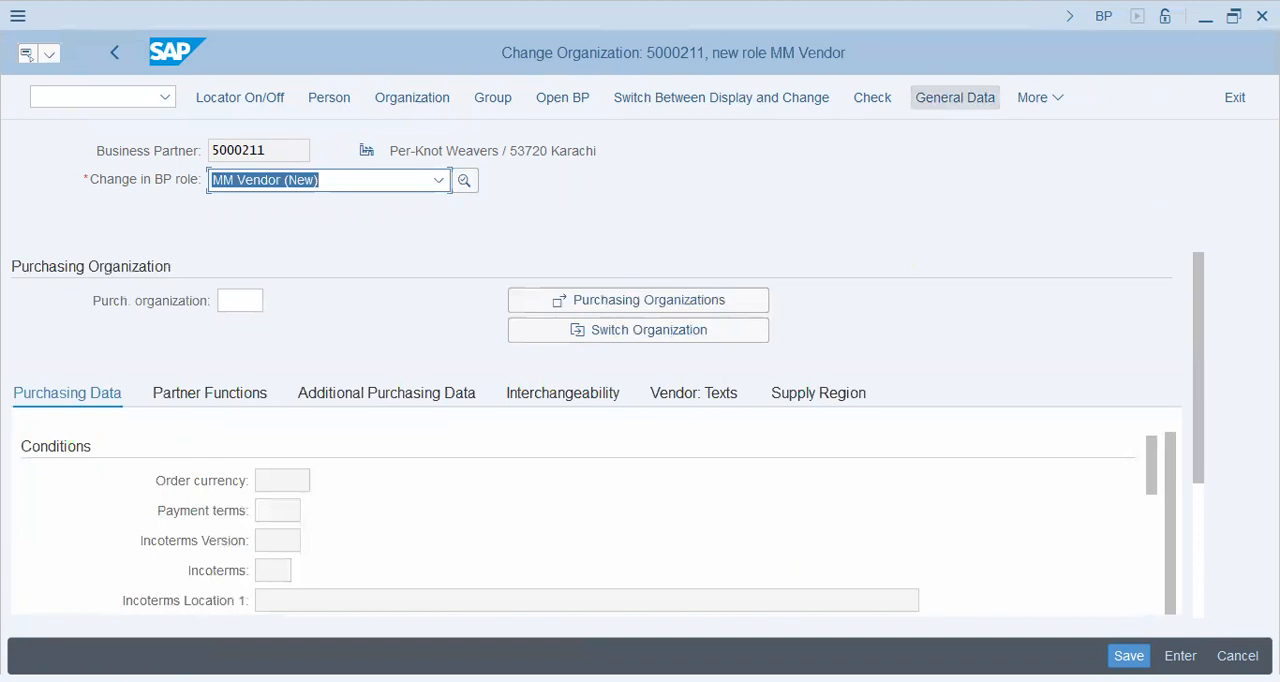
{"action": "left_click", "coordinate": [240, 300]}
{"action": "type", "text": "fi46"}
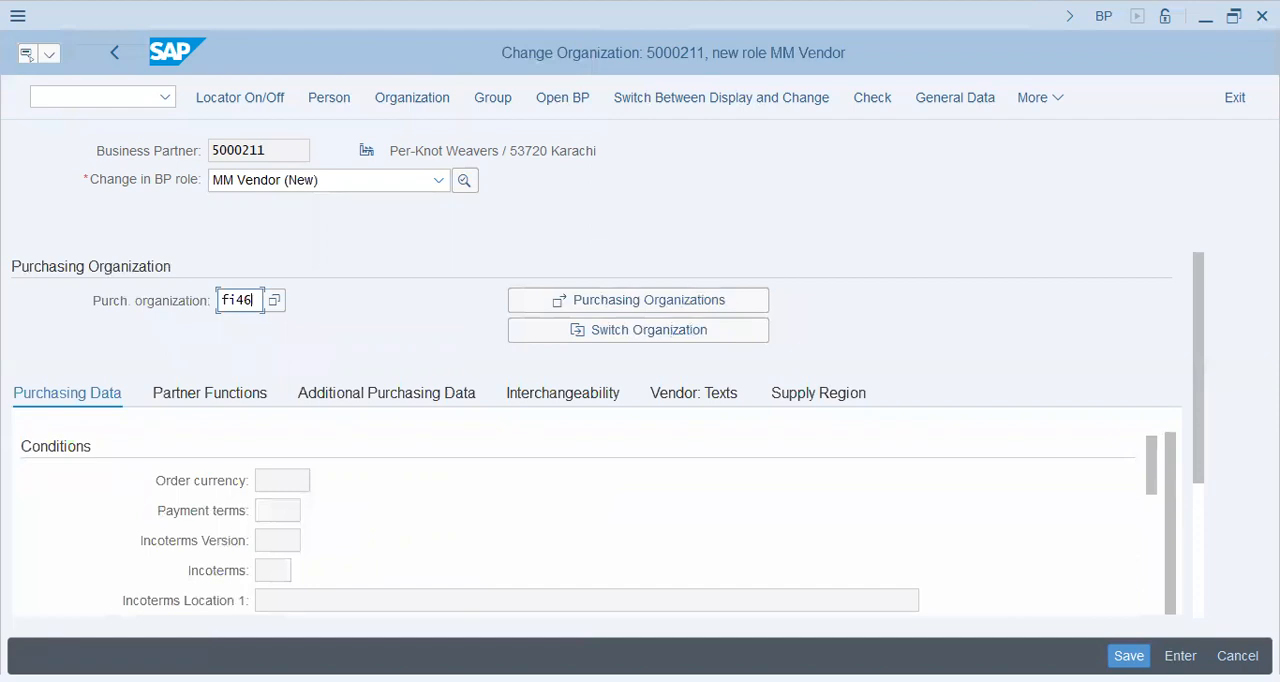
{"action": "key", "text": "Return"}
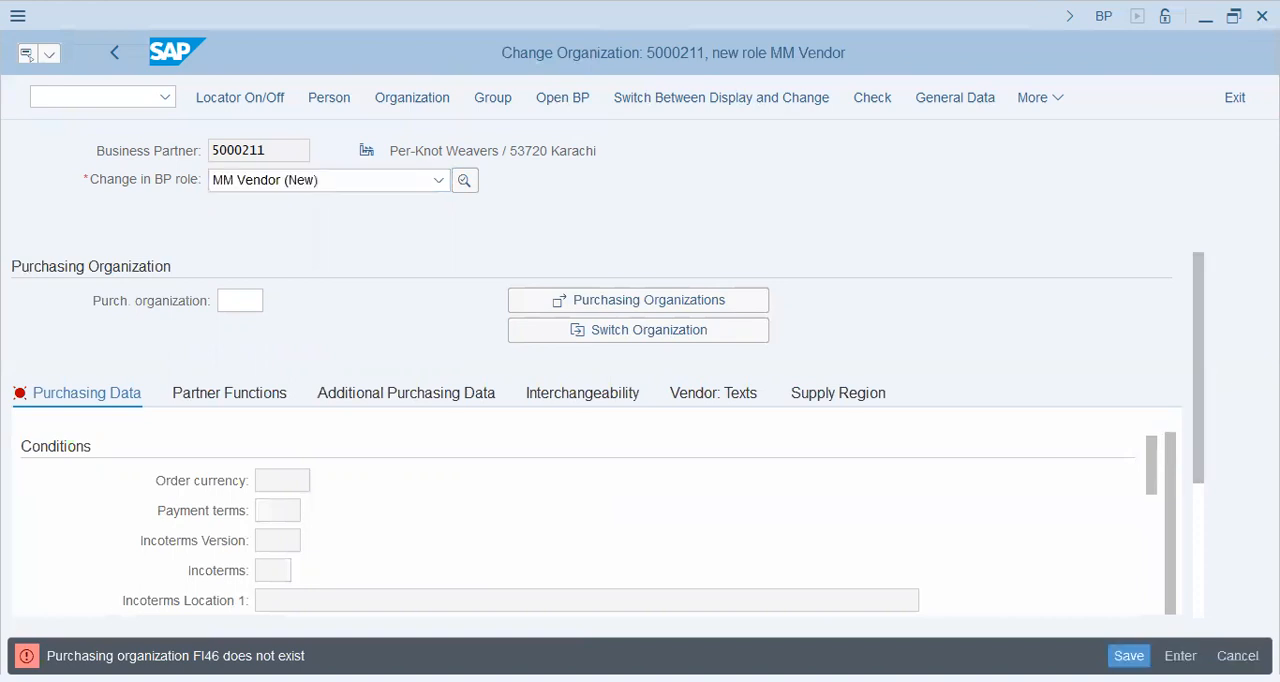
{"action": "key", "text": "F12"}
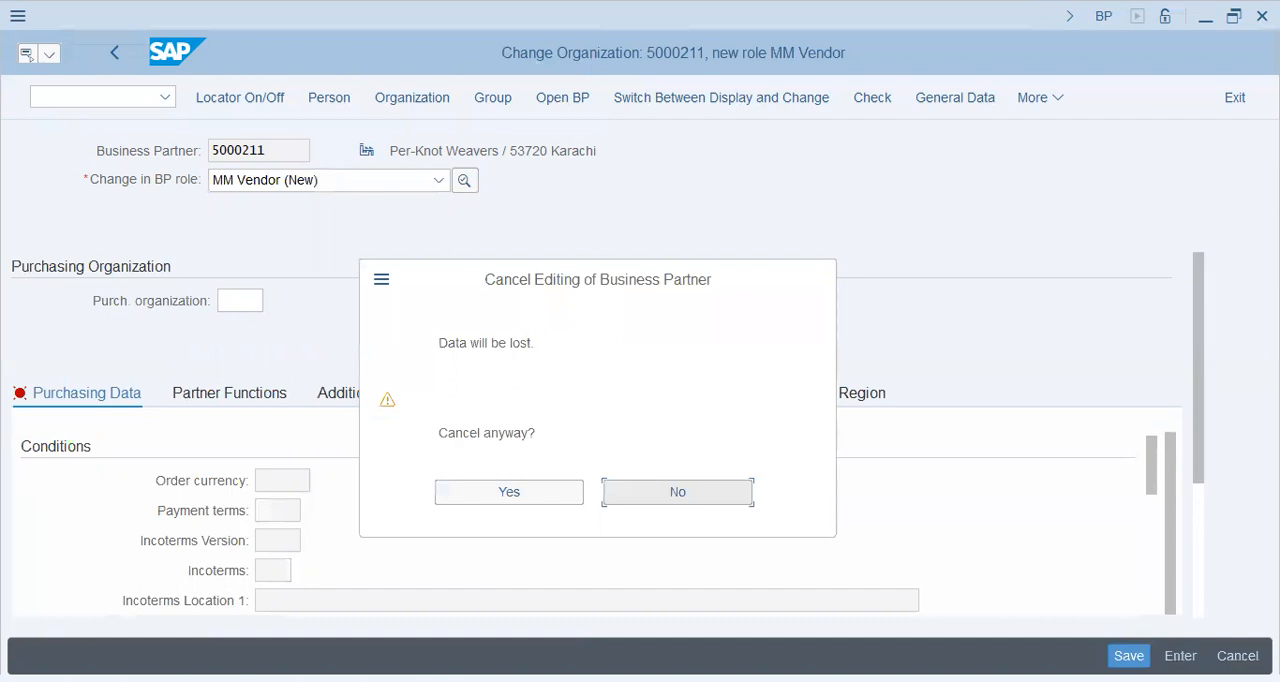
{"action": "key", "text": "Left"}
{"action": "key", "text": "Return"}
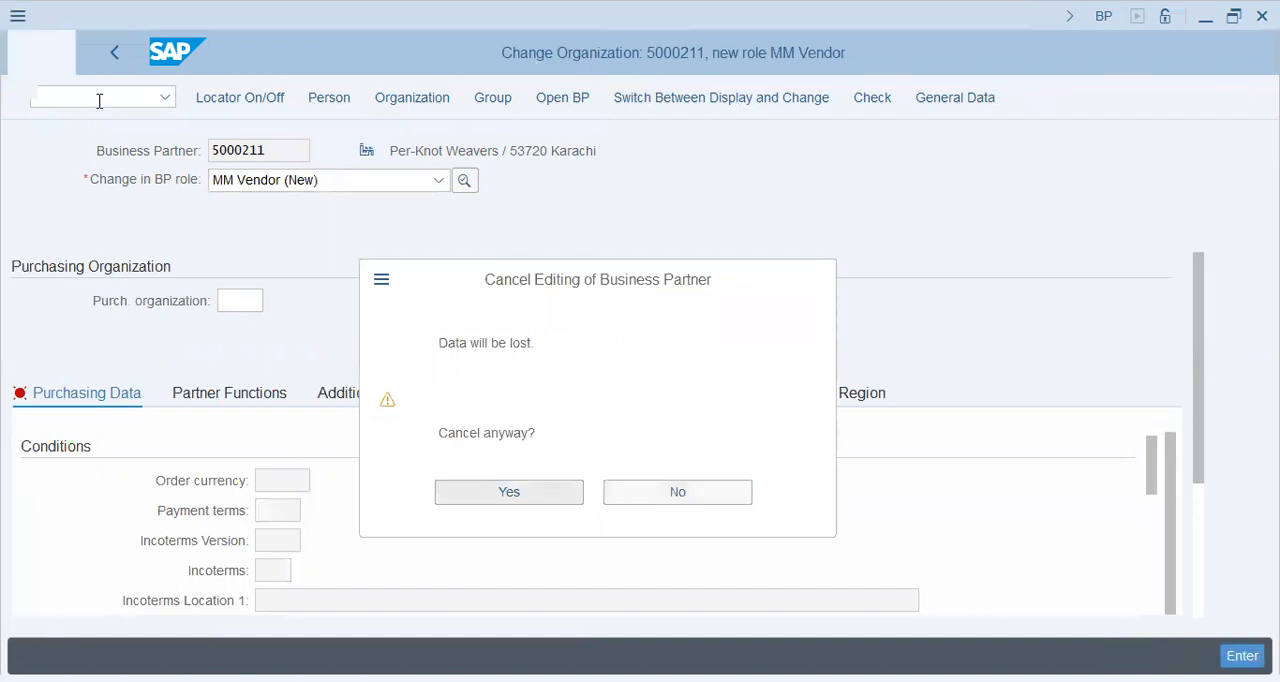
Step: Go to transaction SPRO and display the SAP Reference IMG
{"action": "left_click", "coordinate": [99, 101]}
{"action": "type", "text": "/nspro"}
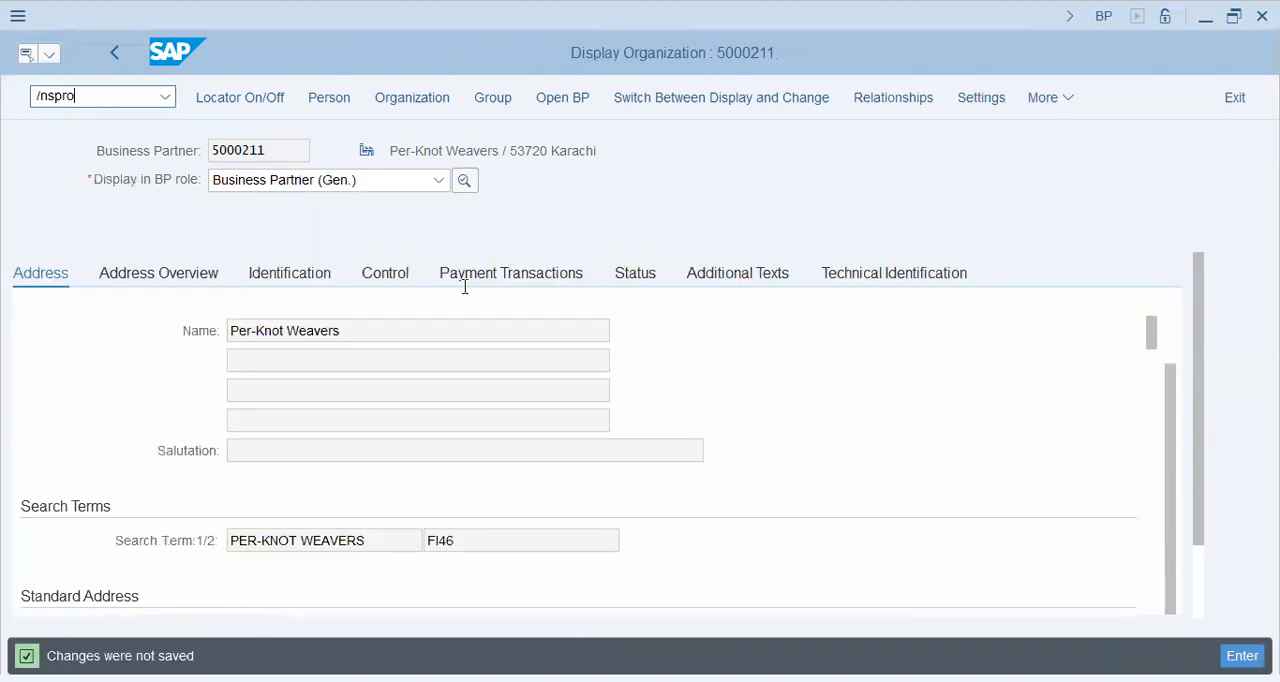
{"action": "key", "text": "Return"}
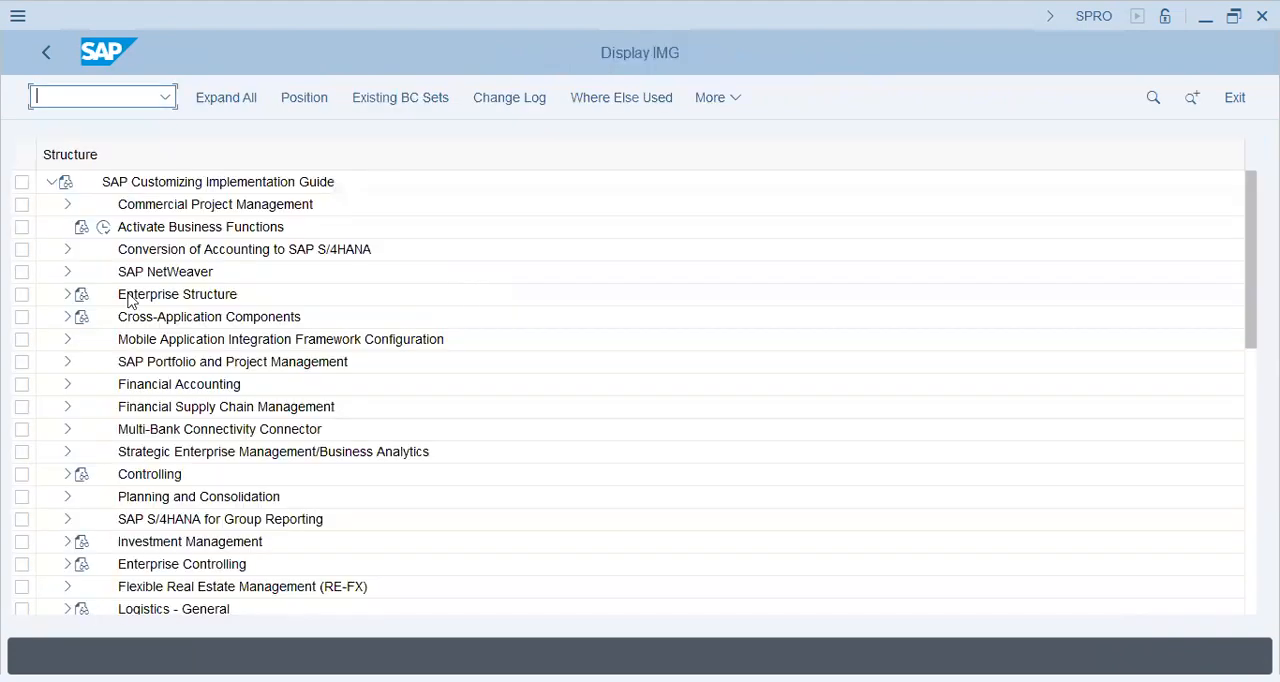
{"action": "left_click", "coordinate": [128, 296]}
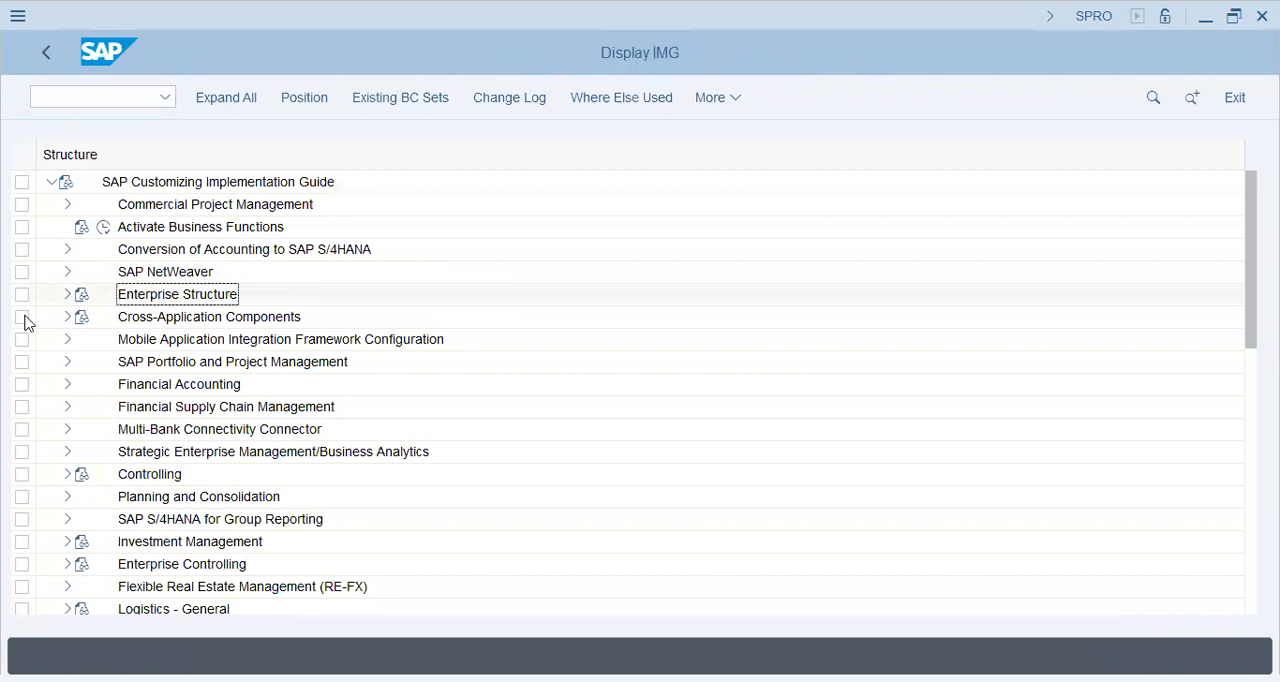
Step: Expand Basic Settings for Tax on Sales/Purchases within the Financial Accounting Global Settings of the IMG
{"action": "left_click", "coordinate": [71, 386]}
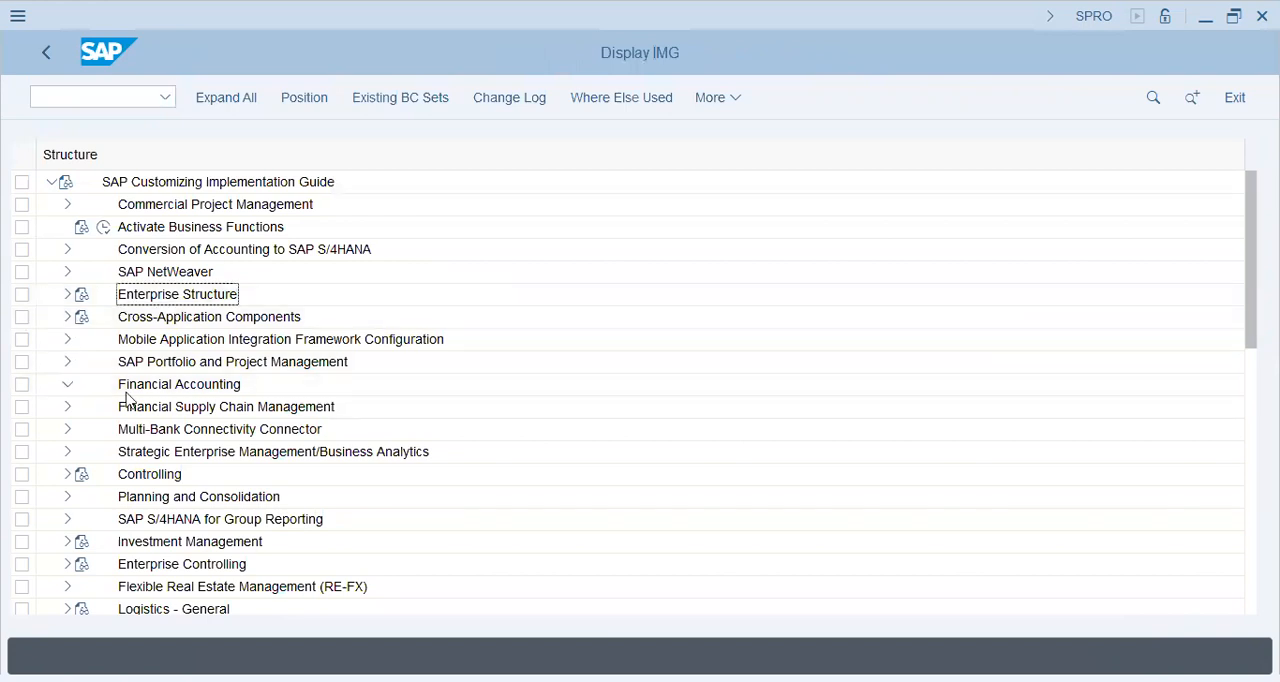
{"action": "left_click", "coordinate": [84, 340]}
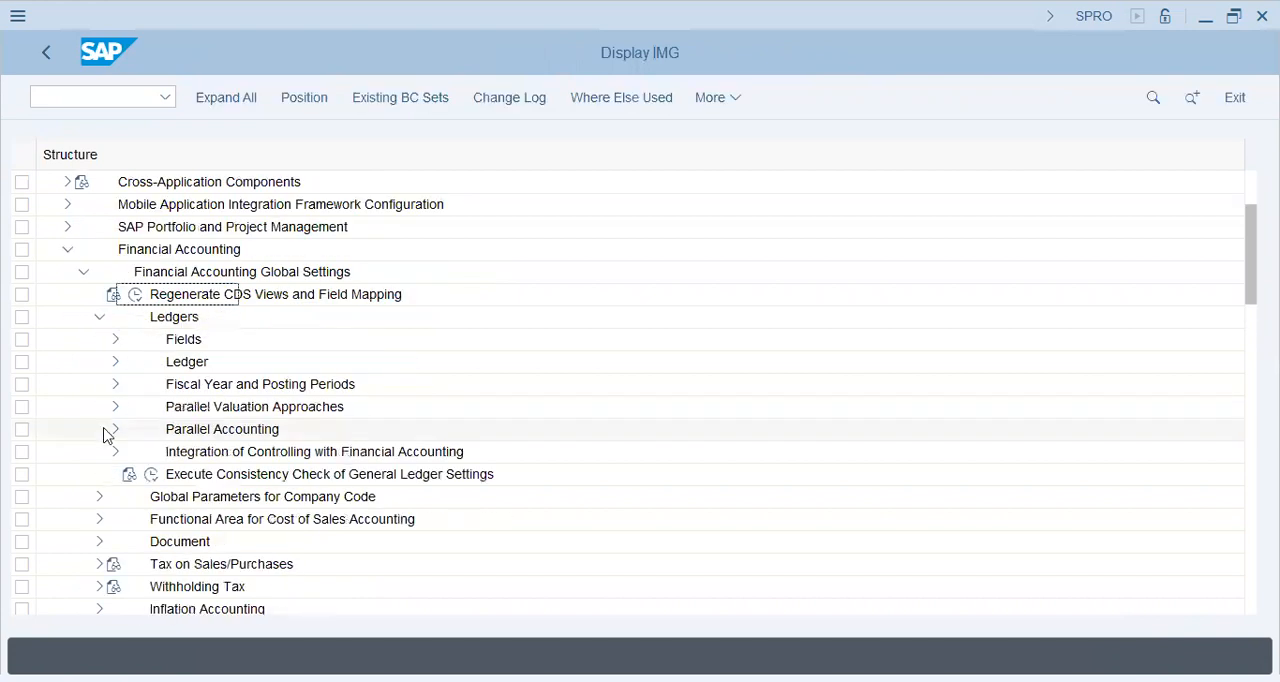
{"action": "left_click", "coordinate": [97, 318]}
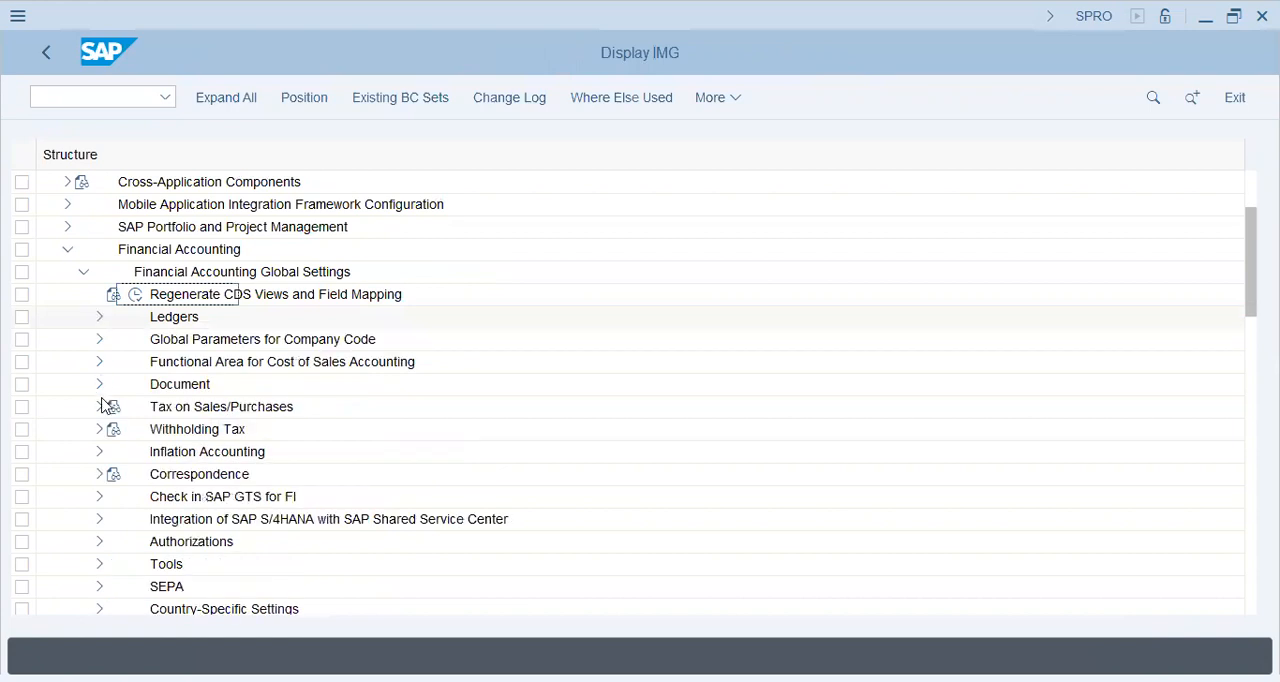
{"action": "left_click", "coordinate": [99, 407]}
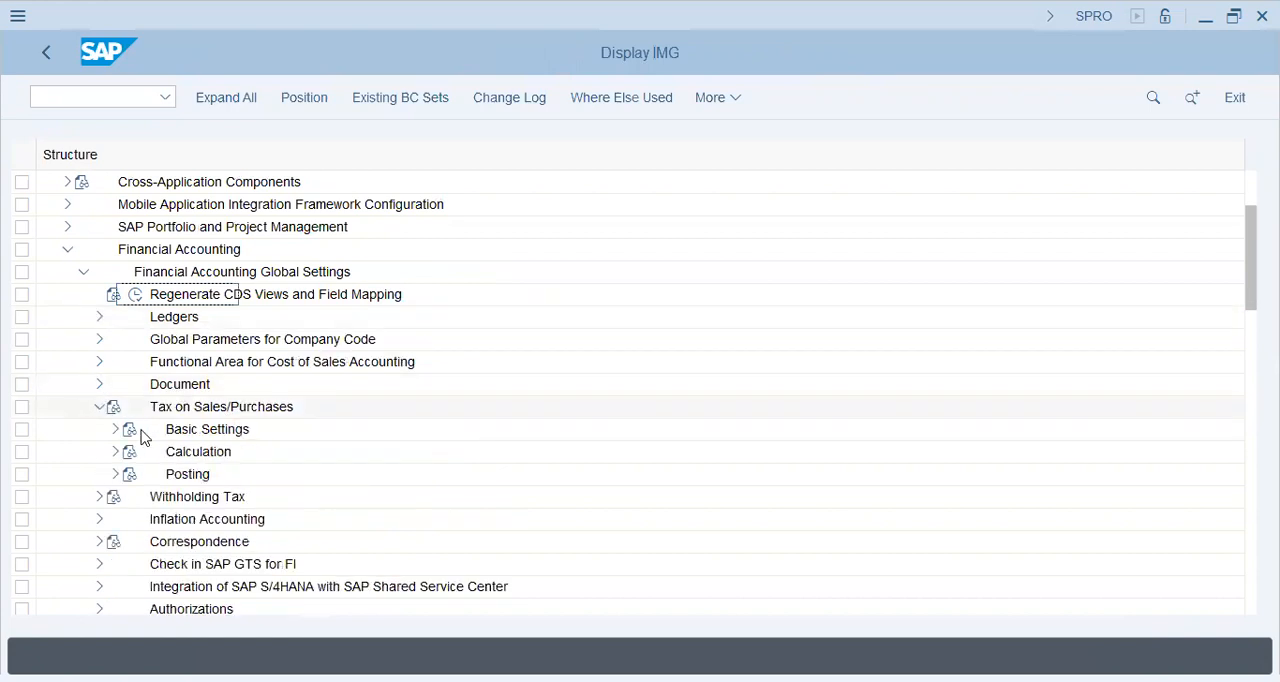
{"action": "left_click", "coordinate": [114, 430]}
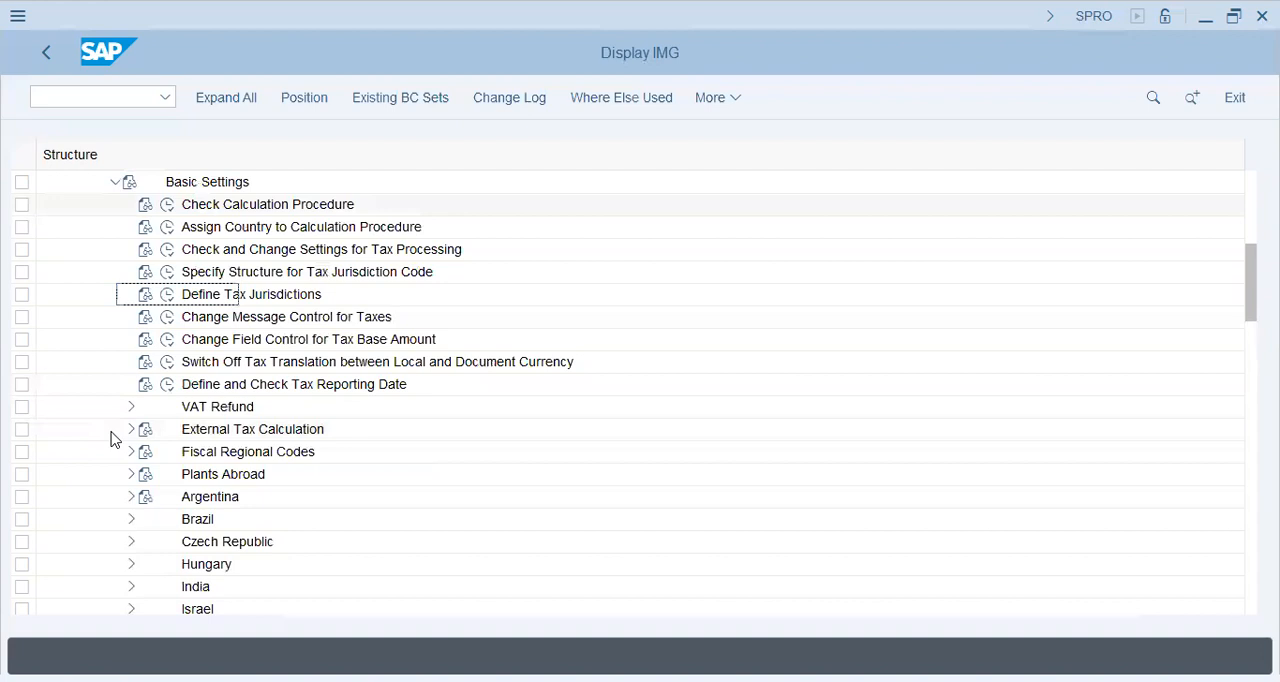
Step: Open the Access Sequences activity of Check Calculation Procedure and acknowledge the cross-client notice
{"action": "left_click", "coordinate": [168, 205]}
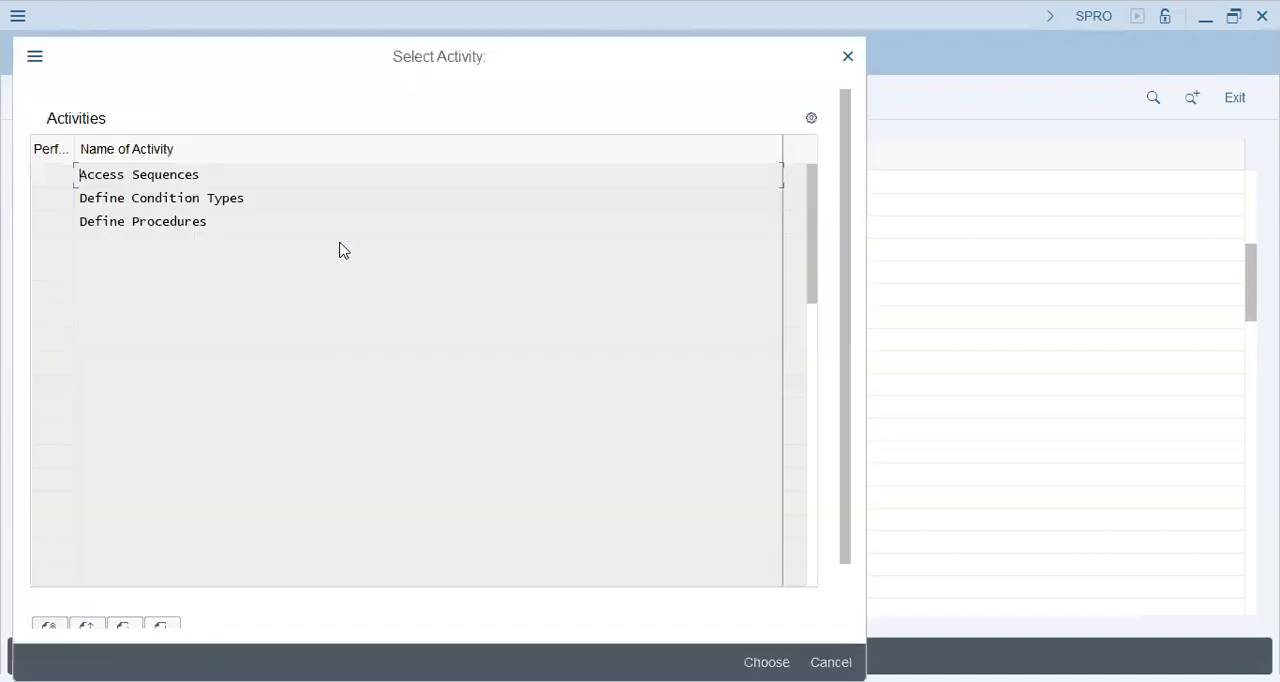
{"action": "left_click", "coordinate": [170, 198]}
{"action": "double_click", "coordinate": [143, 222]}
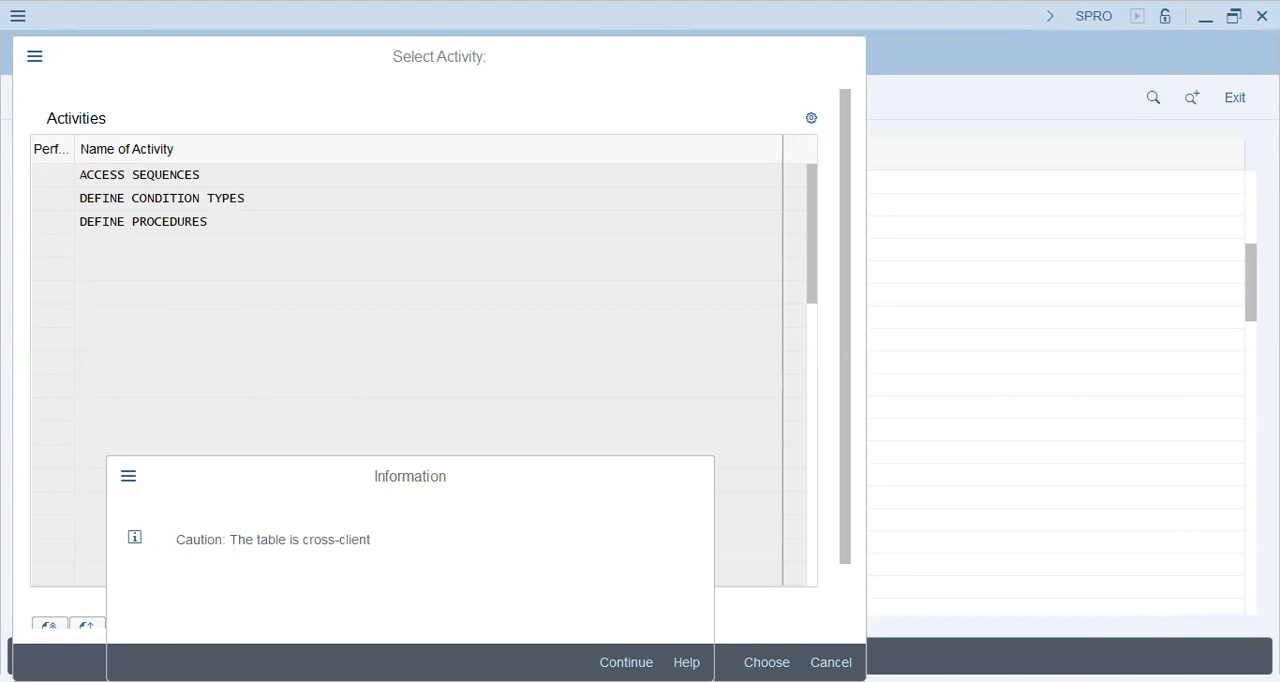
{"action": "key", "text": "Return"}
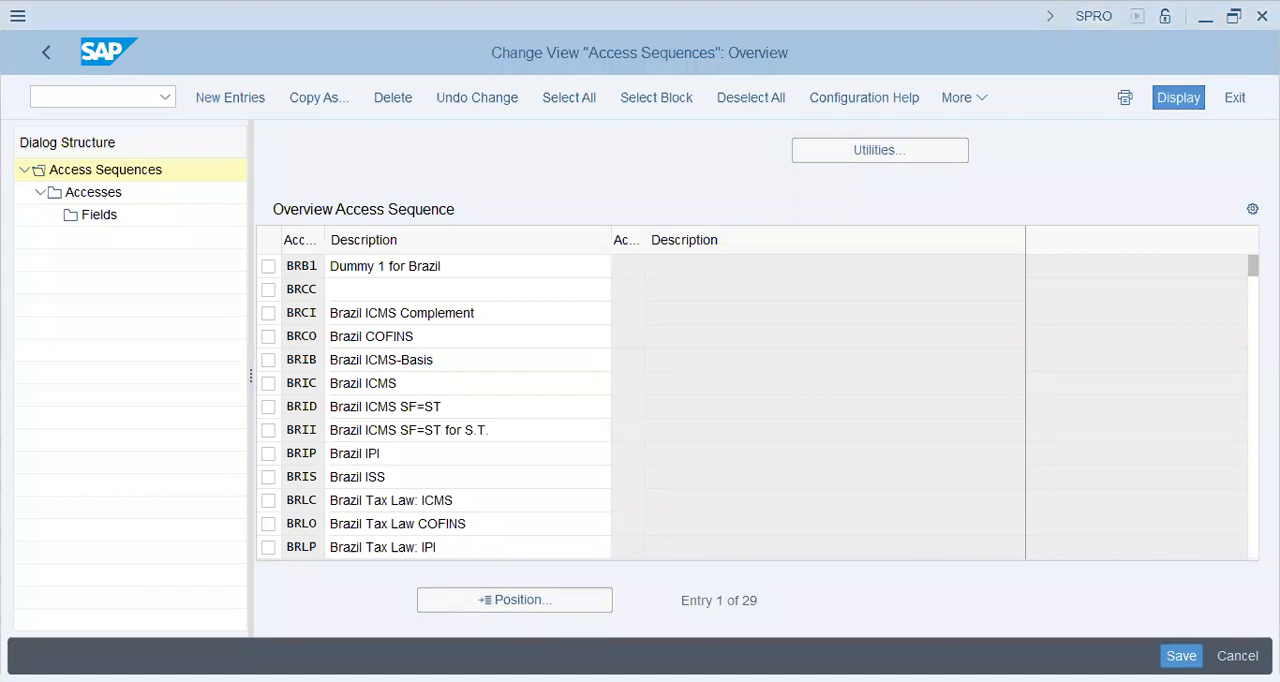
Step: Find the MWST Tax Classification access sequence and display its accesses
{"action": "scroll", "coordinate": [467, 430], "scroll_direction": "down", "scroll_amount": 4}
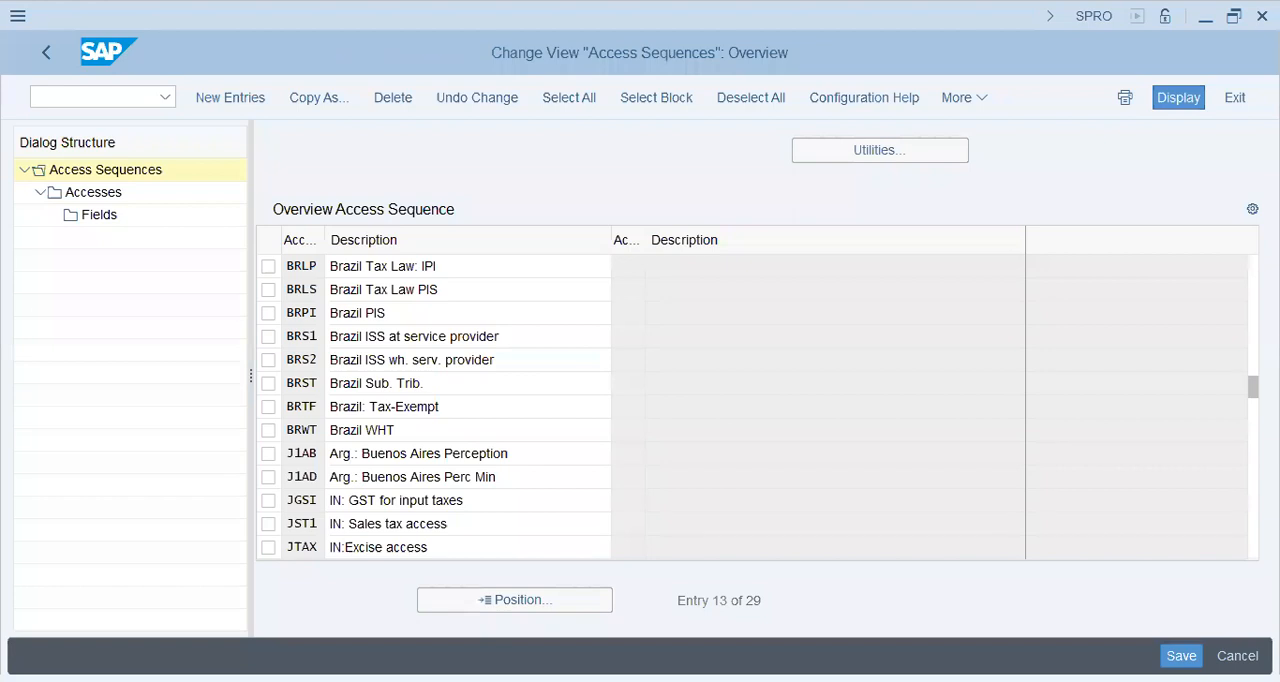
{"action": "scroll", "coordinate": [434, 406], "scroll_direction": "down", "scroll_amount": 4}
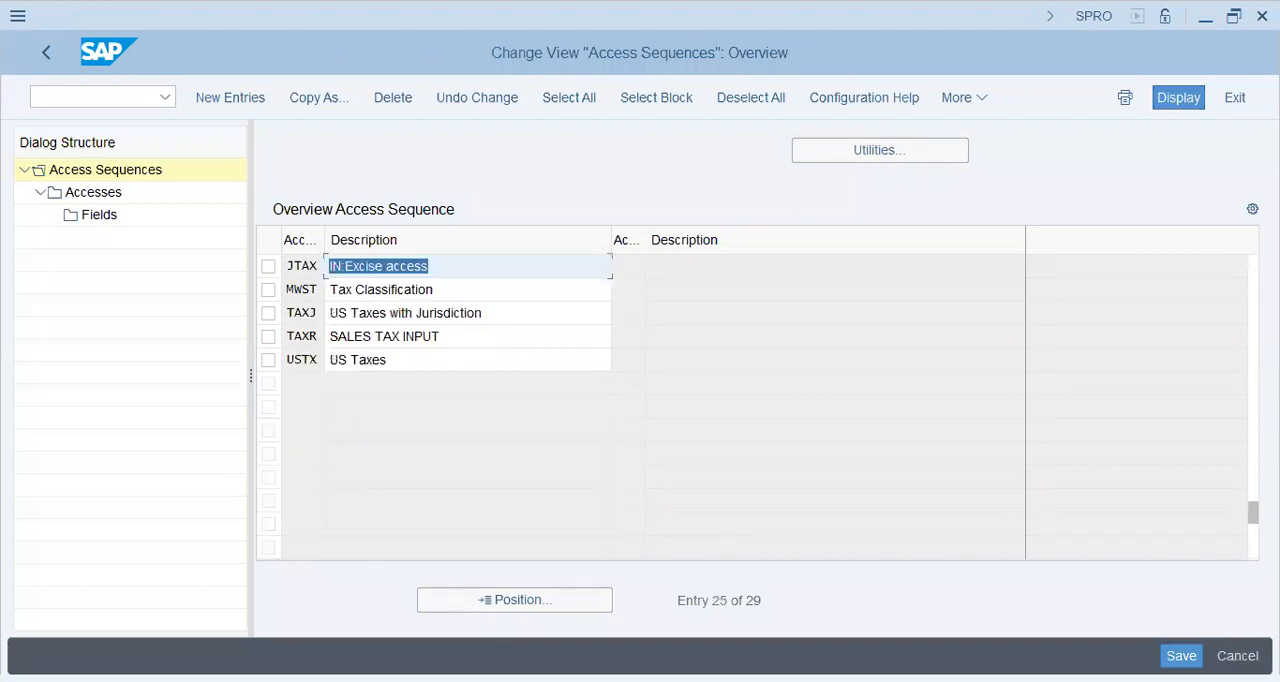
{"action": "left_click", "coordinate": [376, 289]}
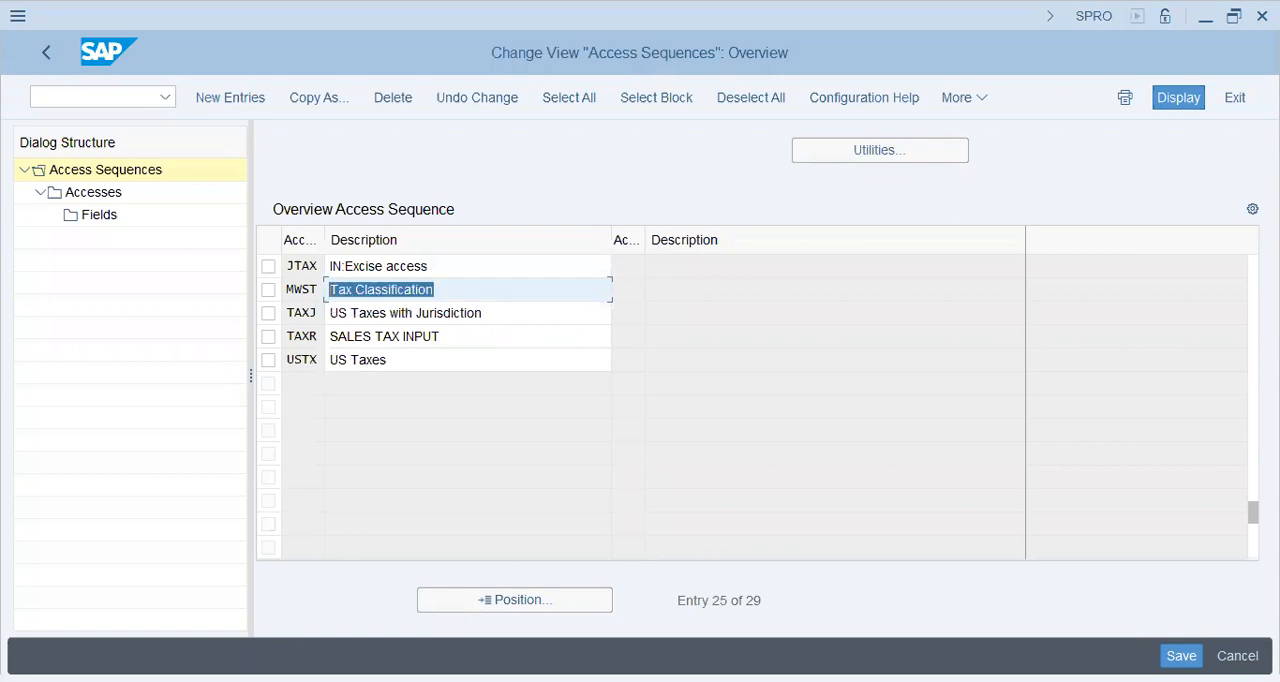
{"action": "double_click", "coordinate": [97, 199]}
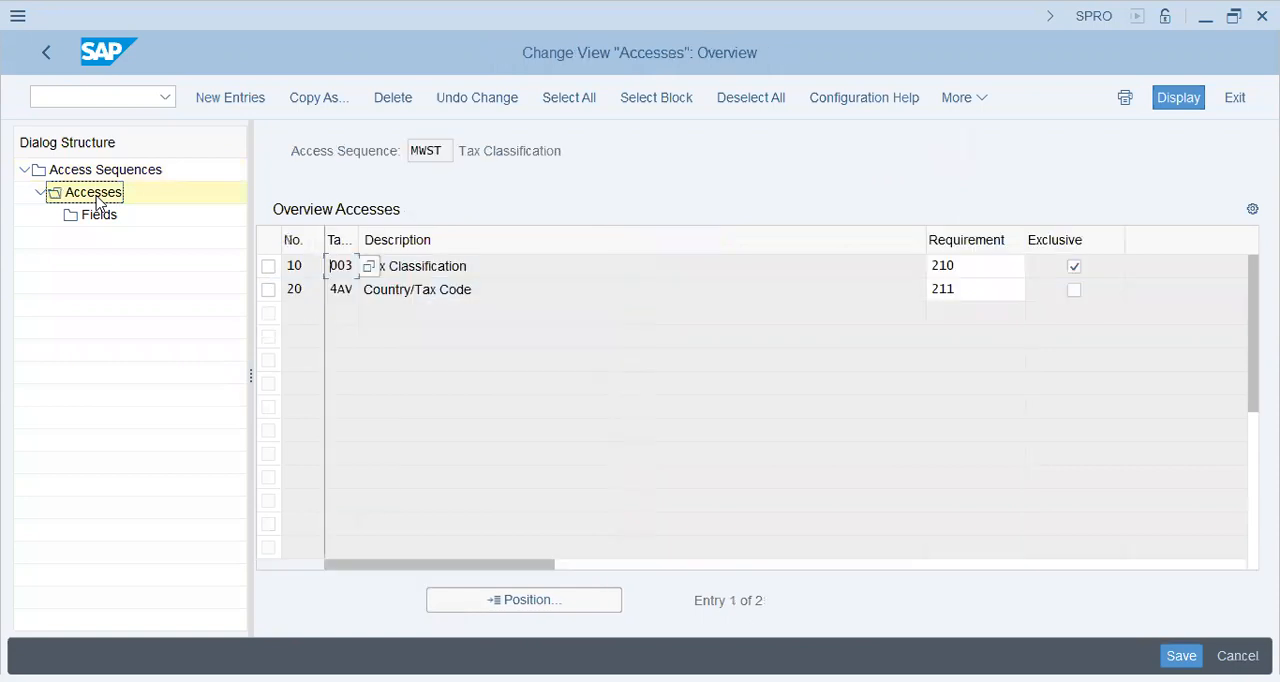
{"action": "key", "text": "Tab"}
{"action": "key", "text": "Up"}
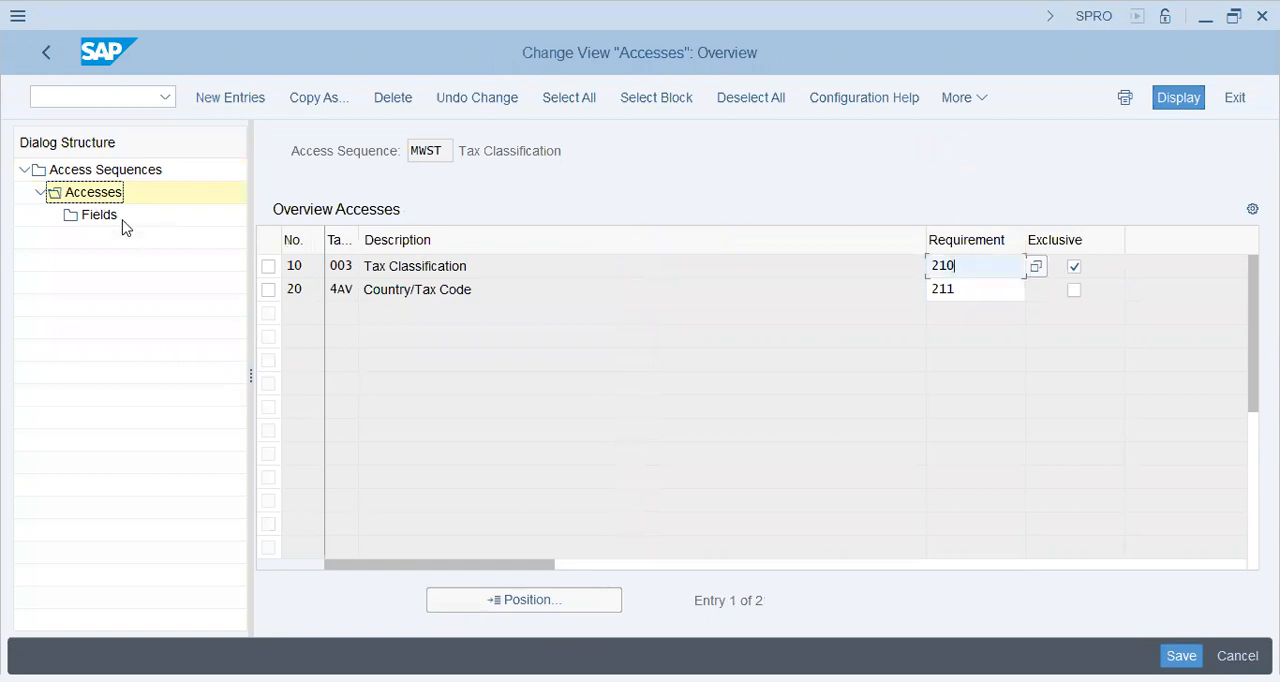
Step: Inspect the fields of the MWST Country/Tax Code access and return to the access sequence overview
{"action": "left_click", "coordinate": [118, 219]}
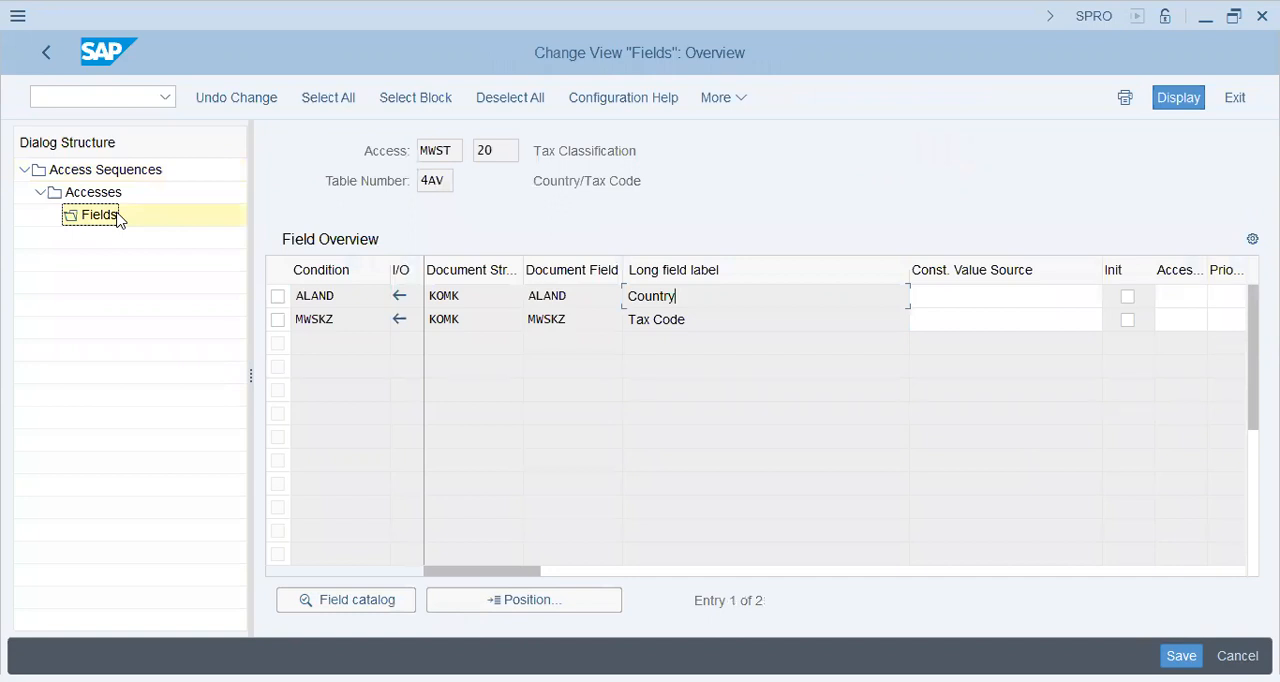
{"action": "left_click_drag", "start_coordinate": [453, 151], "coordinate": [420, 151]}
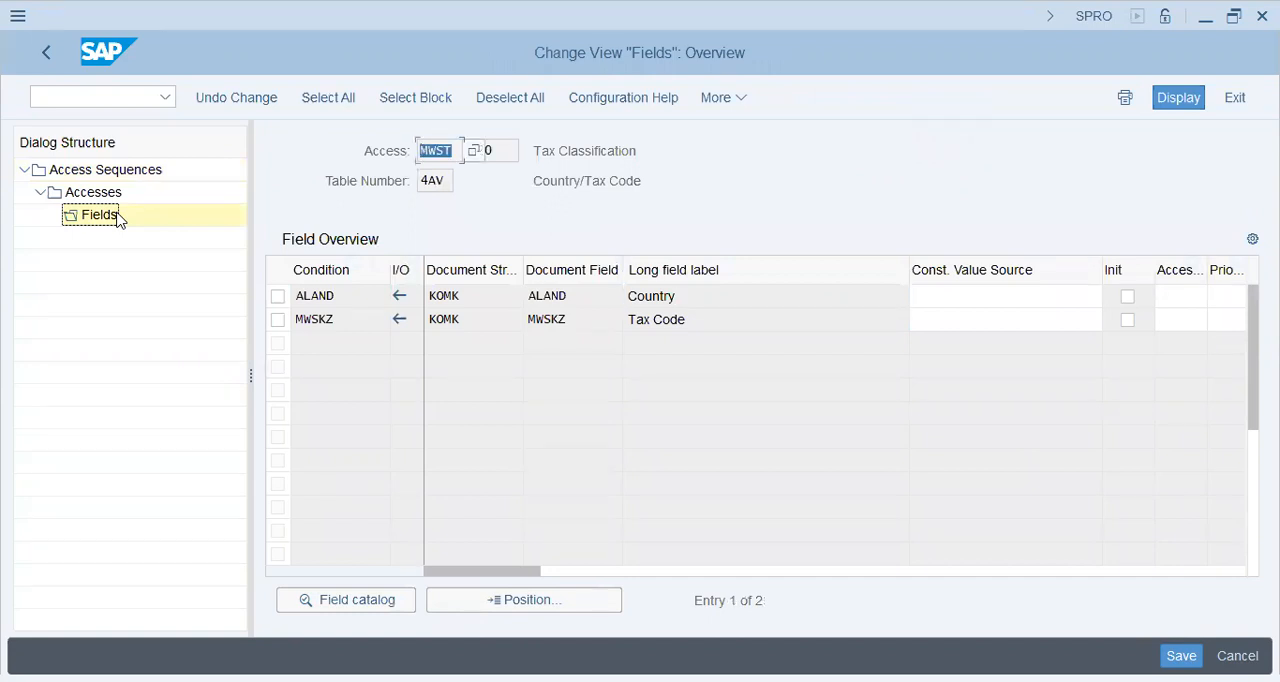
{"action": "left_click", "coordinate": [640, 151]}
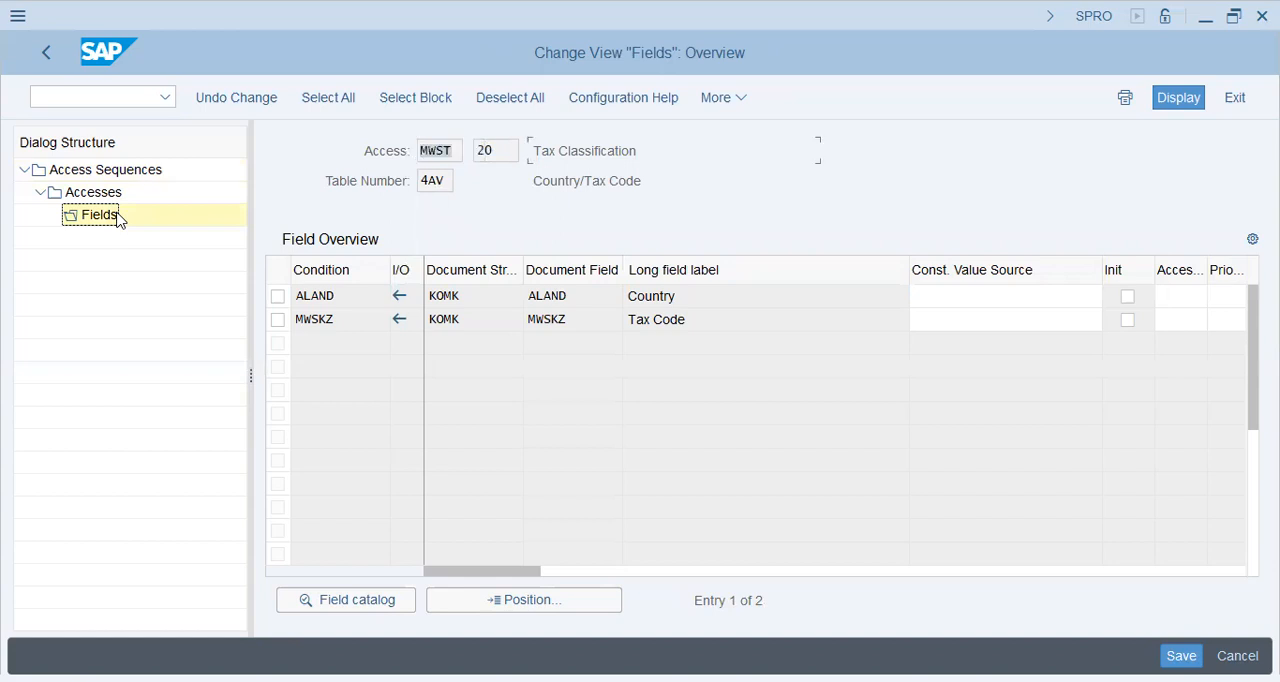
{"action": "left_click", "coordinate": [48, 57]}
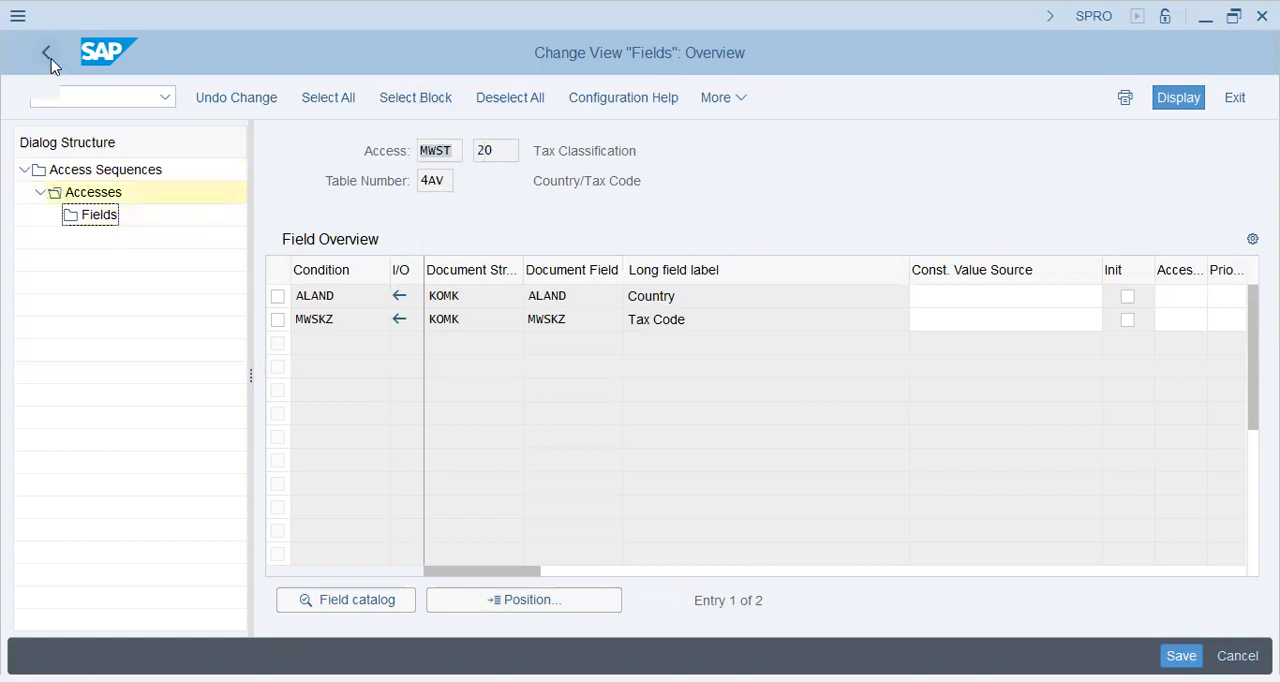
{"action": "left_click", "coordinate": [48, 57]}
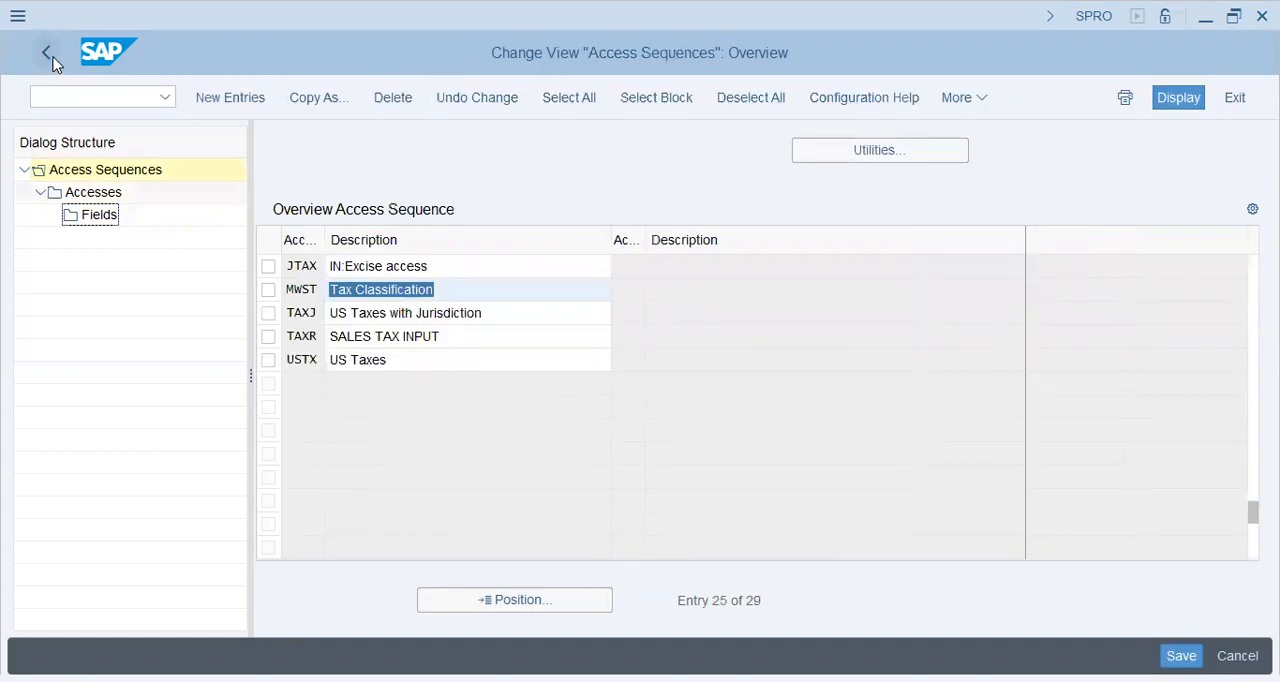
Step: Display the accesses of the TAXJ US Taxes with Jurisdiction access sequence and review its access for table 053
{"action": "left_click", "coordinate": [413, 313]}
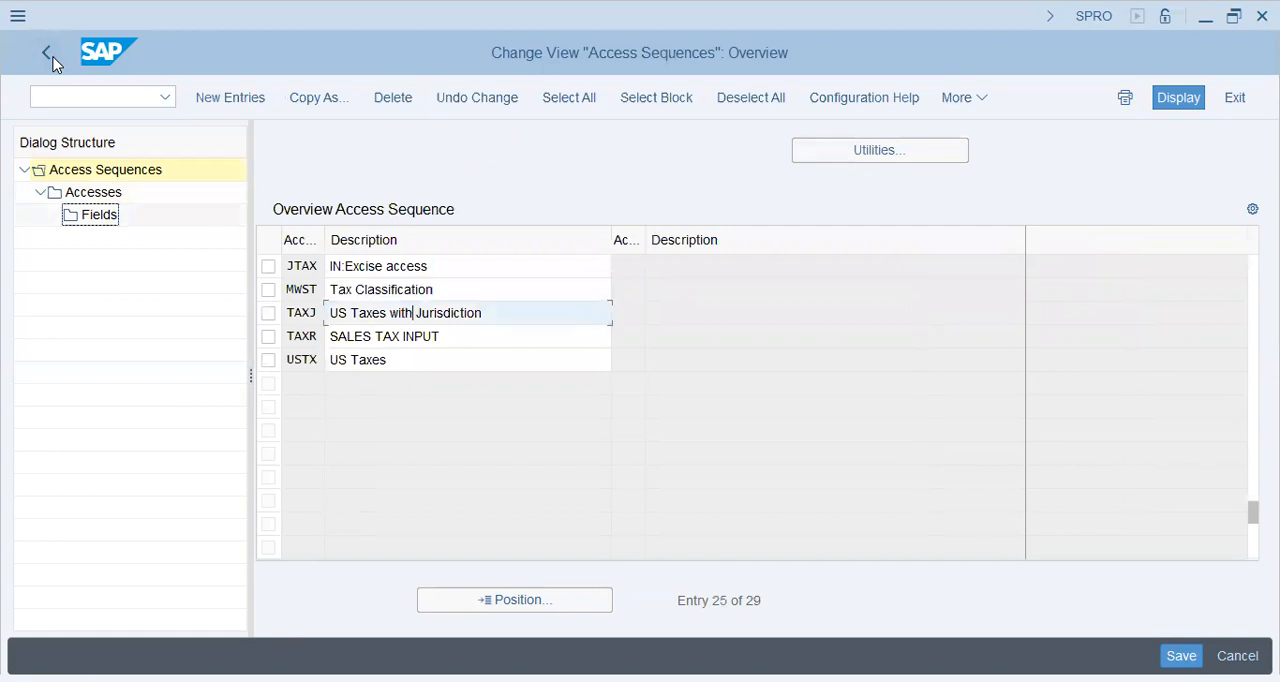
{"action": "left_click", "coordinate": [268, 313]}
{"action": "double_click", "coordinate": [88, 194]}
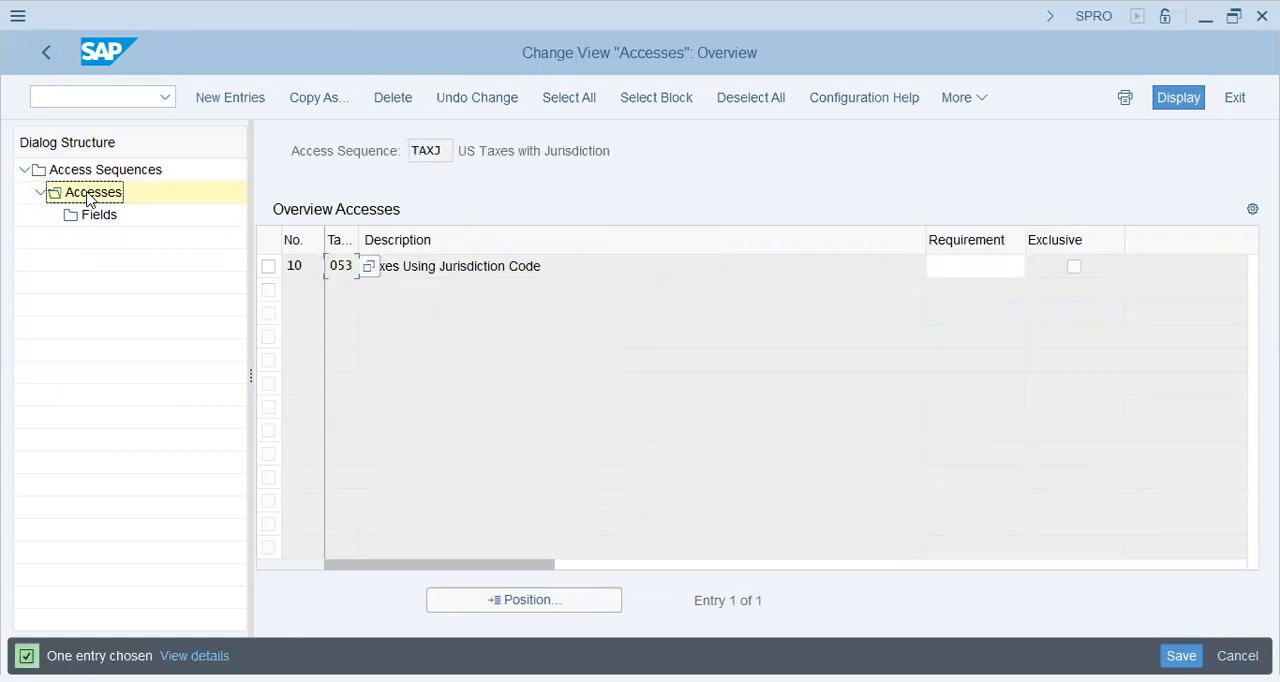
{"action": "key", "text": "Tab"}
{"action": "key", "text": "Tab"}
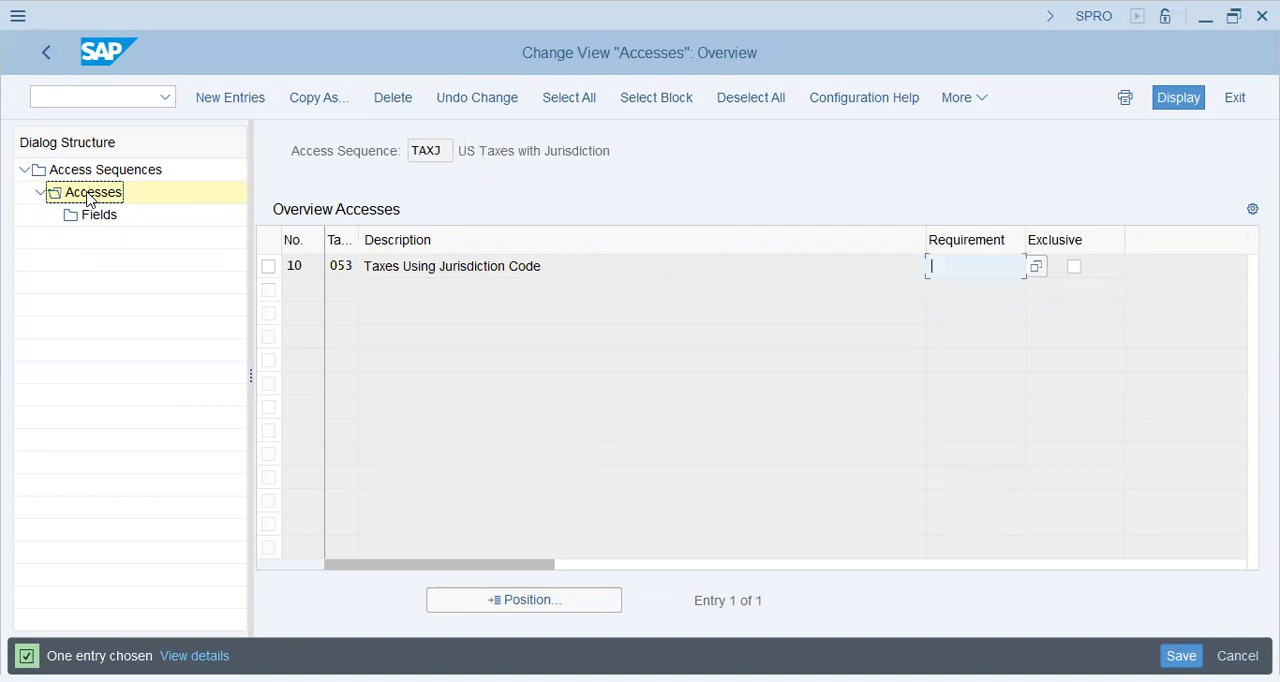
{"action": "key", "text": "shift+Tab"}
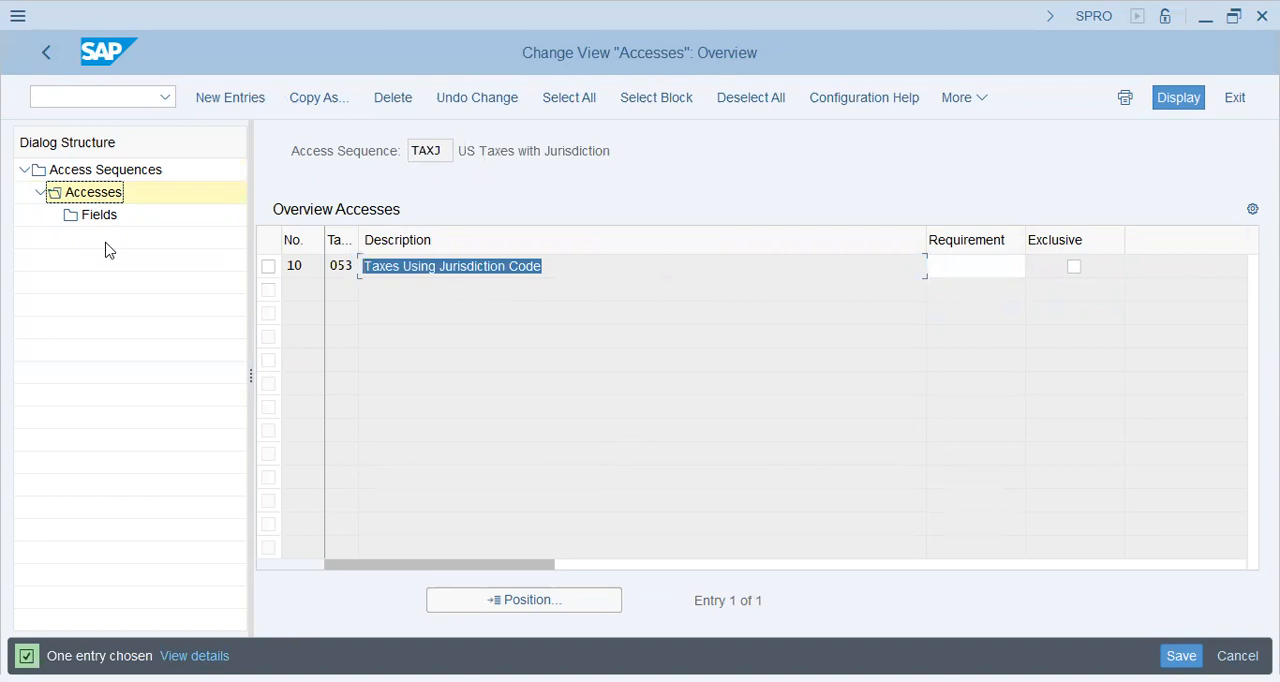
Step: Mark the Taxes Using Jurisdiction Code access as exclusive, consulting the field help, and save the change when leaving Access Sequences
{"action": "left_click", "coordinate": [1074, 266]}
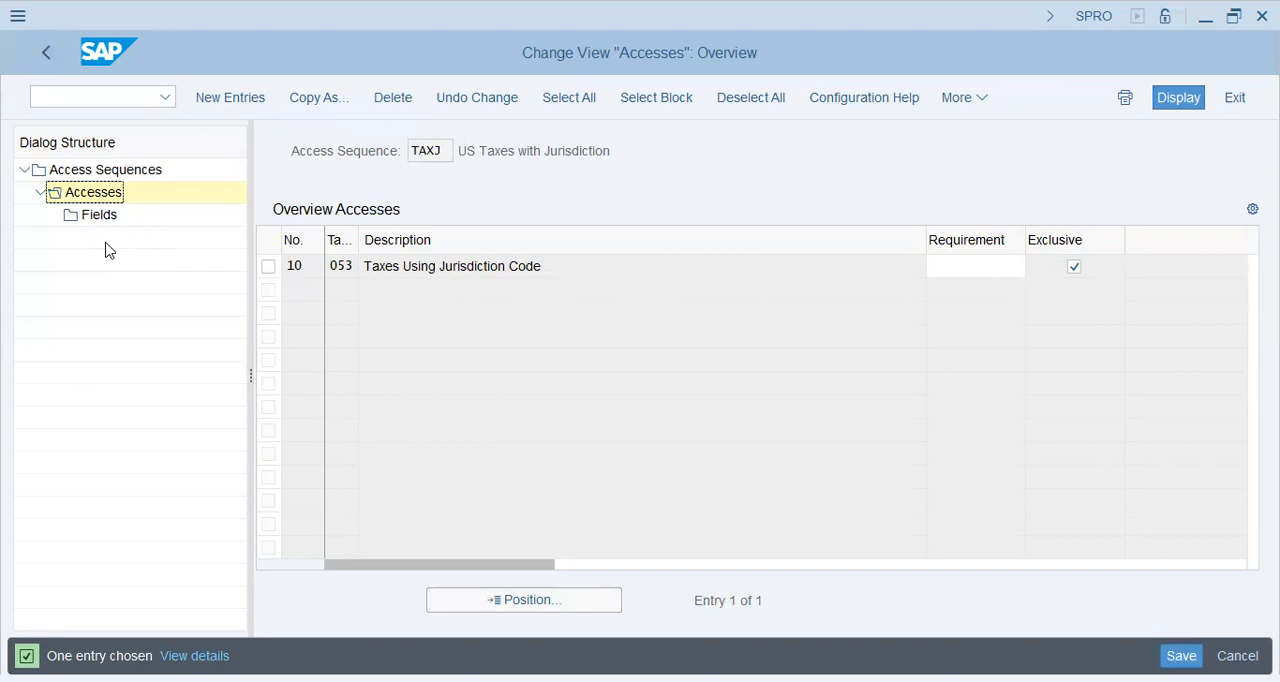
{"action": "key", "text": "F1"}
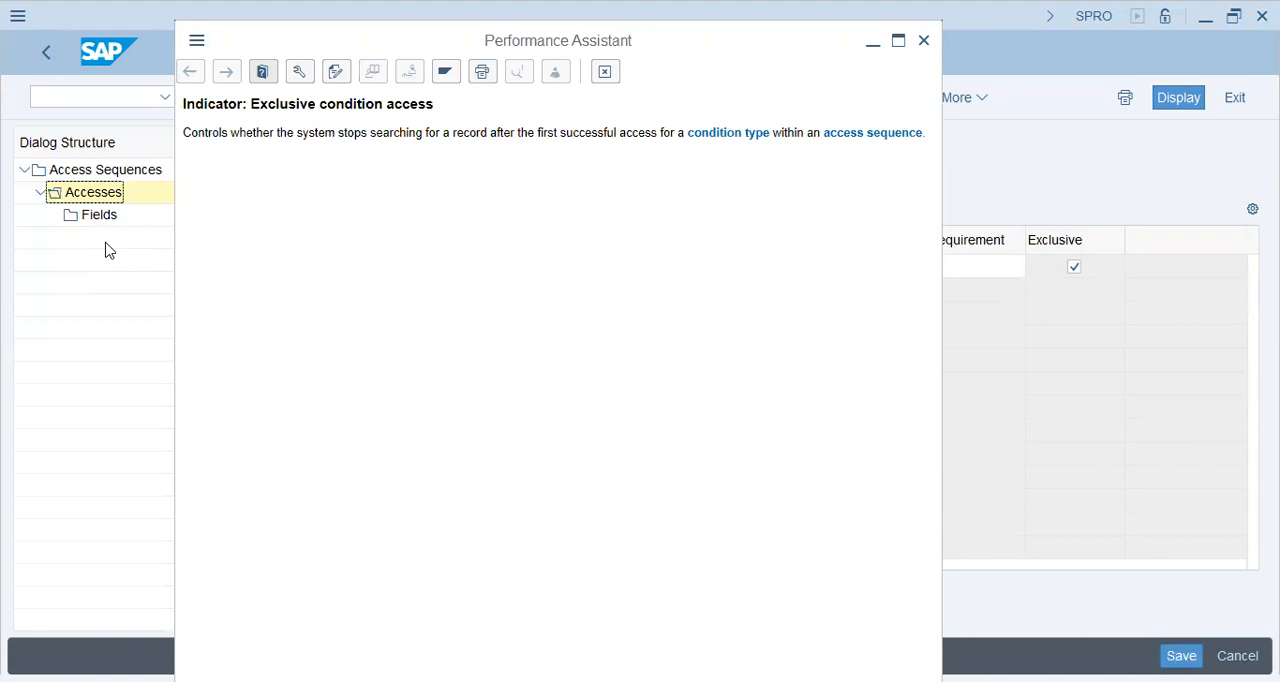
{"action": "left_click", "coordinate": [43, 53]}
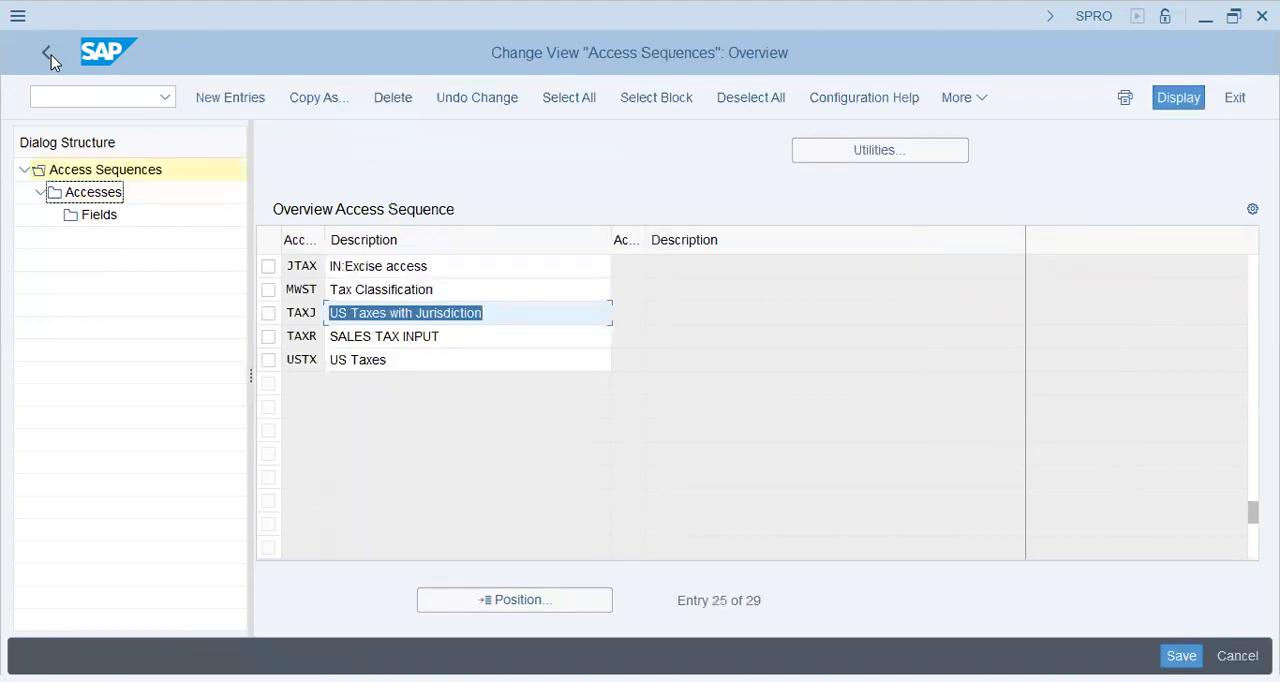
{"action": "left_click", "coordinate": [34, 58]}
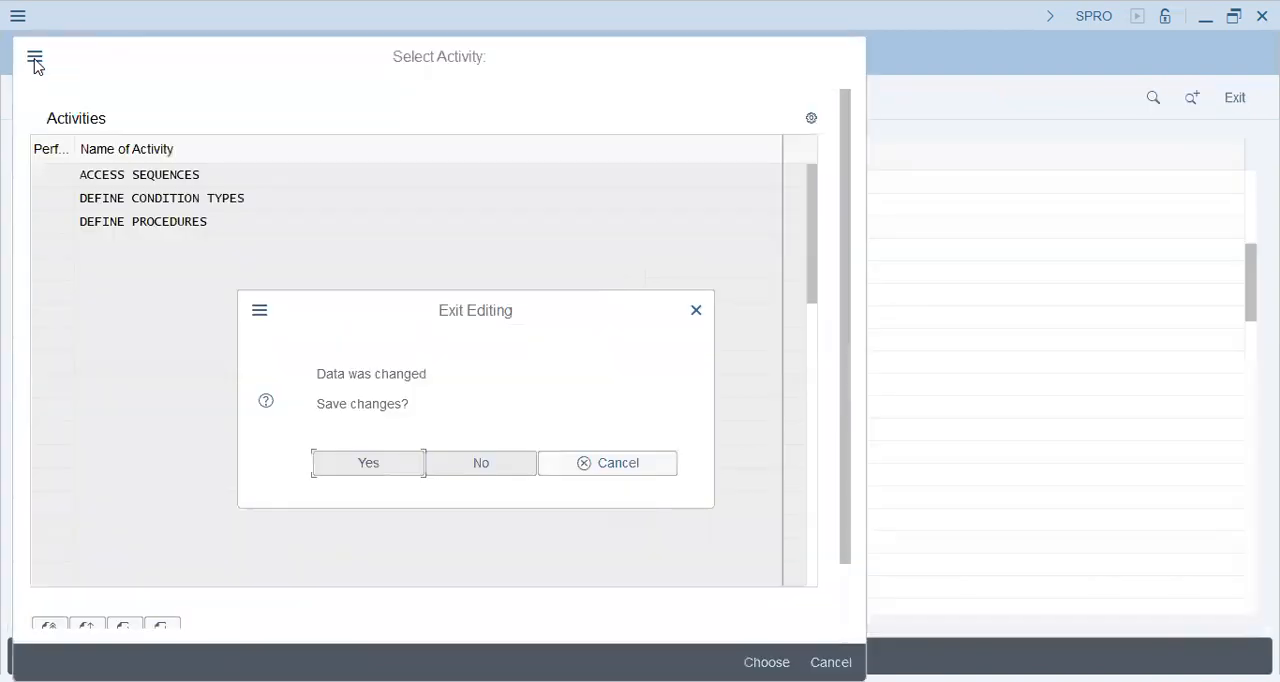
{"action": "key", "text": "Return"}
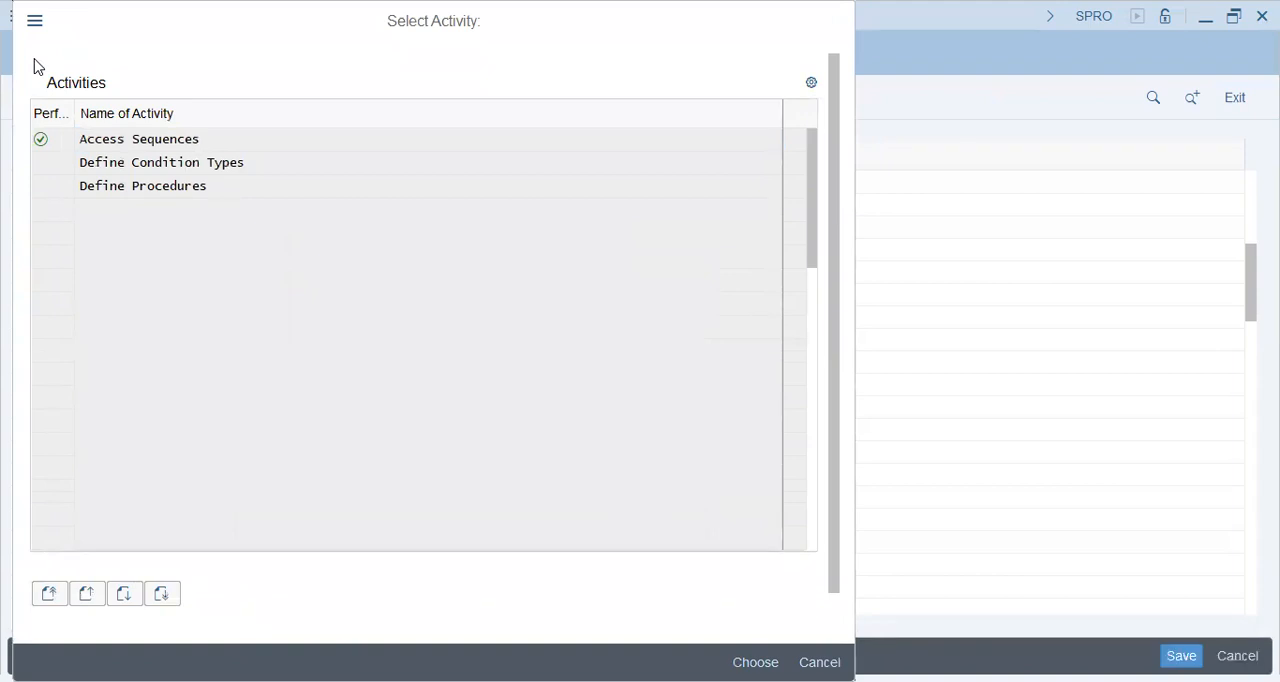
Step: Open the Define Condition Types activity and look over the first condition types
{"action": "key", "text": "Down"}
{"action": "key", "text": "Return"}
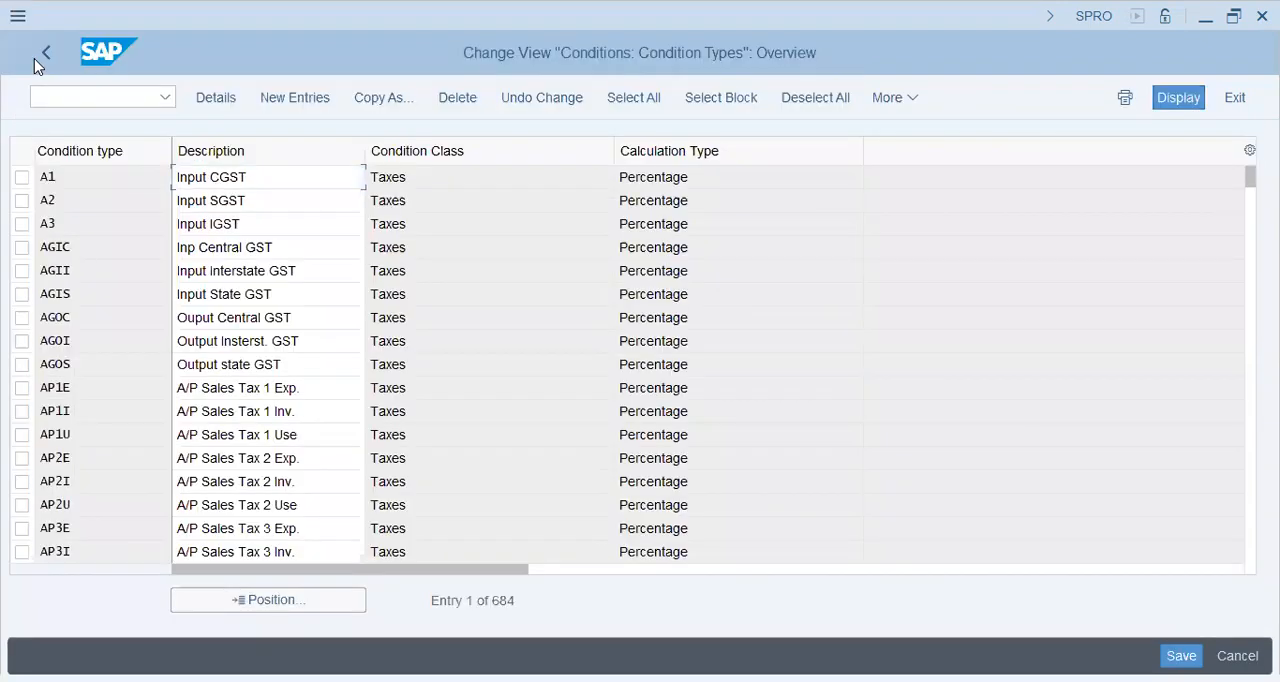
{"action": "key", "text": "Down"}
{"action": "key", "text": "Down"}
{"action": "key", "text": "Down"}
{"action": "key", "text": "Down"}
{"action": "key", "text": "Down"}
{"action": "key", "text": "Down"}
{"action": "key", "text": "Down"}
{"action": "key", "text": "Down"}
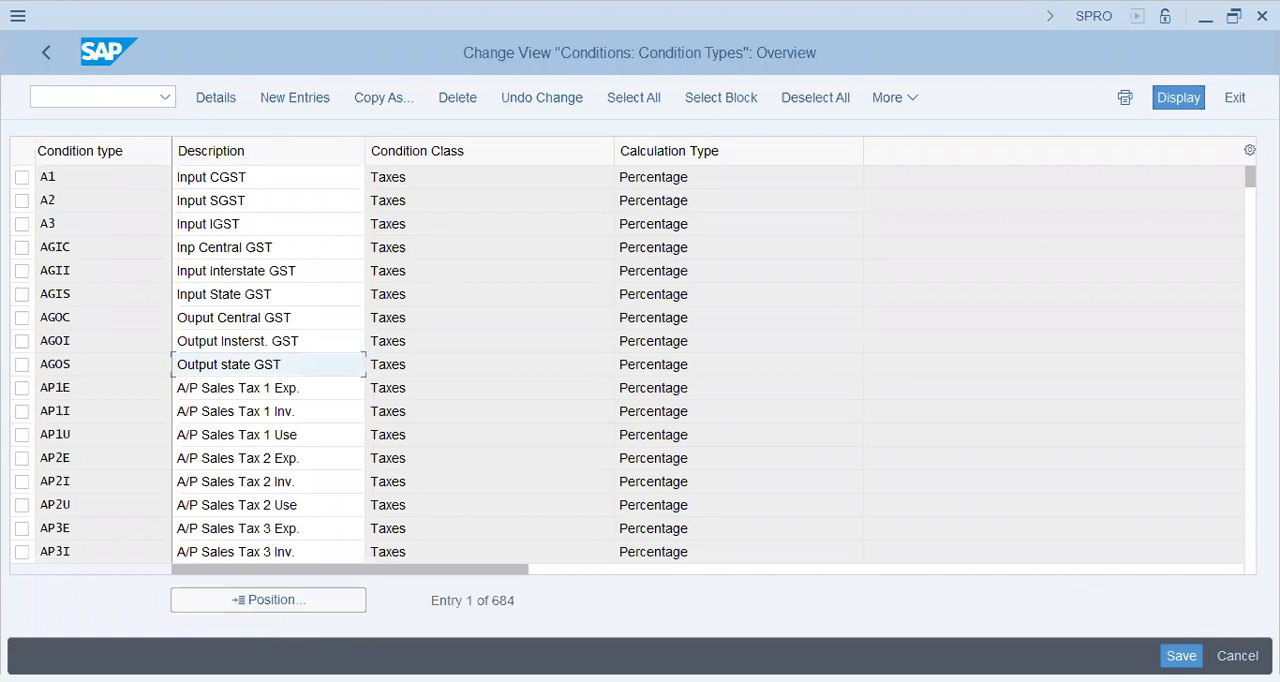
Step: Position the condition types overview at condition type vst
{"action": "left_click", "coordinate": [268, 600]}
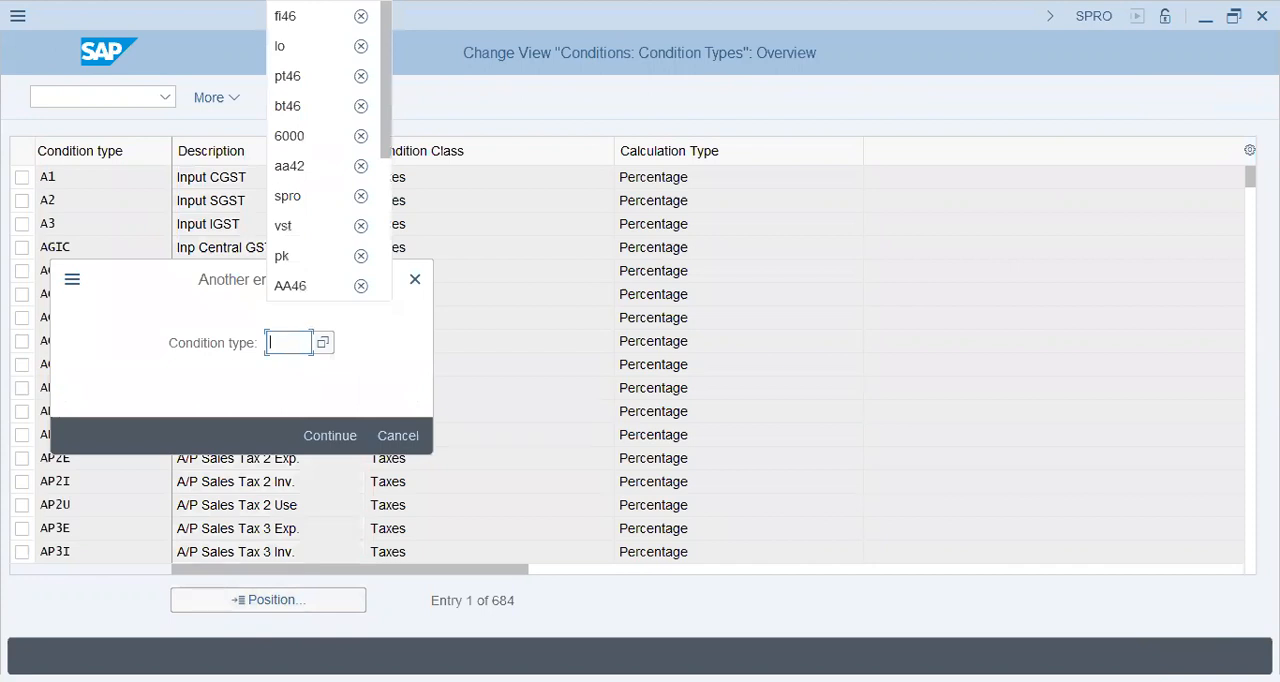
{"action": "type", "text": "vst"}
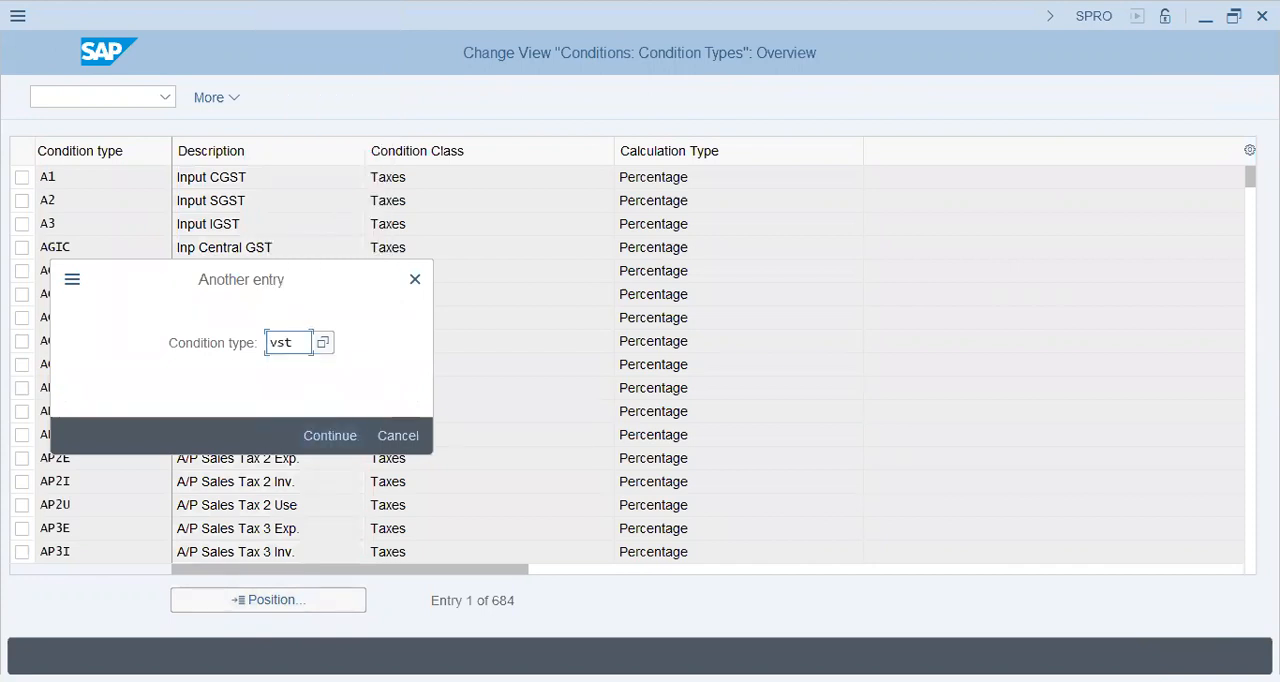
{"action": "key", "text": "Return"}
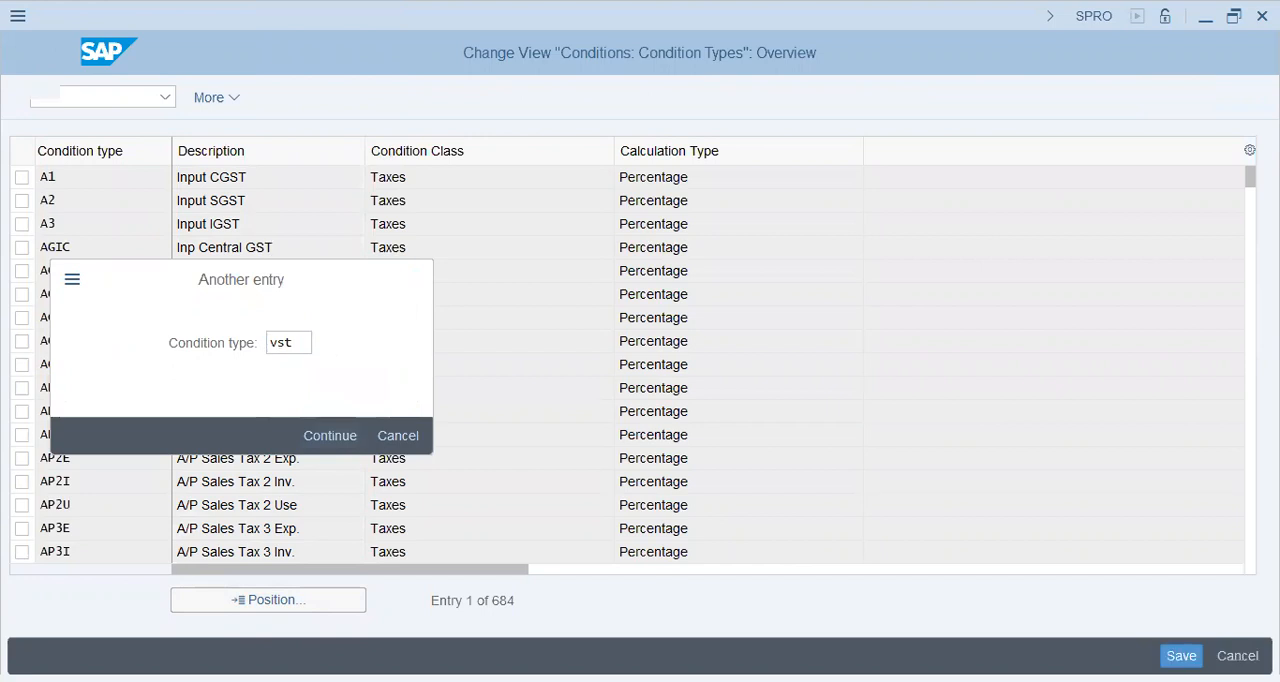
{"action": "left_click", "coordinate": [268, 600]}
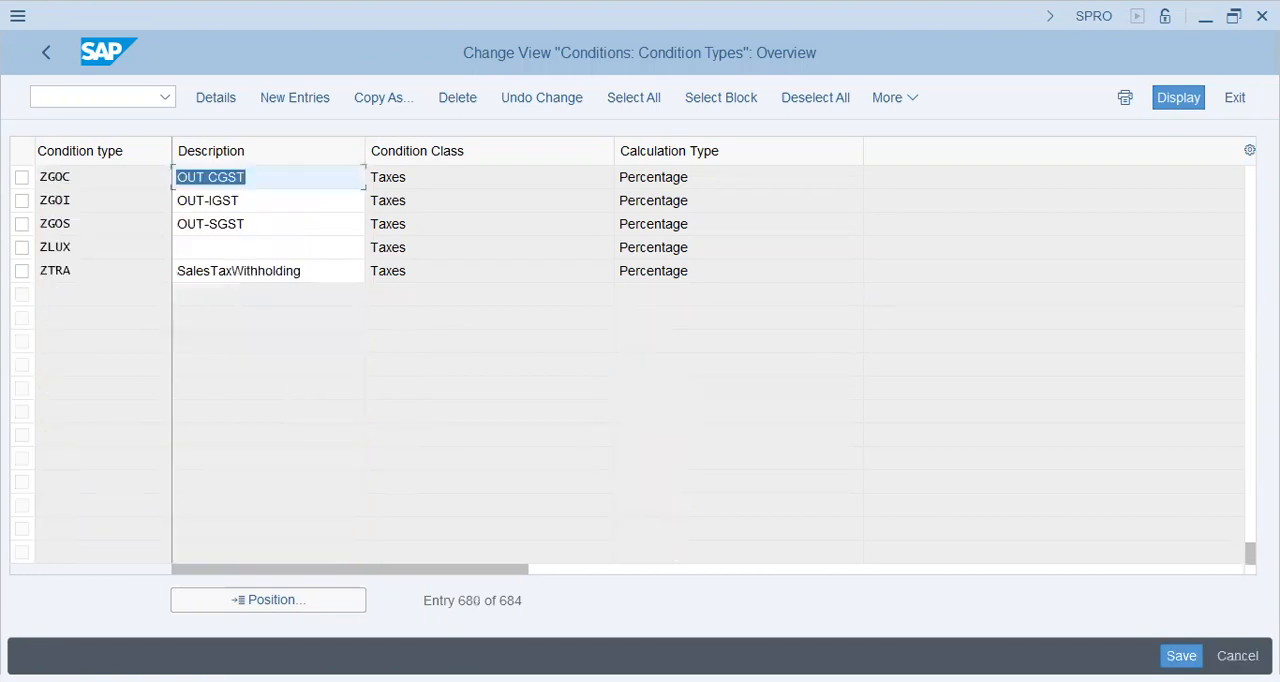
Step: Find the MWVS Input Tax condition type in the overview and open its details
{"action": "key", "text": "Page_Up"}
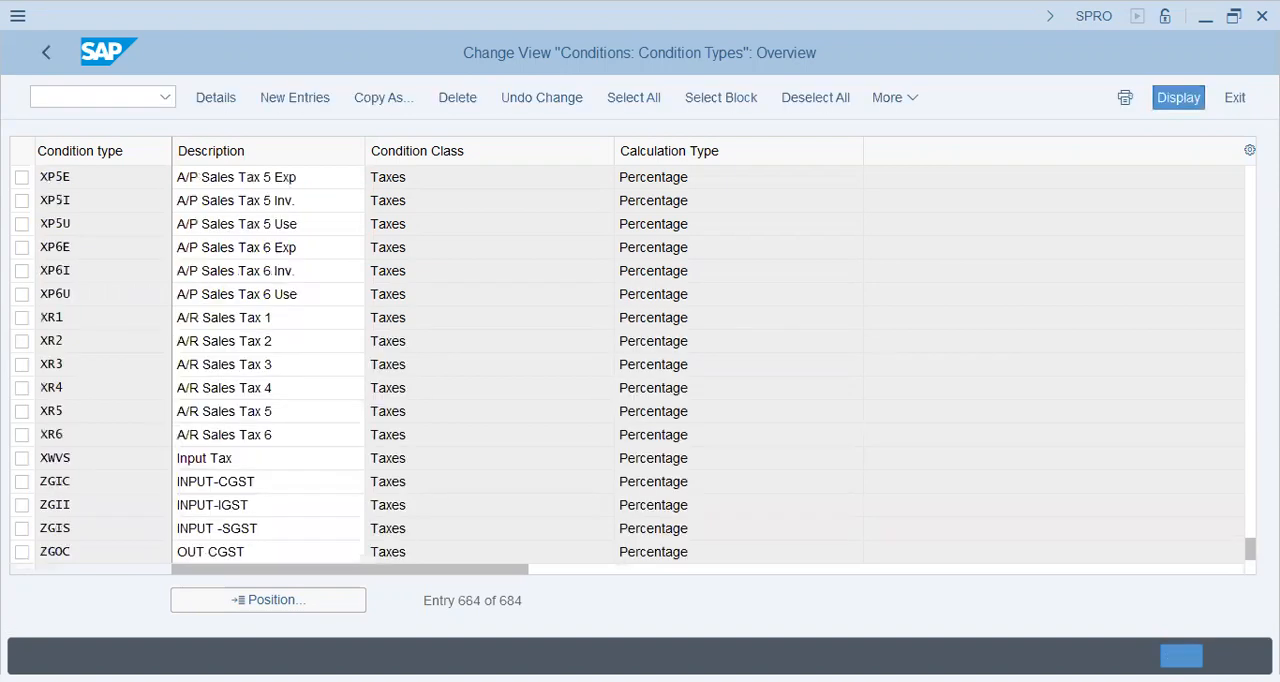
{"action": "key", "text": "Page_Up"}
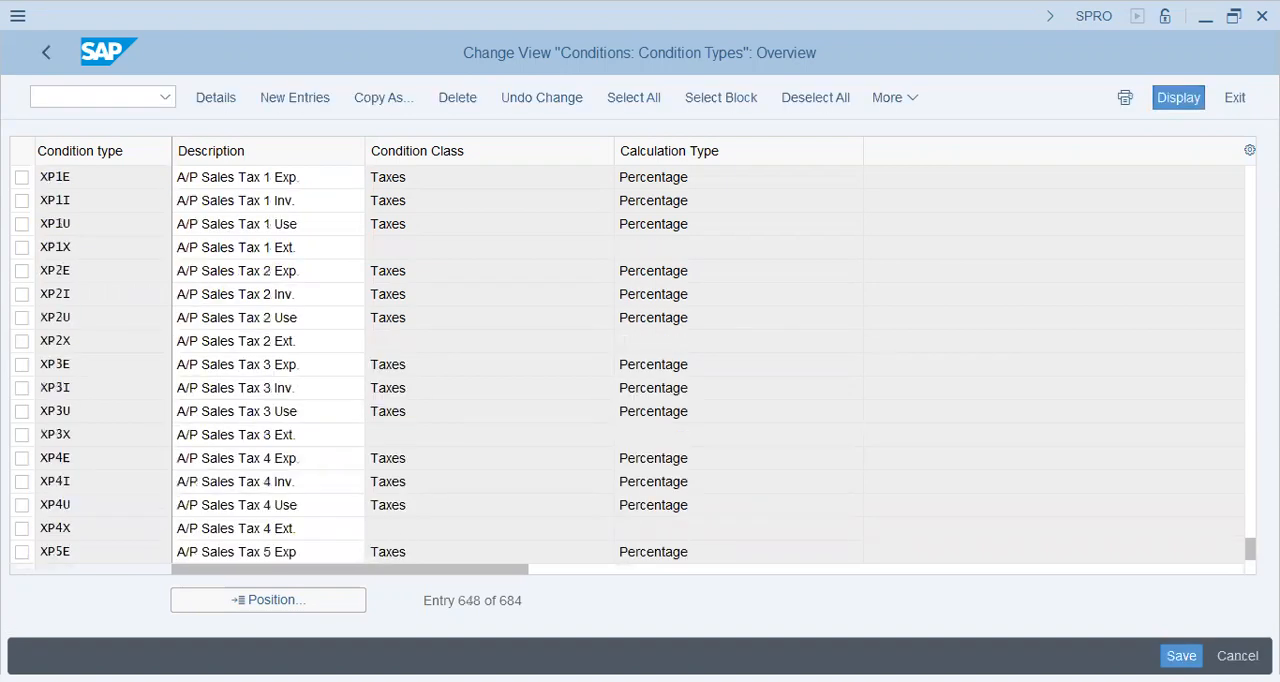
{"action": "key", "text": "Page_Up"}
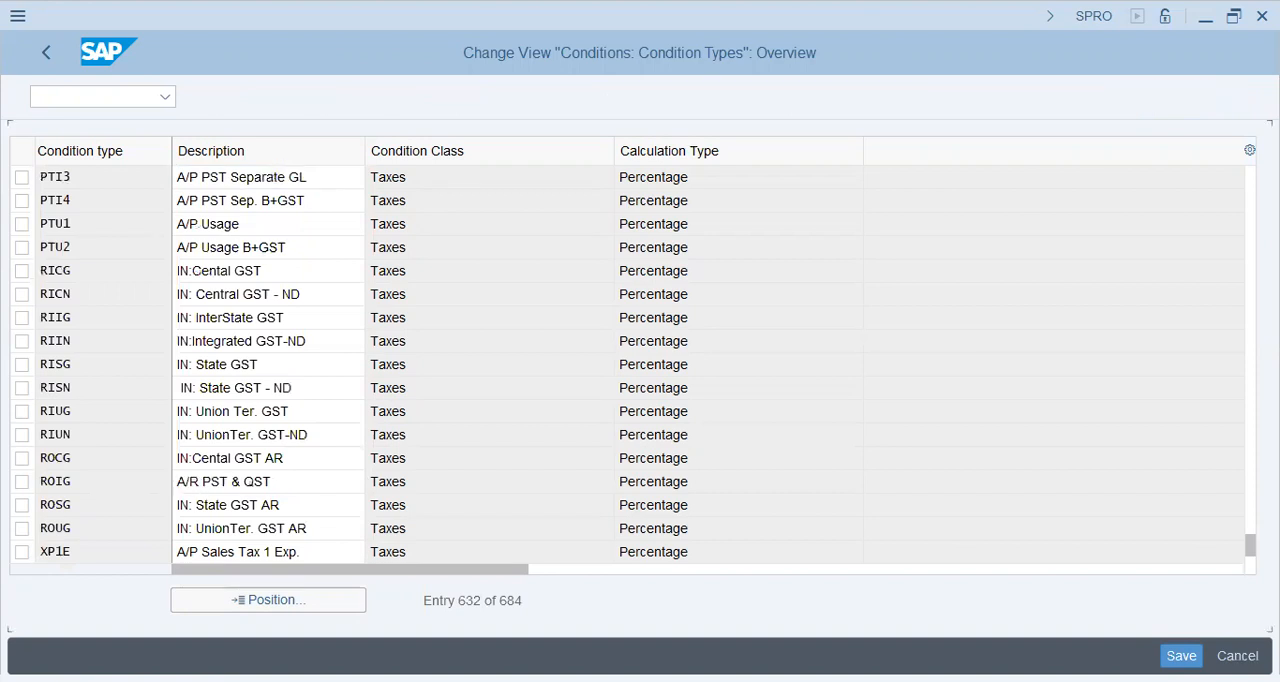
{"action": "key", "text": "Page_Up"}
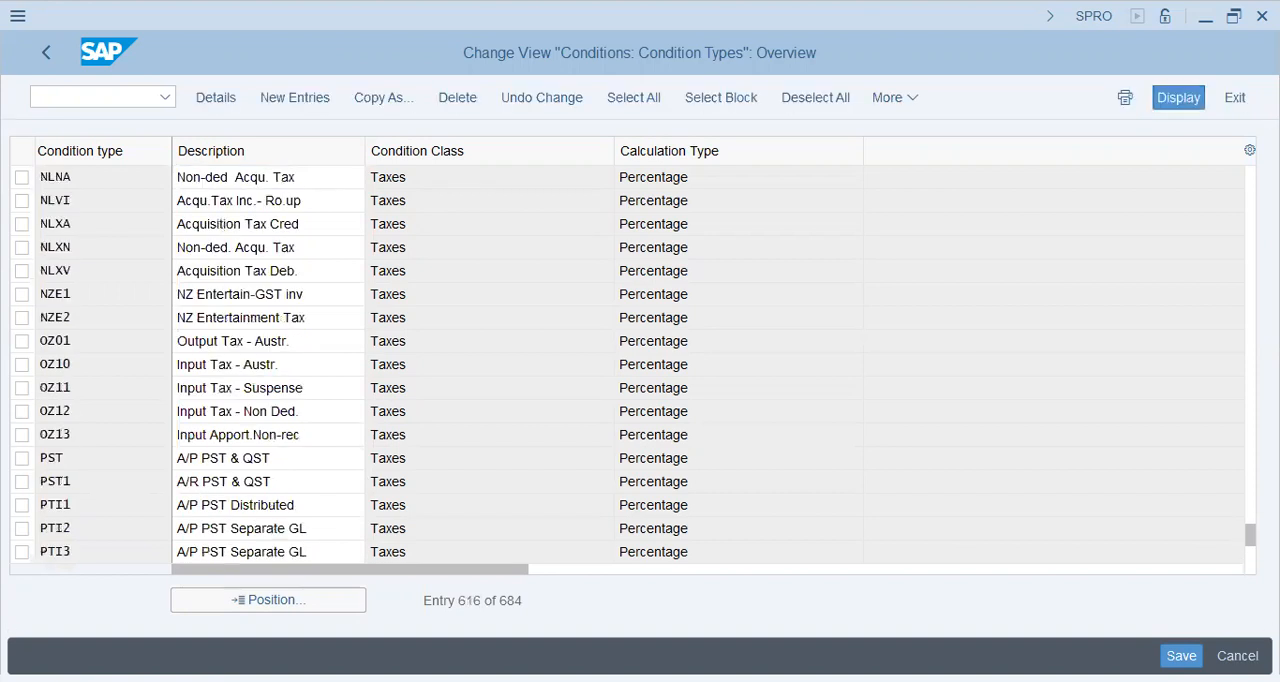
{"action": "key", "text": "Page_Up"}
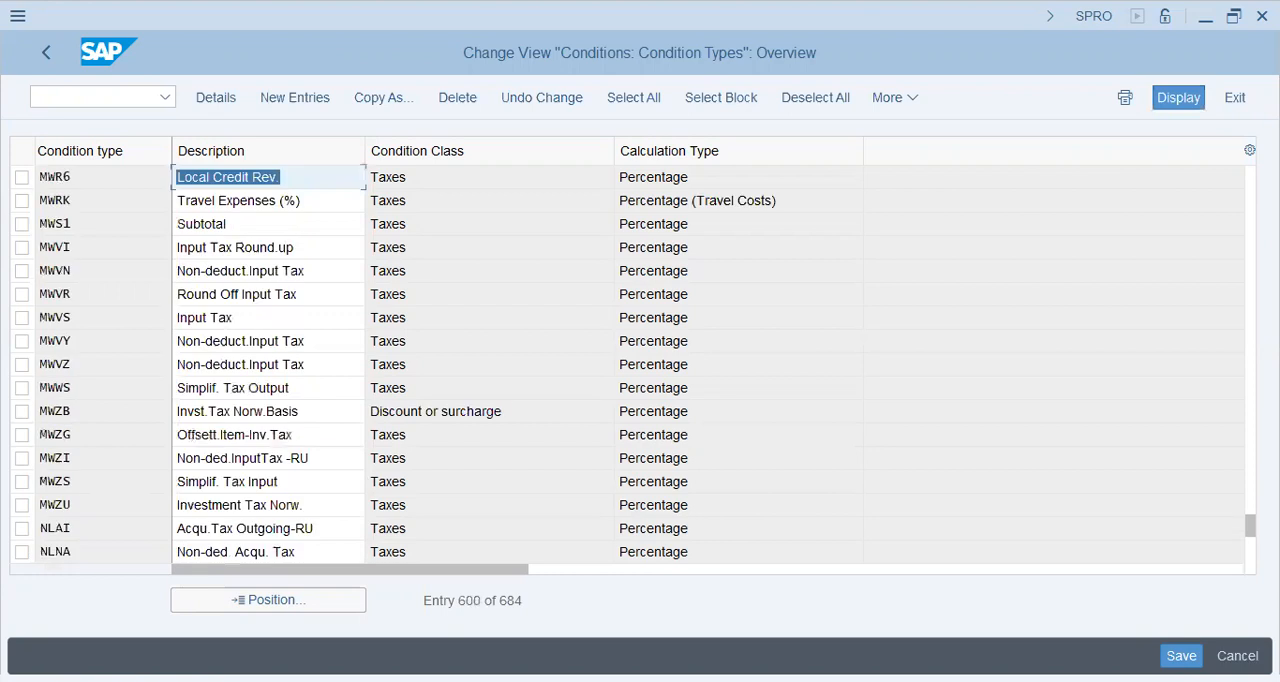
{"action": "key", "text": "Down"}
{"action": "key", "text": "Down"}
{"action": "key", "text": "Down"}
{"action": "key", "text": "Down"}
{"action": "key", "text": "Down"}
{"action": "key", "text": "Down"}
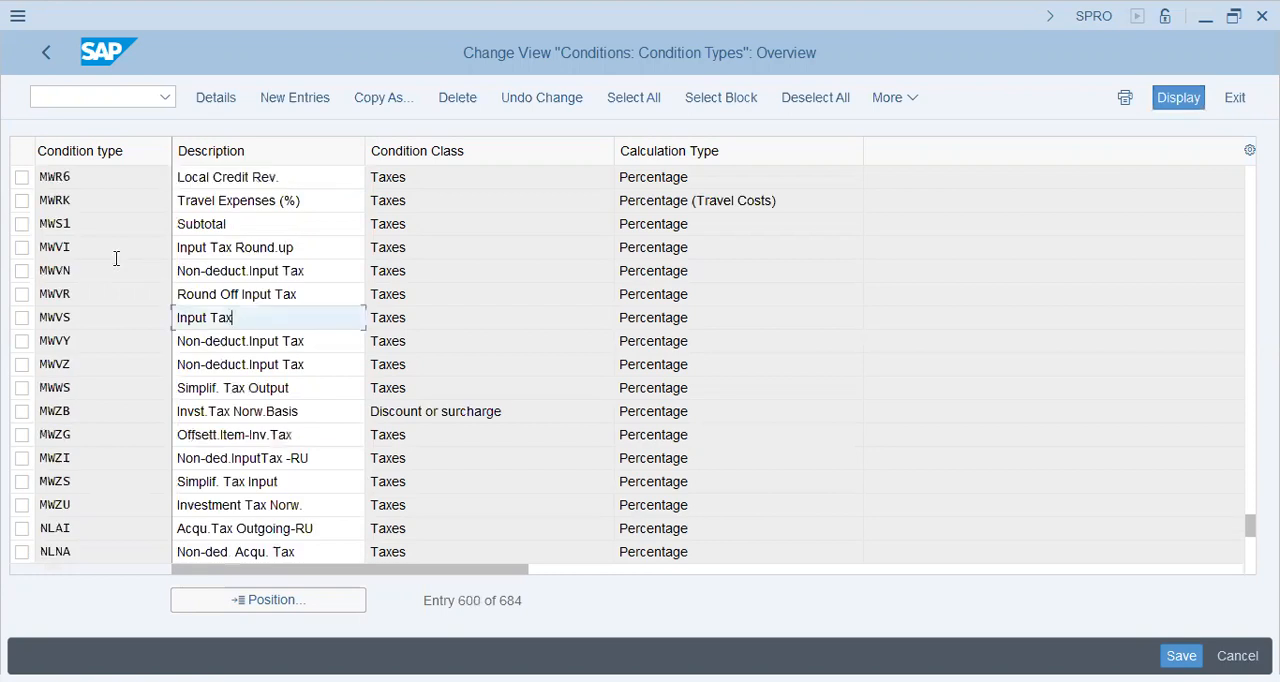
{"action": "double_click", "coordinate": [56, 317]}
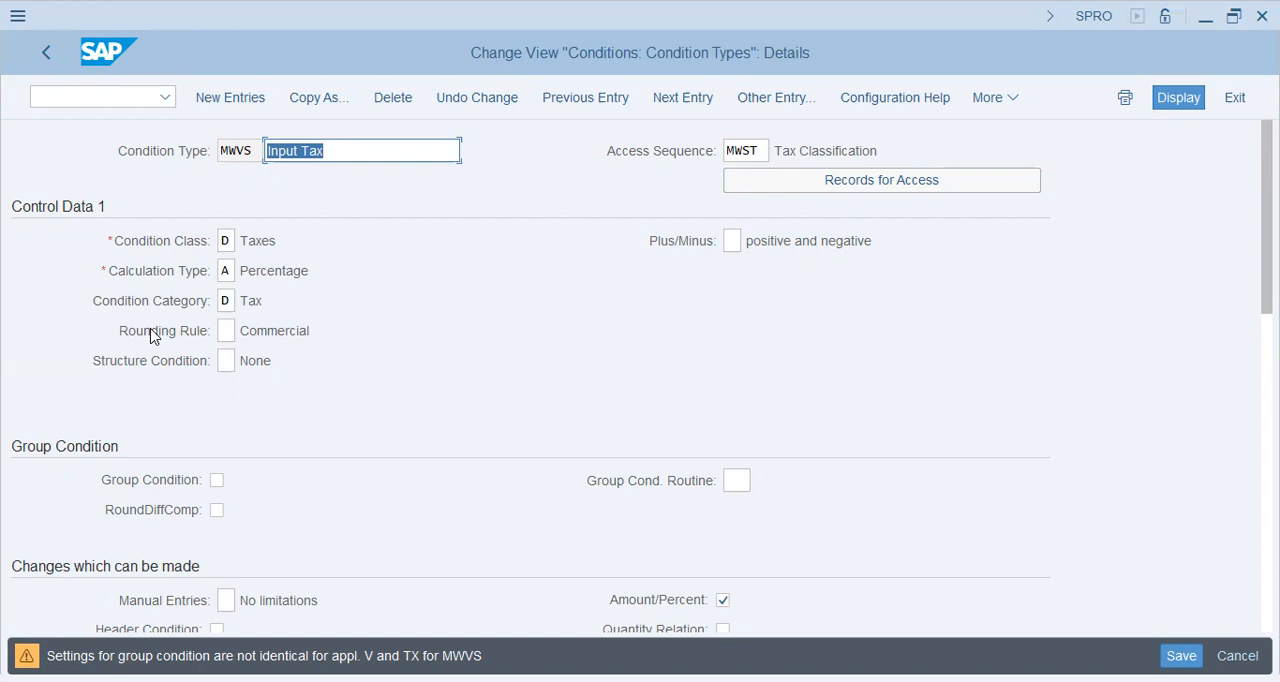
Step: Review the access sequence and the Control Data 1 settings of condition type MWVS
{"action": "key", "text": "Right"}
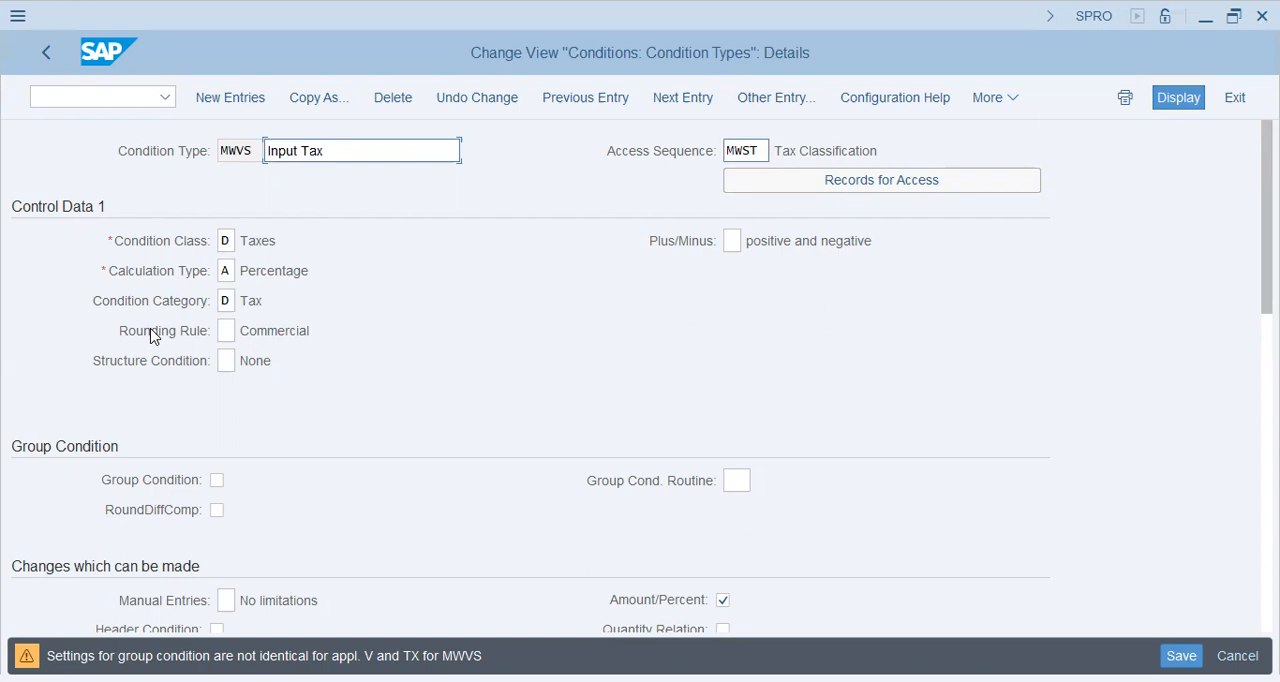
{"action": "key", "text": "Tab"}
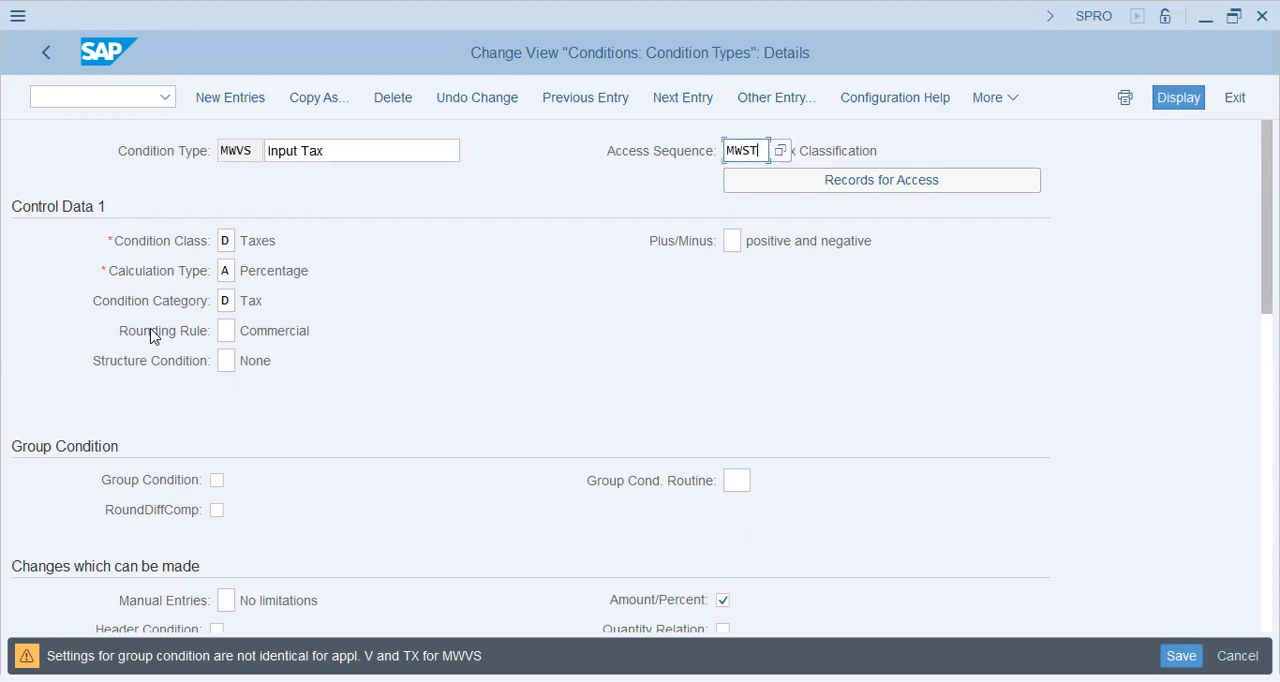
{"action": "key", "text": "Tab"}
{"action": "key", "text": "Tab"}
{"action": "key", "text": "ctrl+a"}
{"action": "key", "text": "Down"}
{"action": "key", "text": "ctrl+a"}
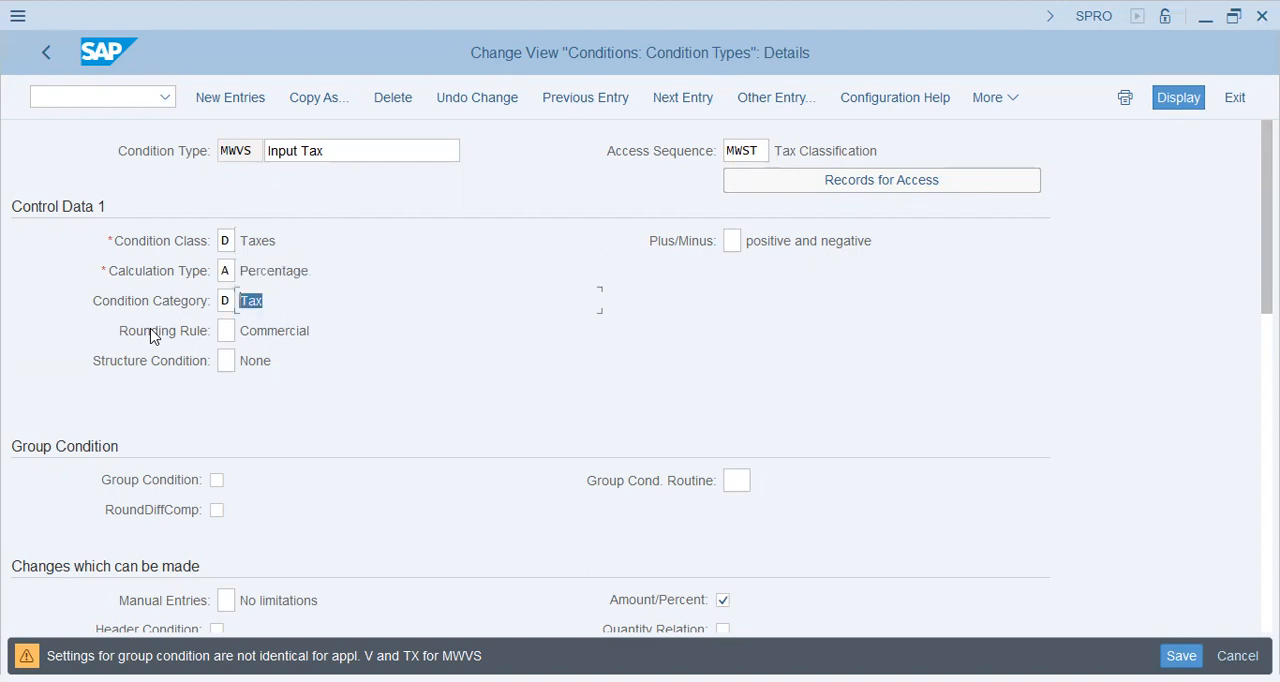
Step: Look through the possible Condition Class values for MWVS and choose D Taxes
{"action": "left_click", "coordinate": [92, 160]}
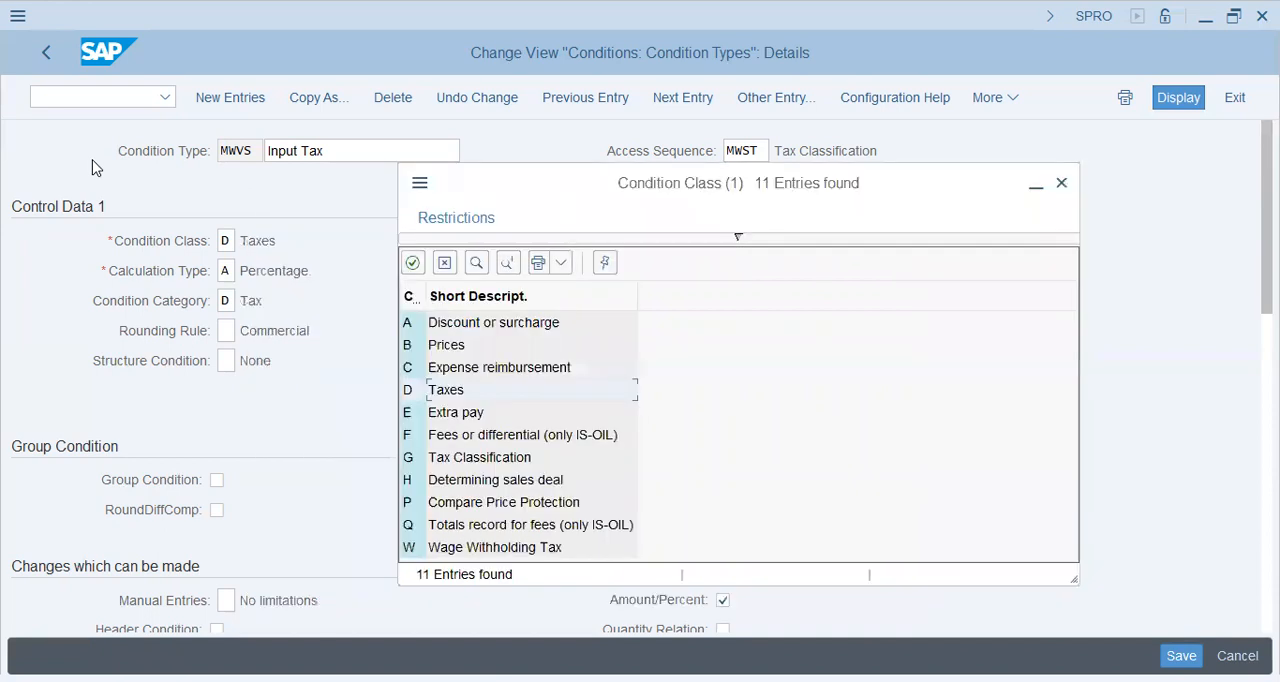
{"action": "key", "text": "Up"}
{"action": "key", "text": "Up"}
{"action": "key", "text": "Up"}
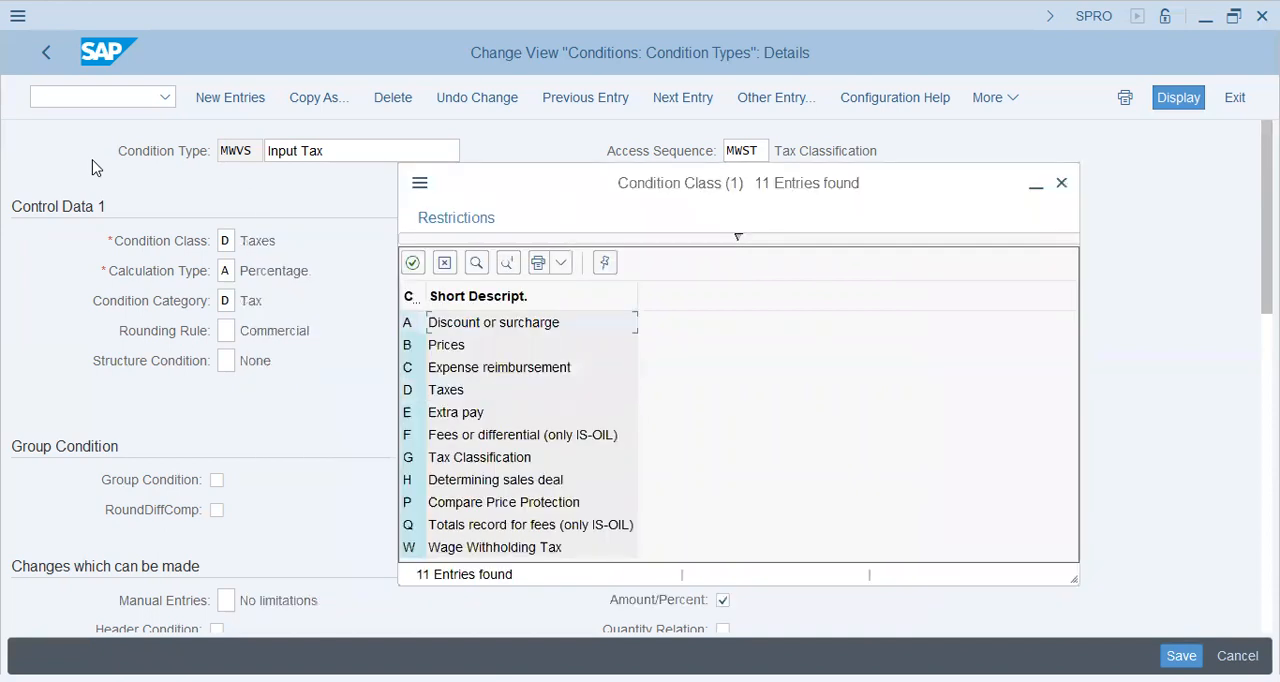
{"action": "key", "text": "Down"}
{"action": "key", "text": "Down"}
{"action": "key", "text": "Down"}
{"action": "key", "text": "Down"}
{"action": "key", "text": "Down"}
{"action": "key", "text": "Down"}
{"action": "key", "text": "Down"}
{"action": "key", "text": "Down"}
{"action": "key", "text": "Down"}
{"action": "key", "text": "Down"}
{"action": "key", "text": "Up"}
{"action": "key", "text": "Up"}
{"action": "key", "text": "Up"}
{"action": "key", "text": "Up"}
{"action": "key", "text": "Up"}
{"action": "key", "text": "Up"}
{"action": "key", "text": "Up"}
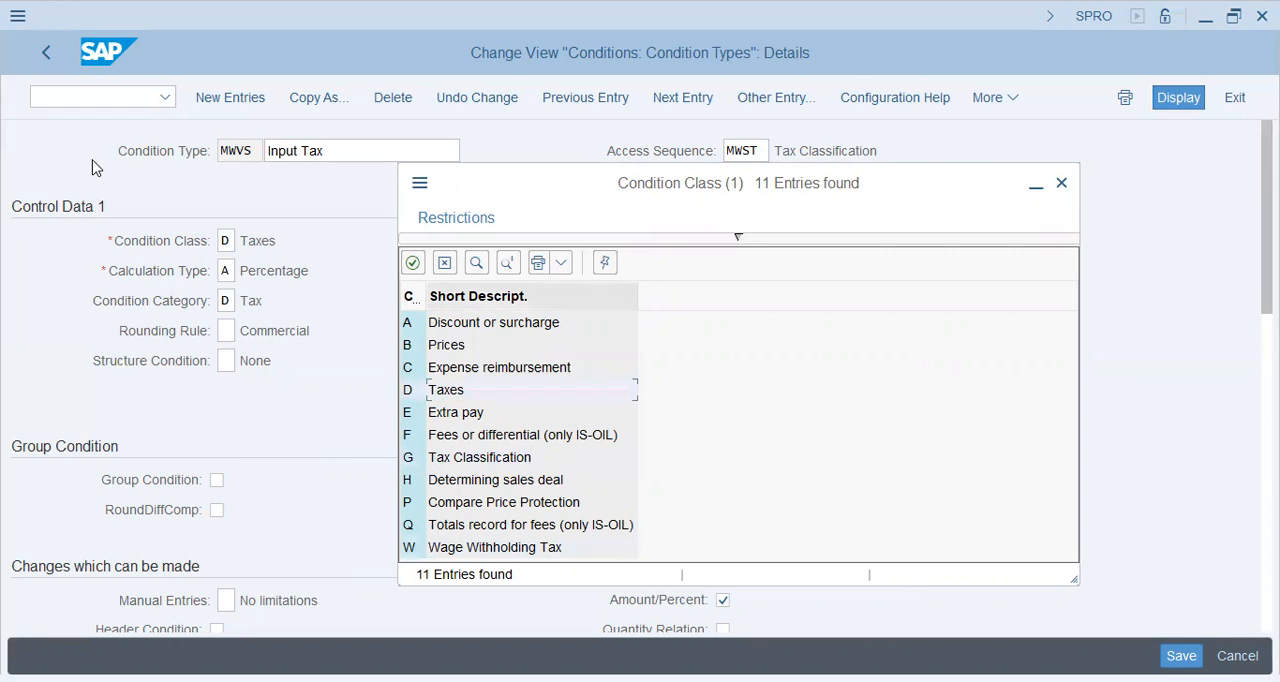
{"action": "key", "text": "Return"}
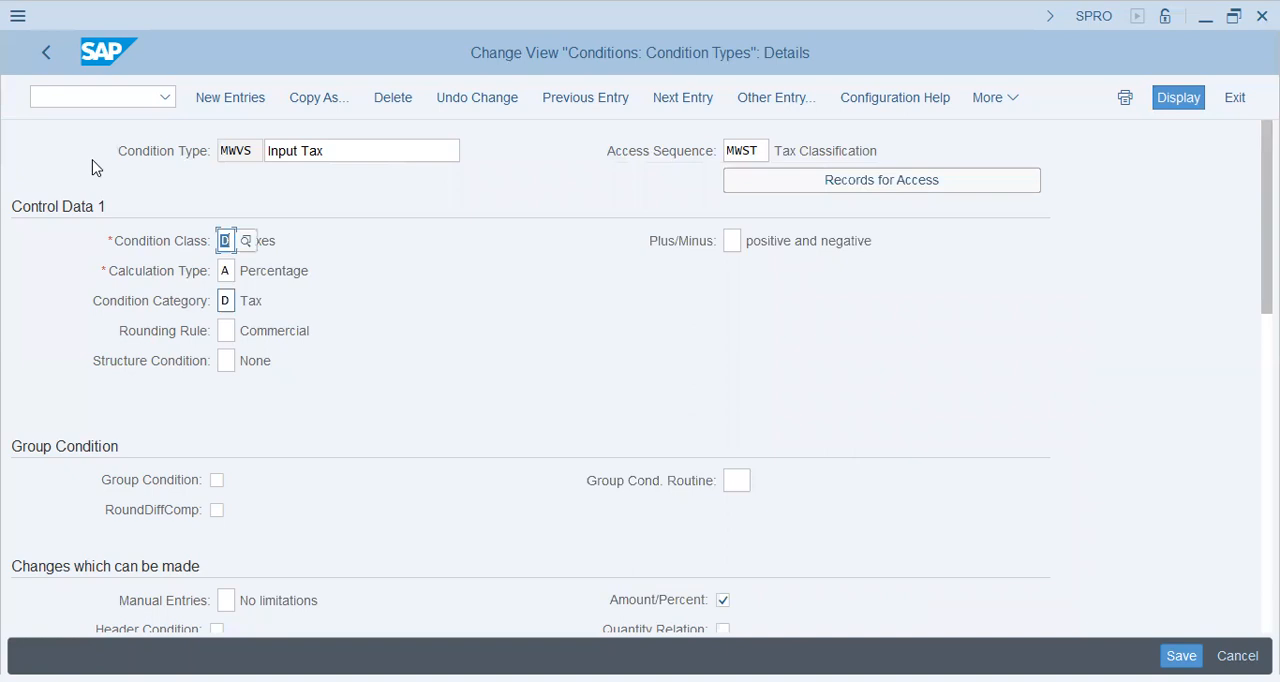
Step: Inspect the possible Calculation Type values for MWVS and close the list without choosing one
{"action": "key", "text": "Tab"}
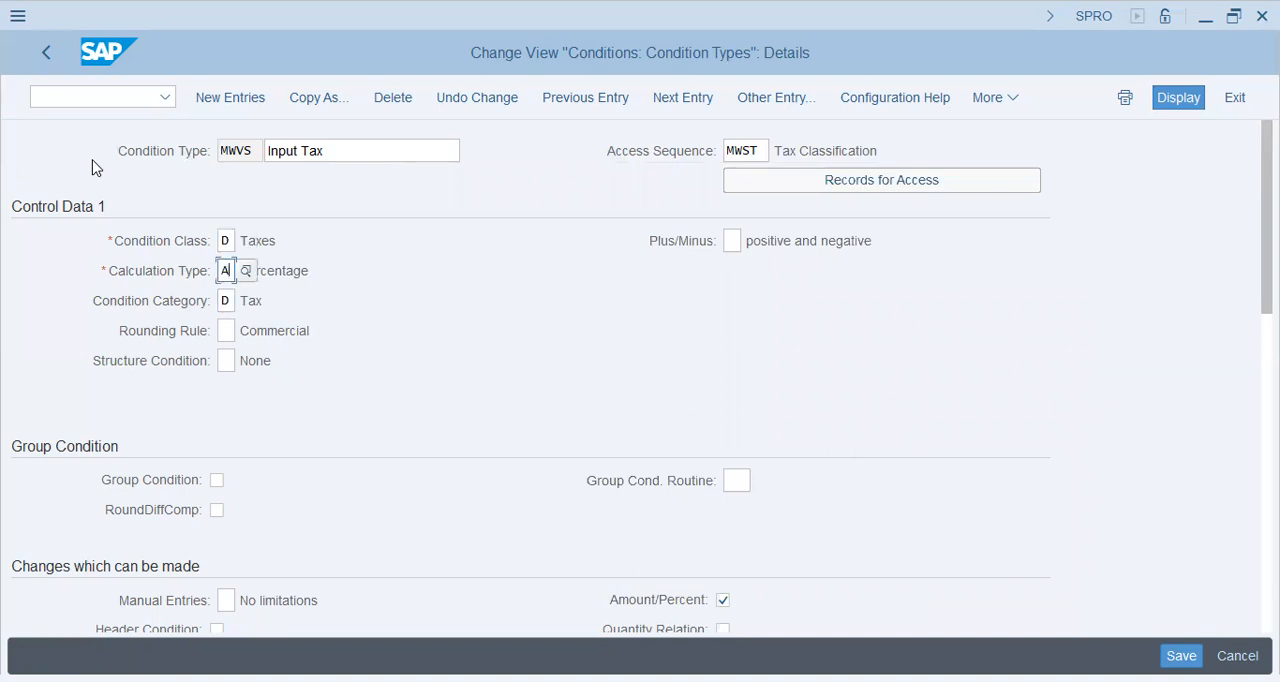
{"action": "key", "text": "Tab"}
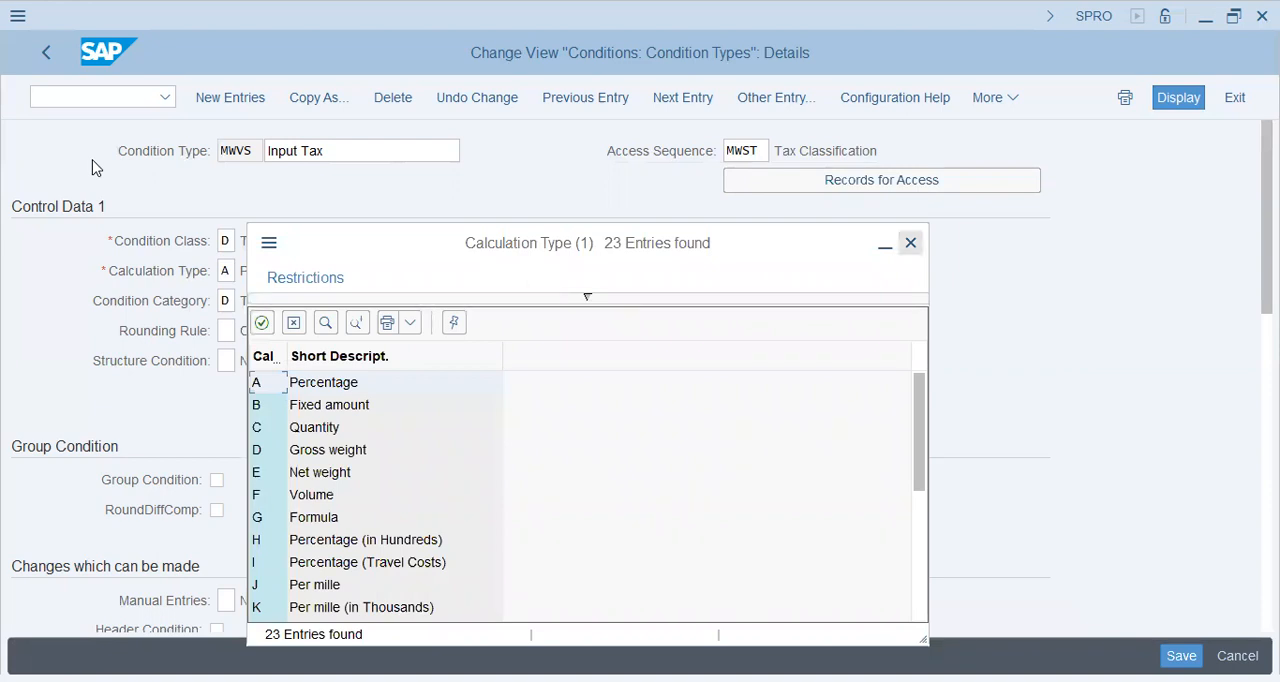
{"action": "key", "text": "Escape"}
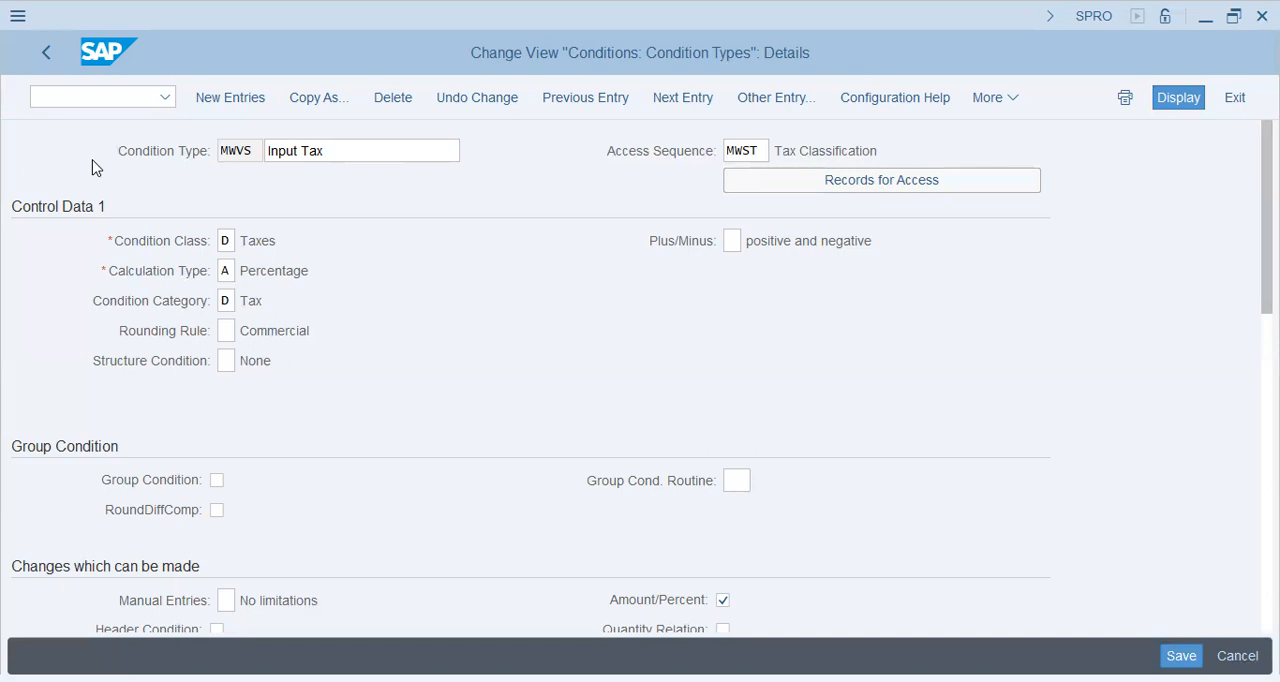
Step: Look through the possible Condition Category values for MWVS and close the list without choosing one
{"action": "key", "text": "F4"}
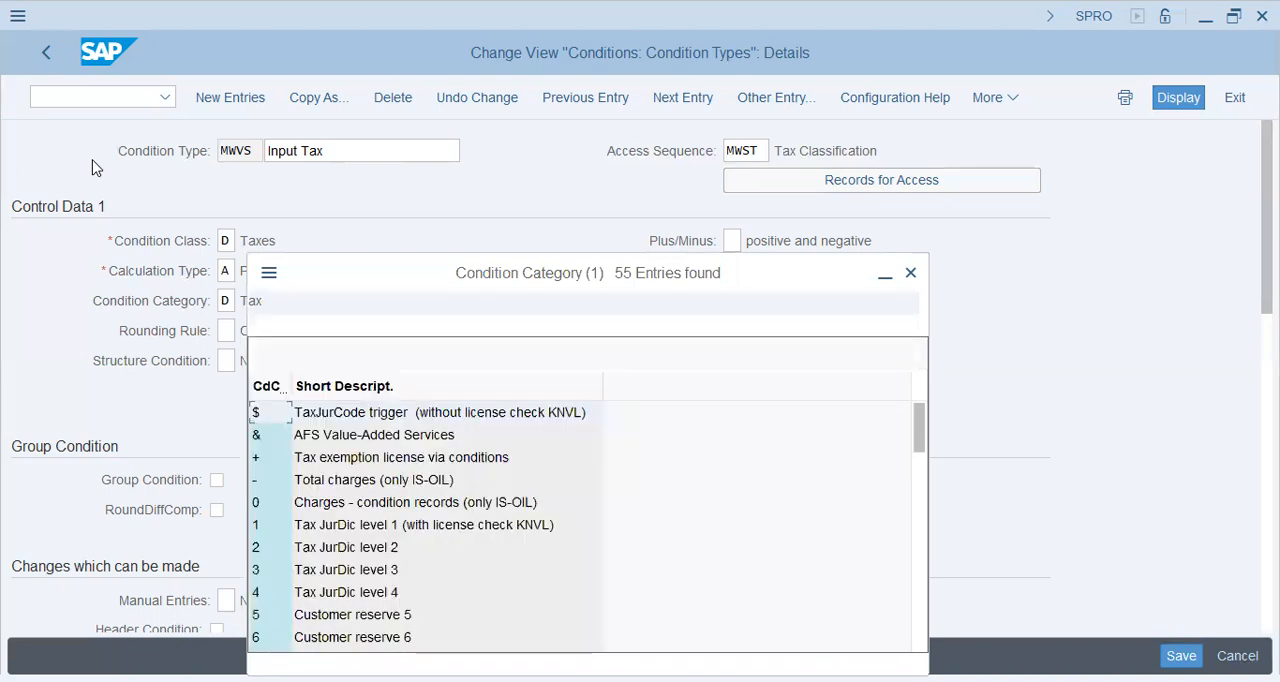
{"action": "key", "text": "Down"}
{"action": "key", "text": "Down"}
{"action": "key", "text": "Down"}
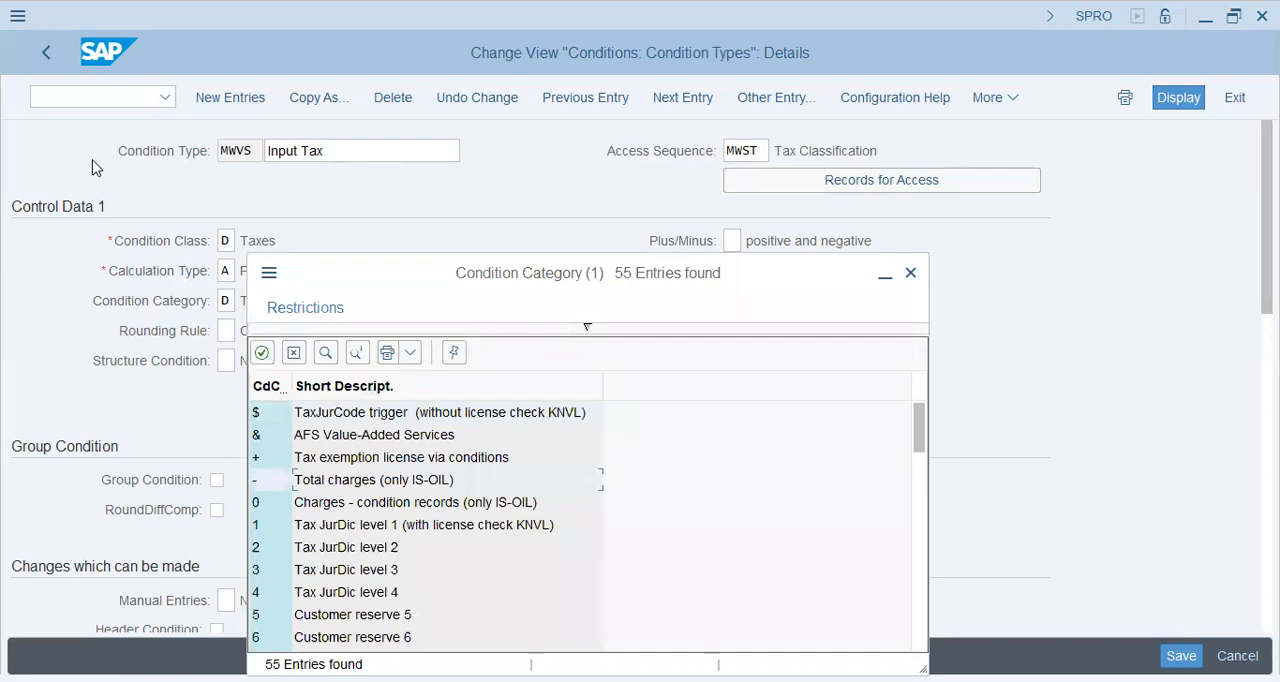
{"action": "scroll", "coordinate": [448, 480], "scroll_direction": "down", "scroll_amount": 5}
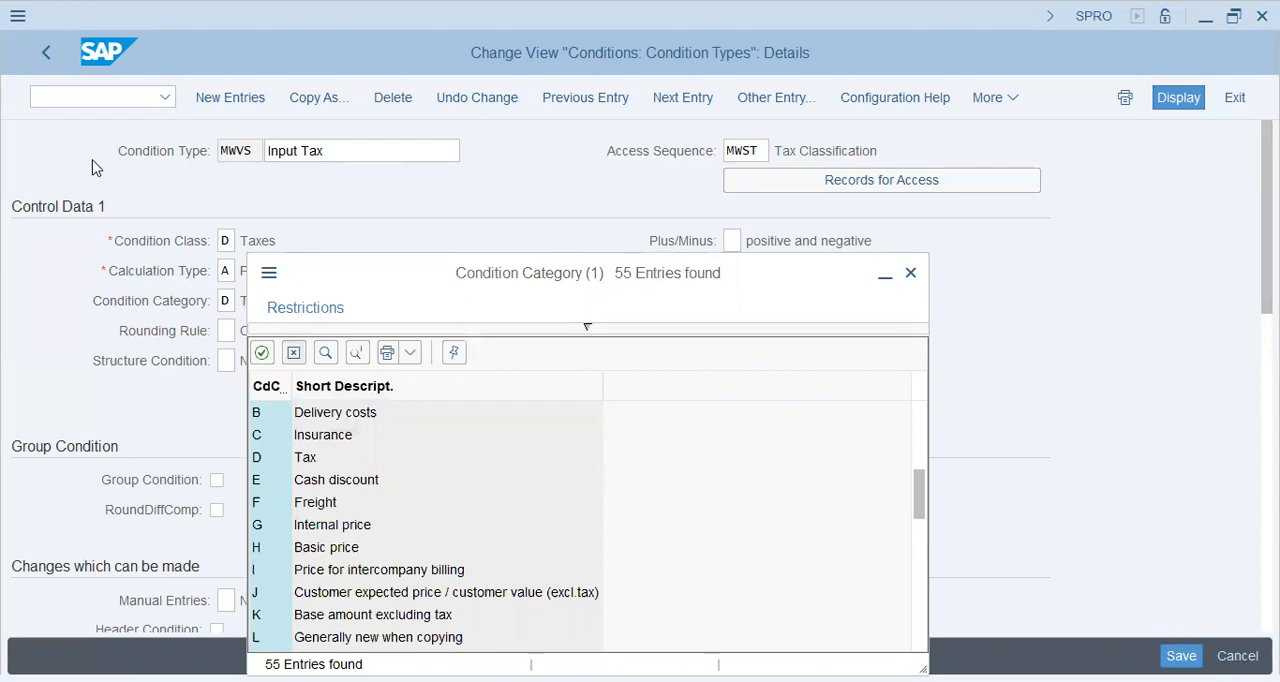
{"action": "left_click", "coordinate": [294, 353]}
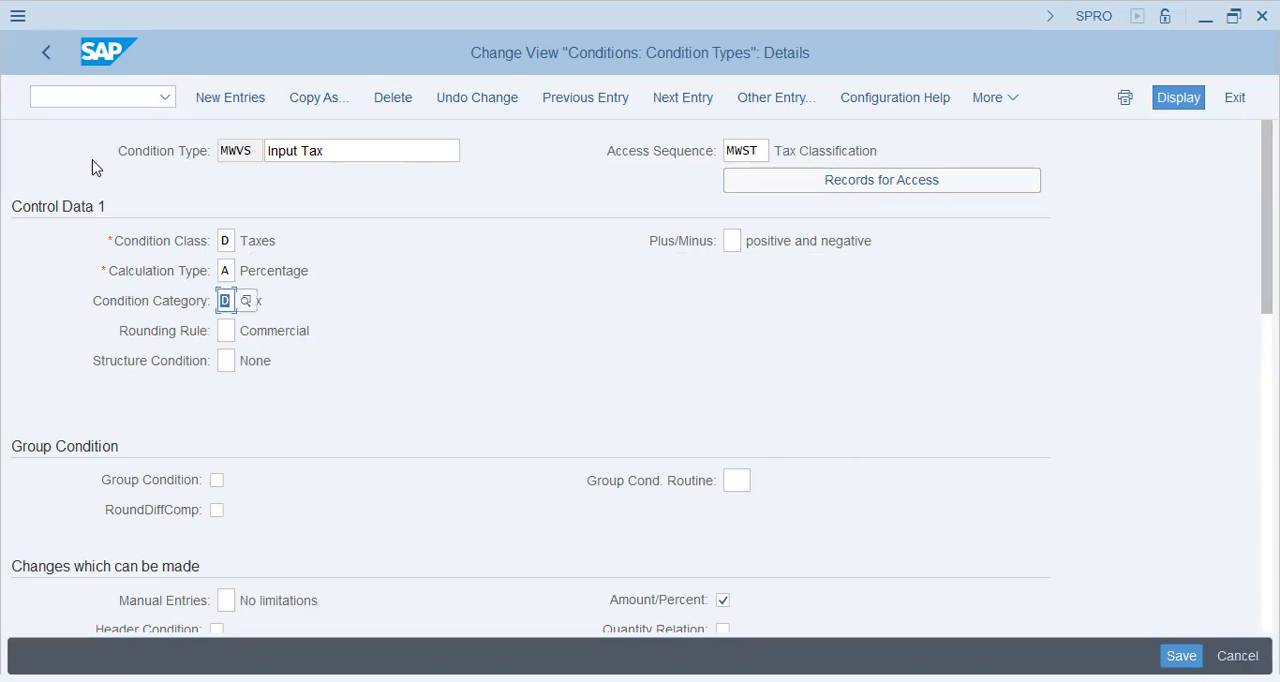
Step: Review the remaining MWVS settings, from Group Condition and Changes which can be made to Master Data, Scales and Control Data 2
{"action": "scroll", "coordinate": [93, 167], "scroll_direction": "down", "scroll_amount": 1}
{"action": "scroll", "coordinate": [93, 167], "scroll_direction": "down", "scroll_amount": 1}
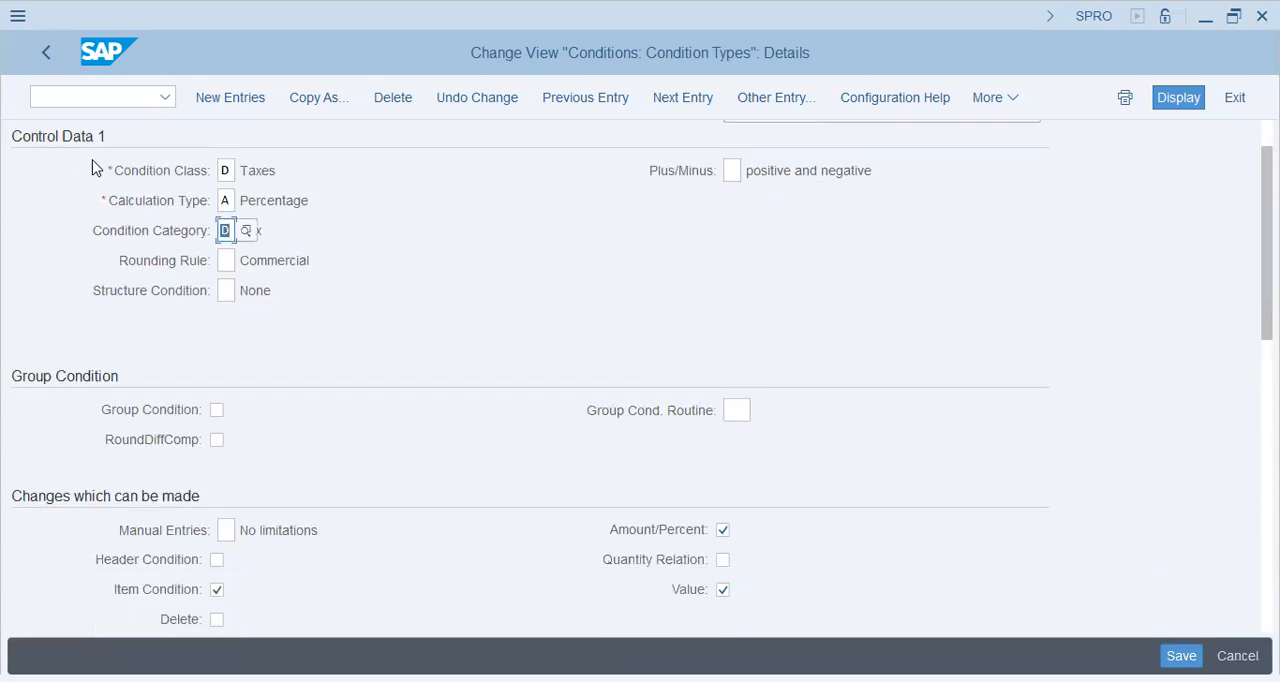
{"action": "scroll", "coordinate": [96, 167], "scroll_direction": "down", "scroll_amount": 2}
{"action": "scroll", "coordinate": [93, 167], "scroll_direction": "down", "scroll_amount": 3}
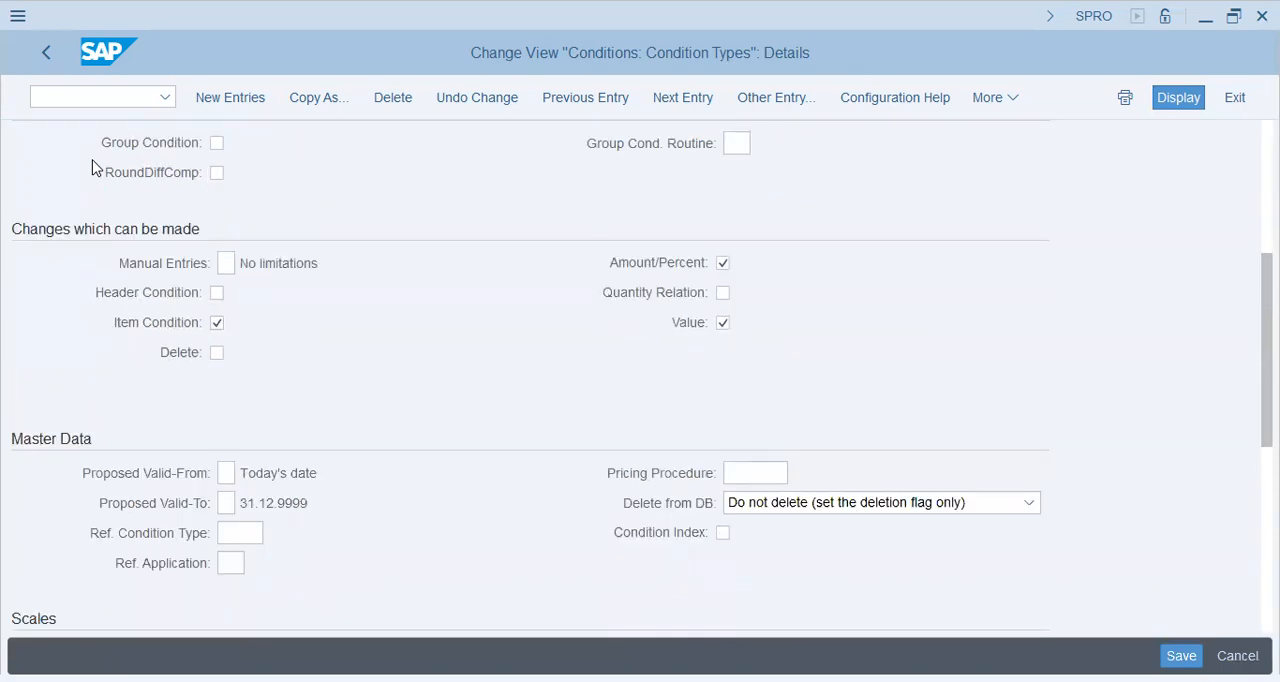
{"action": "scroll", "coordinate": [94, 167], "scroll_direction": "down", "scroll_amount": 3}
{"action": "scroll", "coordinate": [96, 168], "scroll_direction": "down", "scroll_amount": 4}
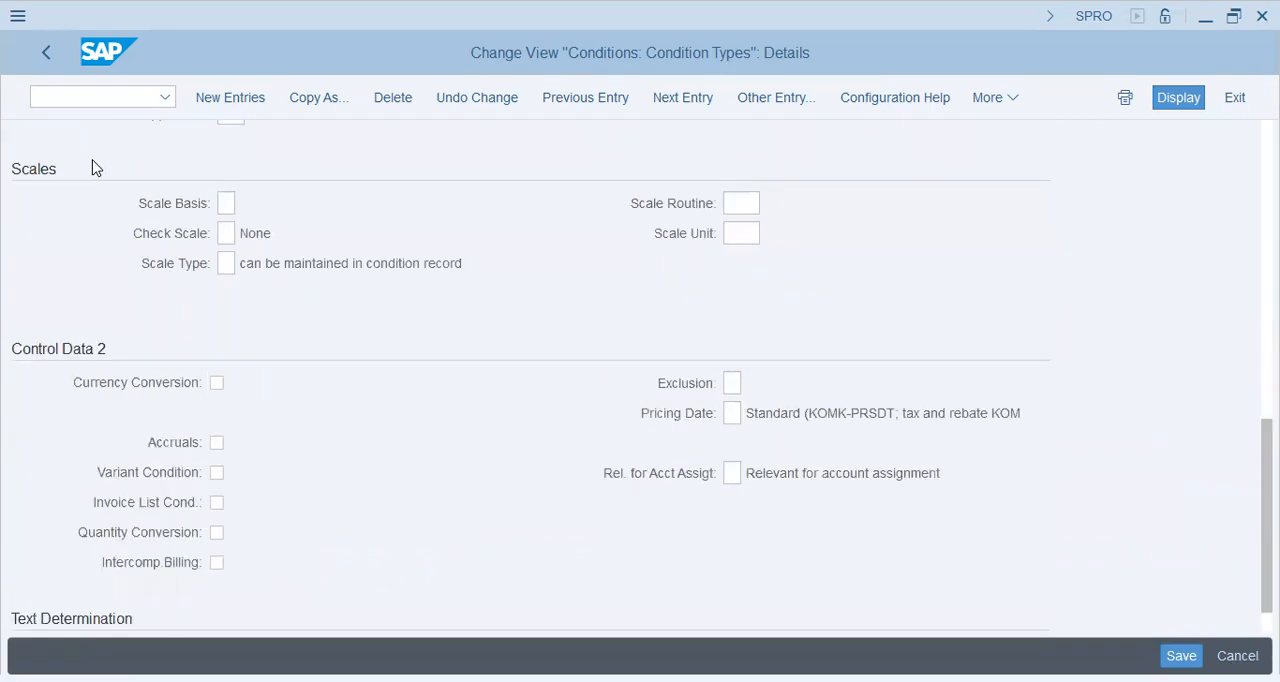
{"action": "scroll", "coordinate": [93, 167], "scroll_direction": "down", "scroll_amount": 1}
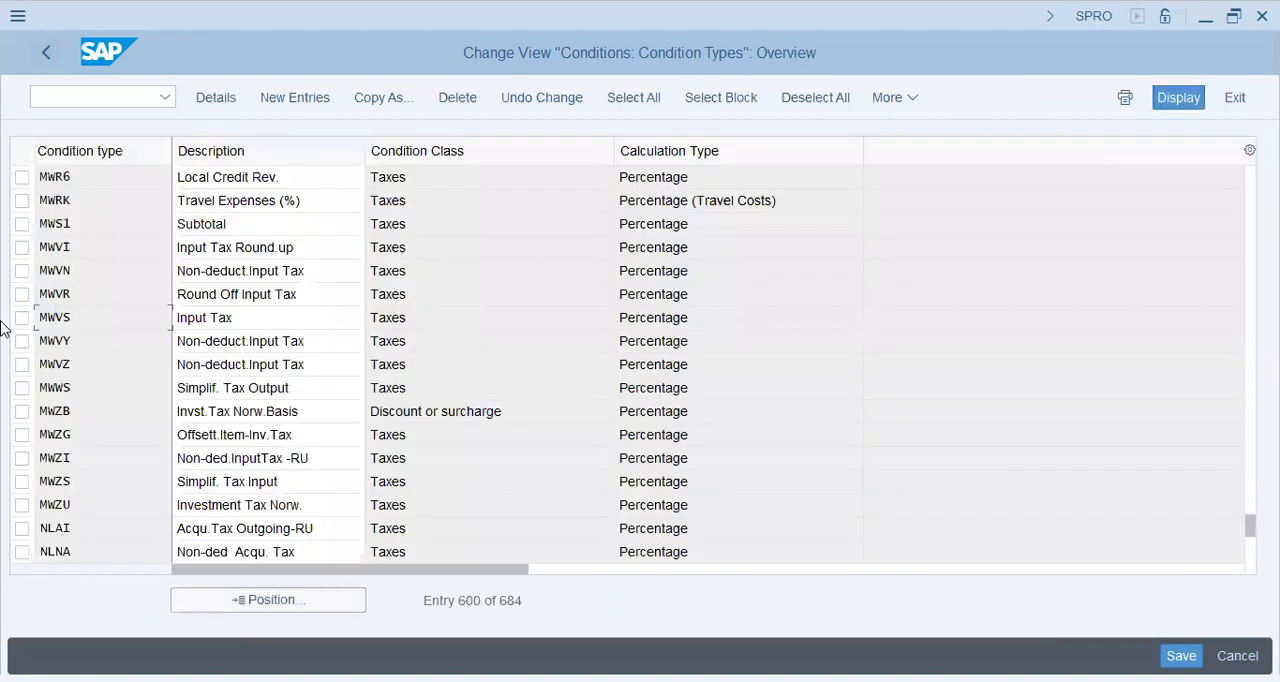
Step: Find condition type MWAS, check the description and access sequence in its details, and return to the overview
{"action": "left_click", "coordinate": [268, 600]}
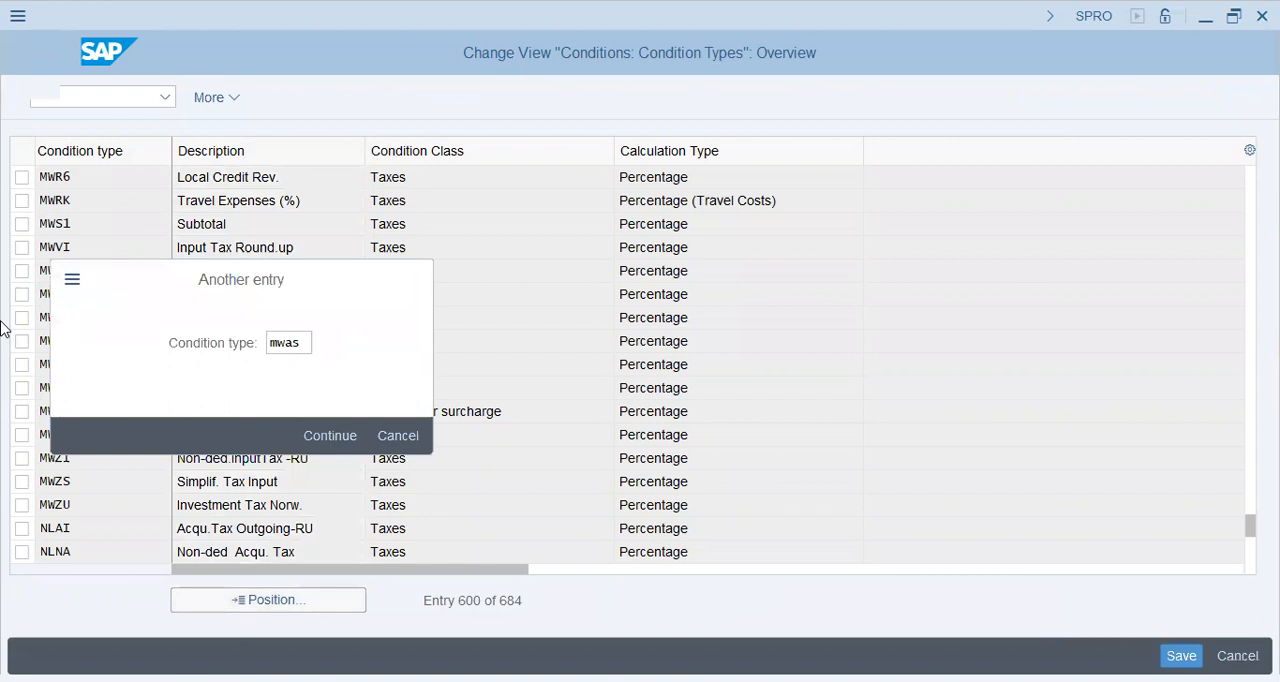
{"action": "key", "text": "Return"}
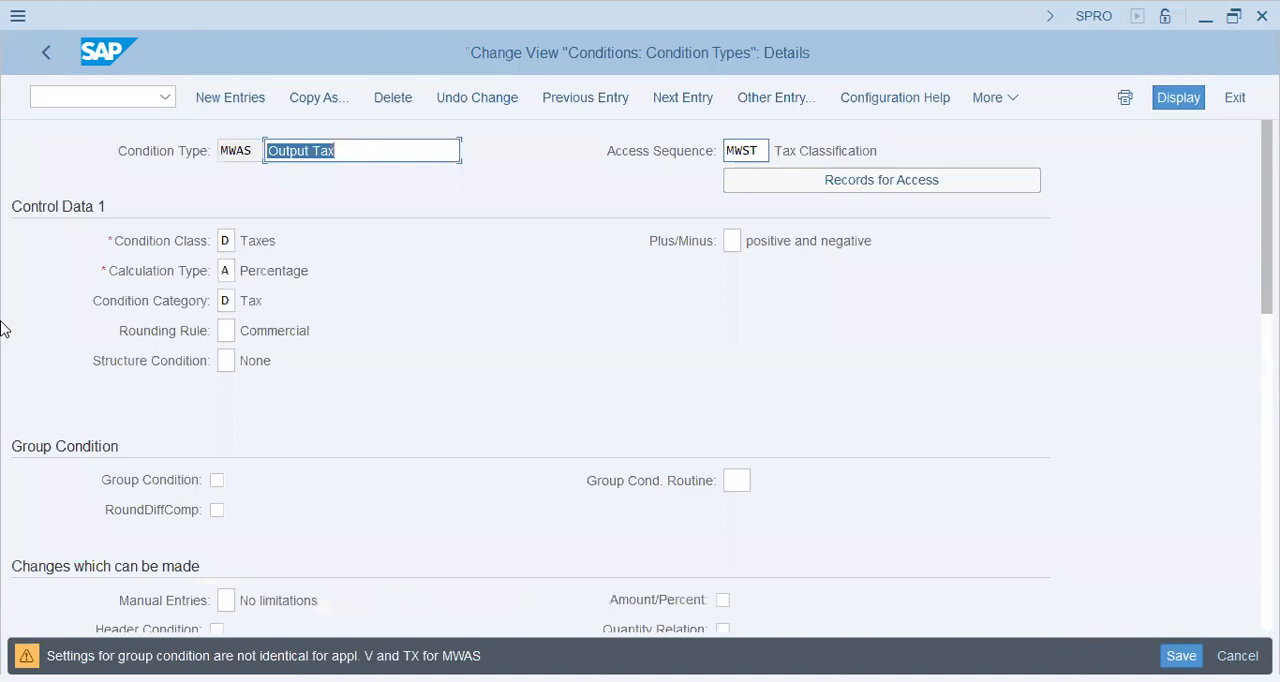
{"action": "key", "text": "Tab"}
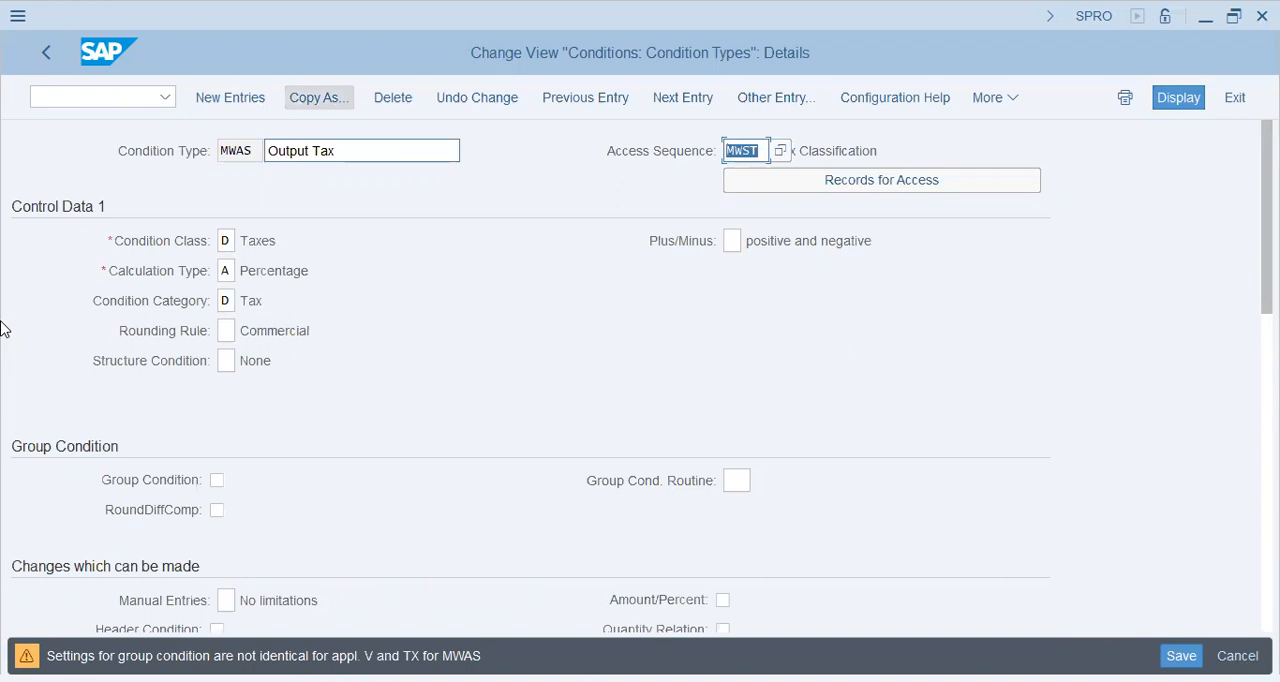
{"action": "left_click", "coordinate": [345, 151]}
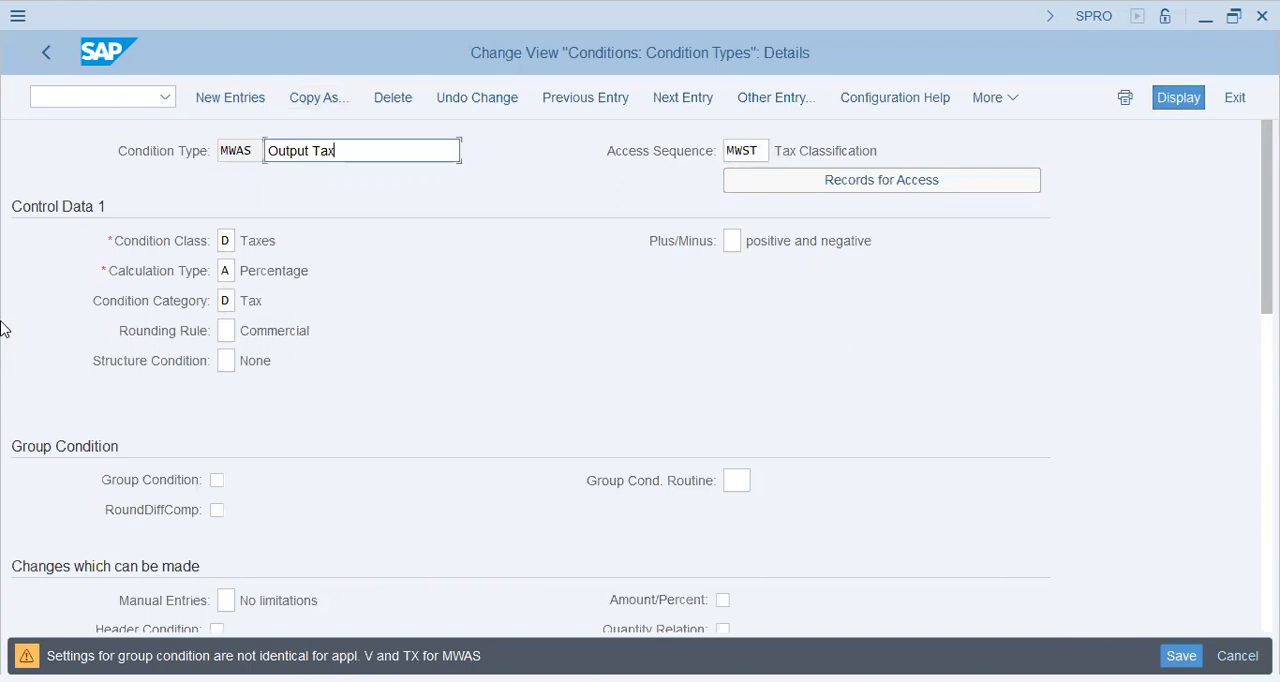
{"action": "left_click", "coordinate": [48, 55]}
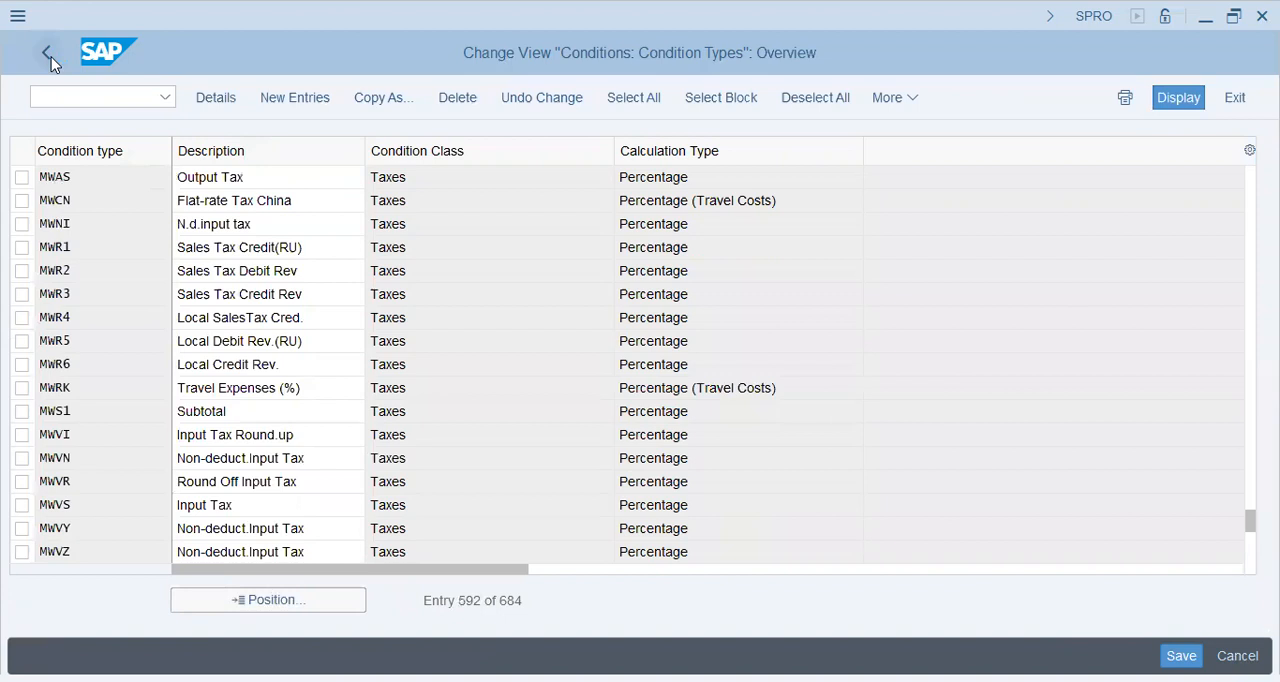
Step: Leave the condition types and open the Control Data of the PKTAX procedure in Define Procedures
{"action": "left_click", "coordinate": [47, 54]}
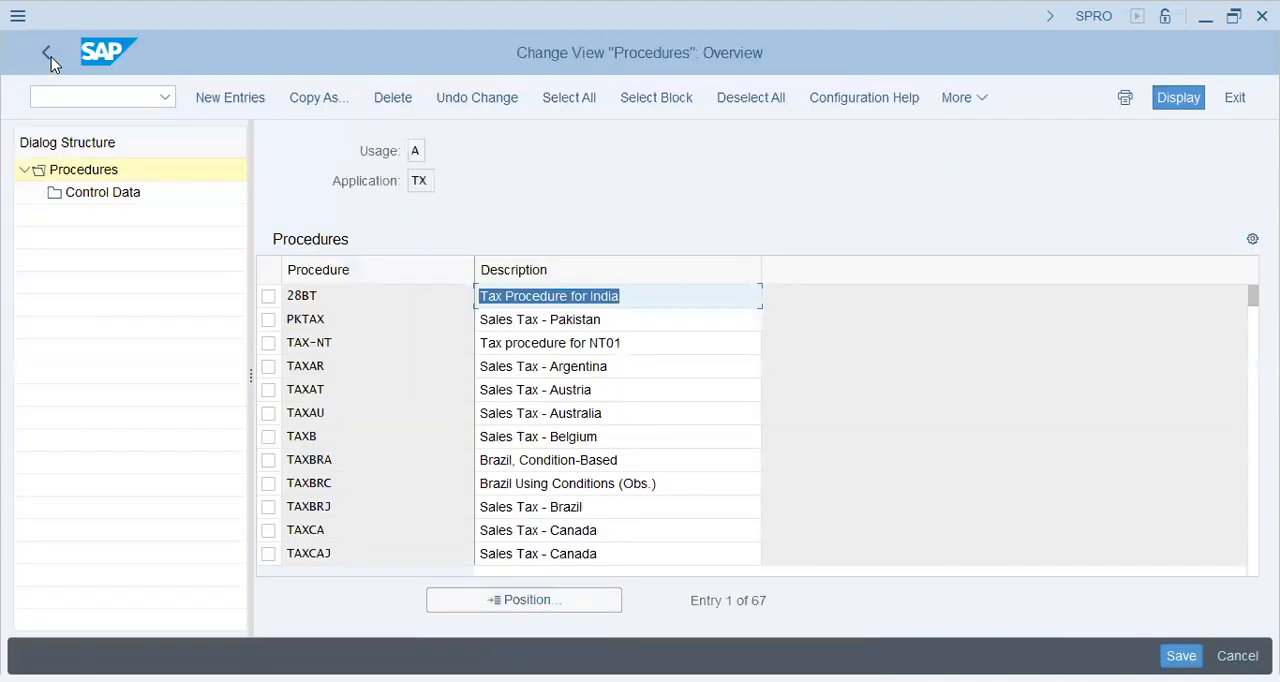
{"action": "key", "text": "Down"}
{"action": "double_click", "coordinate": [115, 198]}
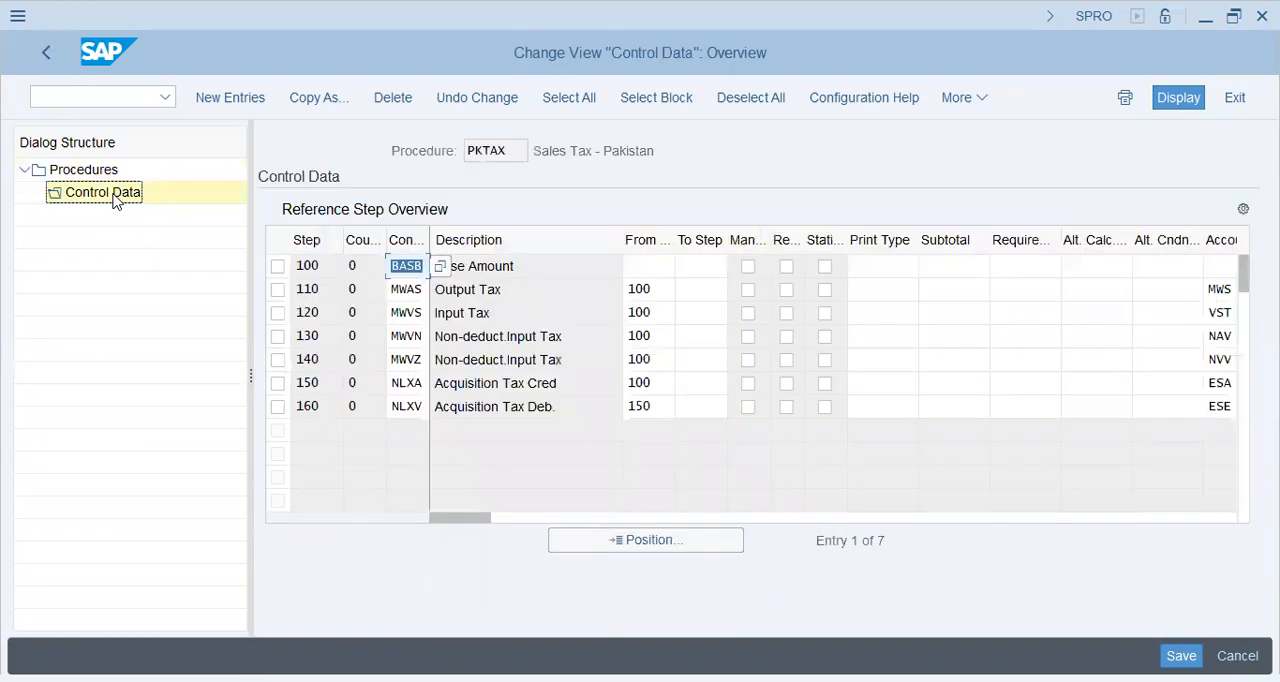
Step: Examine the PKTAX reference steps, comparing the base amount, output tax and input tax rows with their From Step and account key
{"action": "left_click", "coordinate": [407, 266]}
{"action": "left_click", "coordinate": [655, 289]}
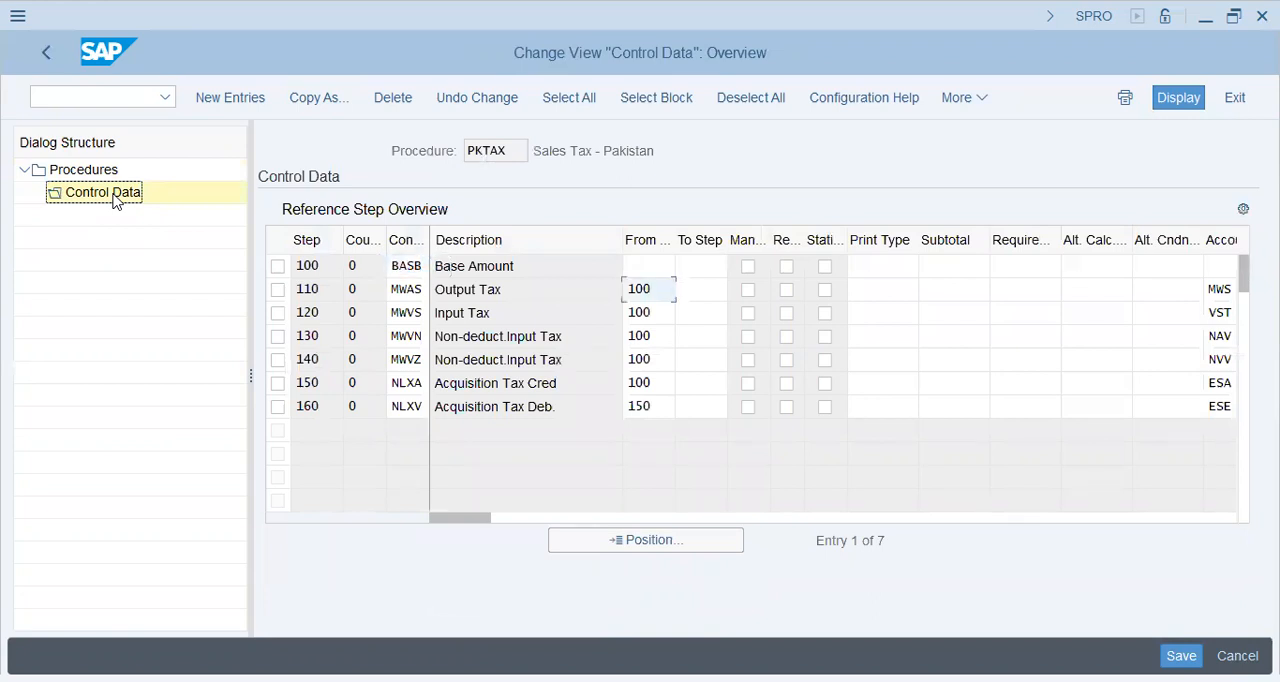
{"action": "left_click", "coordinate": [500, 289]}
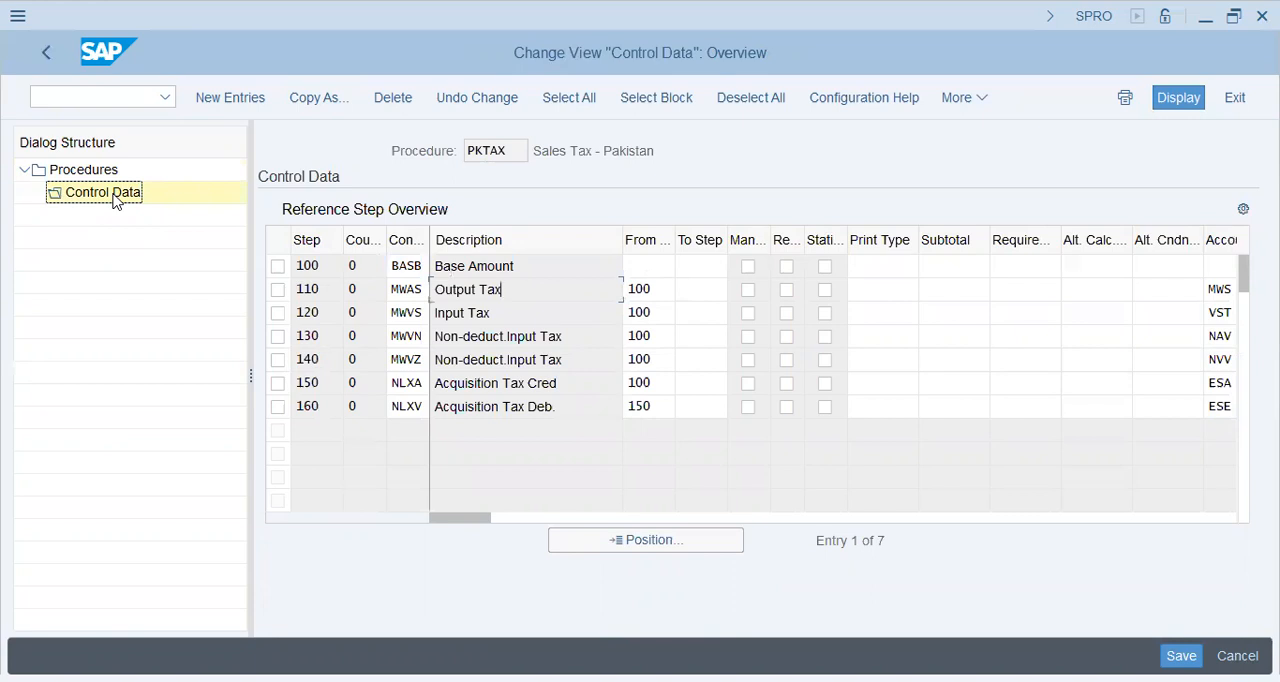
{"action": "left_click_drag", "start_coordinate": [435, 266], "coordinate": [516, 266]}
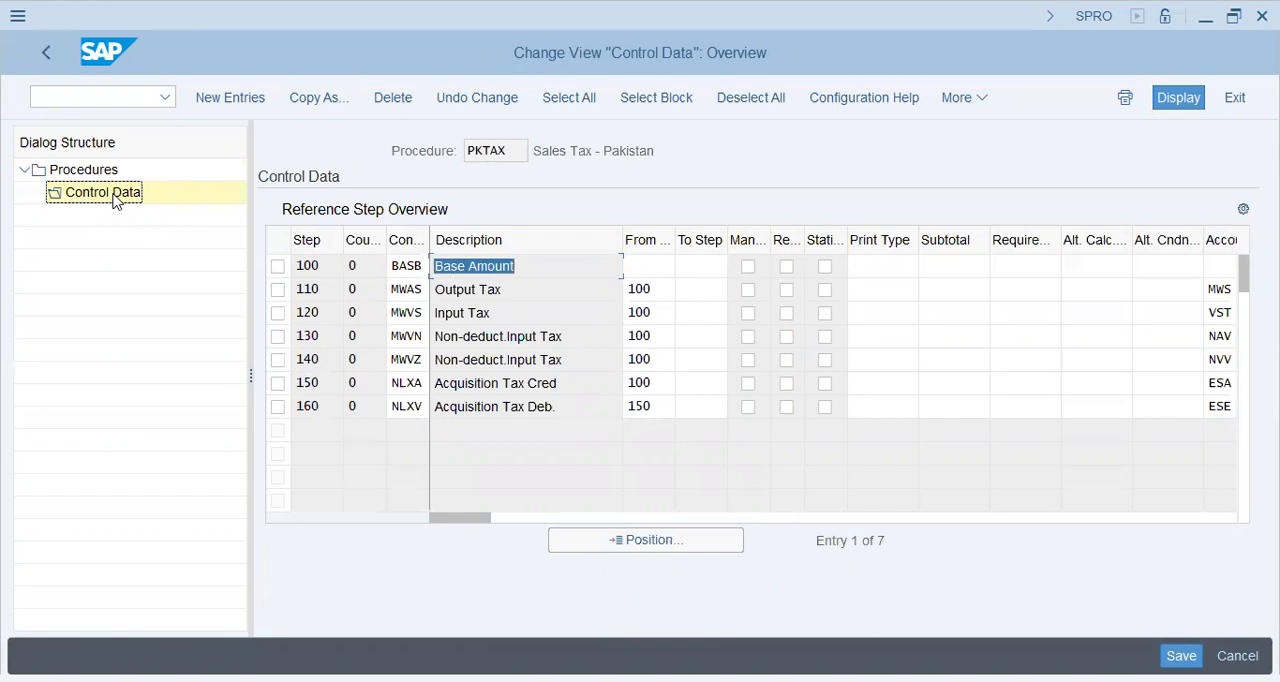
{"action": "left_click", "coordinate": [437, 313]}
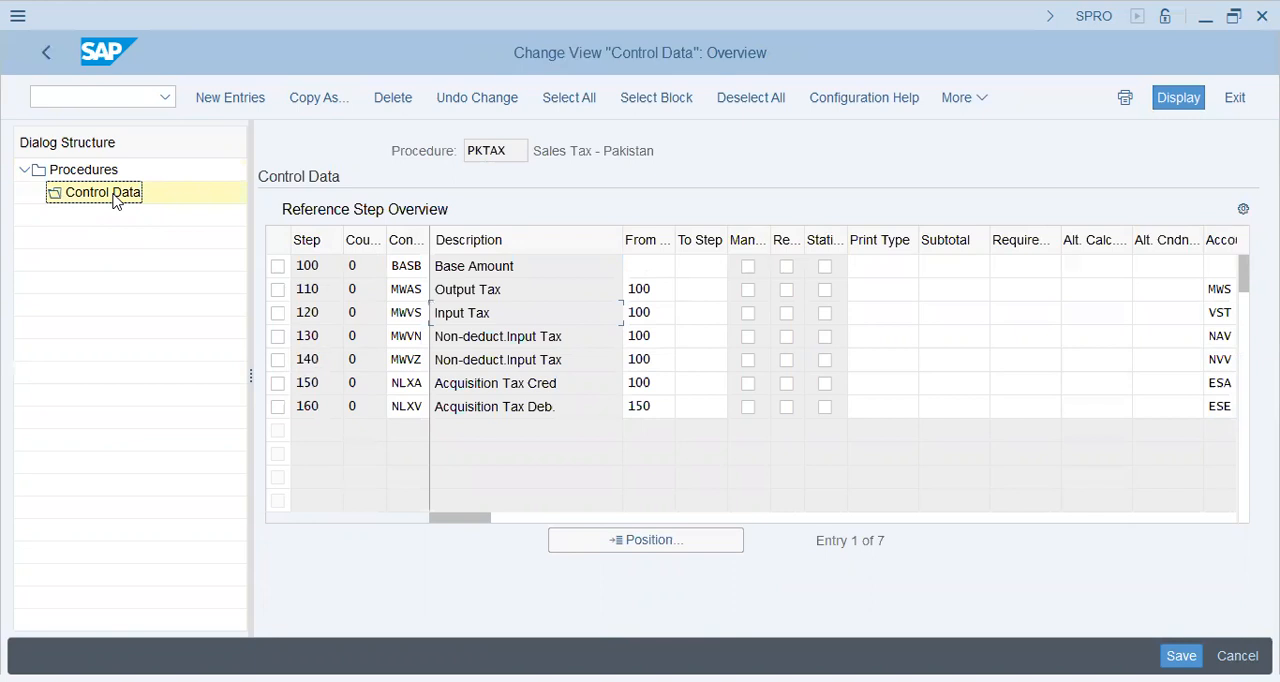
{"action": "left_click_drag", "start_coordinate": [449, 266], "coordinate": [515, 266]}
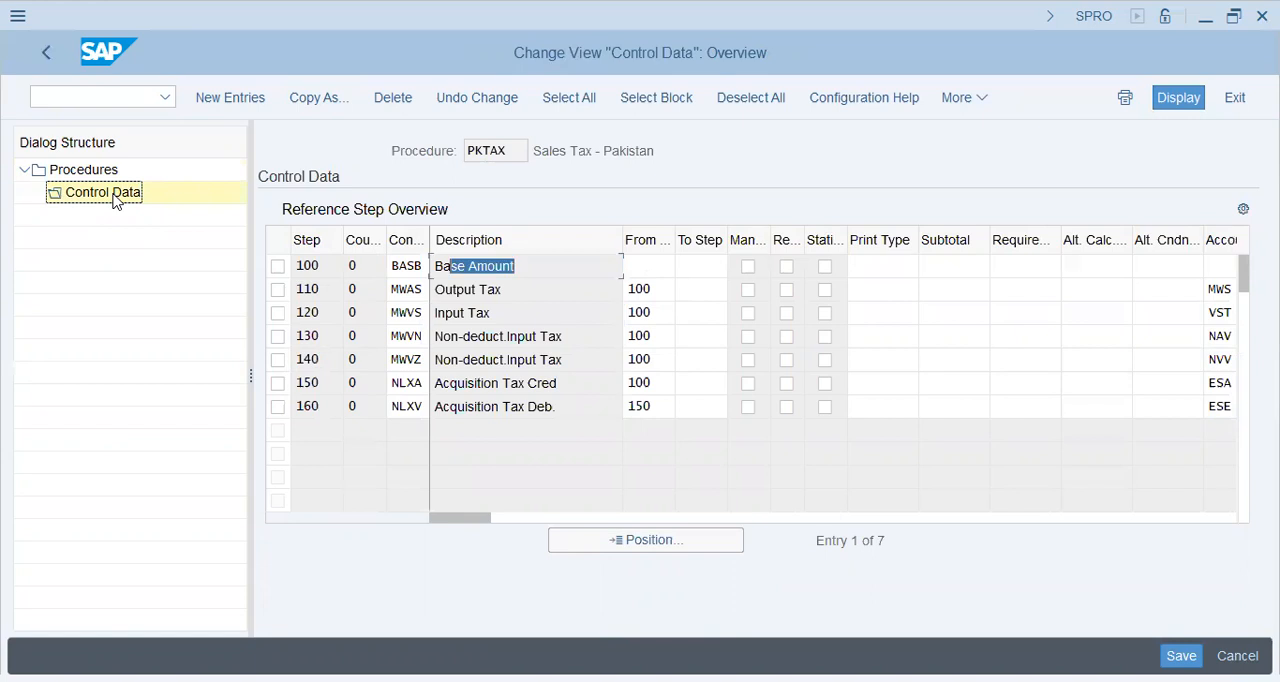
{"action": "left_click_drag", "start_coordinate": [483, 313], "coordinate": [491, 313]}
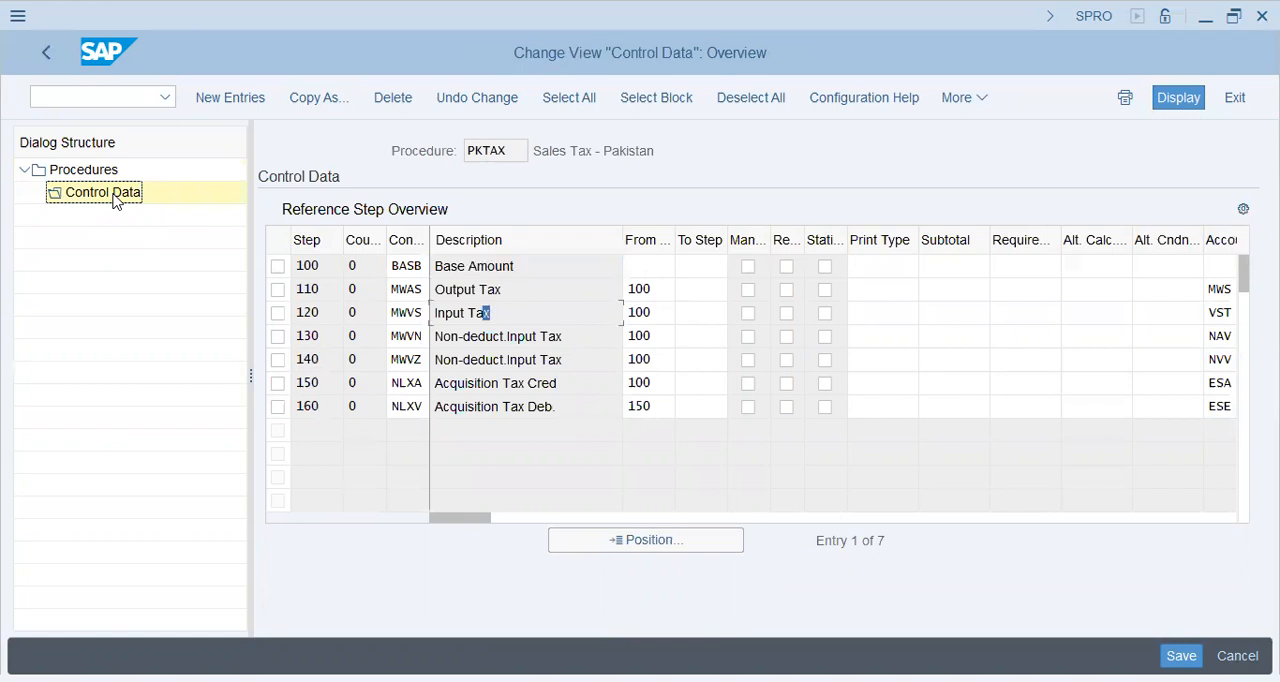
{"action": "left_click", "coordinate": [1227, 313]}
Step: Leave the tax procedures and close the activity selection to return to the IMG structure
{"action": "left_click", "coordinate": [49, 60]}
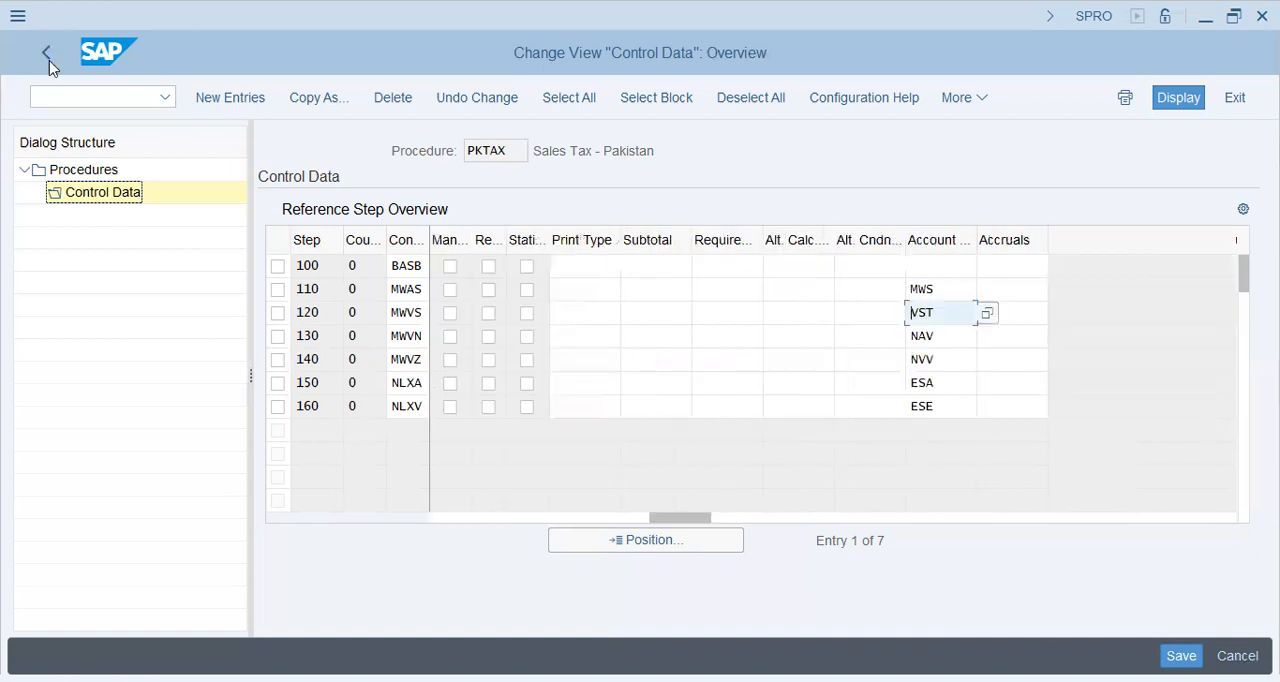
{"action": "left_click", "coordinate": [41, 50]}
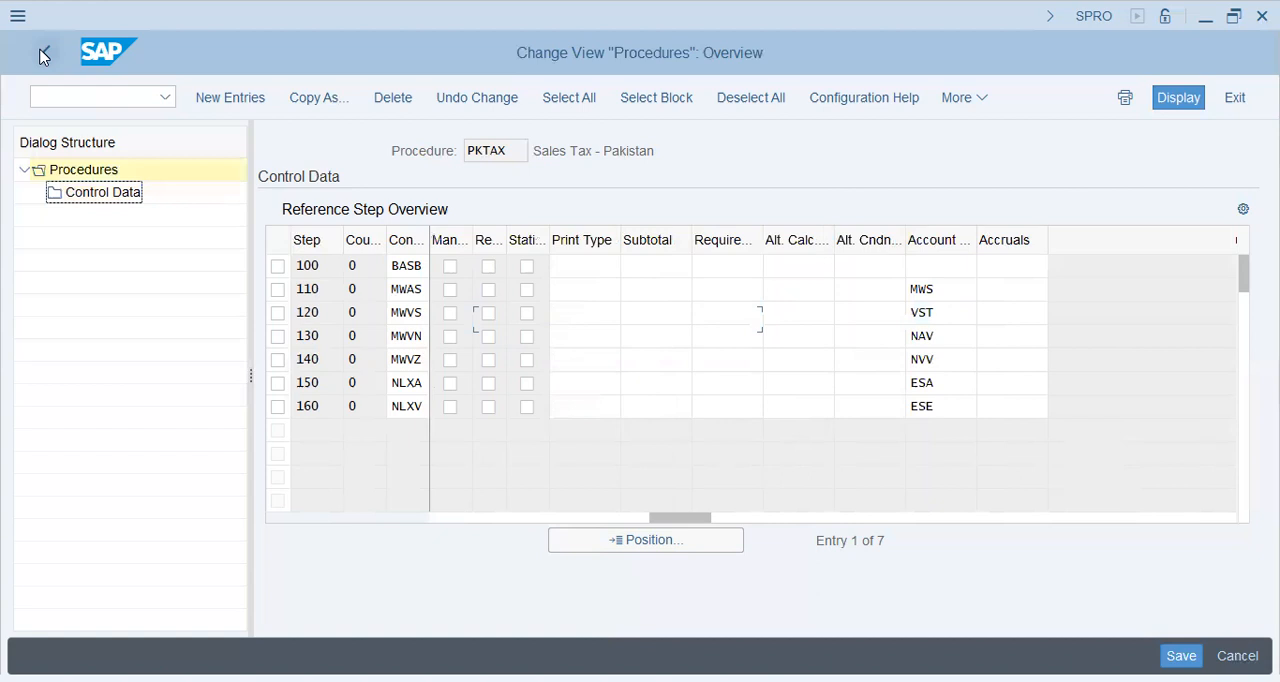
{"action": "left_click", "coordinate": [40, 57]}
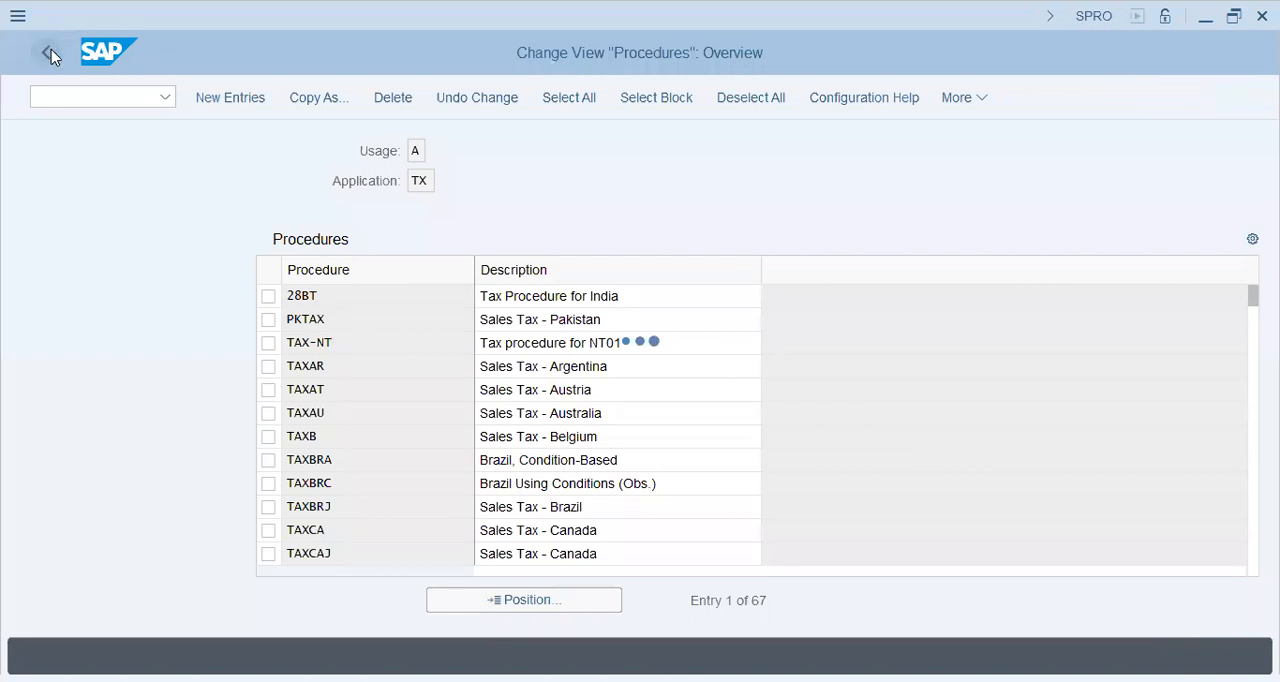
{"action": "left_click", "coordinate": [50, 54]}
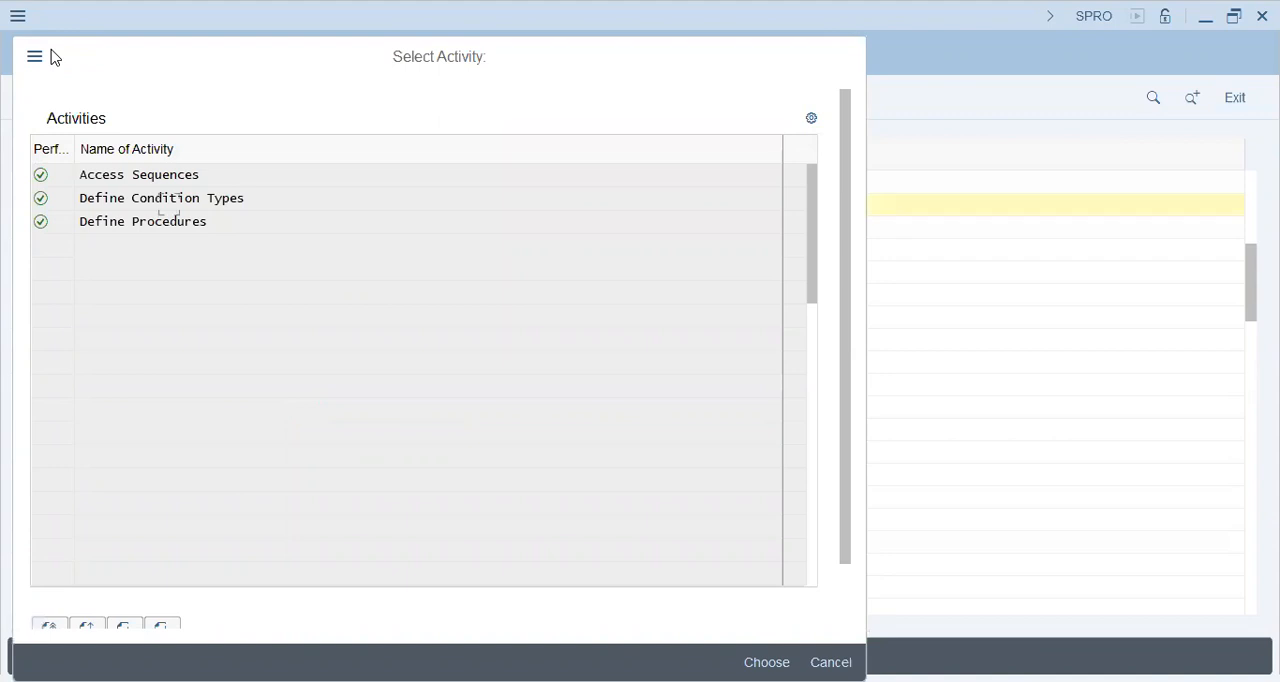
{"action": "key", "text": "Escape"}
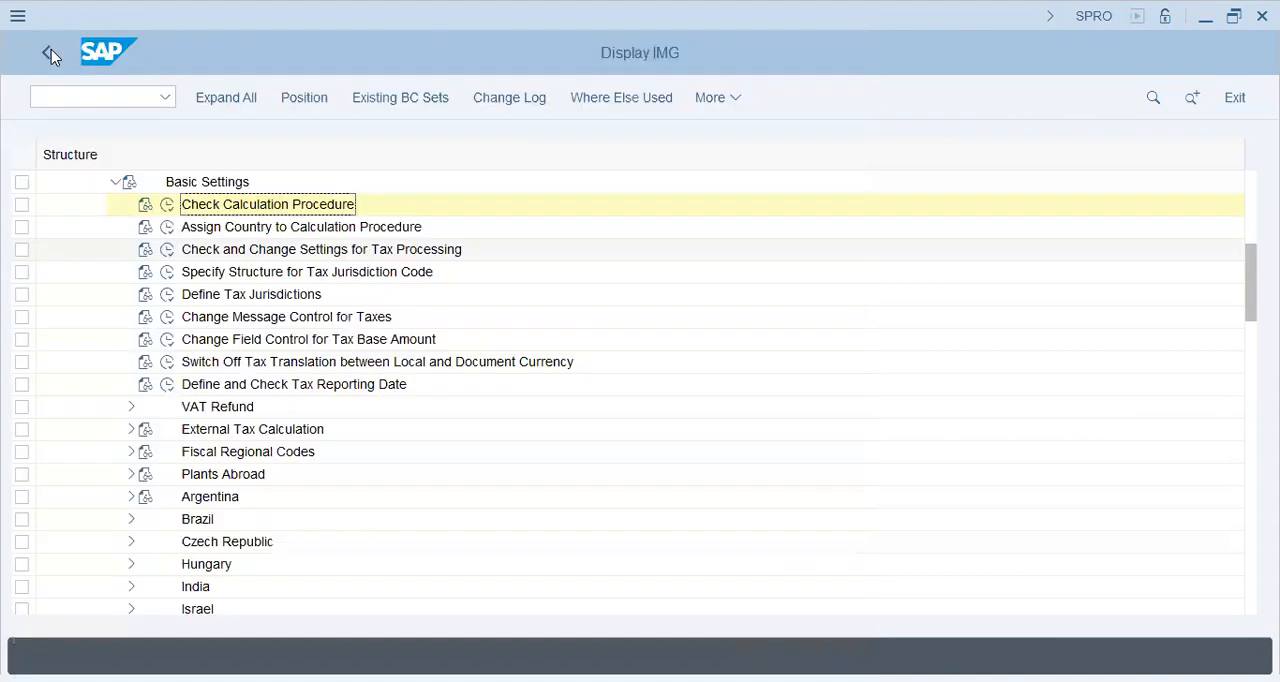
Step: Collapse Basic Settings, expand Calculation, and open Define Tax Codes for Sales and Purchases for country PK
{"action": "left_click", "coordinate": [115, 186]}
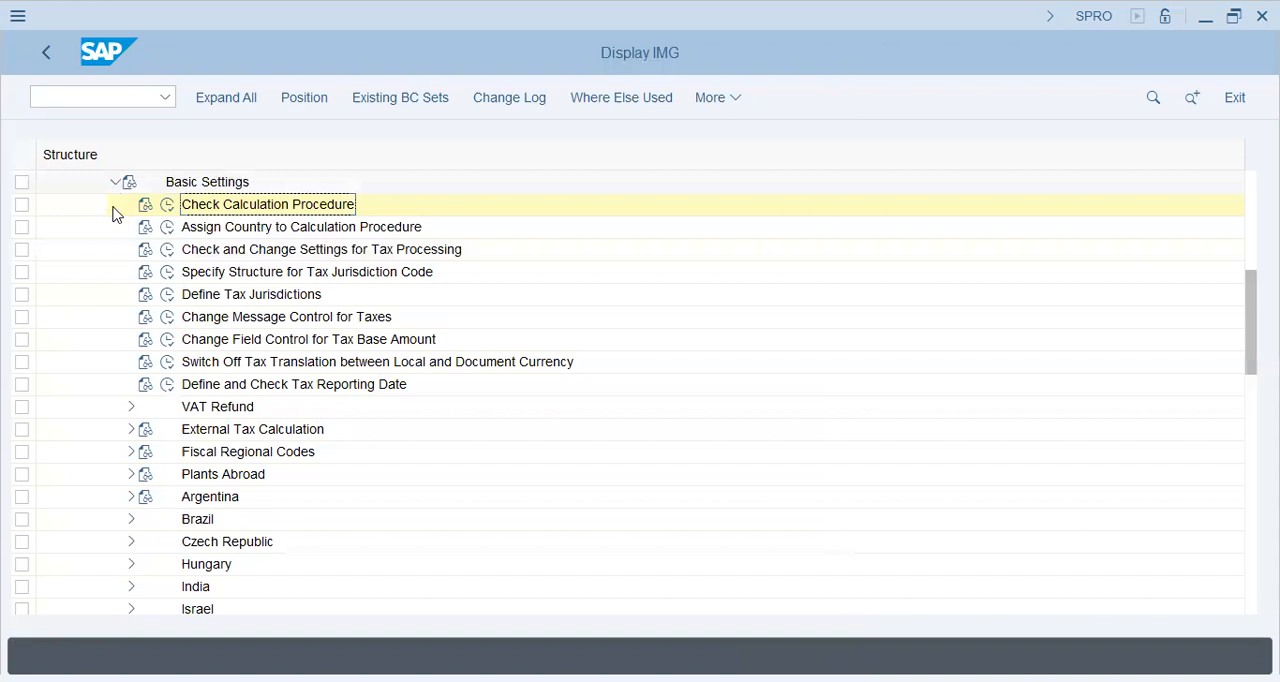
{"action": "left_click", "coordinate": [115, 206]}
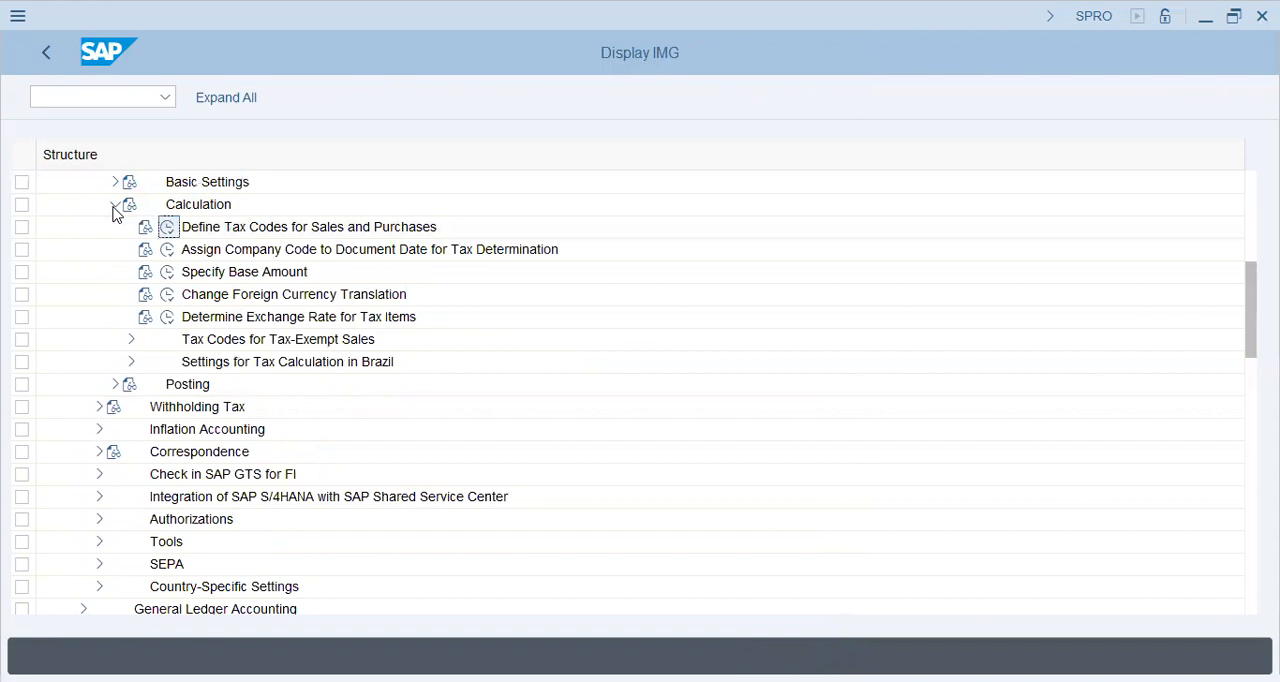
{"action": "type", "text": "pk"}
{"action": "key", "text": "Return"}
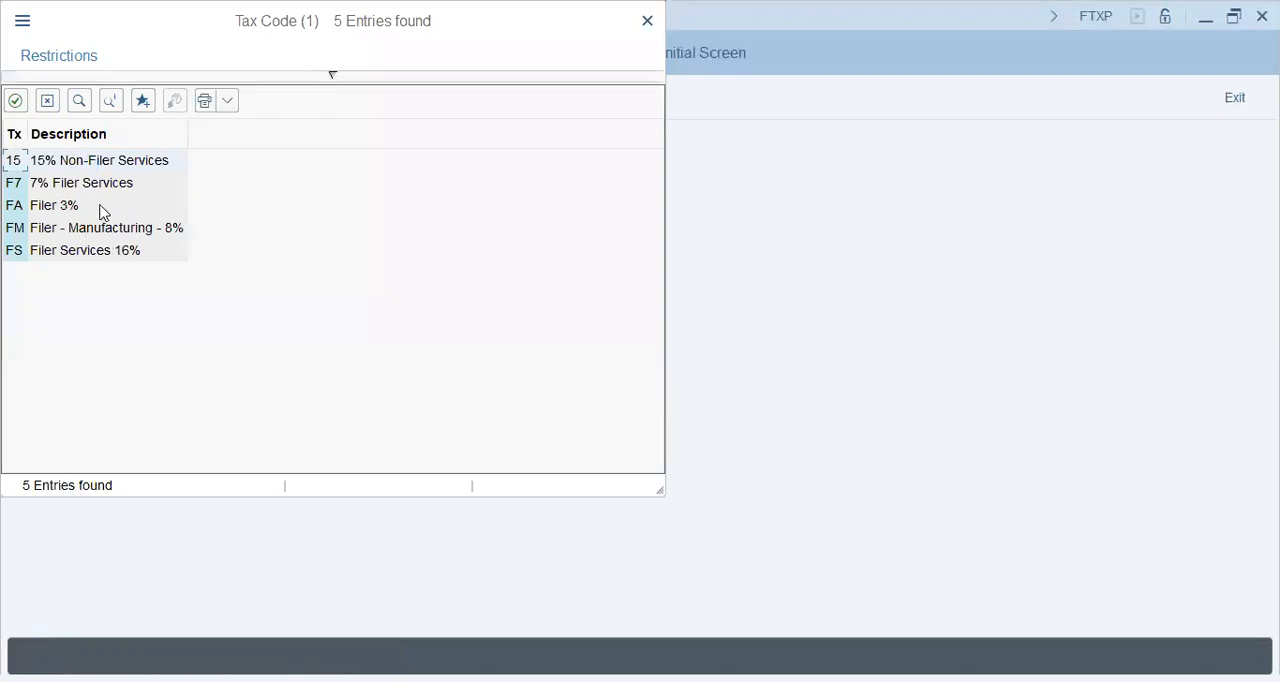
Step: Choose tax code F7 (7% Filer Services) and open its tax rates
{"action": "left_click", "coordinate": [104, 190]}
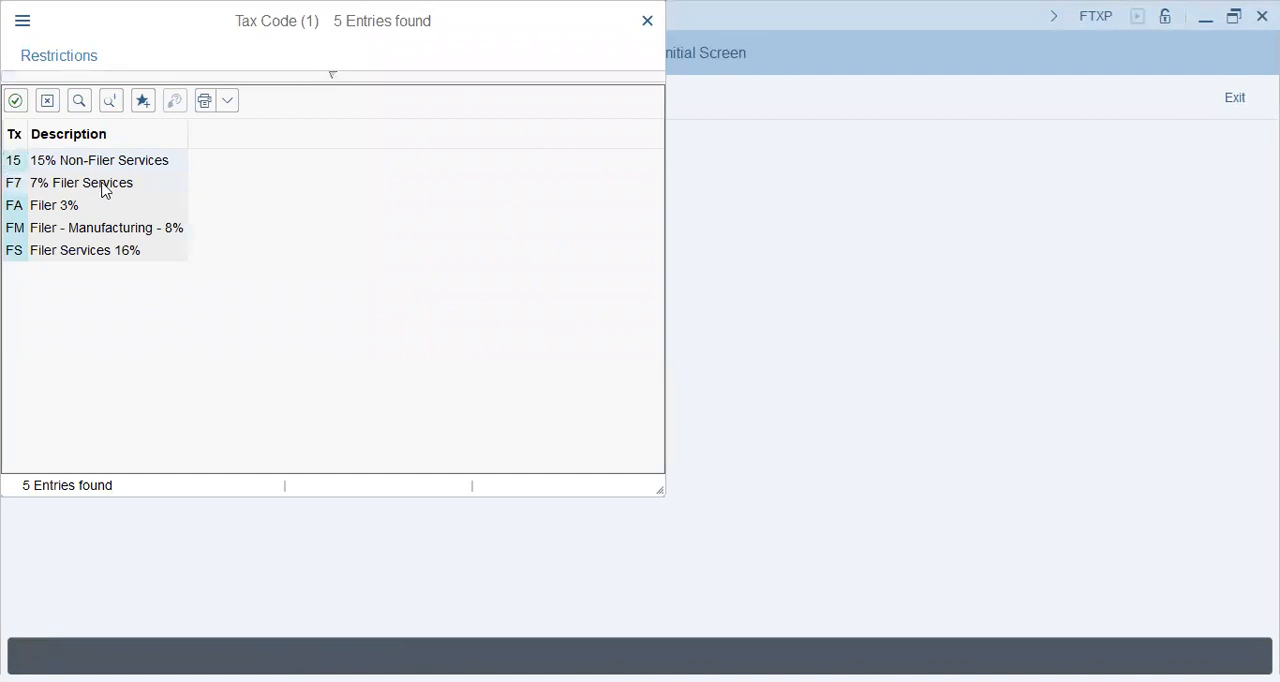
{"action": "double_click", "coordinate": [106, 190]}
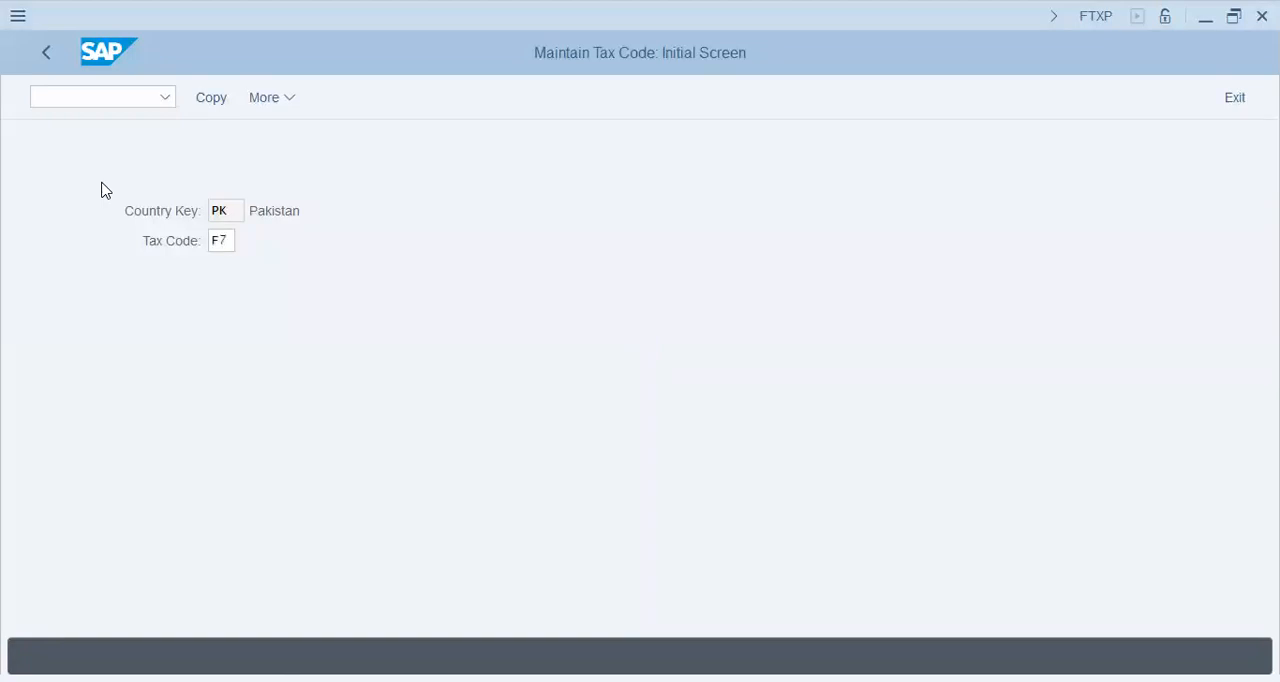
{"action": "key", "text": "Return"}
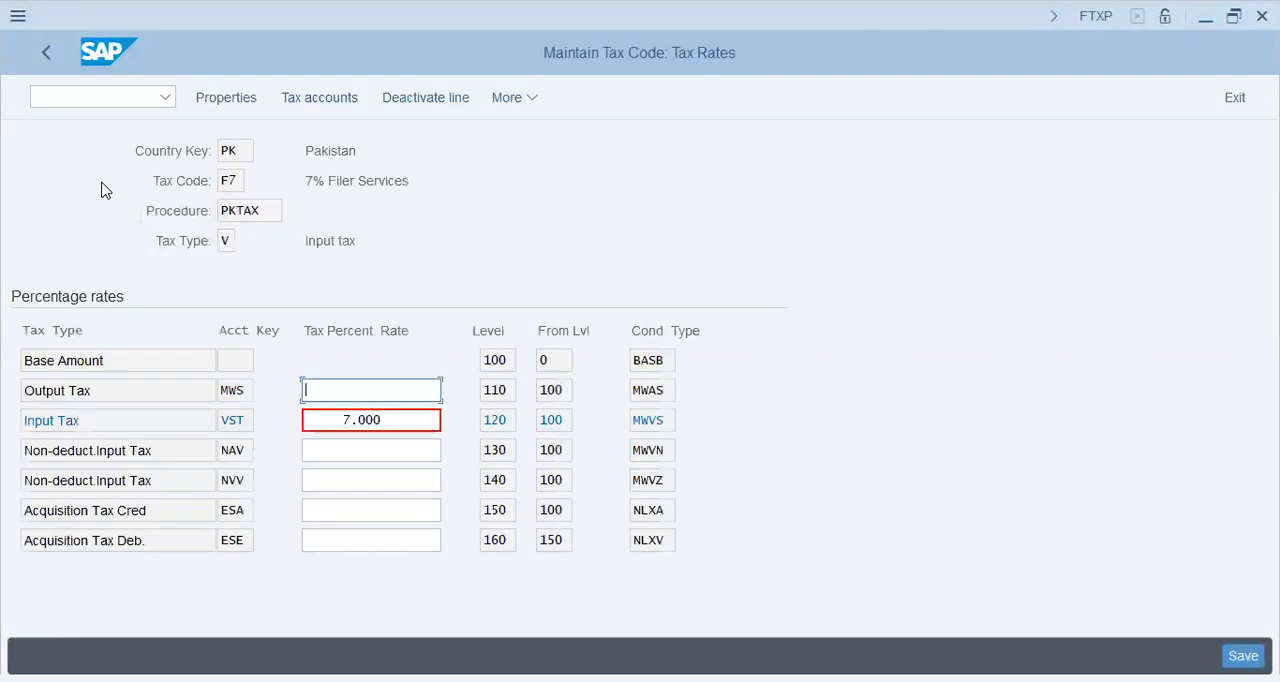
Step: Examine the Input Tax line of tax code F7, checking its percentage rate, account key and condition type
{"action": "key", "text": "Down"}
{"action": "key", "text": "Tab"}
{"action": "key", "text": "shift+Tab"}
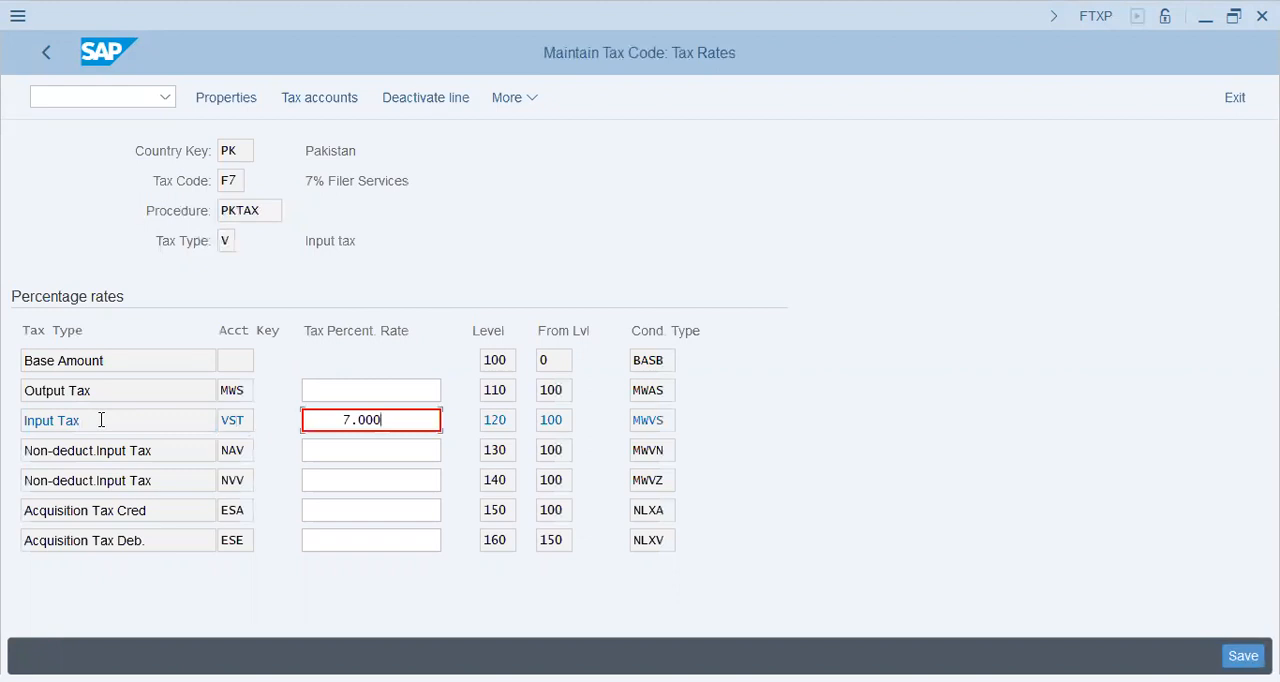
{"action": "key", "text": "shift+Tab"}
{"action": "key", "text": "shift+Home"}
{"action": "key", "text": "End"}
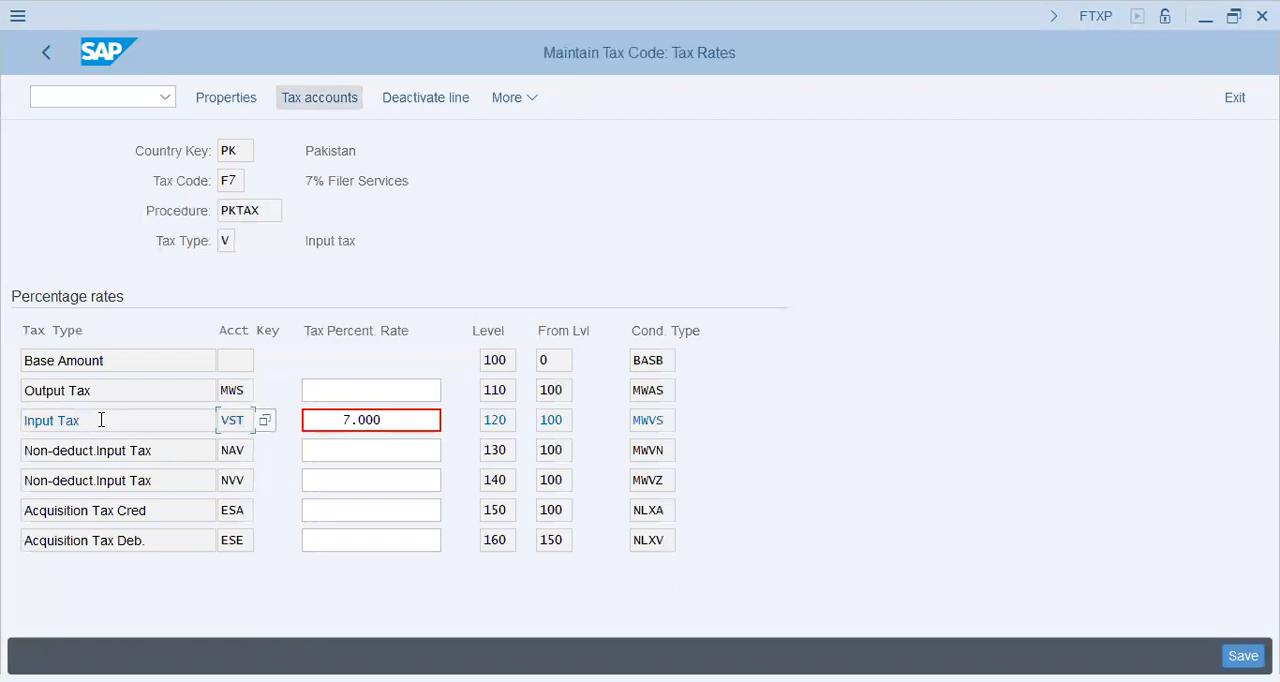
{"action": "key", "text": "Tab"}
{"action": "key", "text": "Tab"}
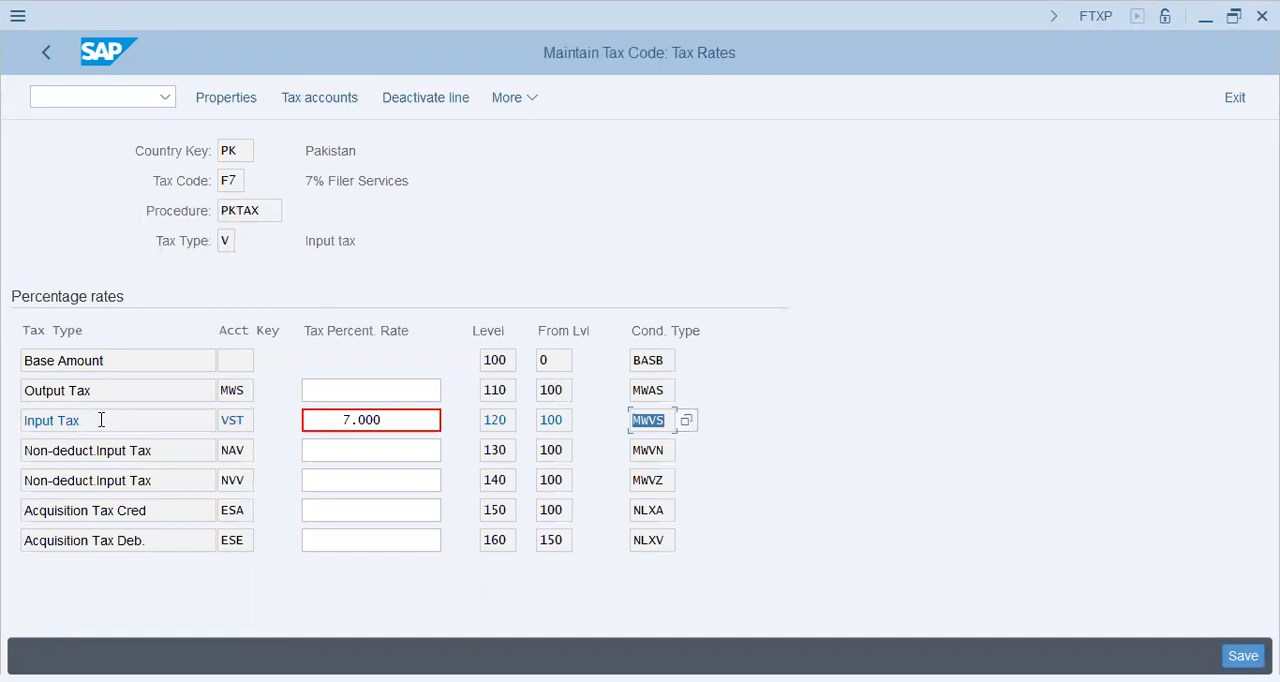
Step: Check the tax accounts of tax code F7 for chart of accounts FI46, and return to the IMG structure
{"action": "key", "text": "Up"}
{"action": "key", "text": "Down"}
{"action": "left_click", "coordinate": [229, 420]}
{"action": "left_click", "coordinate": [249, 331]}
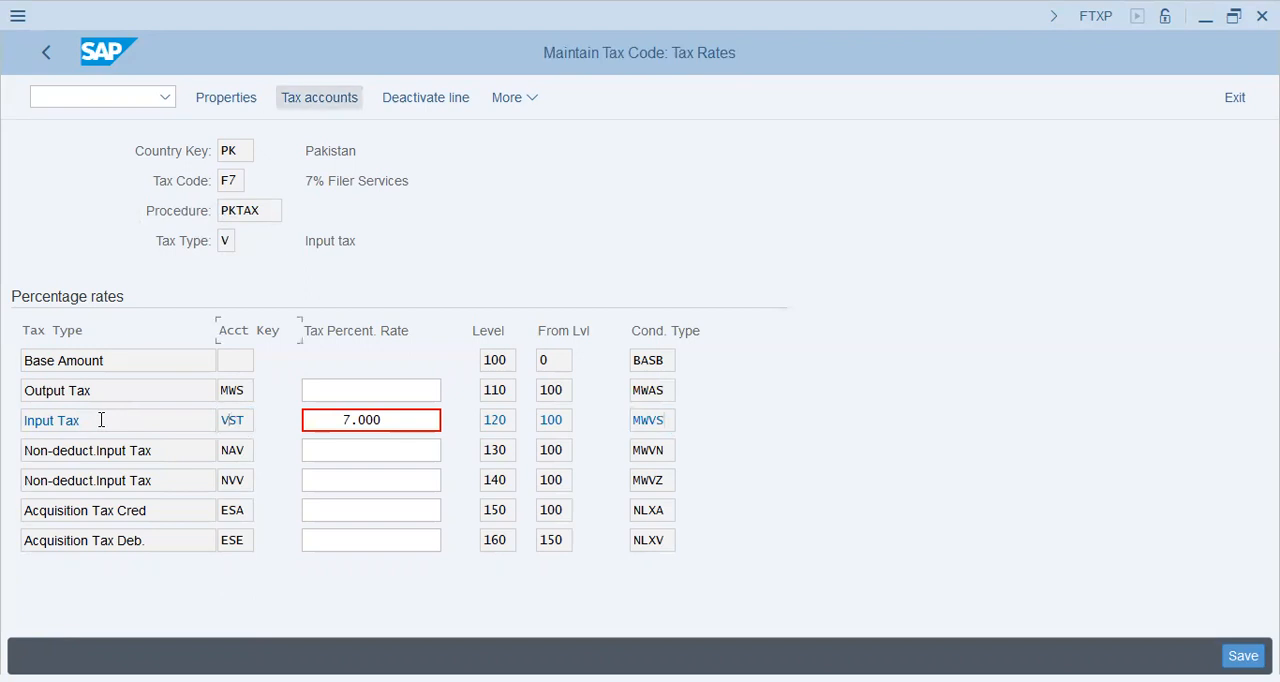
{"action": "left_click", "coordinate": [319, 97]}
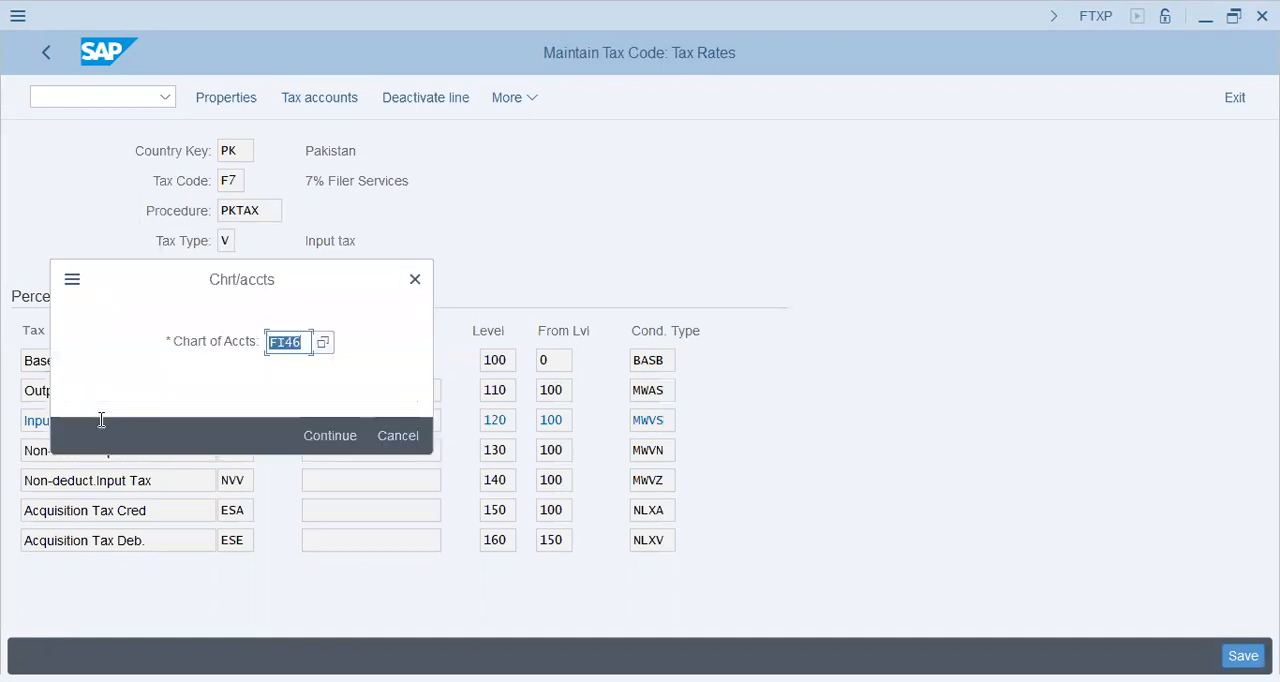
{"action": "key", "text": "Return"}
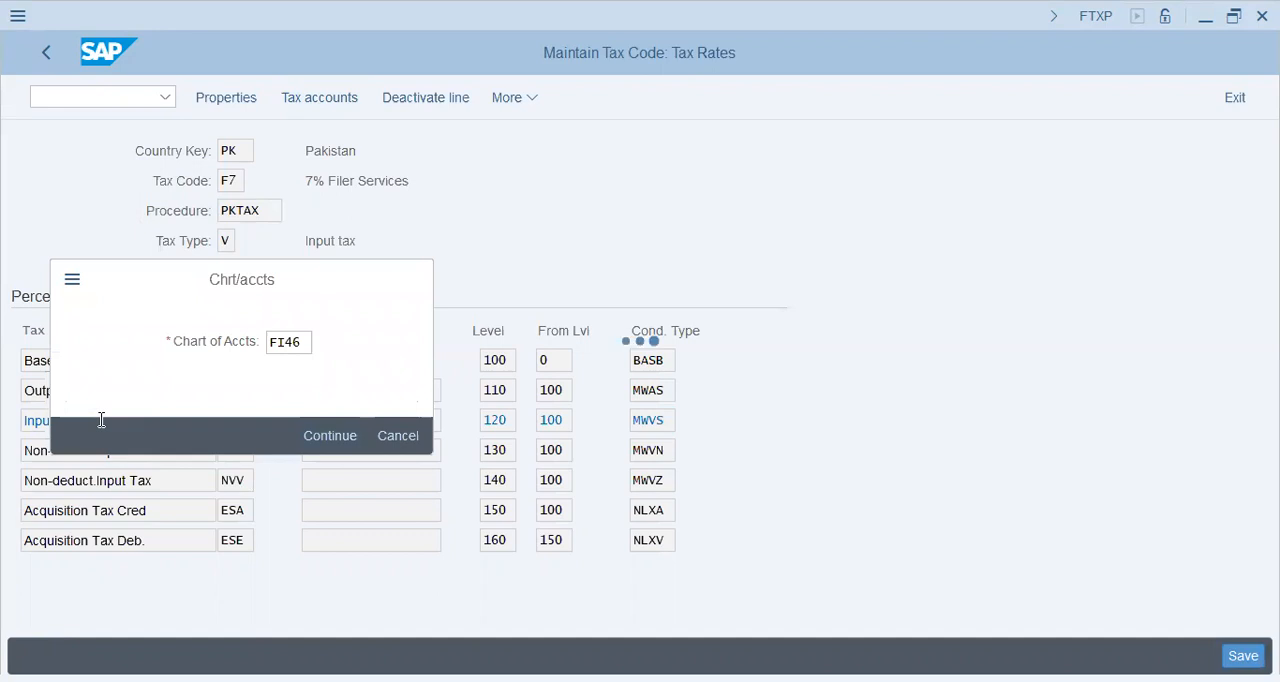
{"action": "key", "text": "Tab"}
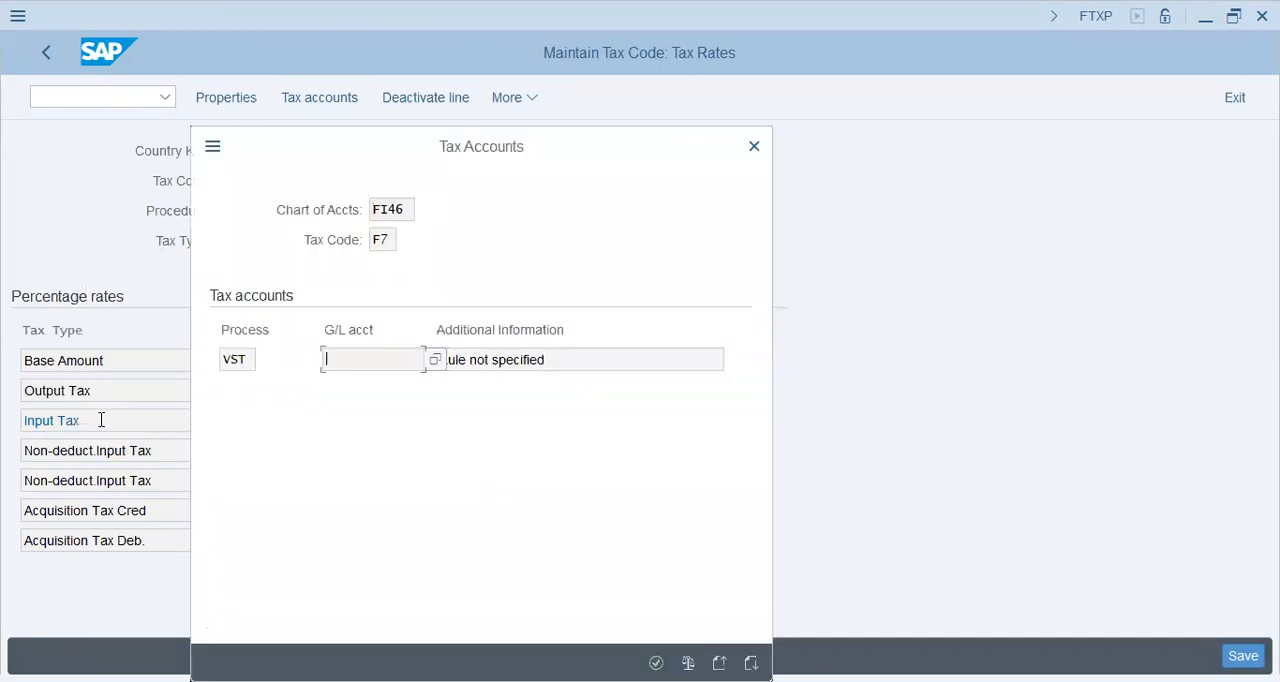
{"action": "left_click", "coordinate": [40, 56]}
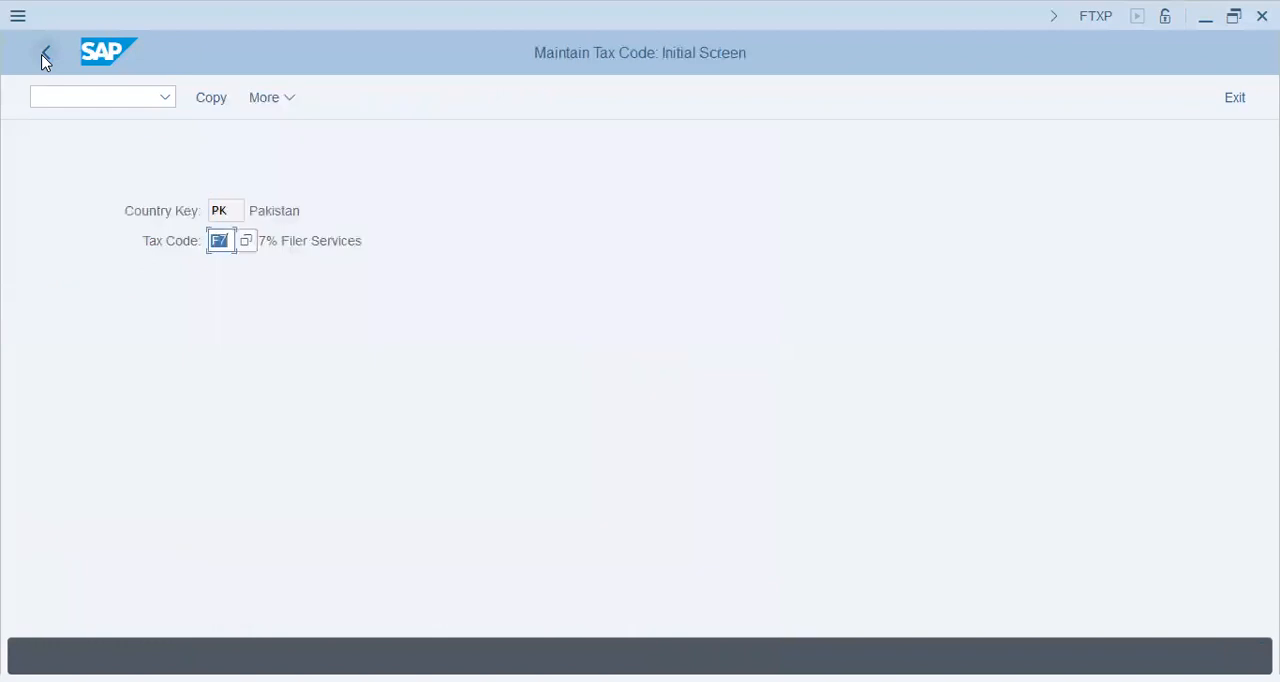
{"action": "left_click", "coordinate": [43, 58]}
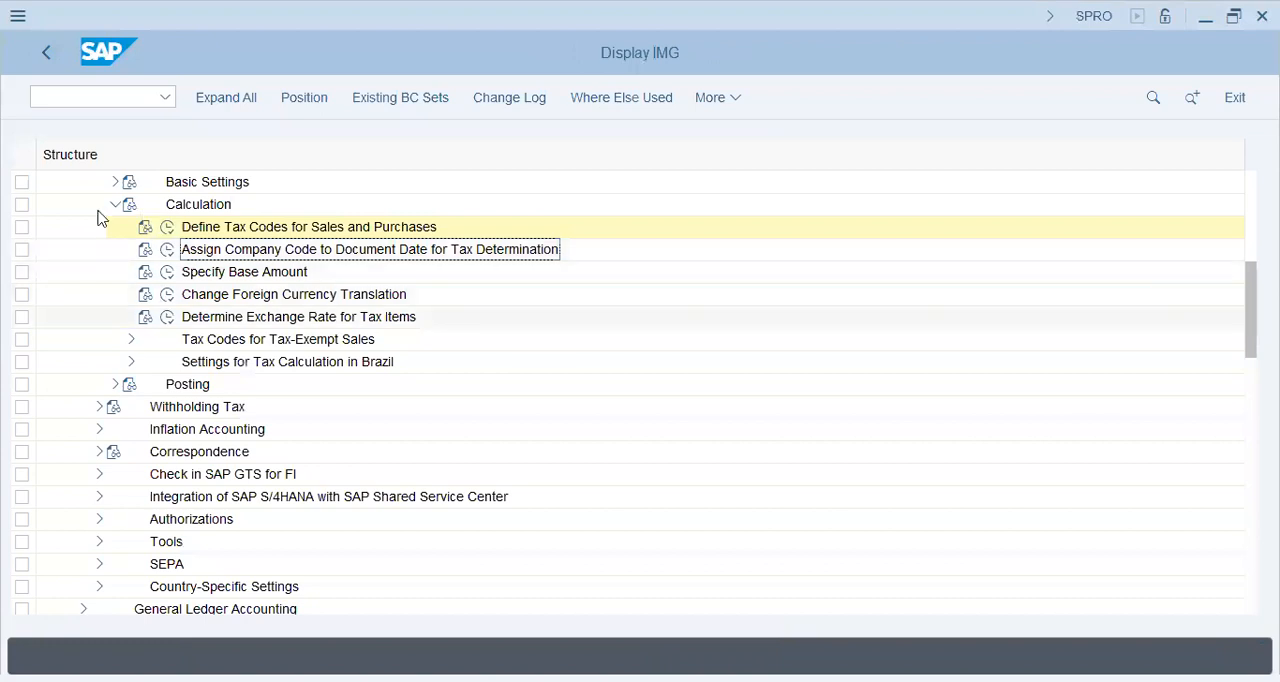
Step: Collapse the Calculation node and expand Posting under the tax on sales/purchases settings
{"action": "left_click", "coordinate": [115, 204]}
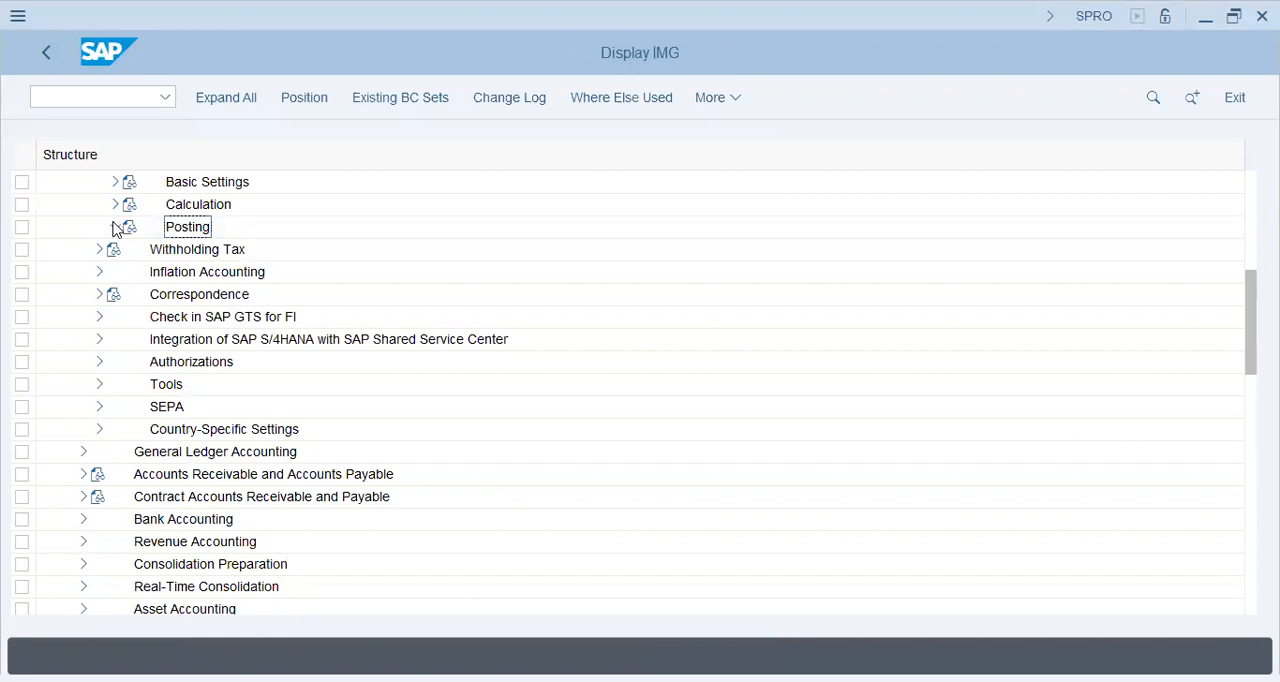
{"action": "left_click", "coordinate": [115, 227]}
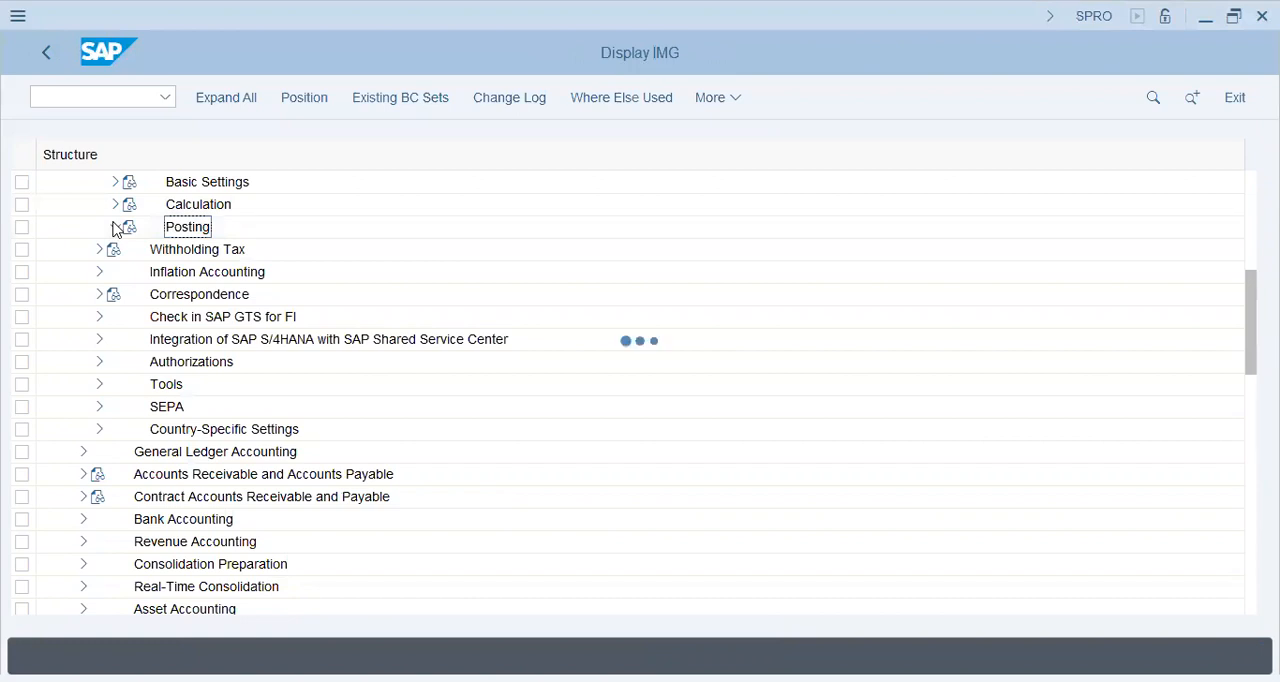
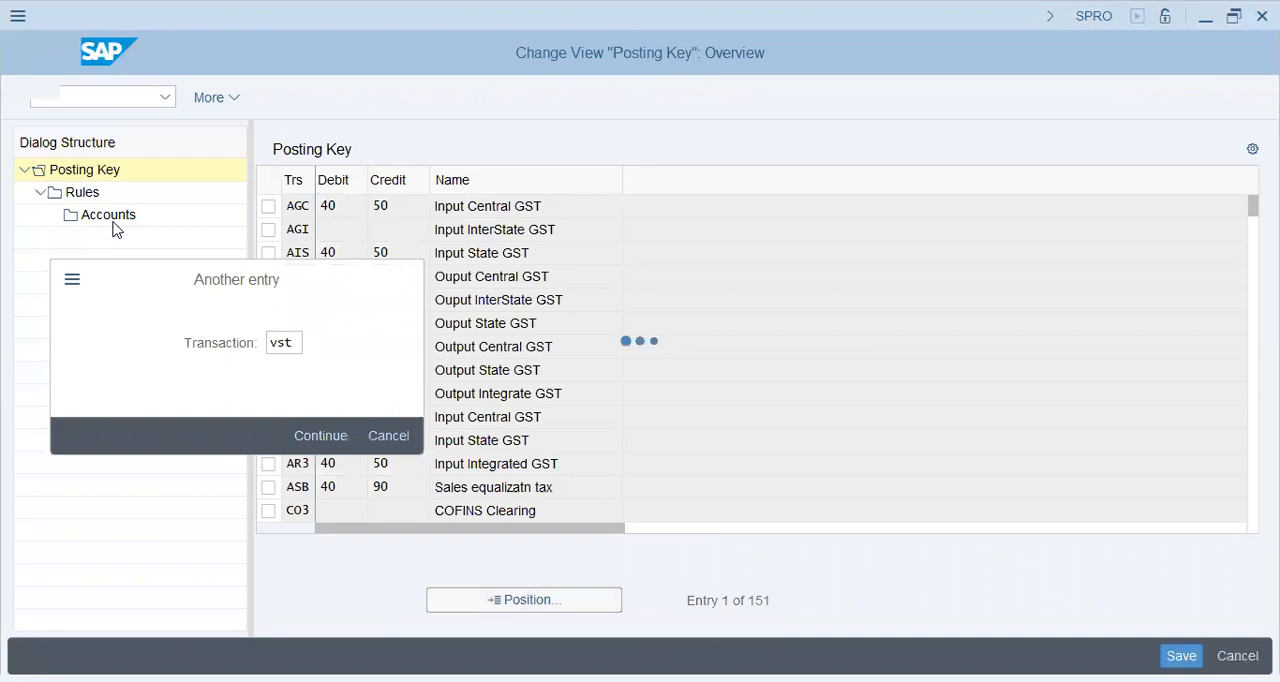
Step: Add a rule for chart of accounts FI46 under transaction VST, with both tax code and country enabled
{"action": "left_click", "coordinate": [63, 193]}
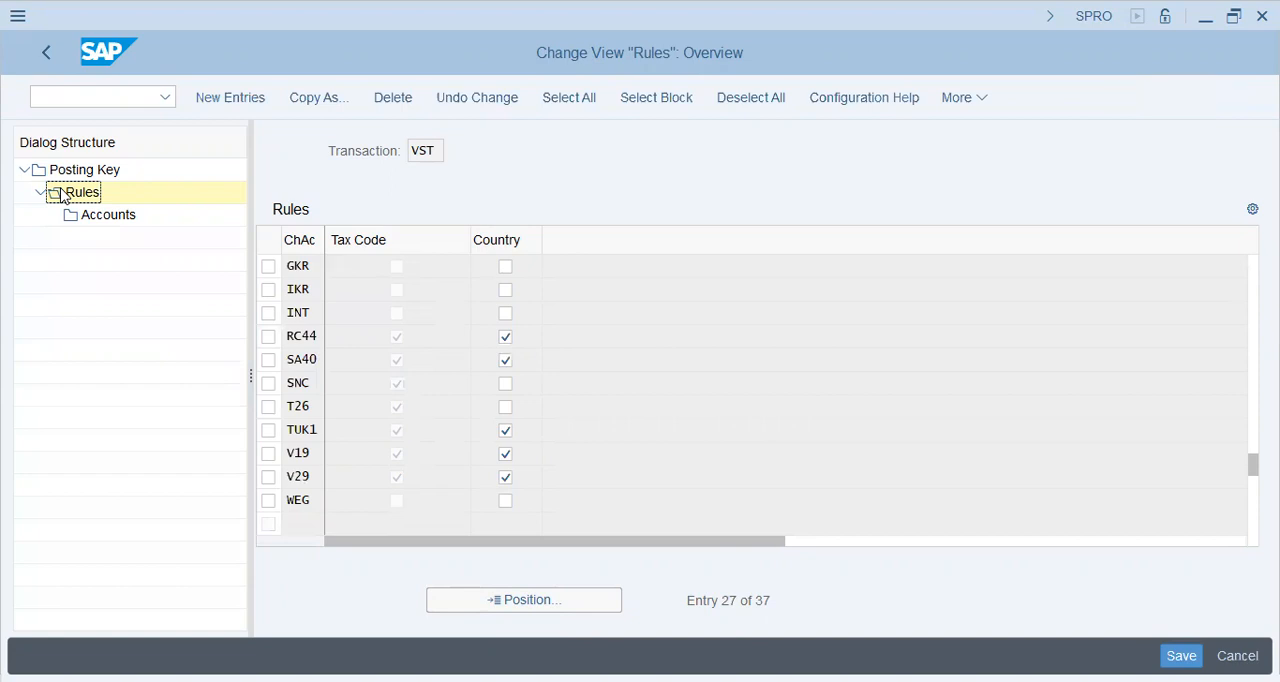
{"action": "key", "text": "F5"}
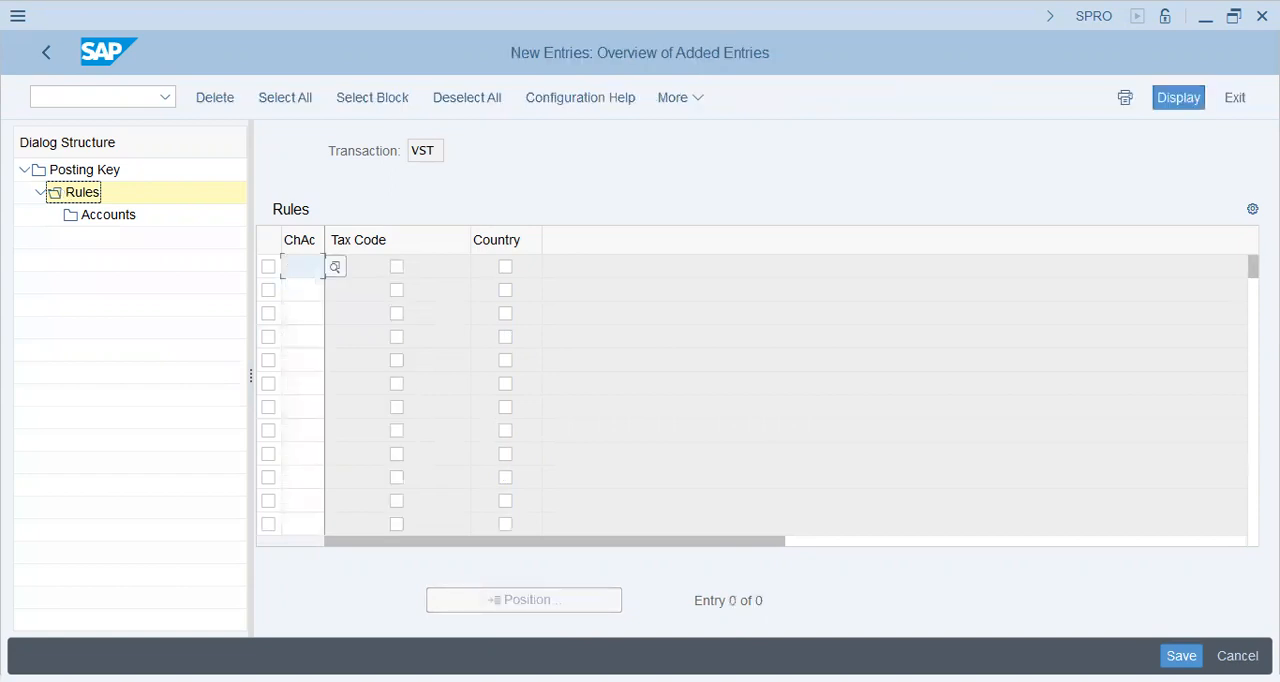
{"action": "key", "text": "F4"}
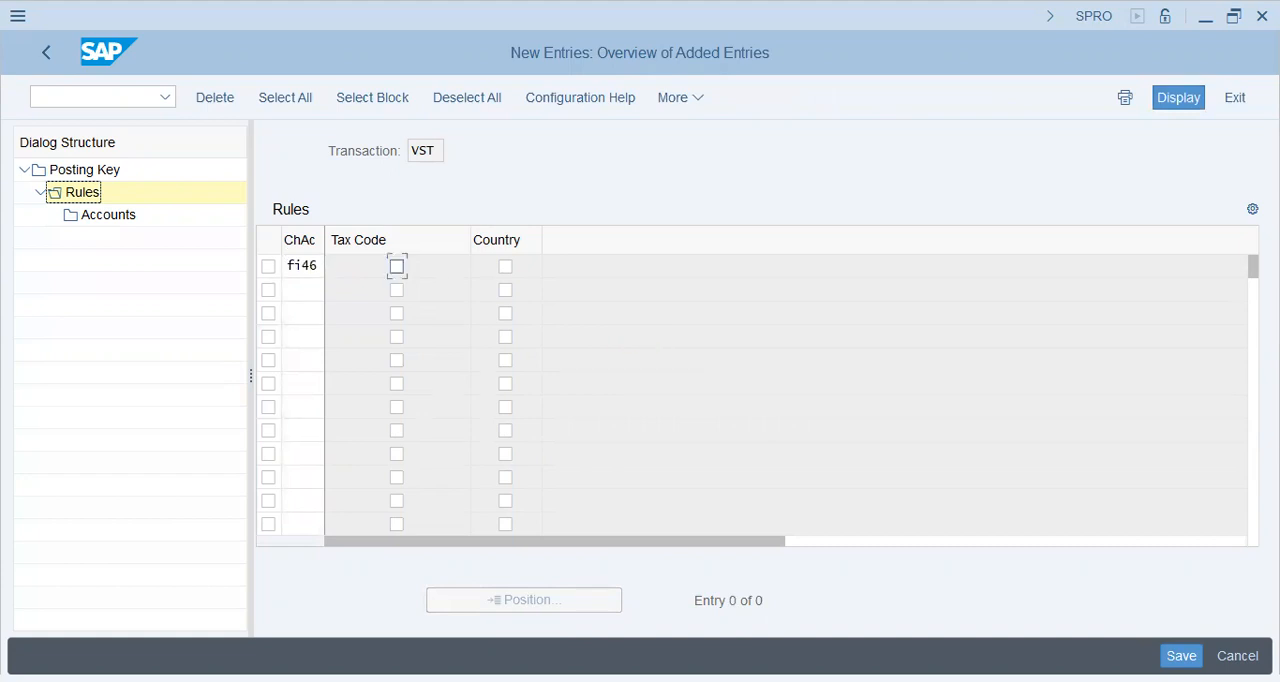
{"action": "key", "text": "space"}
{"action": "left_click", "coordinate": [505, 267]}
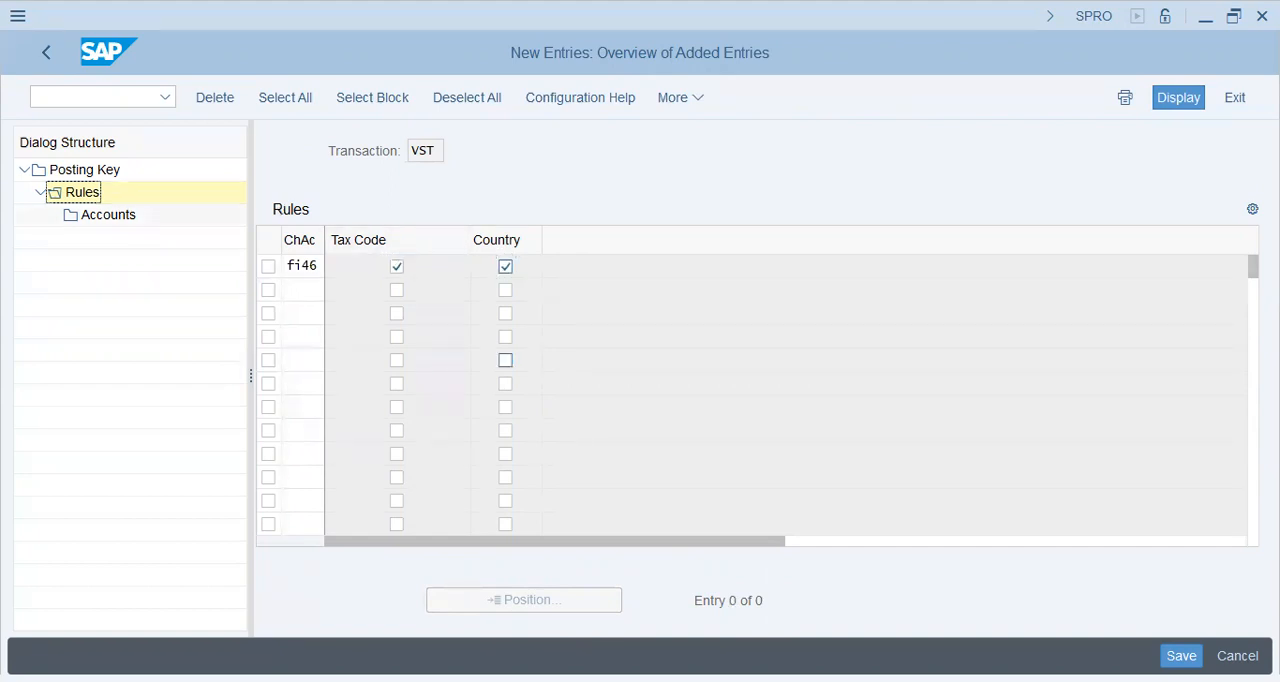
Step: Position the VST rules list at chart of accounts FI46 and save the new rule to the proposed customizing request
{"action": "left_click", "coordinate": [122, 218]}
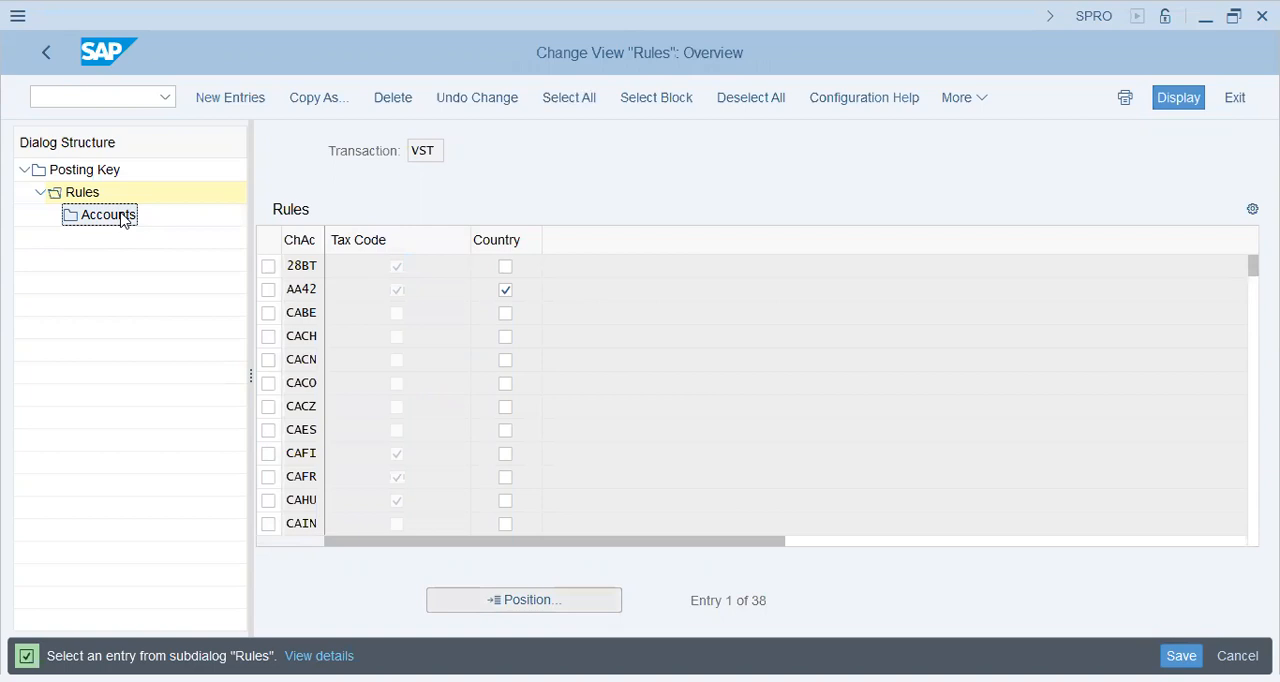
{"action": "double_click", "coordinate": [122, 220]}
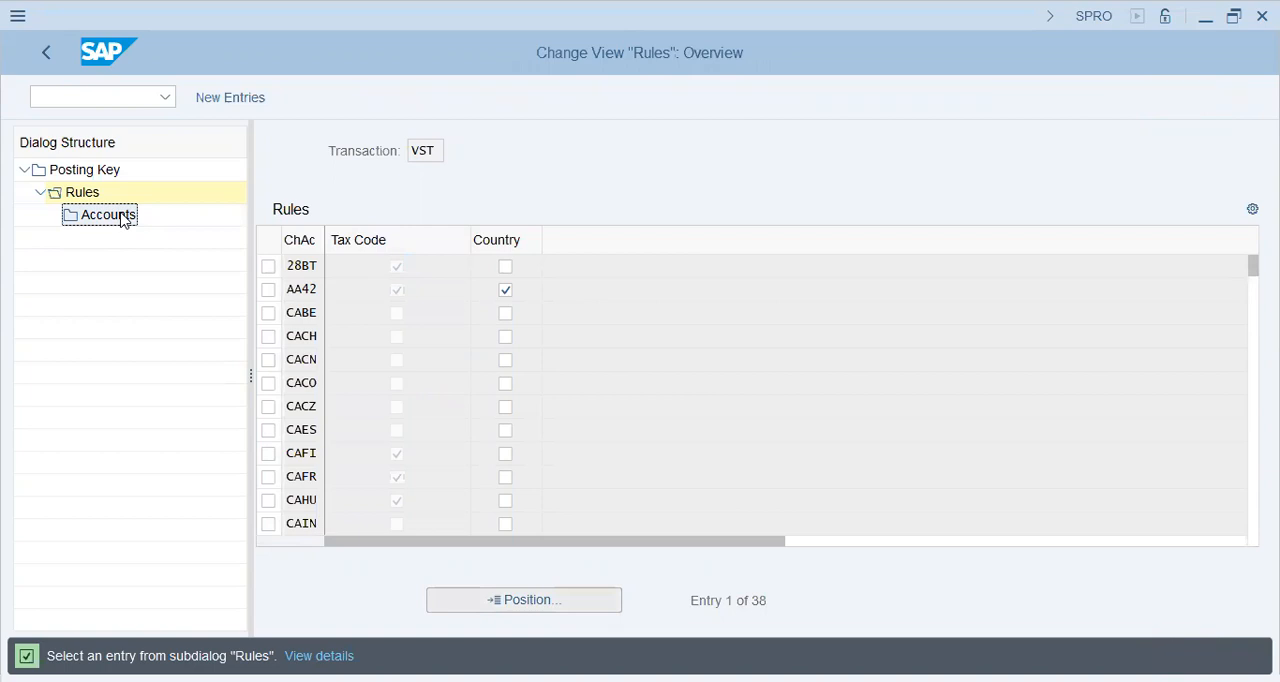
{"action": "type", "text": "fi46"}
{"action": "key", "text": "Return"}
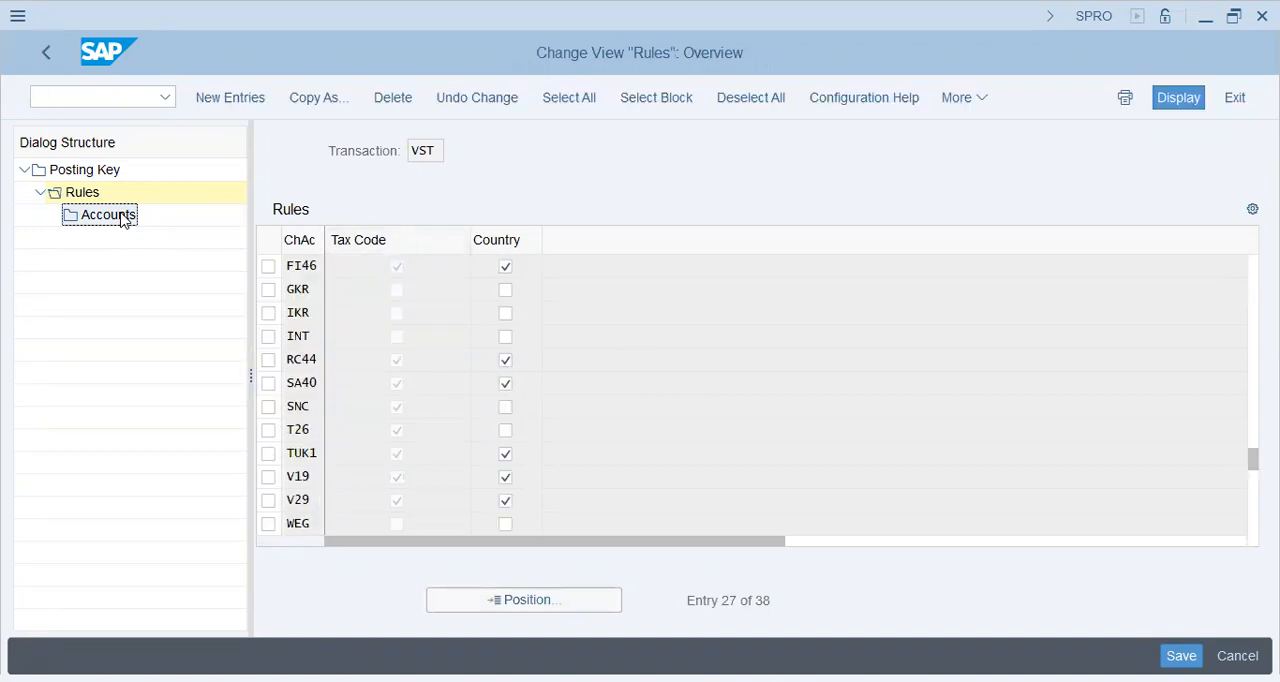
{"action": "double_click", "coordinate": [123, 220]}
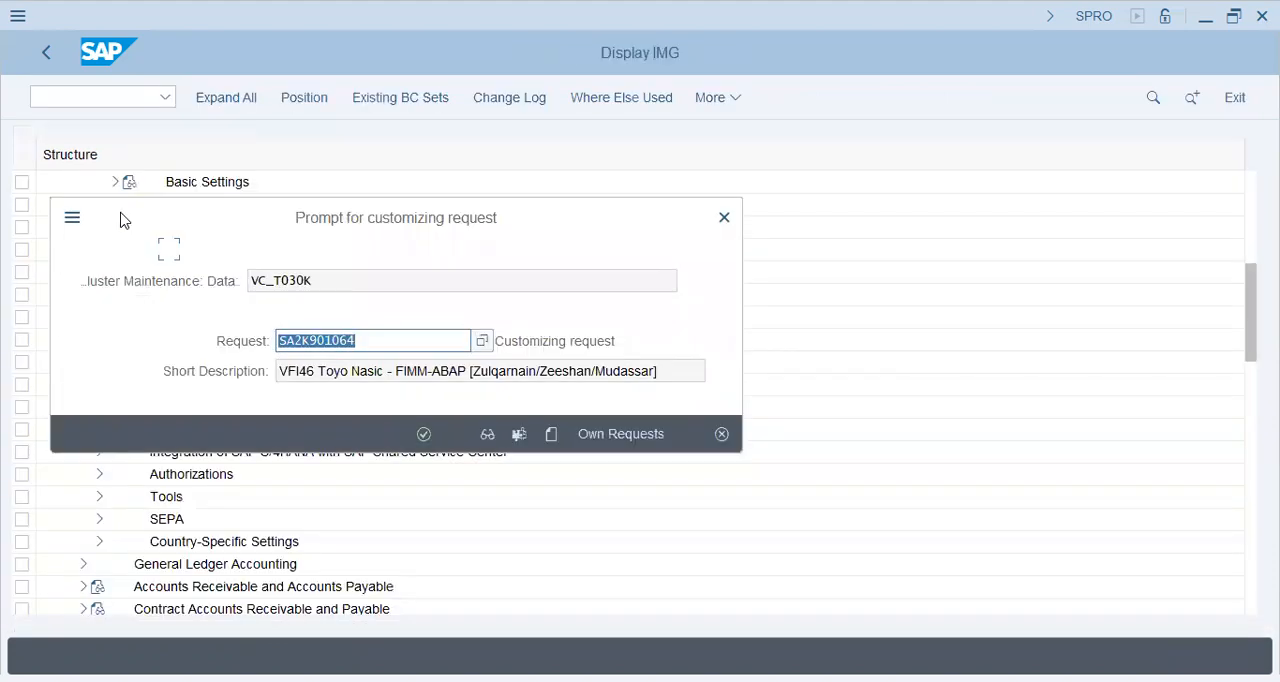
{"action": "key", "text": "Return"}
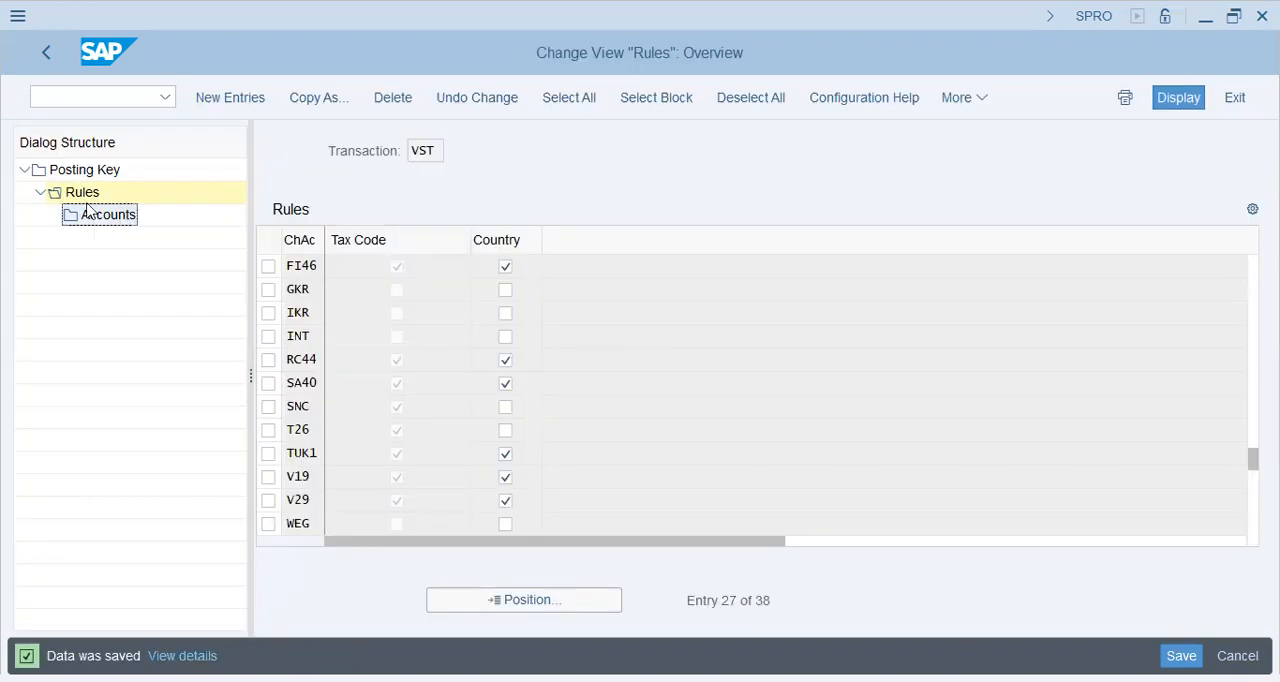
Step: For the FI46 rule, add and save an account entry assigning G/L account 80300 to tax code F7 and country PK
{"action": "left_click", "coordinate": [89, 220]}
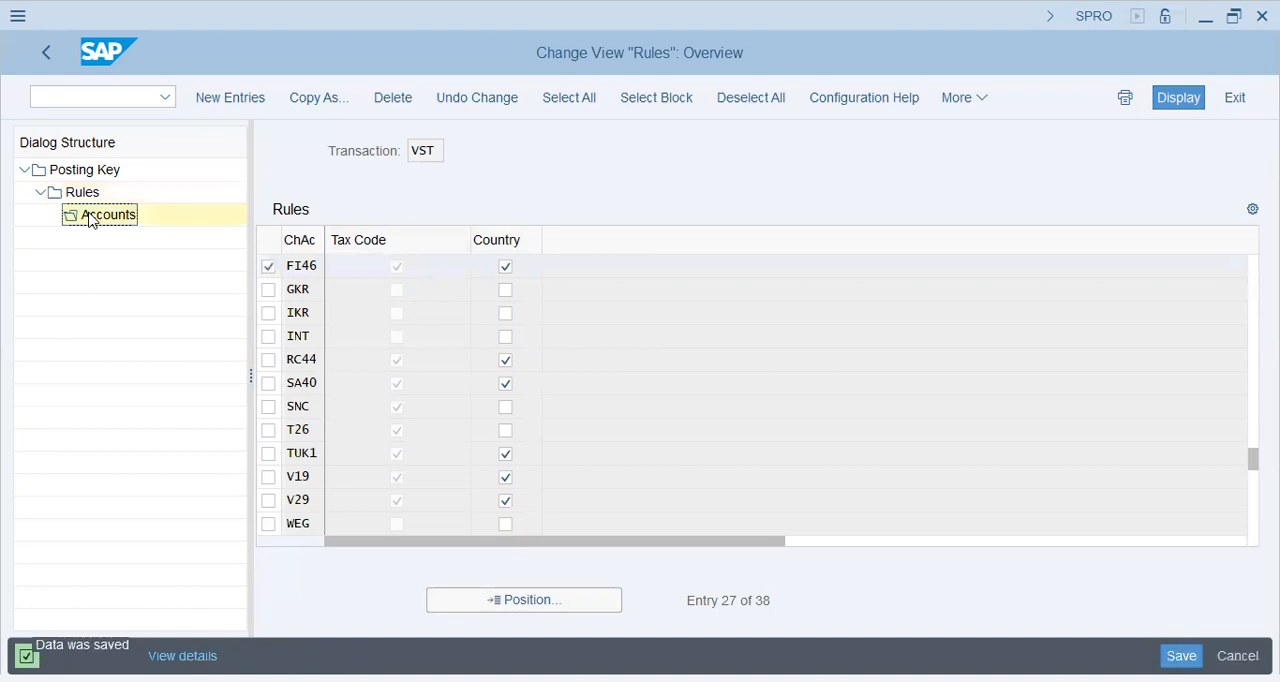
{"action": "double_click", "coordinate": [100, 215]}
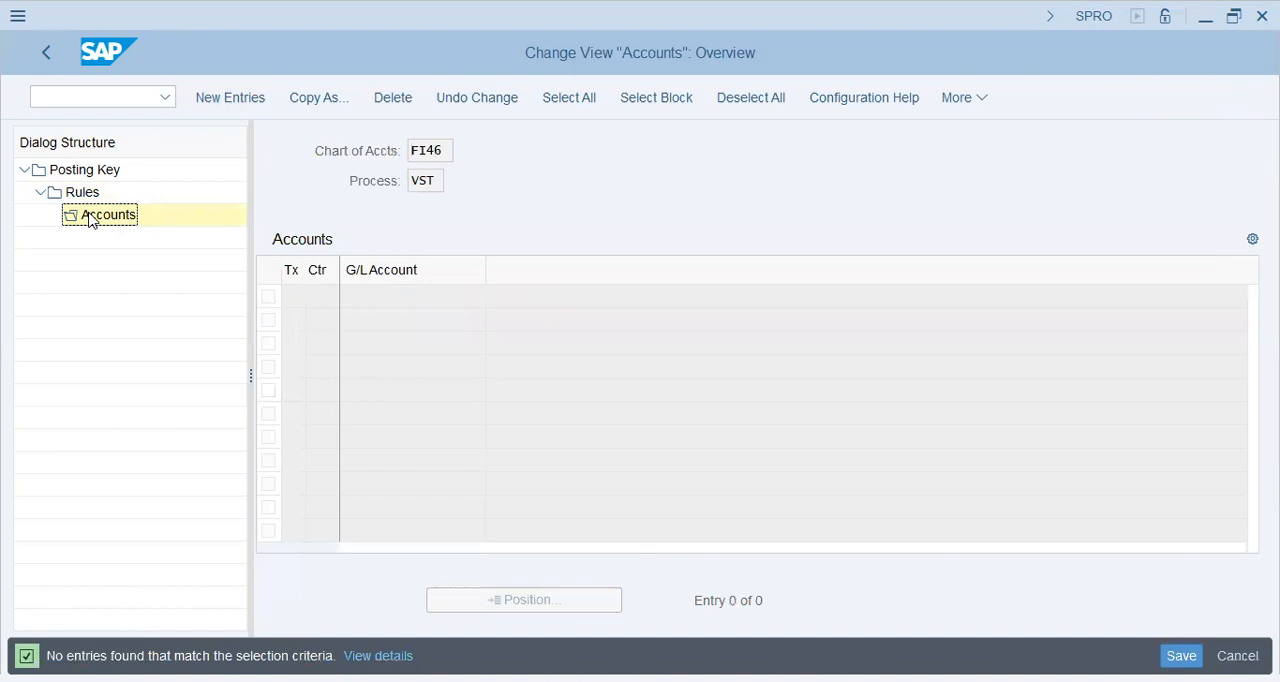
{"action": "key", "text": "F5"}
{"action": "type", "text": "f7"}
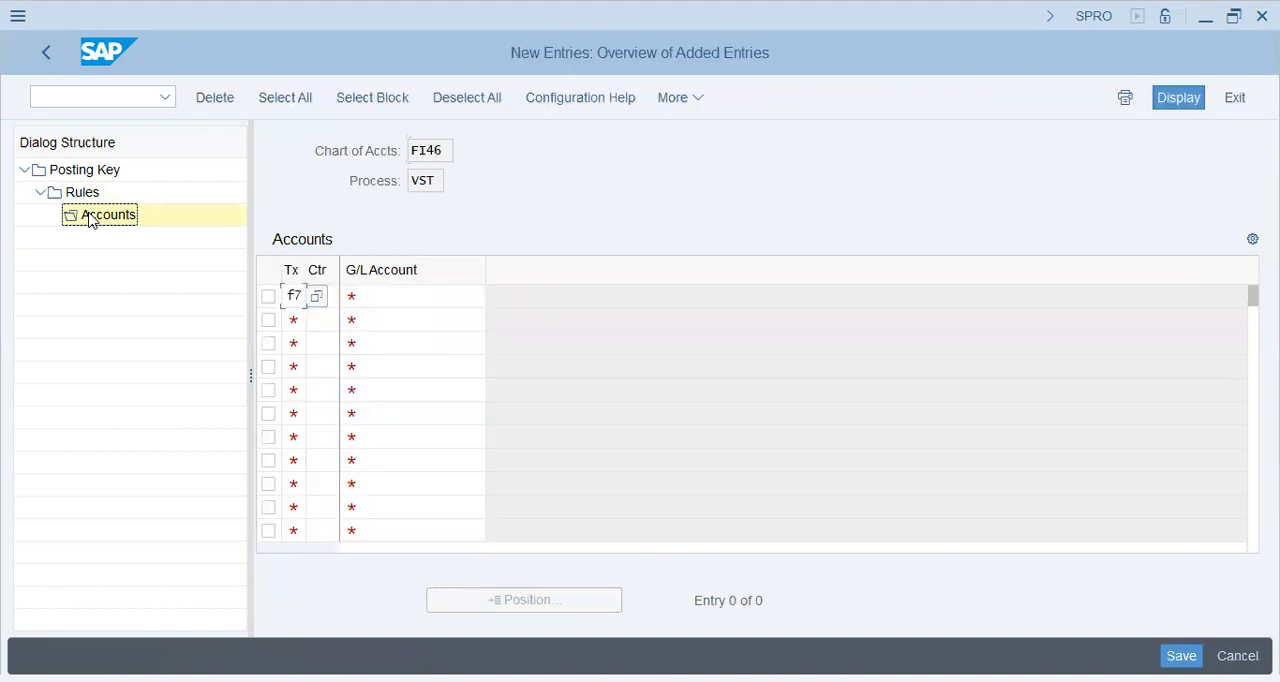
{"action": "key", "text": "Tab"}
{"action": "type", "text": "pk"}
{"action": "key", "text": "Tab"}
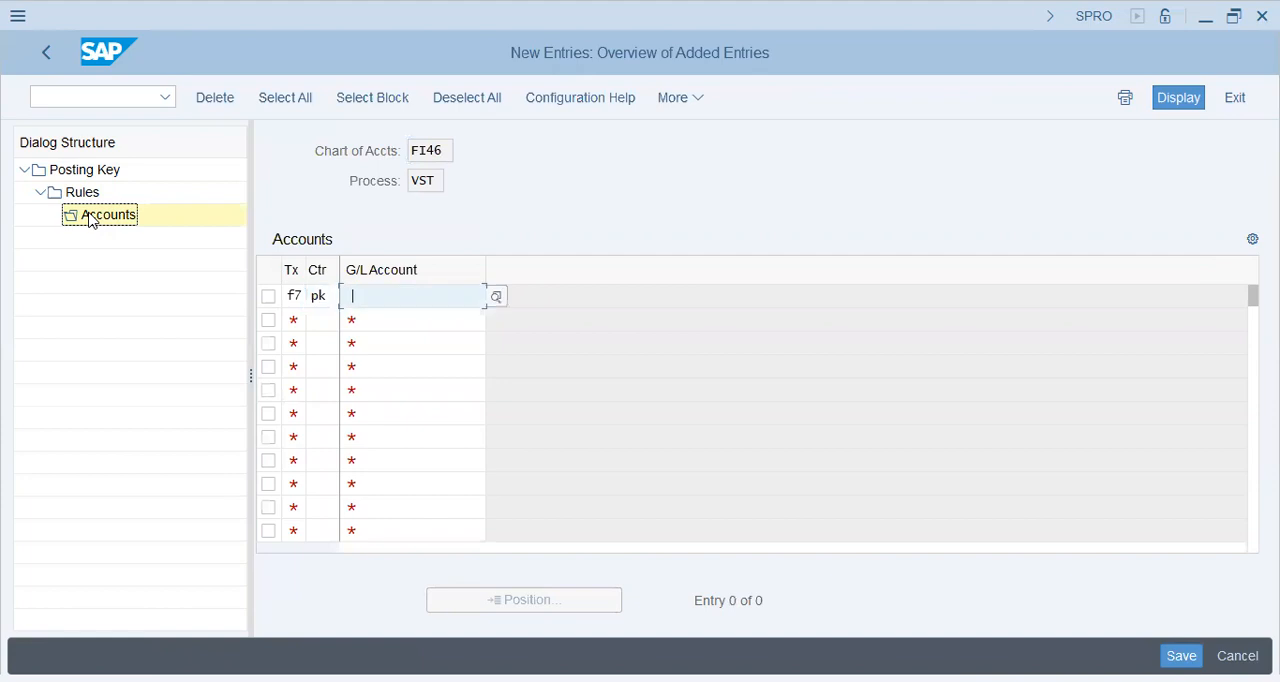
{"action": "type", "text": "80300"}
{"action": "key", "text": "Return"}
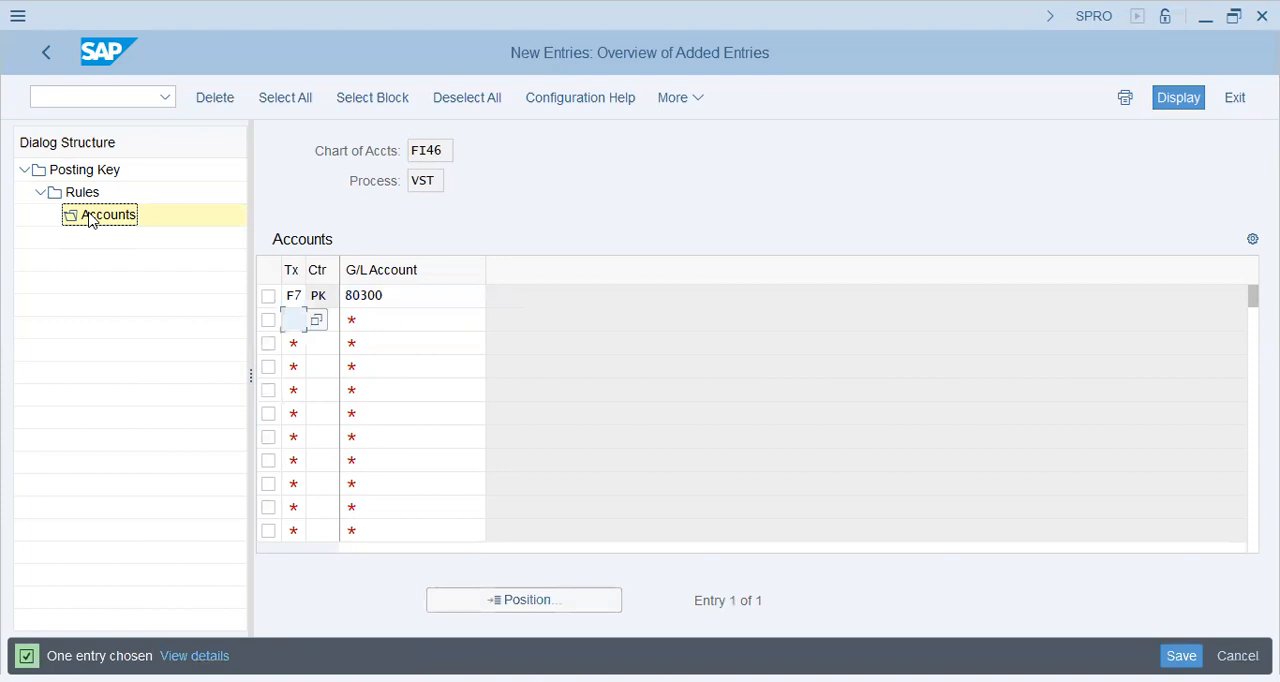
{"action": "key", "text": "ctrl+s"}
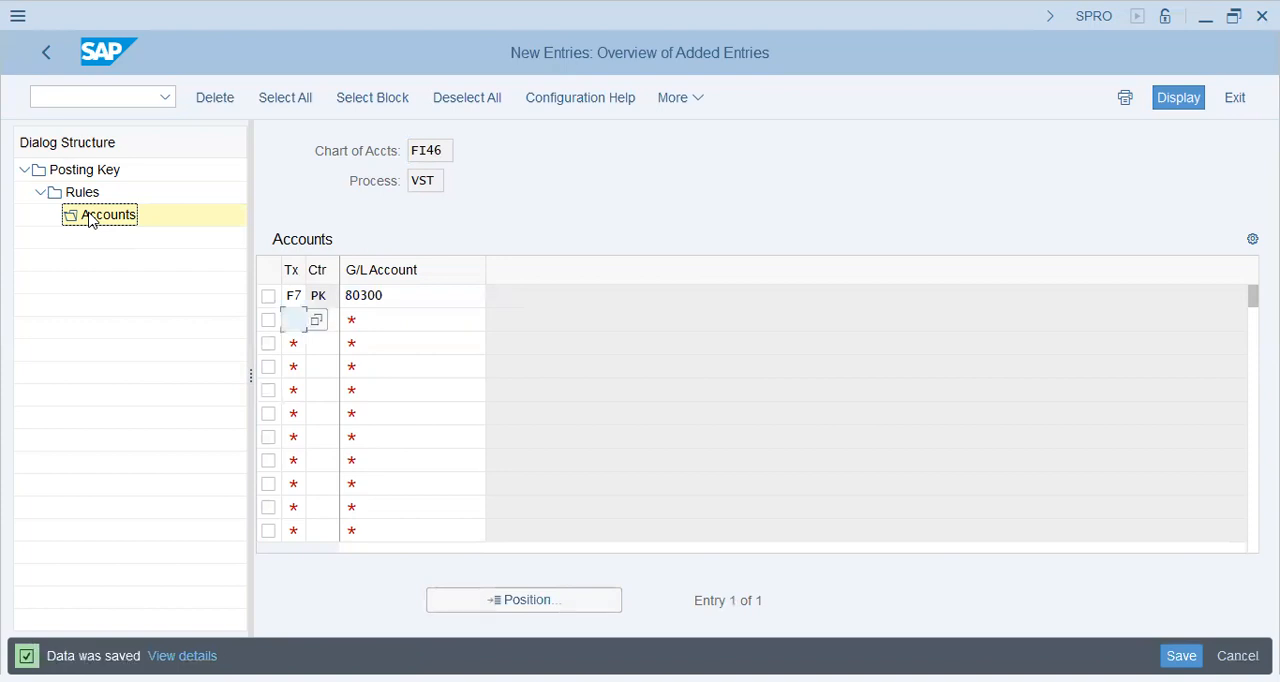
Step: Return to the IMG structure, collapse the Posting node and expand Calculation
{"action": "left_click", "coordinate": [44, 60]}
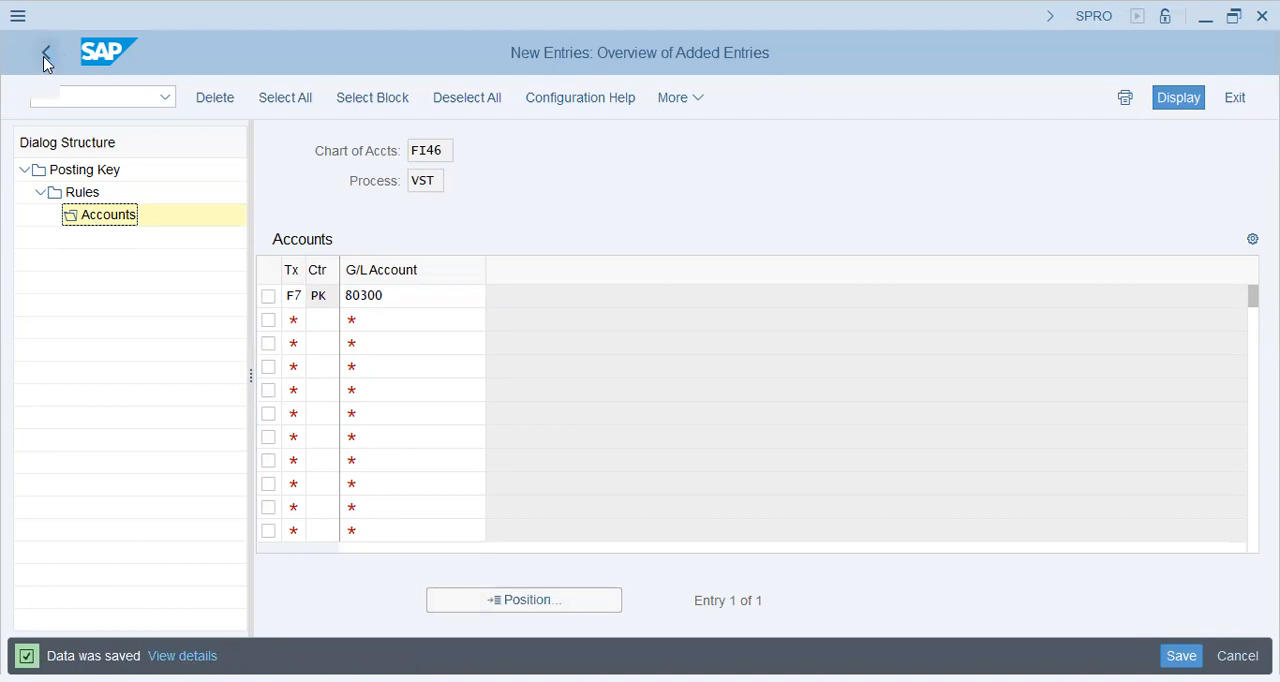
{"action": "left_click", "coordinate": [44, 60]}
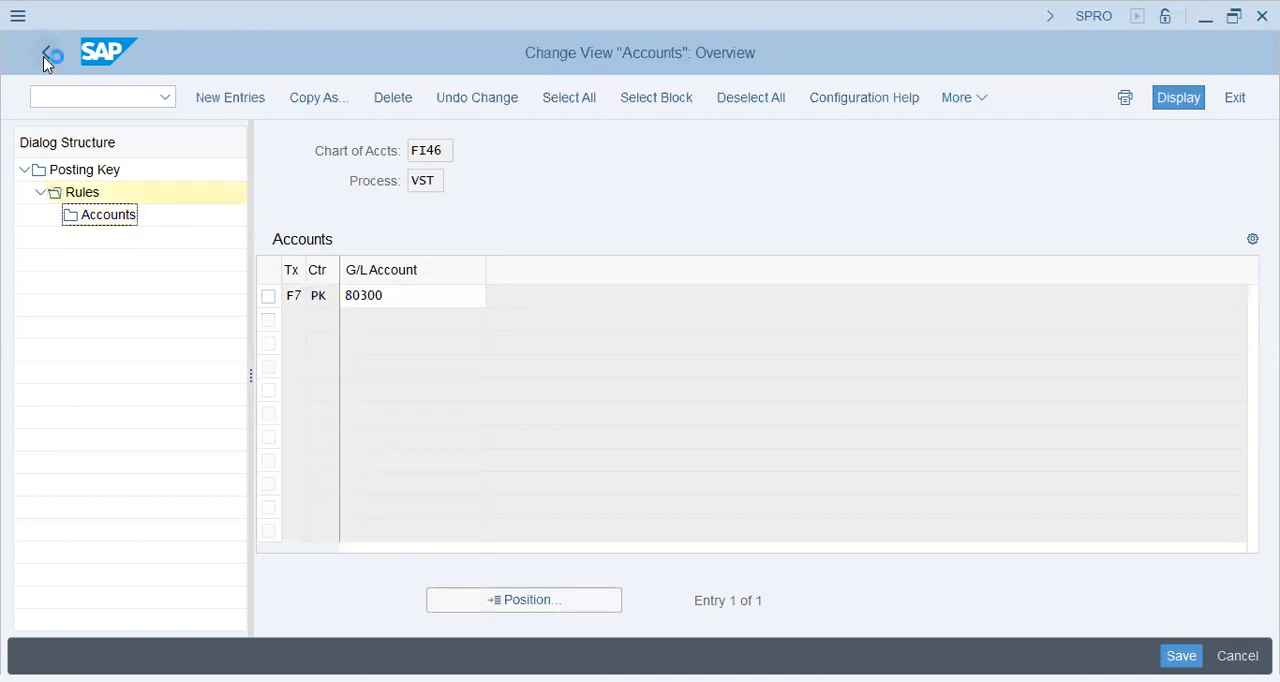
{"action": "left_click", "coordinate": [44, 60]}
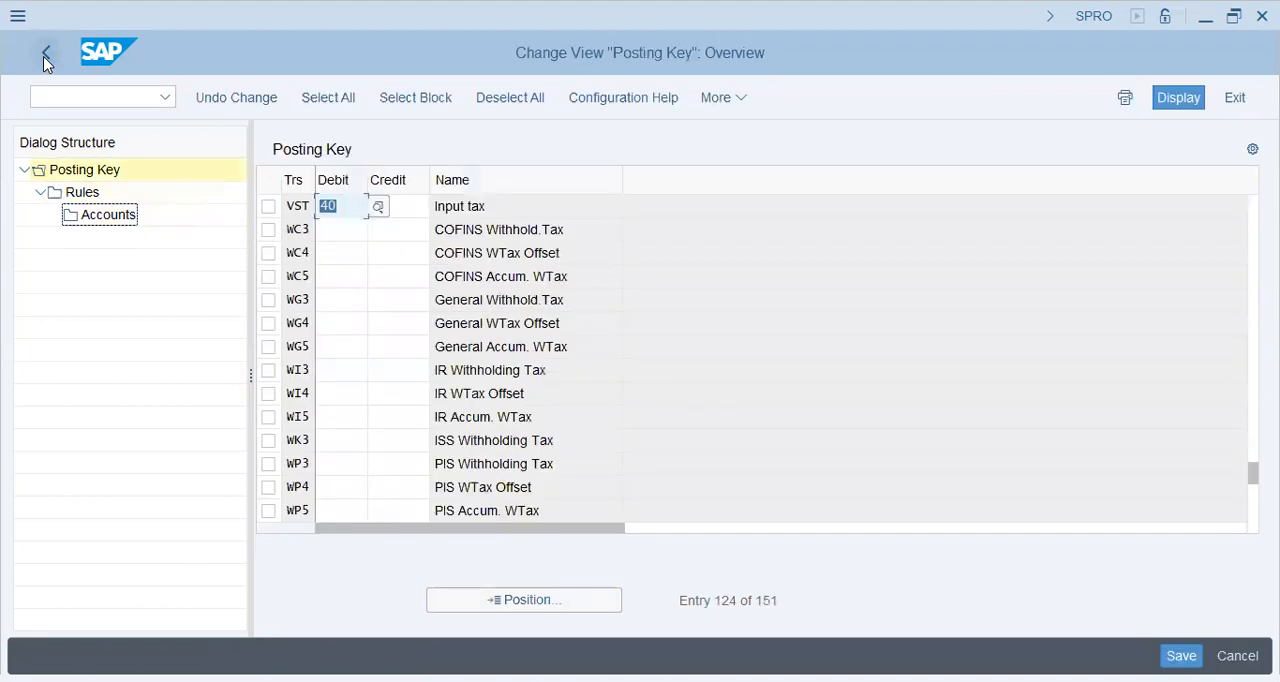
{"action": "left_click", "coordinate": [44, 60]}
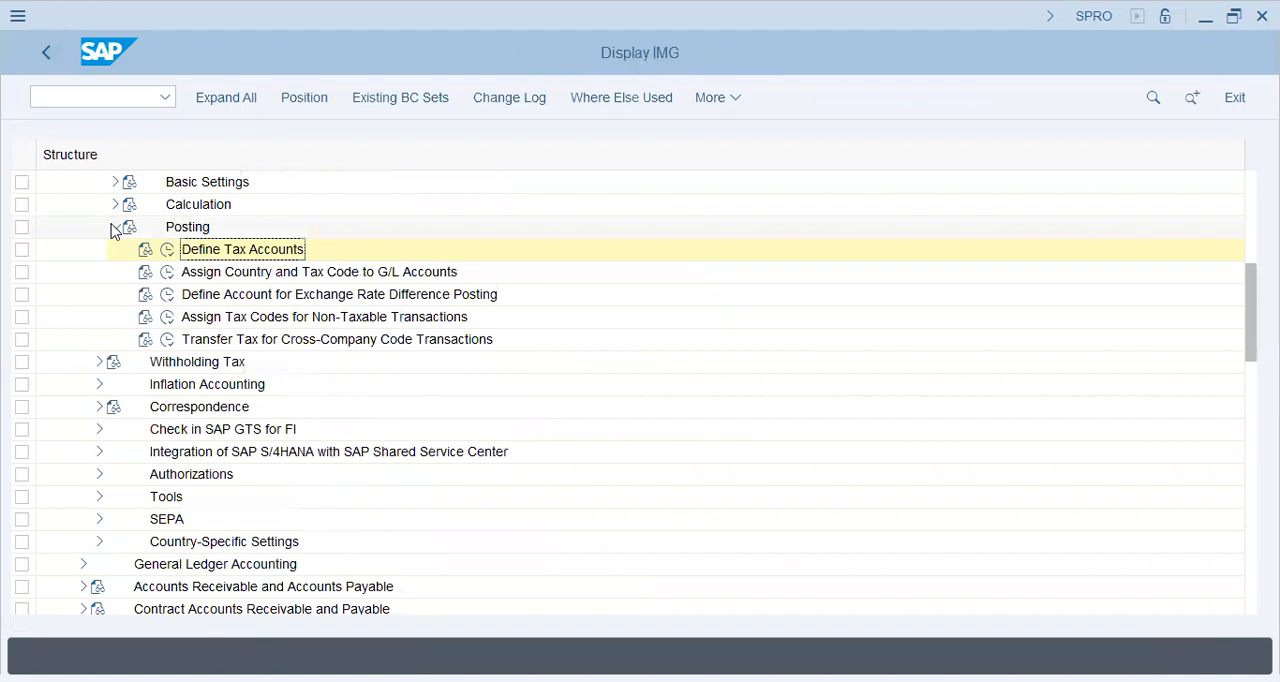
{"action": "left_click", "coordinate": [115, 227]}
{"action": "left_click", "coordinate": [115, 206]}
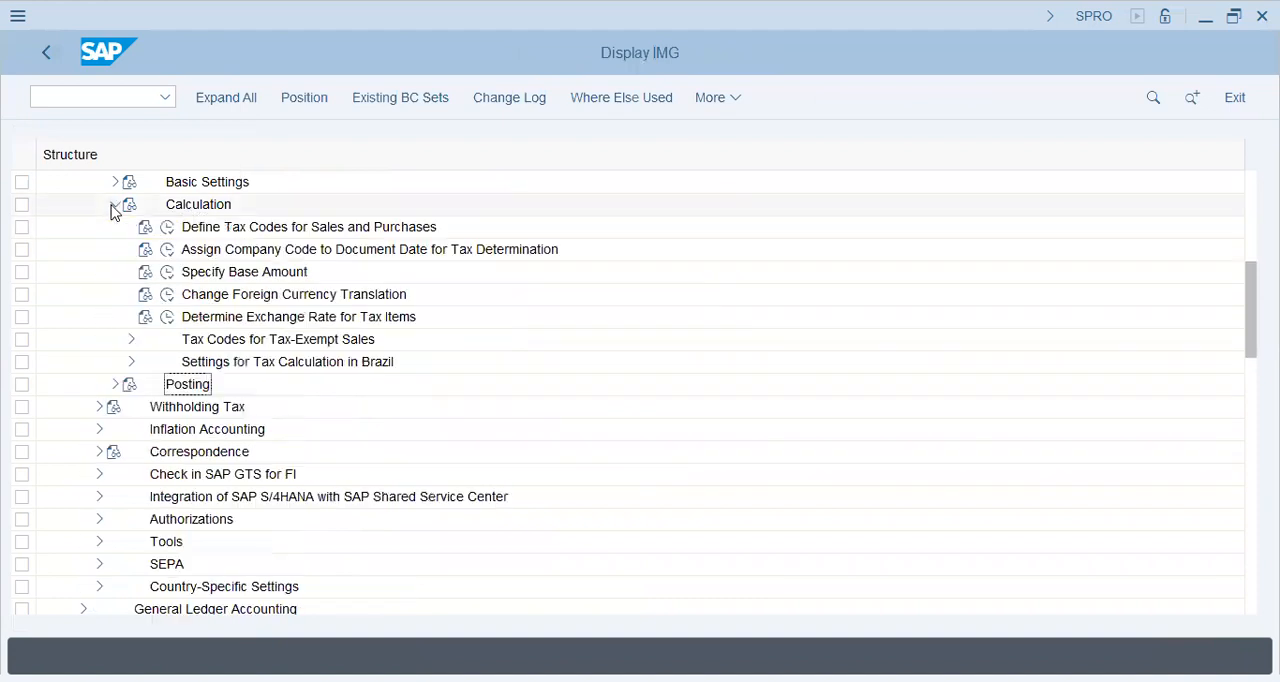
Step: Open the tax rates of tax code F7 for country PK in Define Tax Codes for Sales and Purchases
{"action": "left_click", "coordinate": [168, 227]}
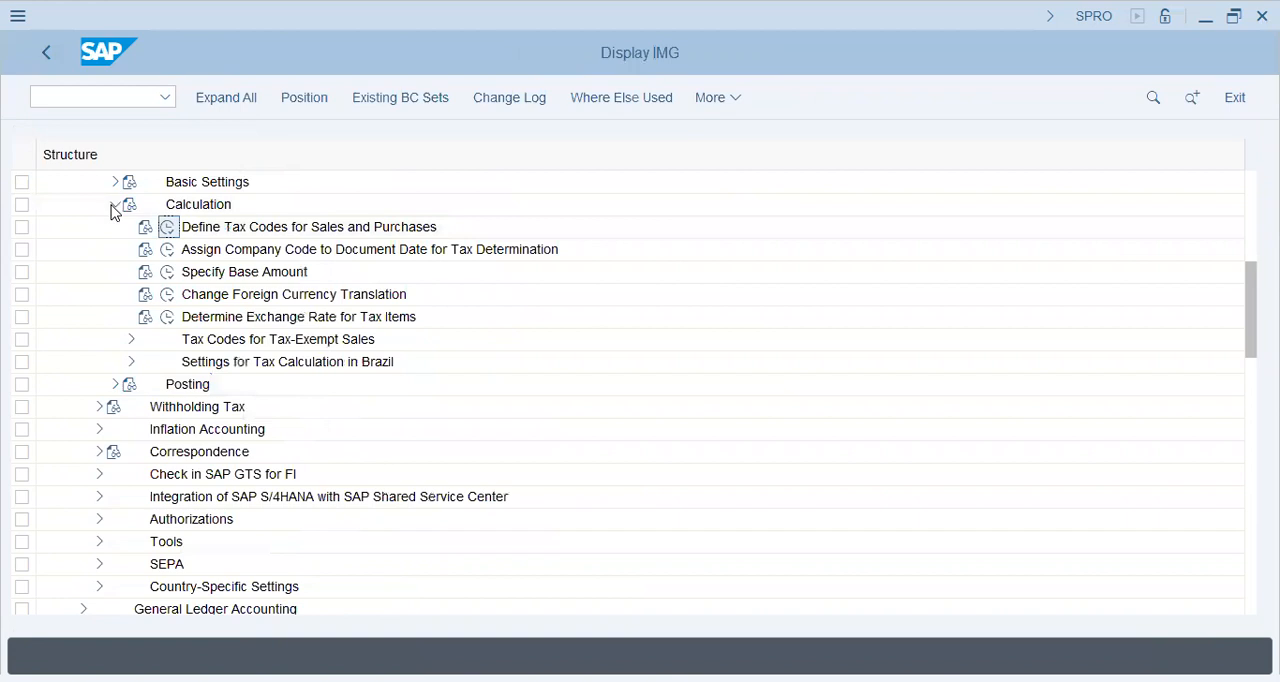
{"action": "type", "text": "fk"}
{"action": "key", "text": "Return"}
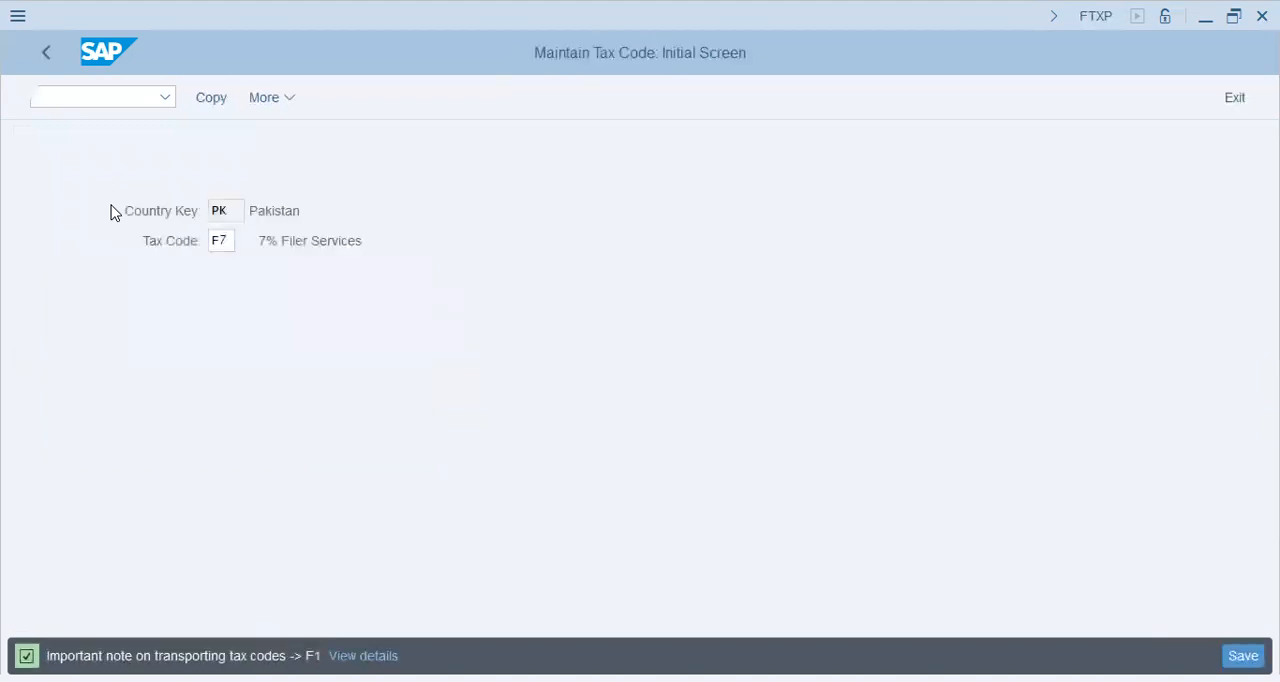
{"action": "key", "text": "Return"}
{"action": "key", "text": "ctrl+Tab"}
{"action": "key", "text": "Tab"}
{"action": "key", "text": "Return"}
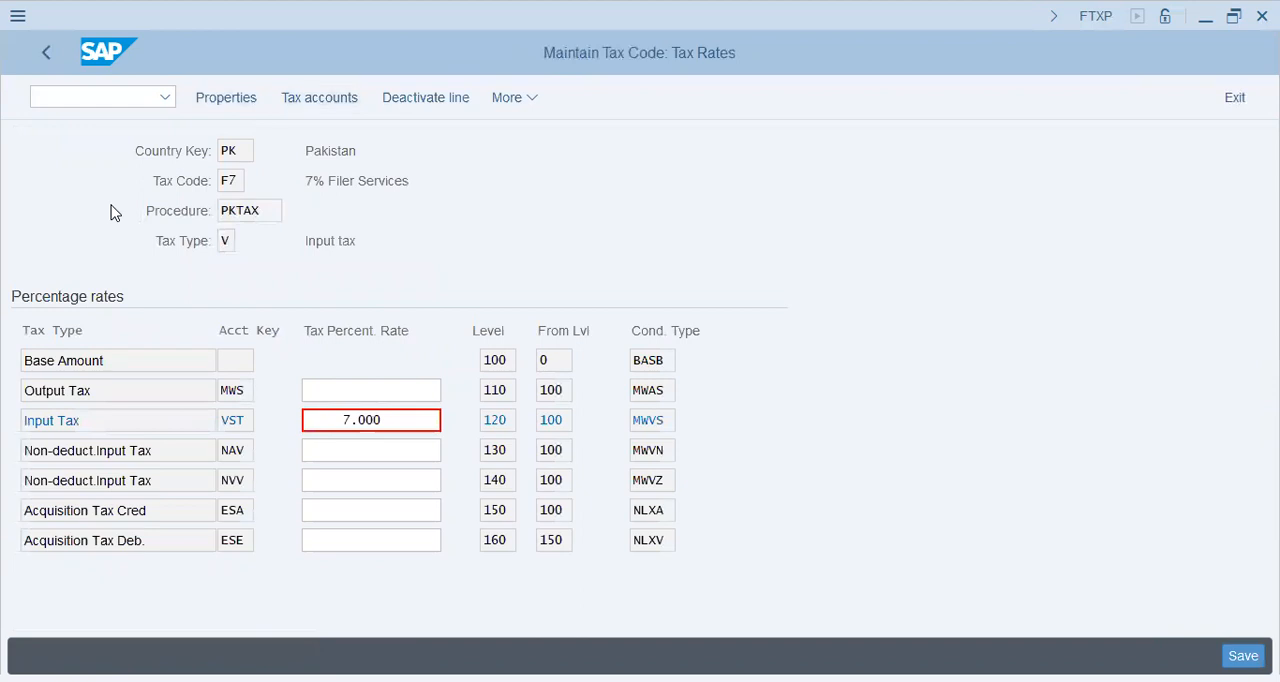
Step: Check the G/L account assigned to tax code F7 for chart of accounts FI46
{"action": "key", "text": "Return"}
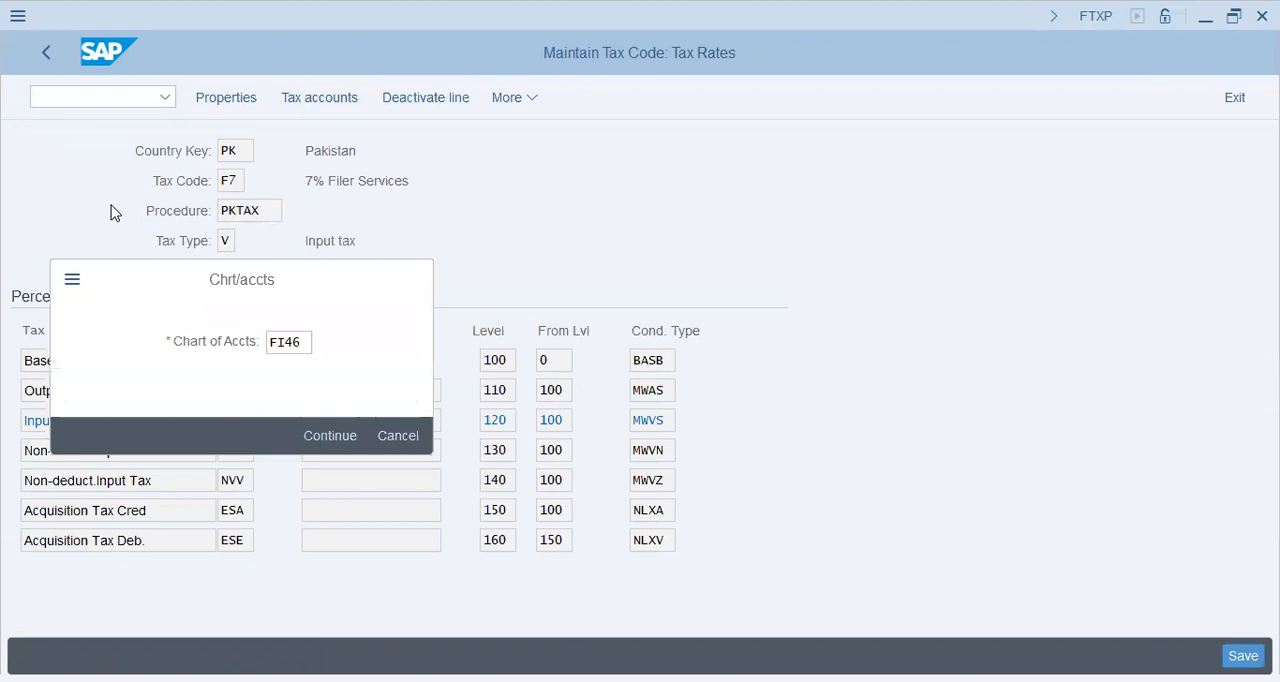
{"action": "key", "text": "End"}
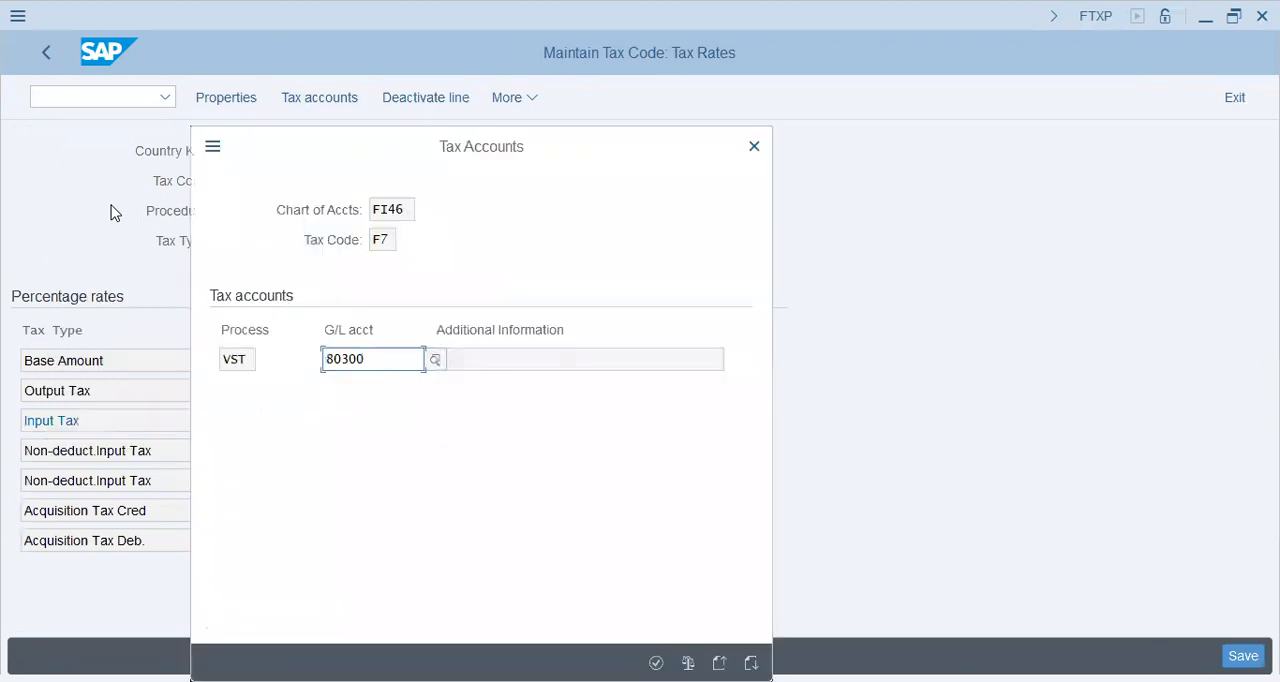
{"action": "key", "text": "Return"}
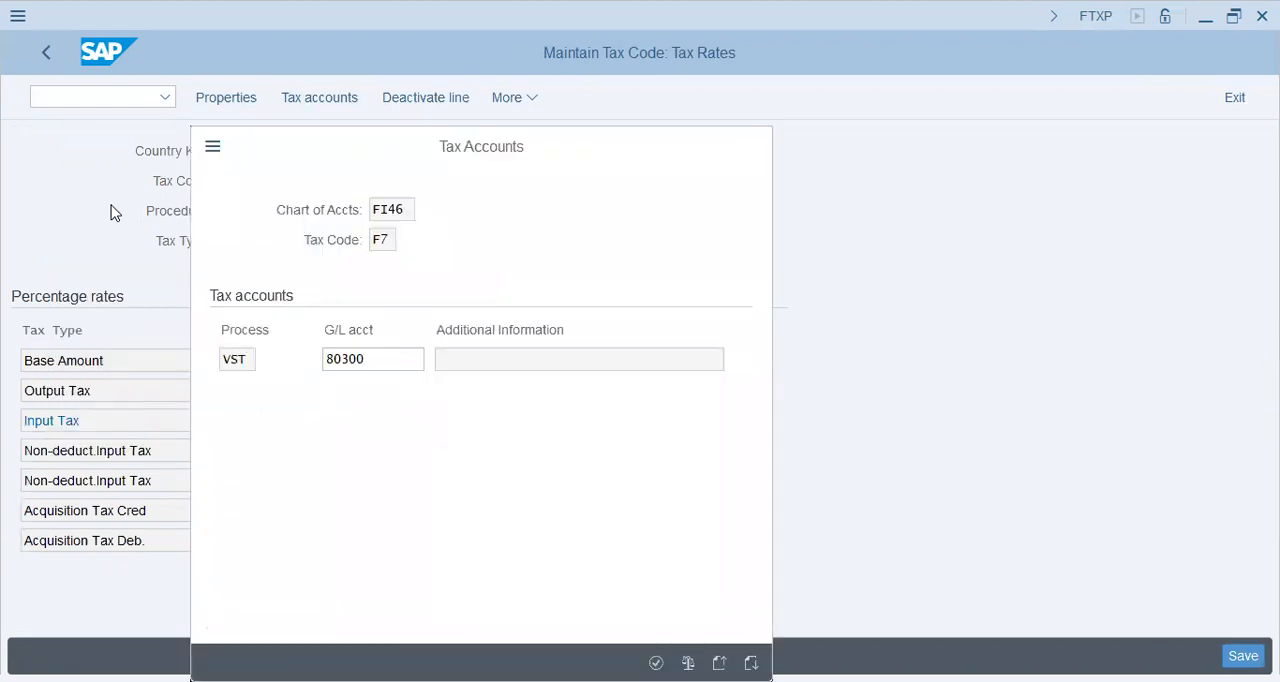